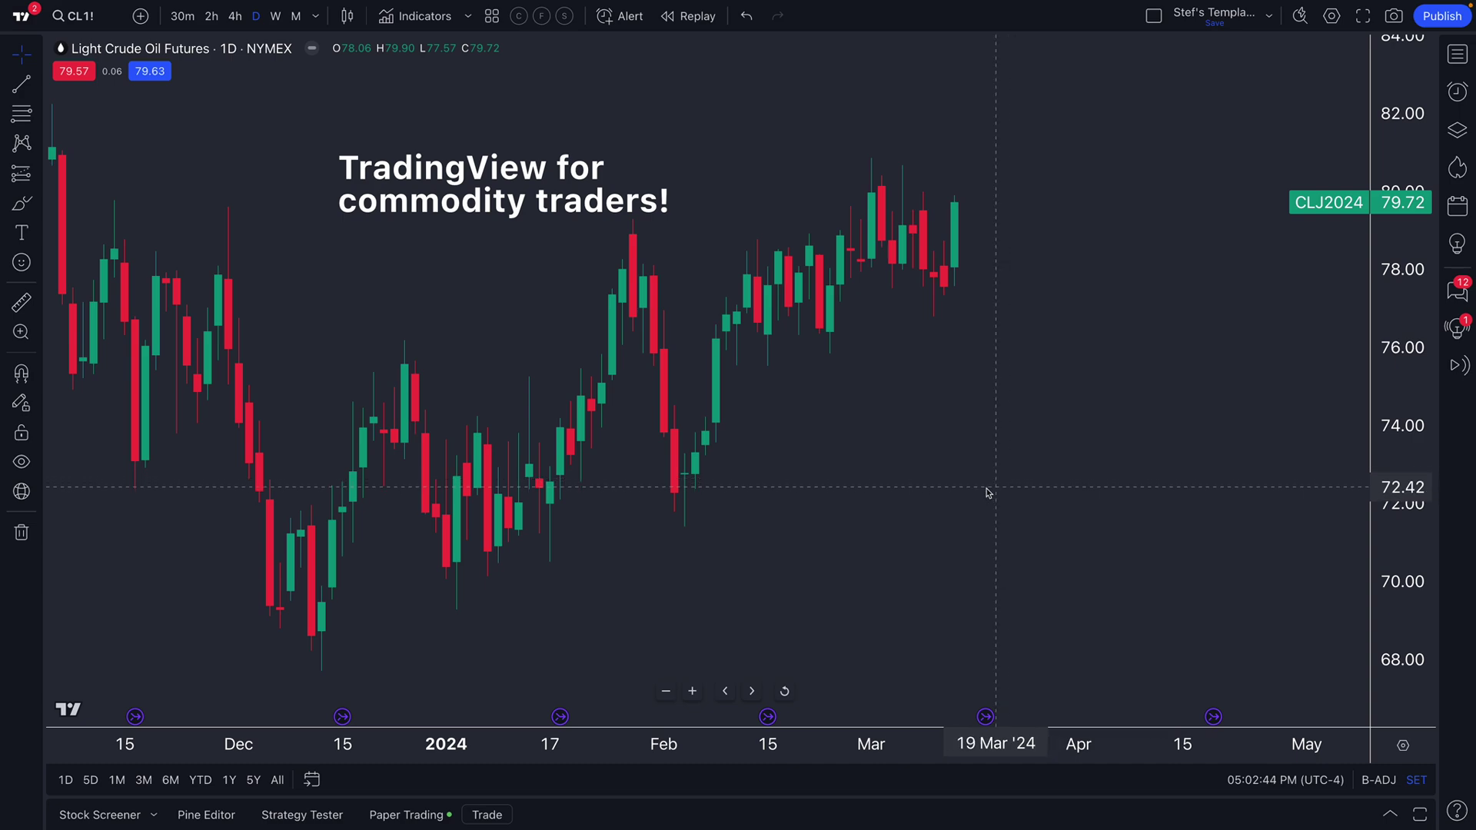
Step: Pan the chart, then move the 'TradingView for commodity traders!' label up-left and delete its '!'
left_click_drag(915, 507, 951, 505)
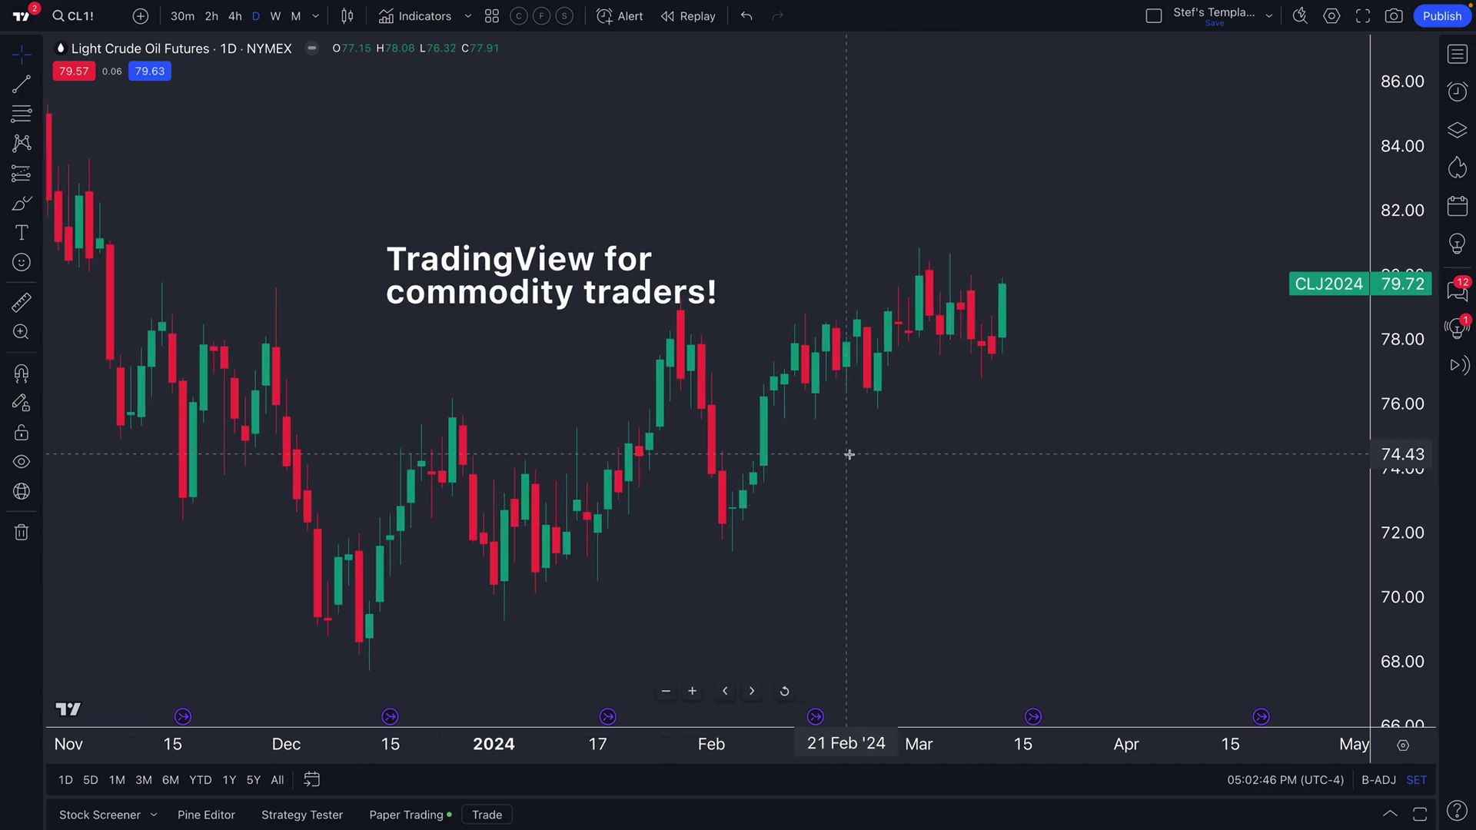
left_click_drag(600, 289, 559, 231)
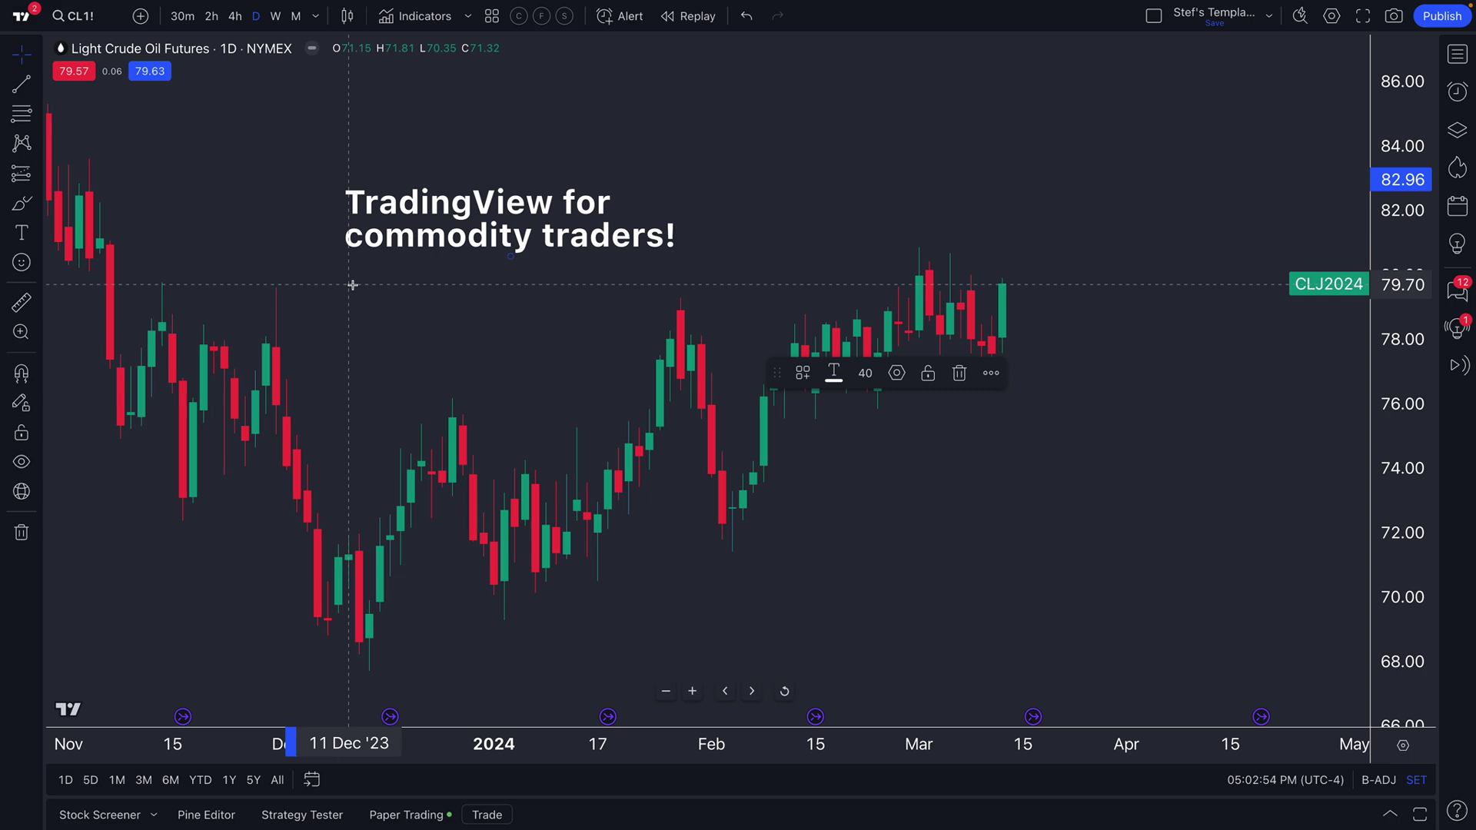
key("BackSpace")
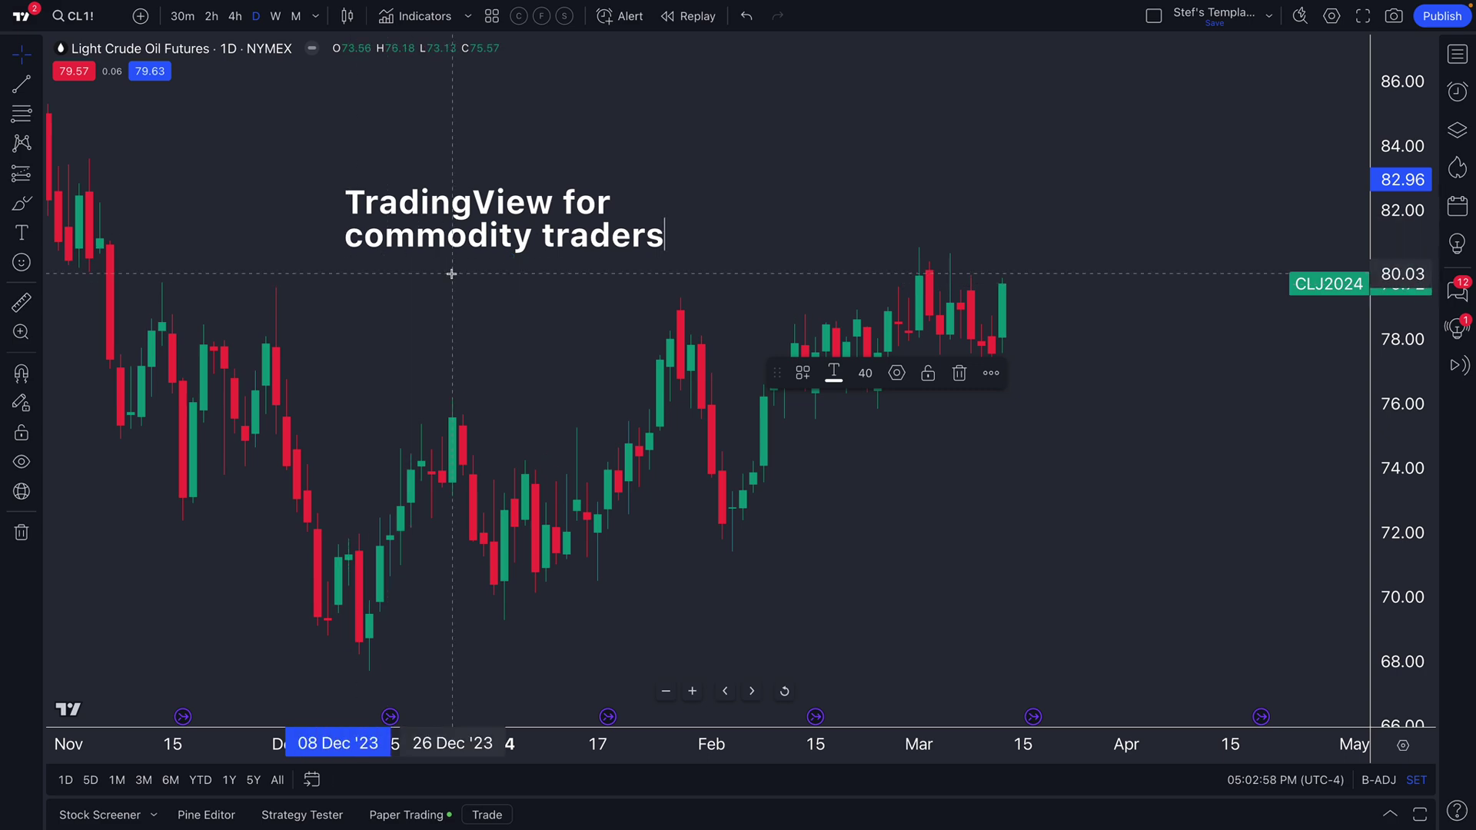
Step: Finish editing, then select the commodity traders text annotation and delete it
key("Escape")
left_click(463, 245)
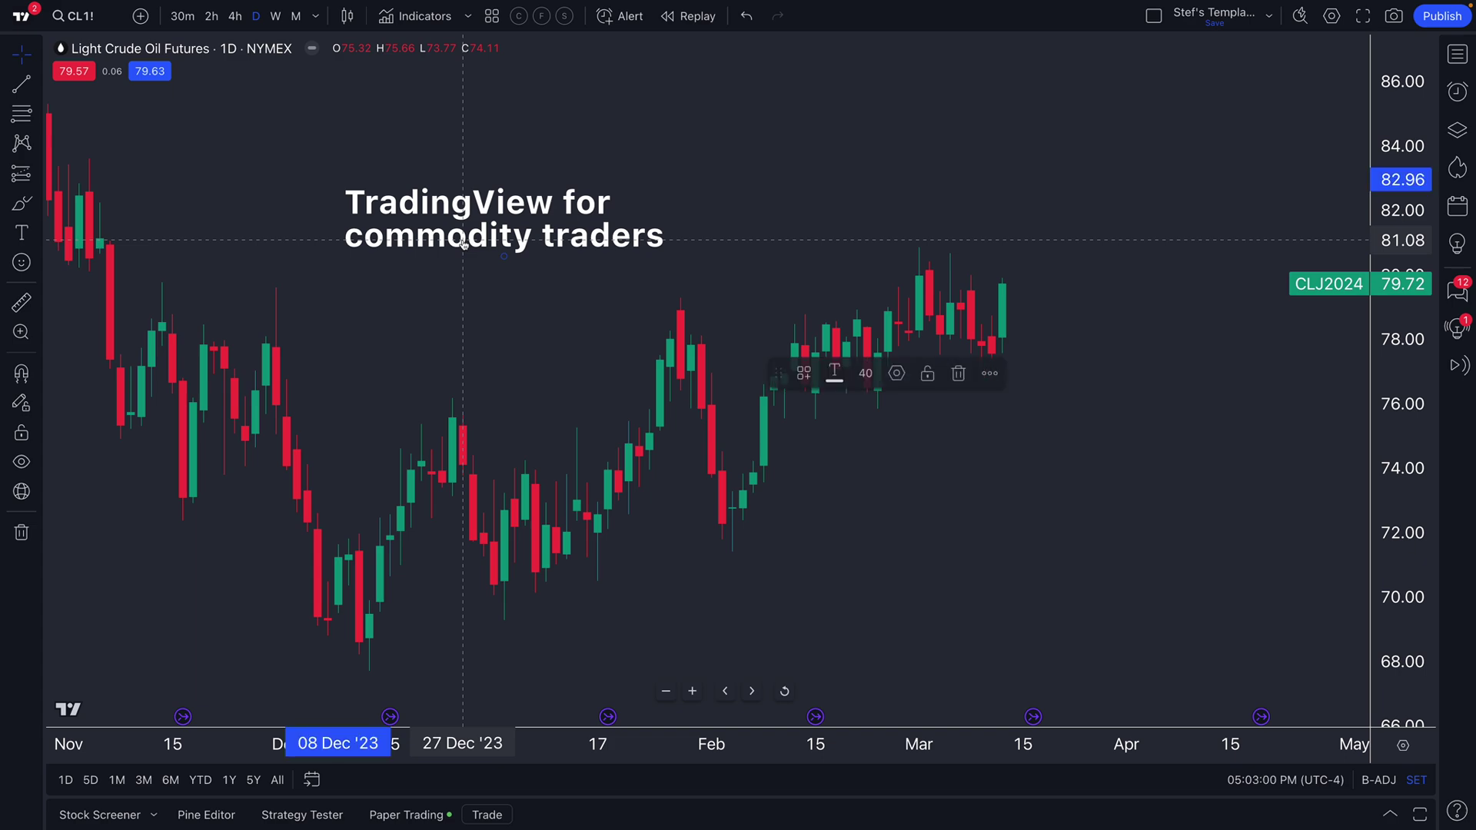
key("Delete")
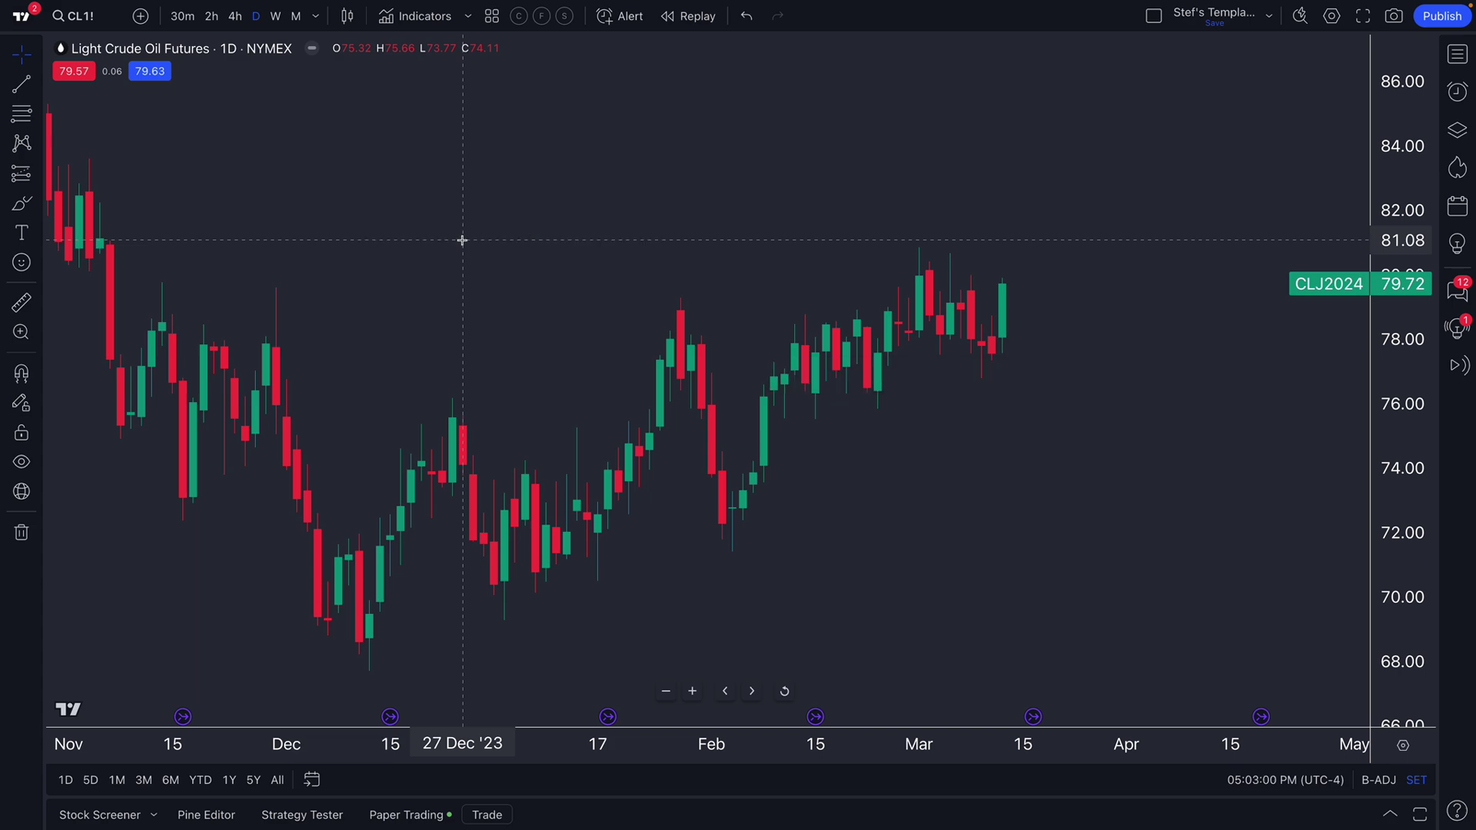
Step: Replace the CL1! symbol query with OIL, searching across all asset types
left_click(88, 25)
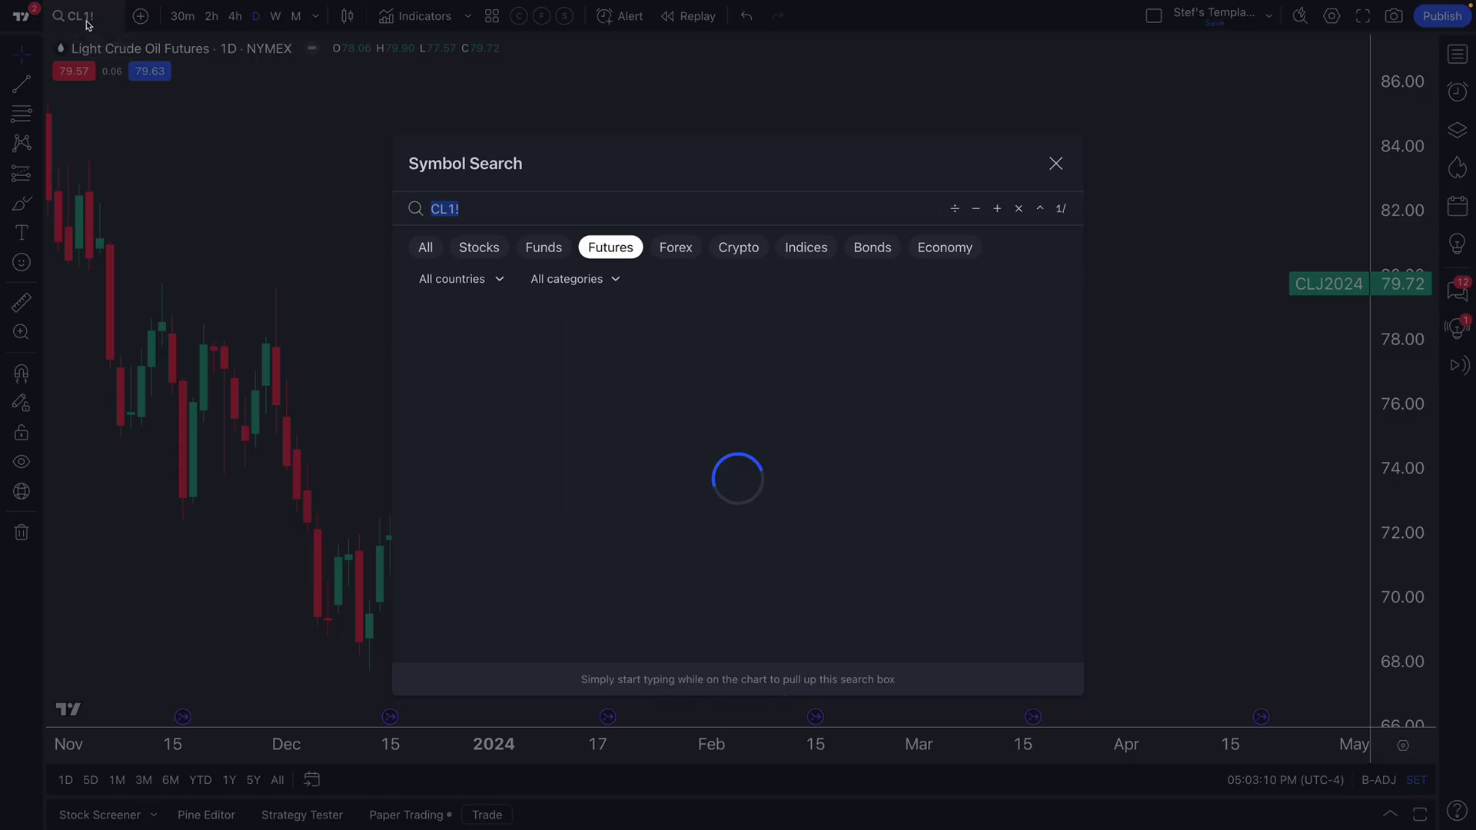
key("BackSpace")
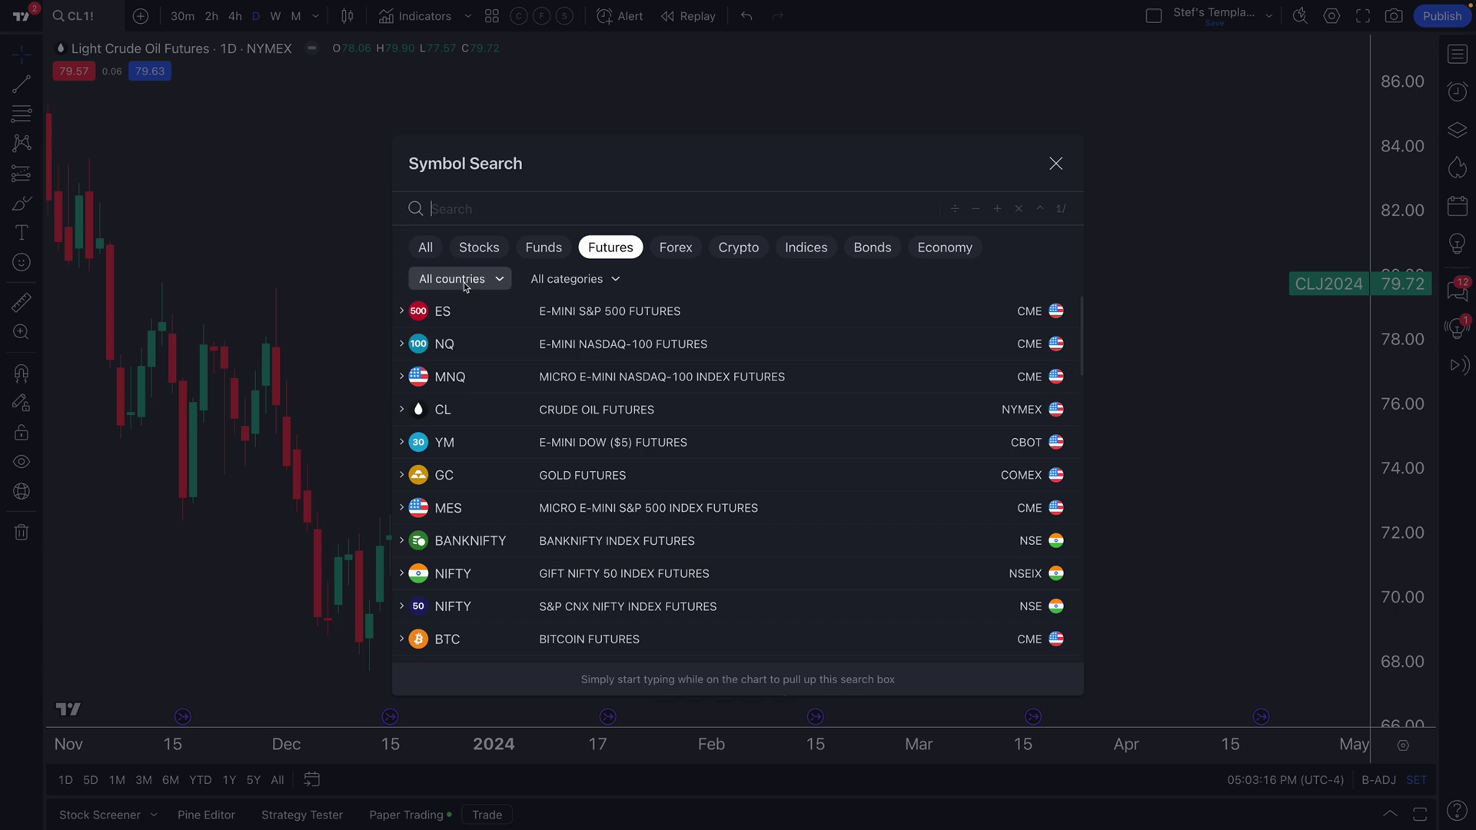
left_click(428, 251)
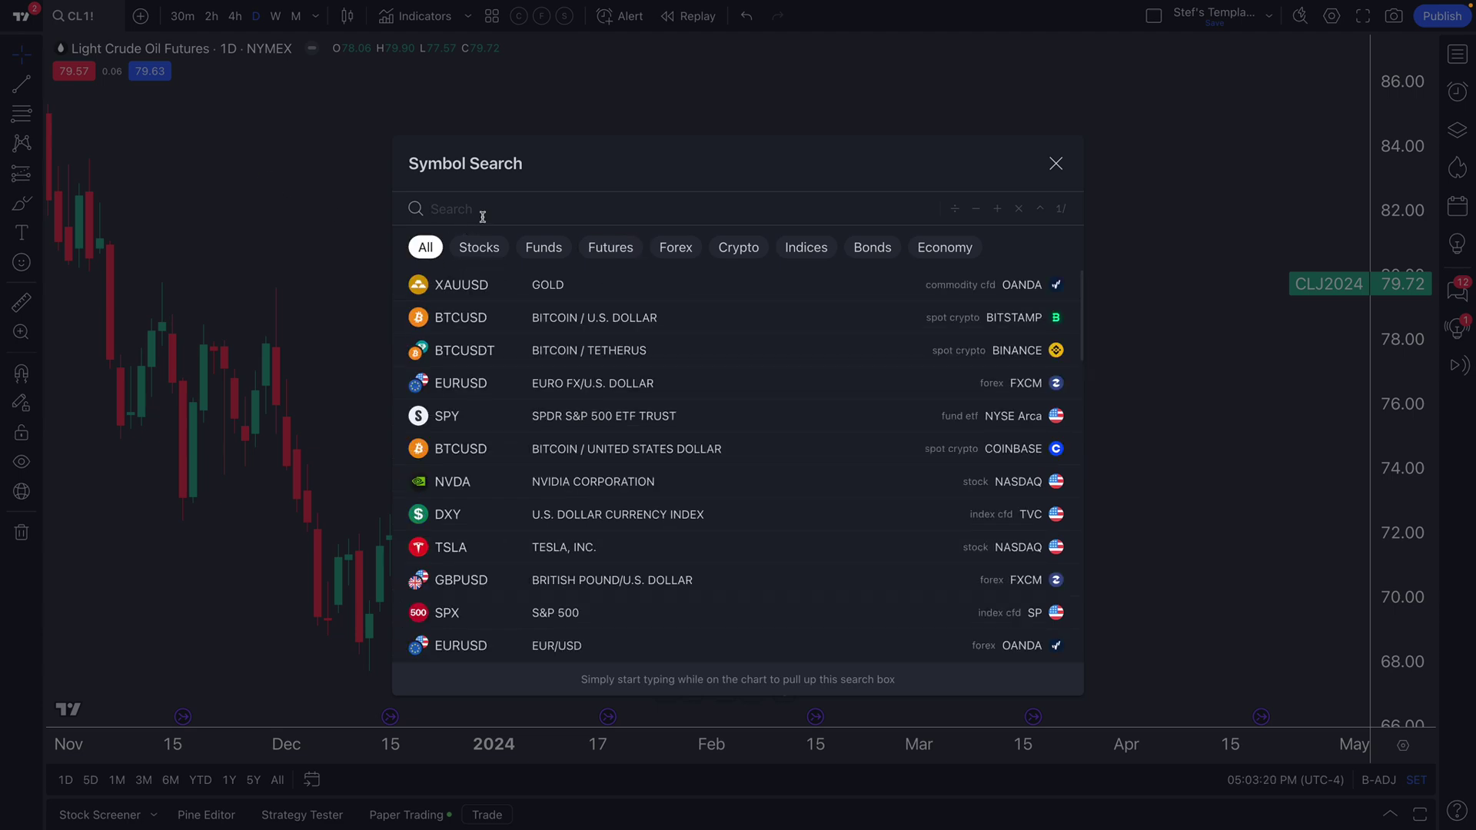
type("OIL")
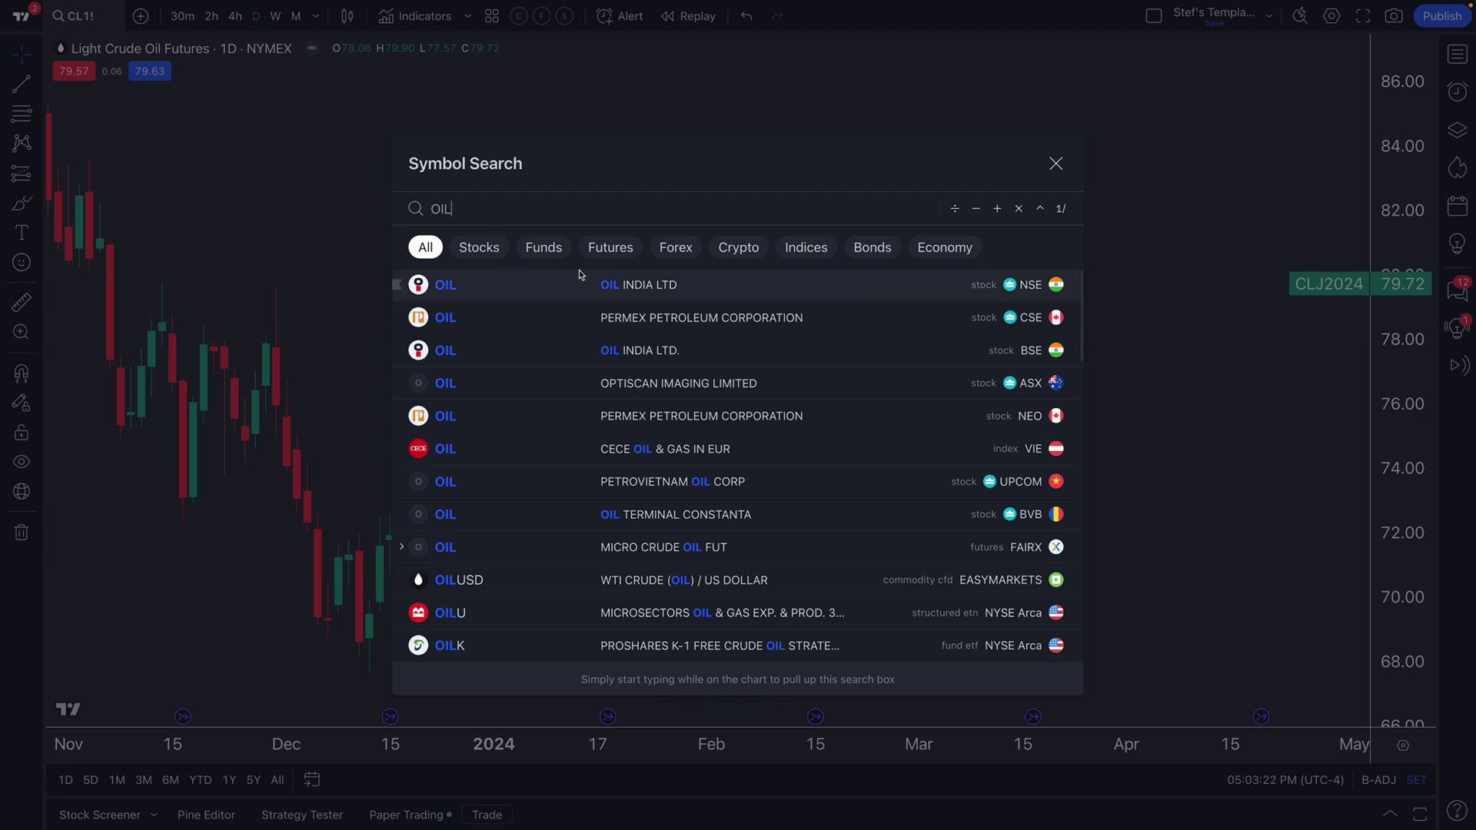
Step: Browse the OIL results, then narrow them to the Stocks category
scroll(605, 489, "down", 5)
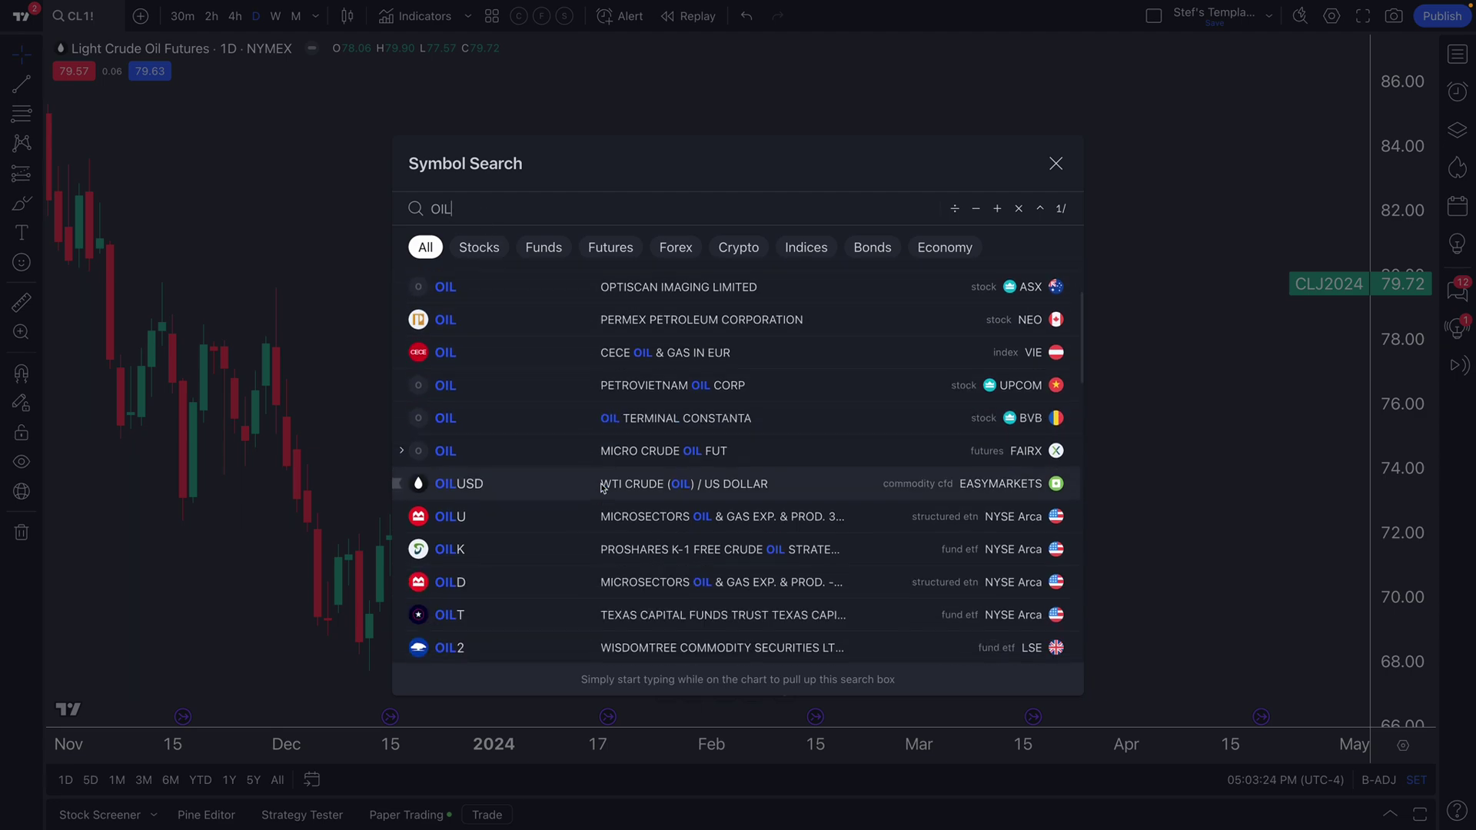
scroll(594, 491, "down", 10)
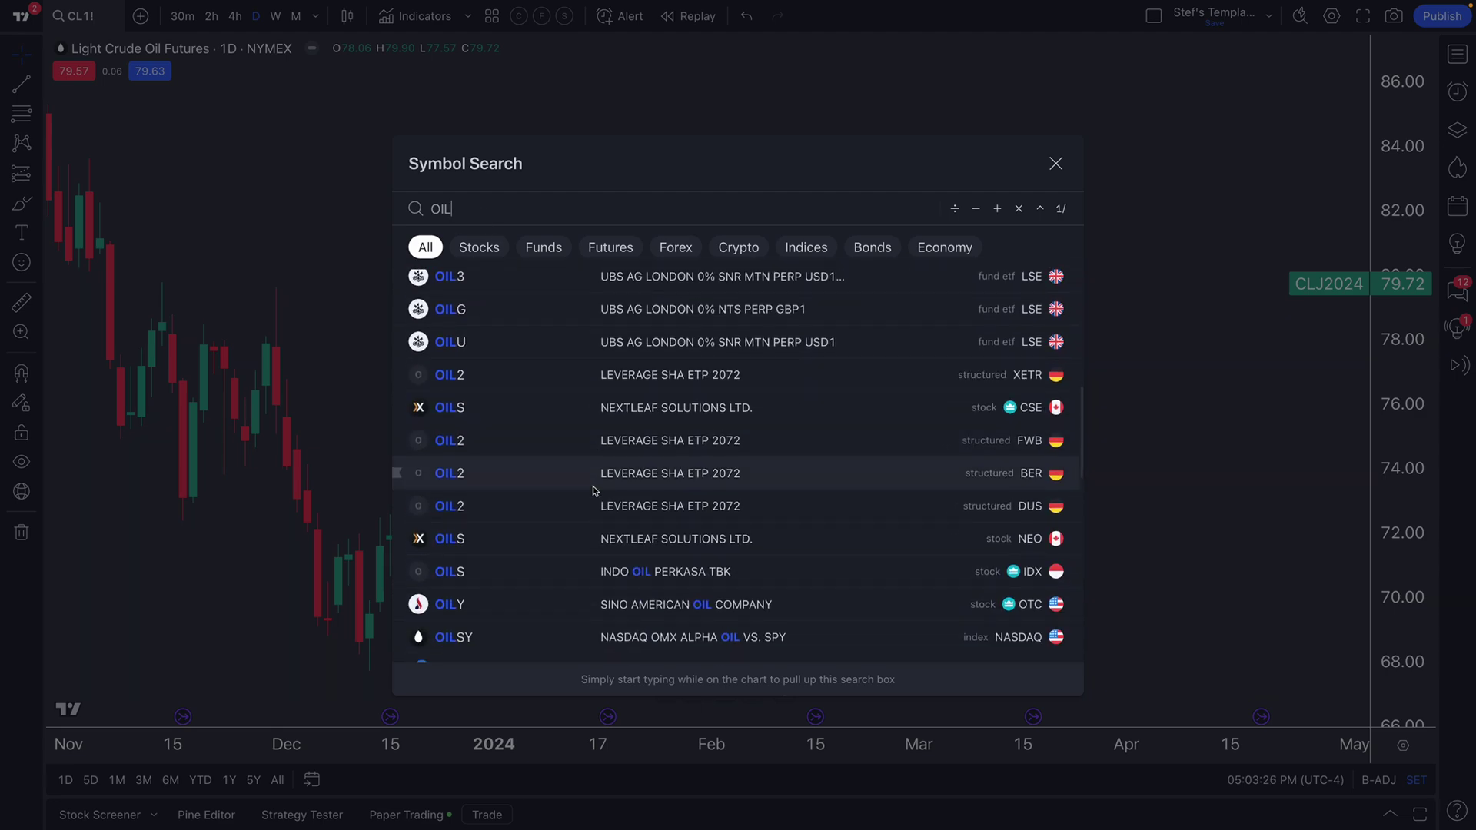
scroll(594, 491, "down", 4)
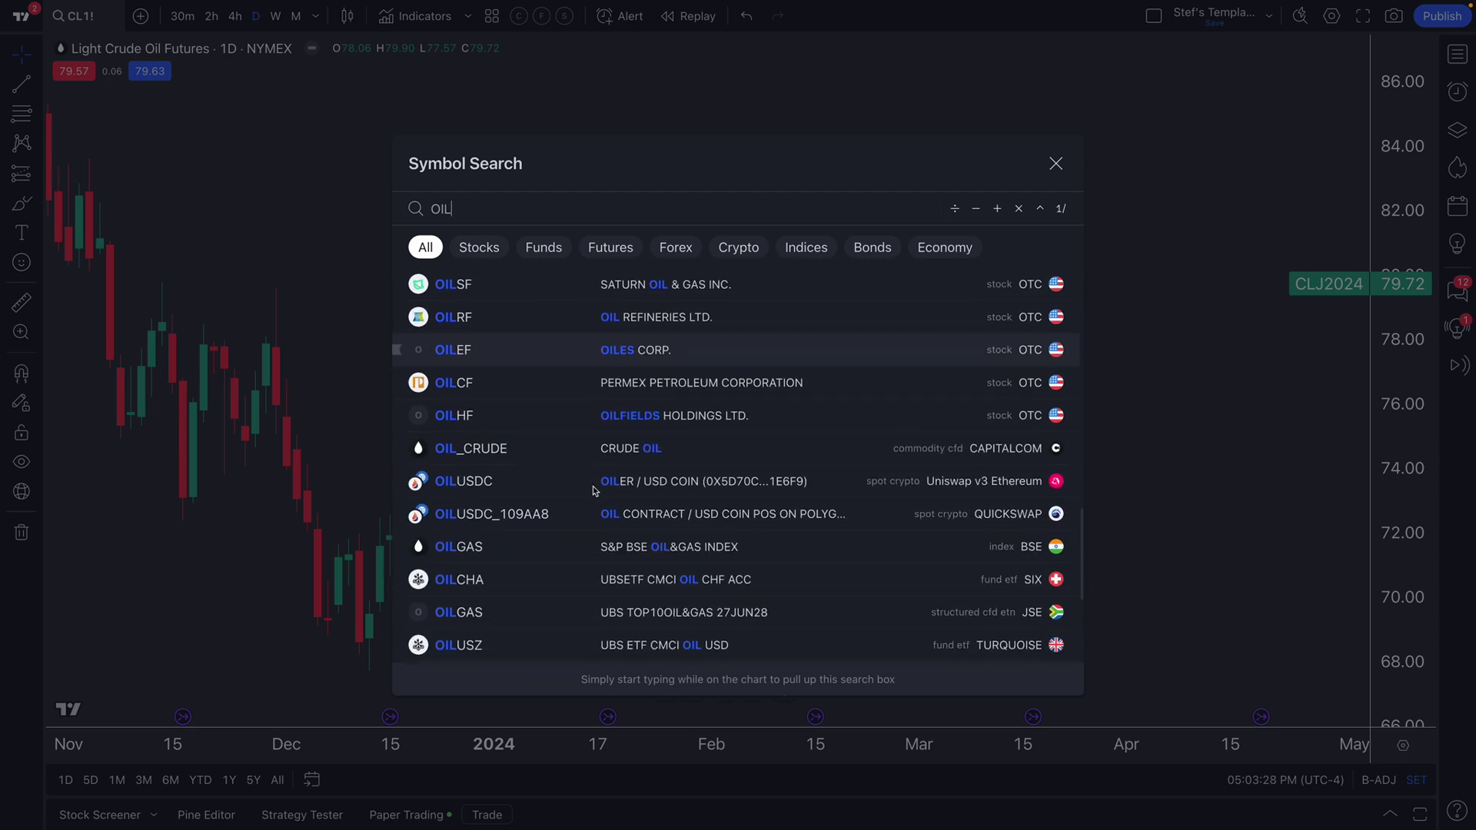
scroll(594, 490, "up", 15)
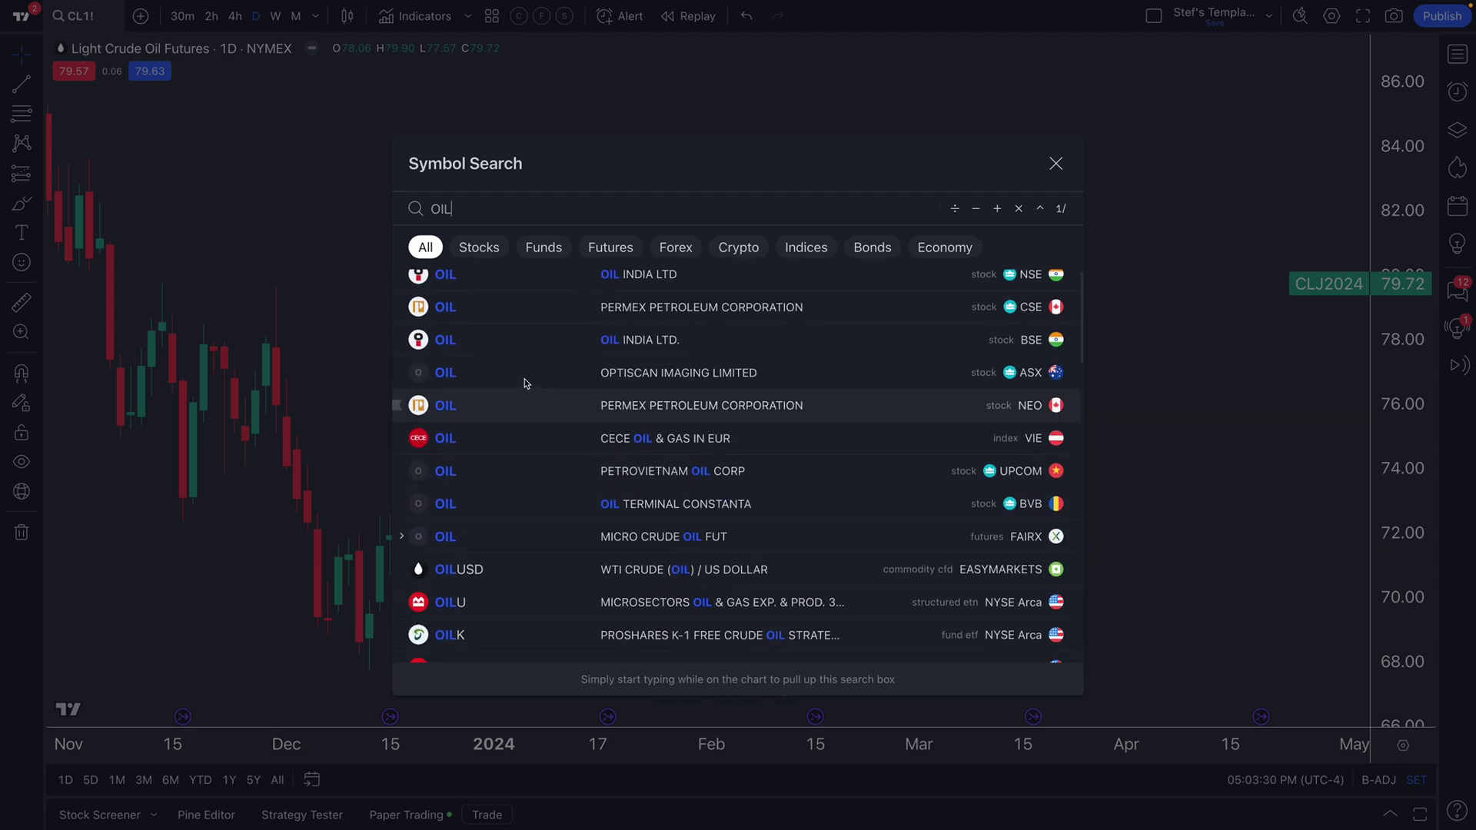
left_click(491, 252)
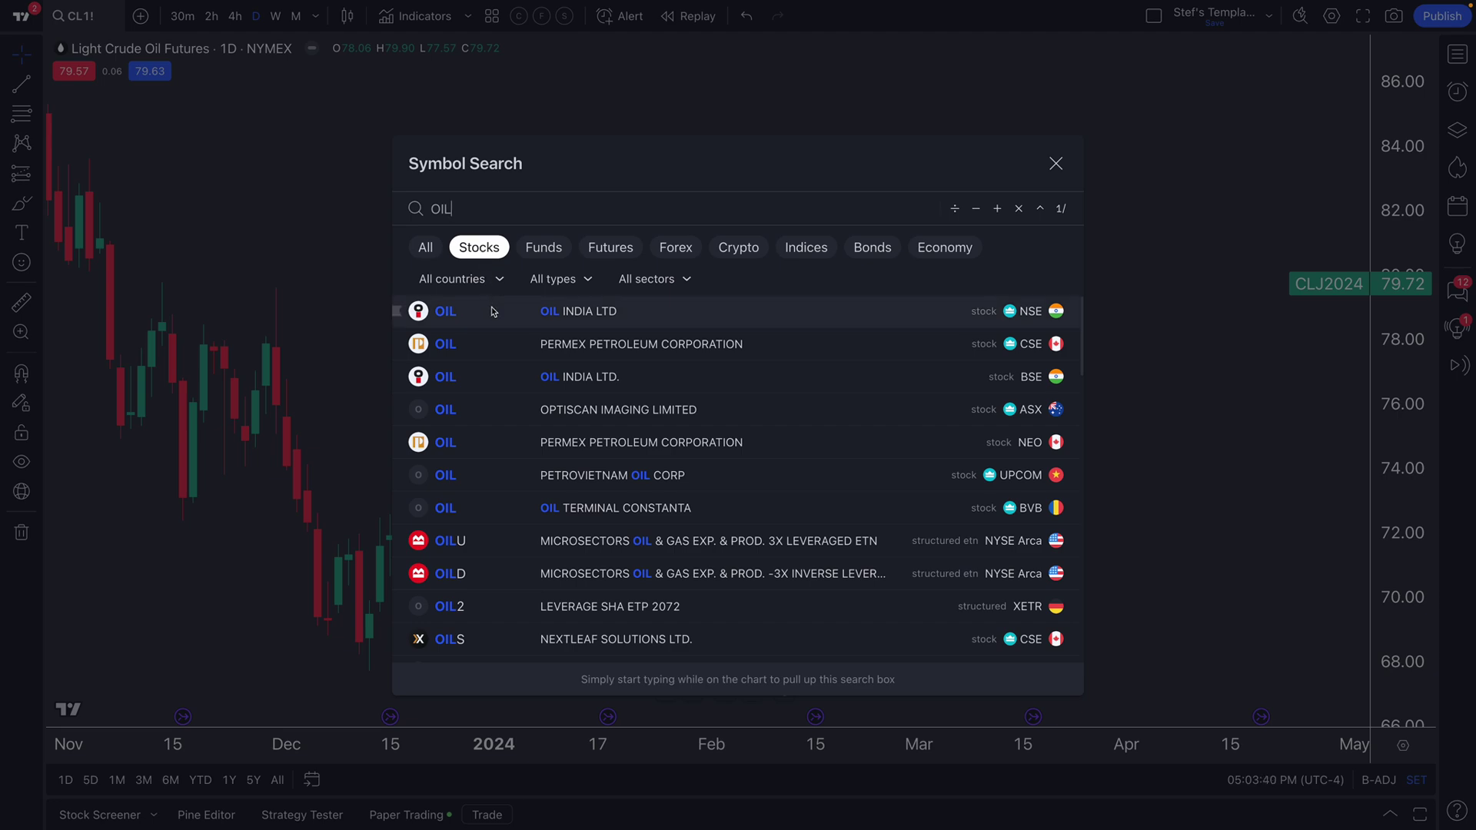
Step: Filter the OIL search results to the Futures category
left_click(607, 250)
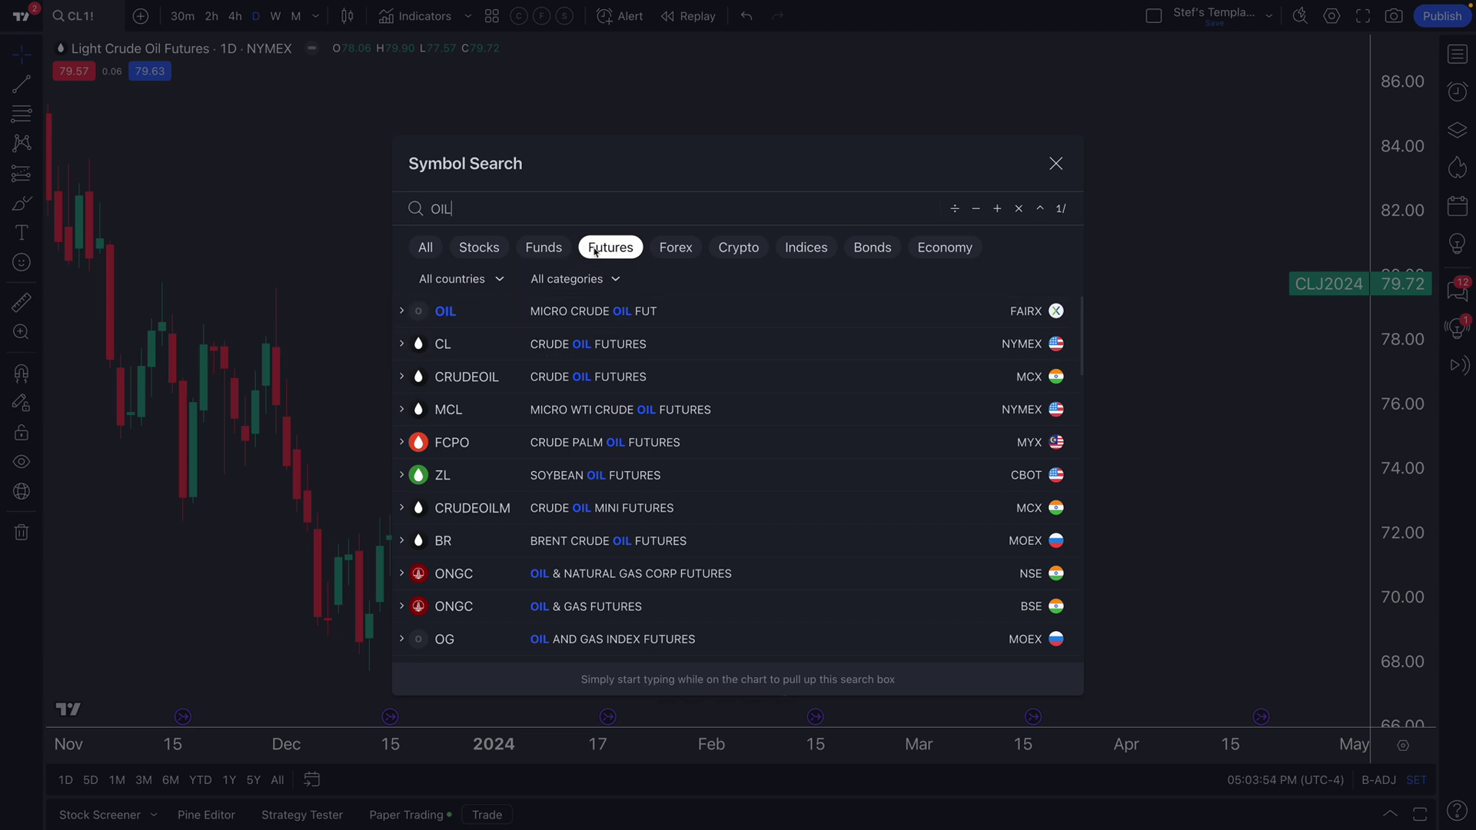
left_click_drag(453, 209, 427, 211)
left_click(450, 209)
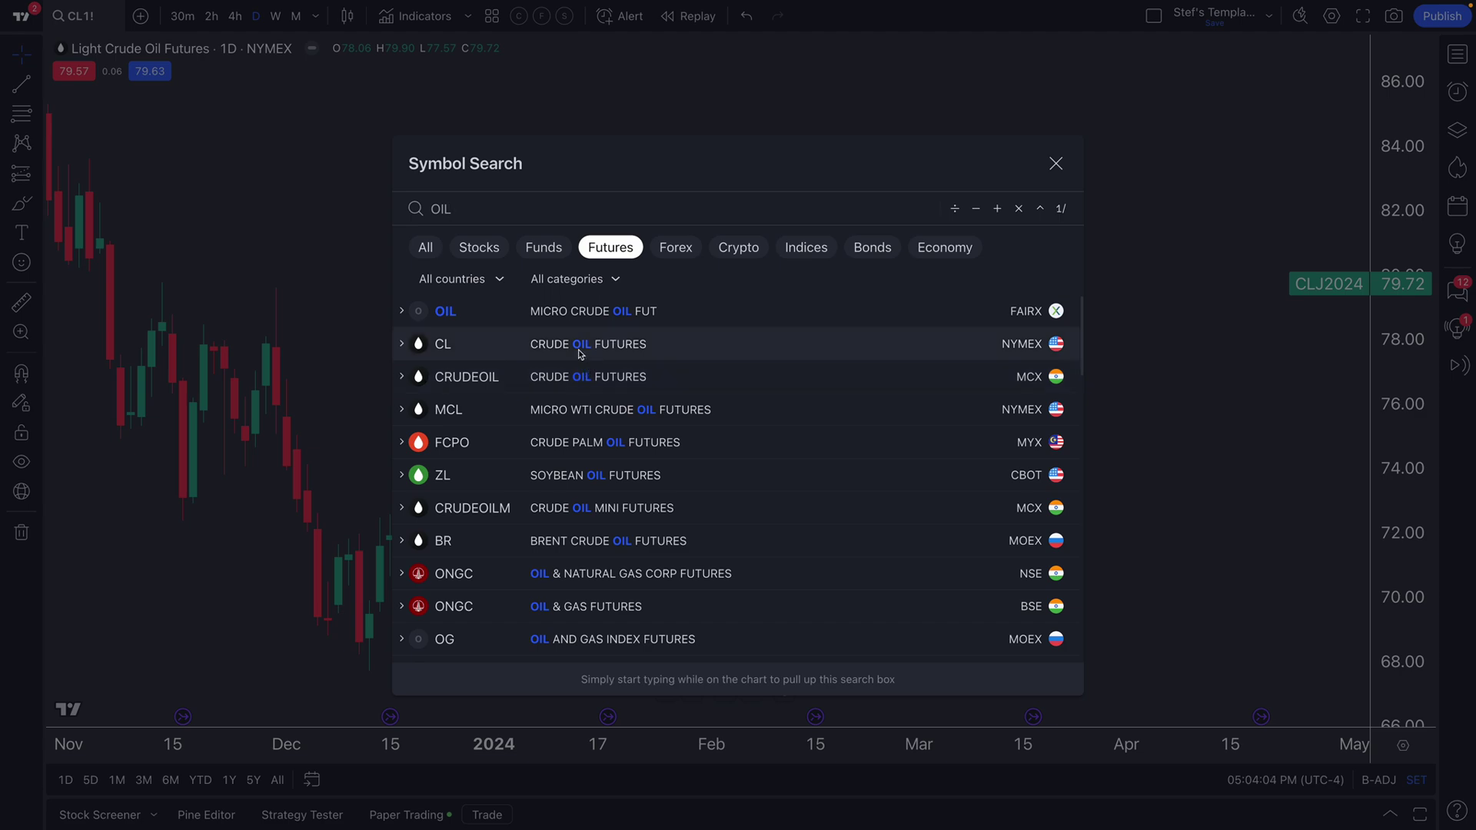
Step: Expand the CL crude oil group to browse its contracts, then show Economy oil indicators
left_click(401, 345)
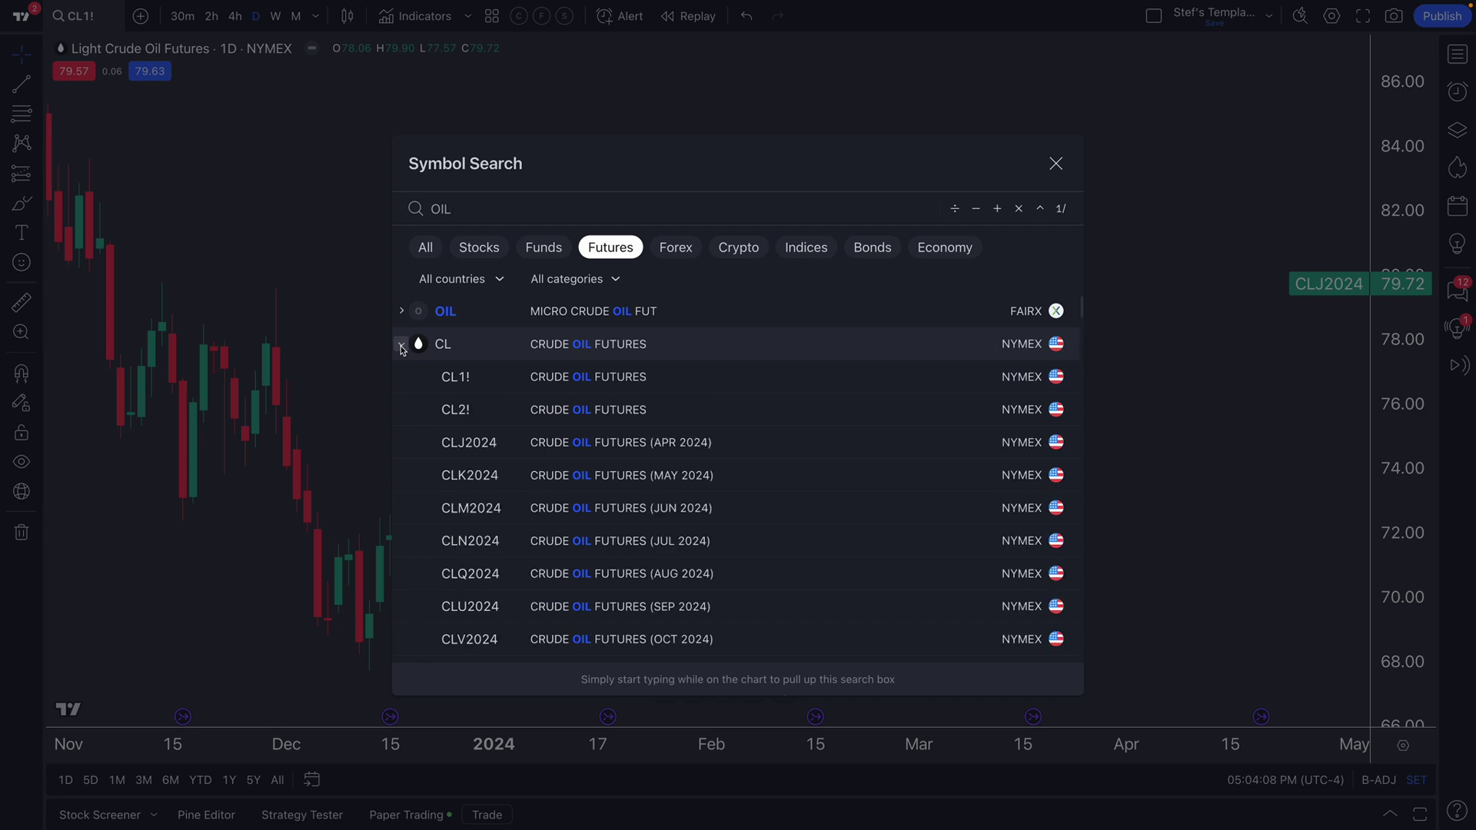
scroll(555, 458, "down", 1)
scroll(555, 458, "down", 4)
scroll(555, 458, "down", 3)
scroll(555, 458, "up", 6)
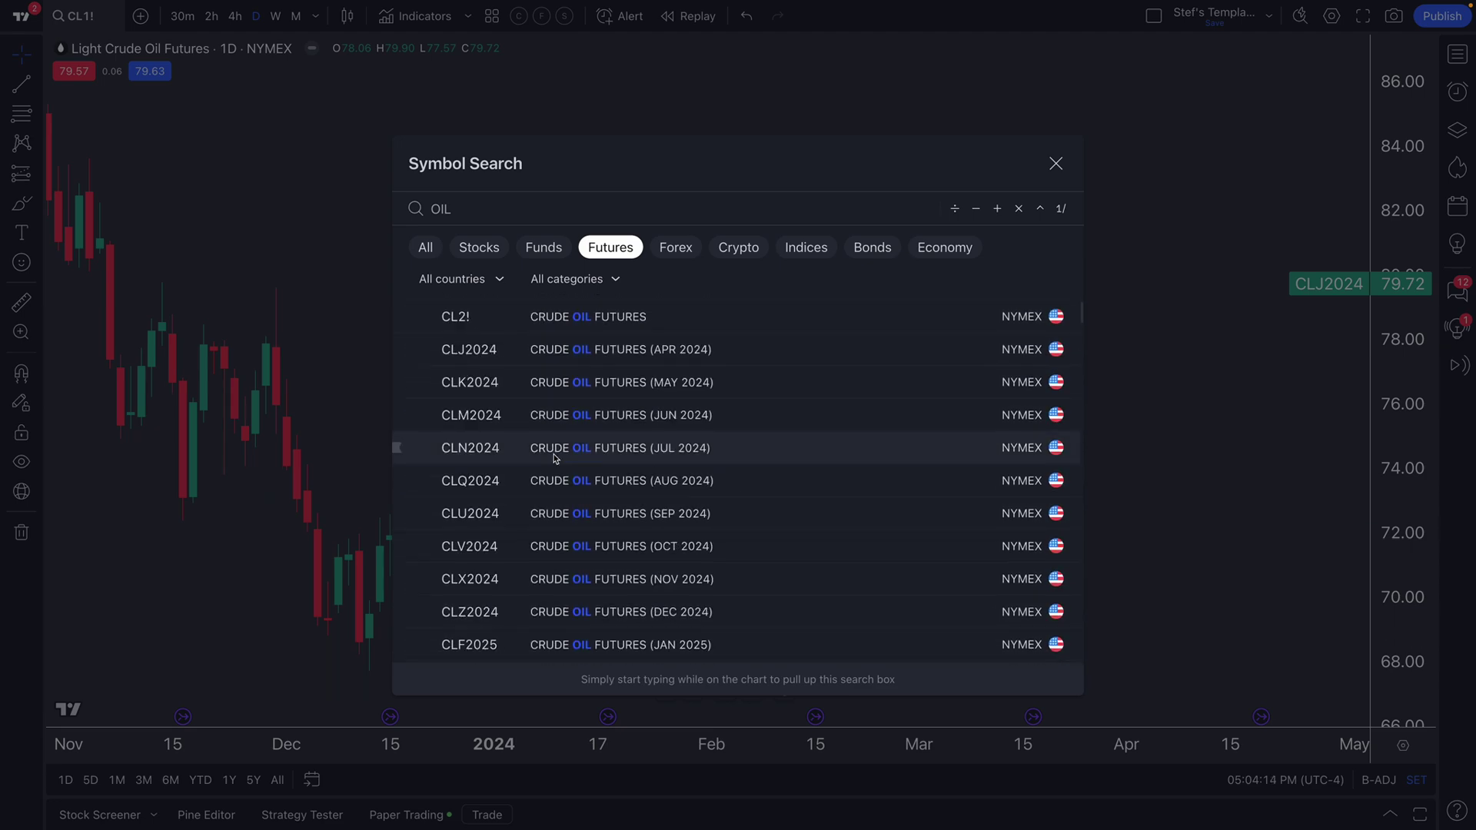
scroll(507, 415, "up", 2)
left_click(401, 347)
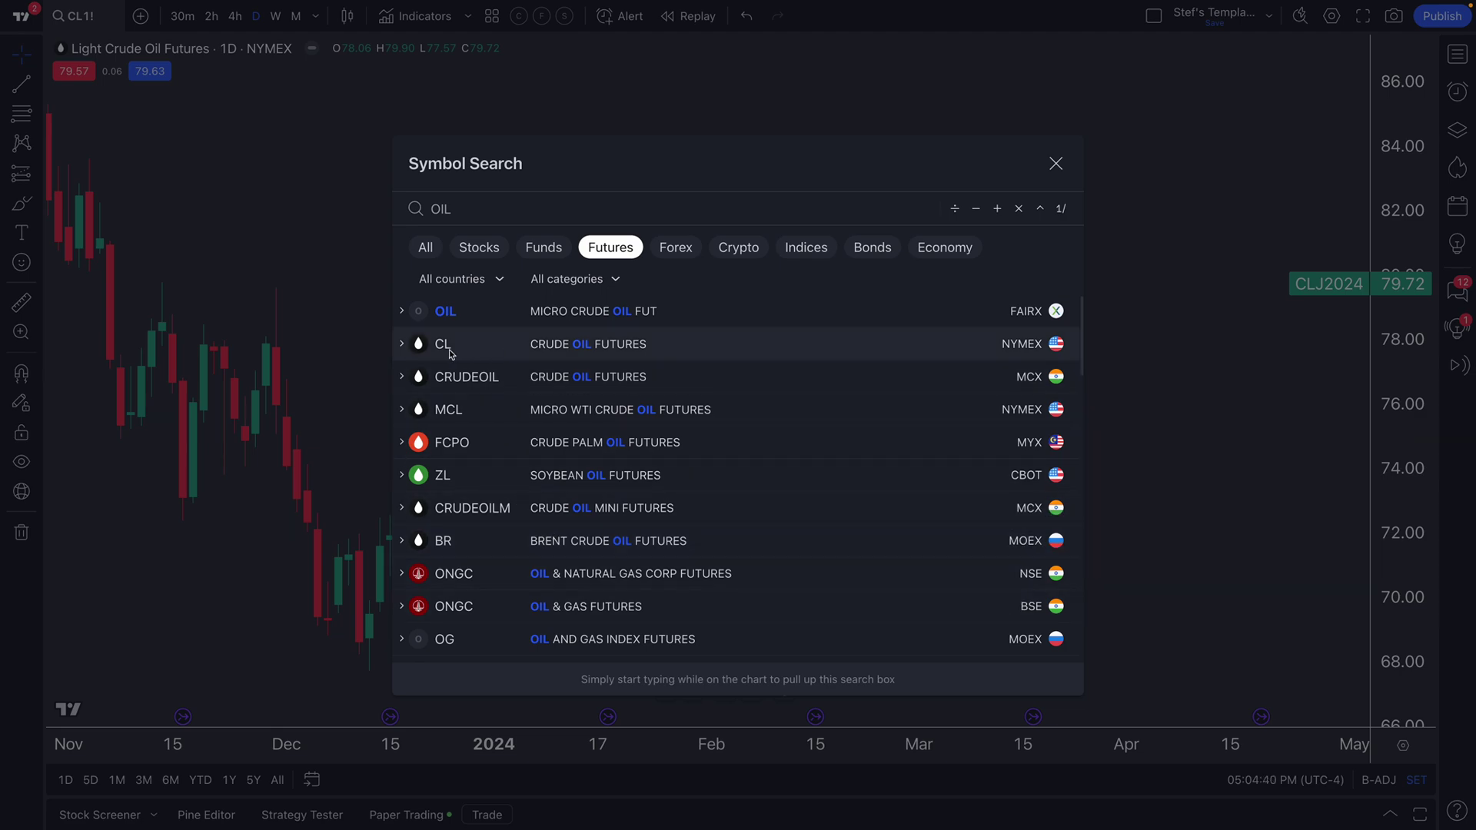
left_click(401, 343)
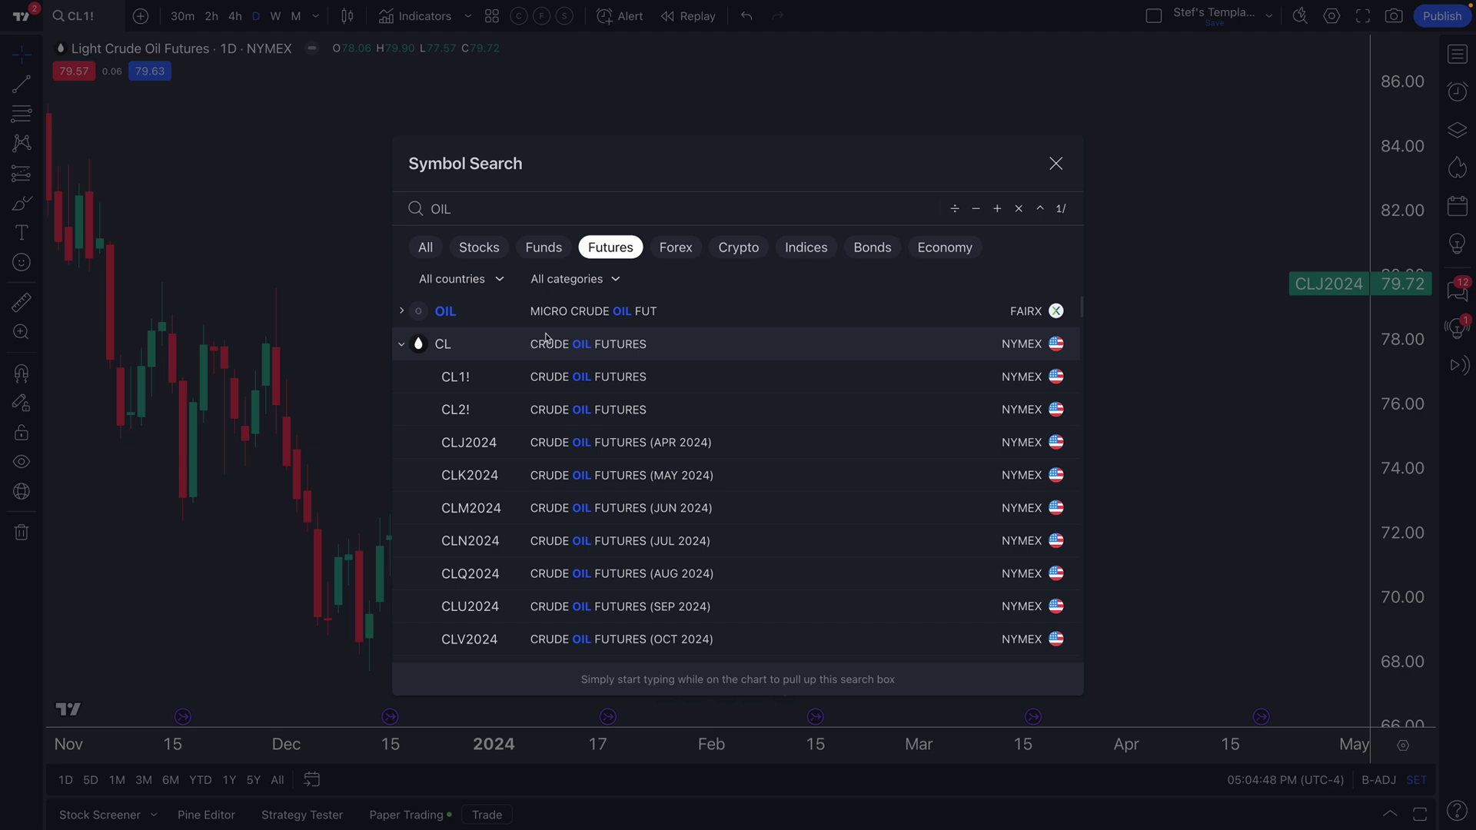
left_click(952, 251)
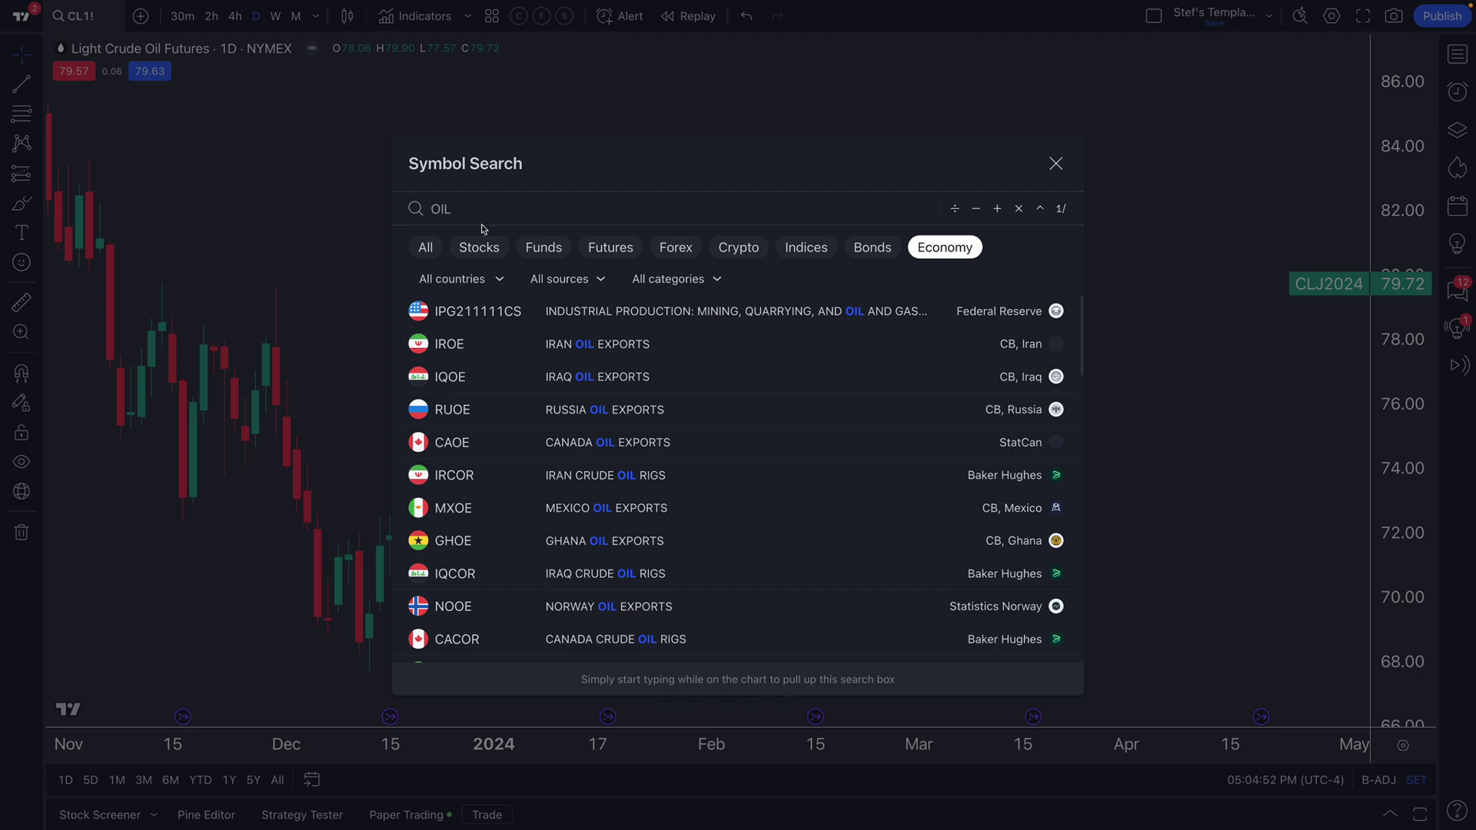
Step: Scroll through the Economy oil export and rig data, then return the OIL results to Futures
double_click(451, 208)
left_click(451, 208)
scroll(654, 500, "down", 5)
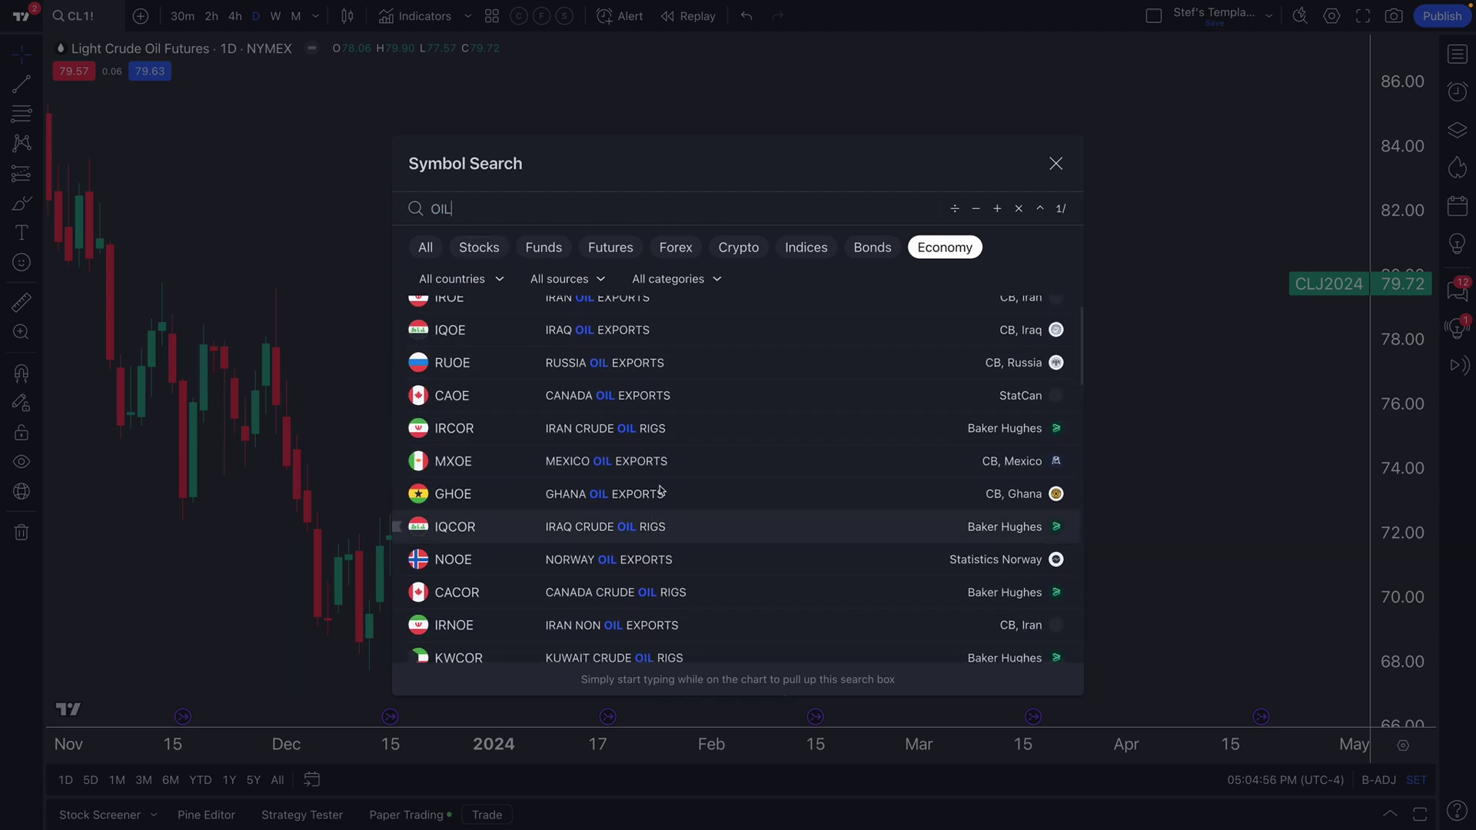
scroll(663, 458, "down", 6)
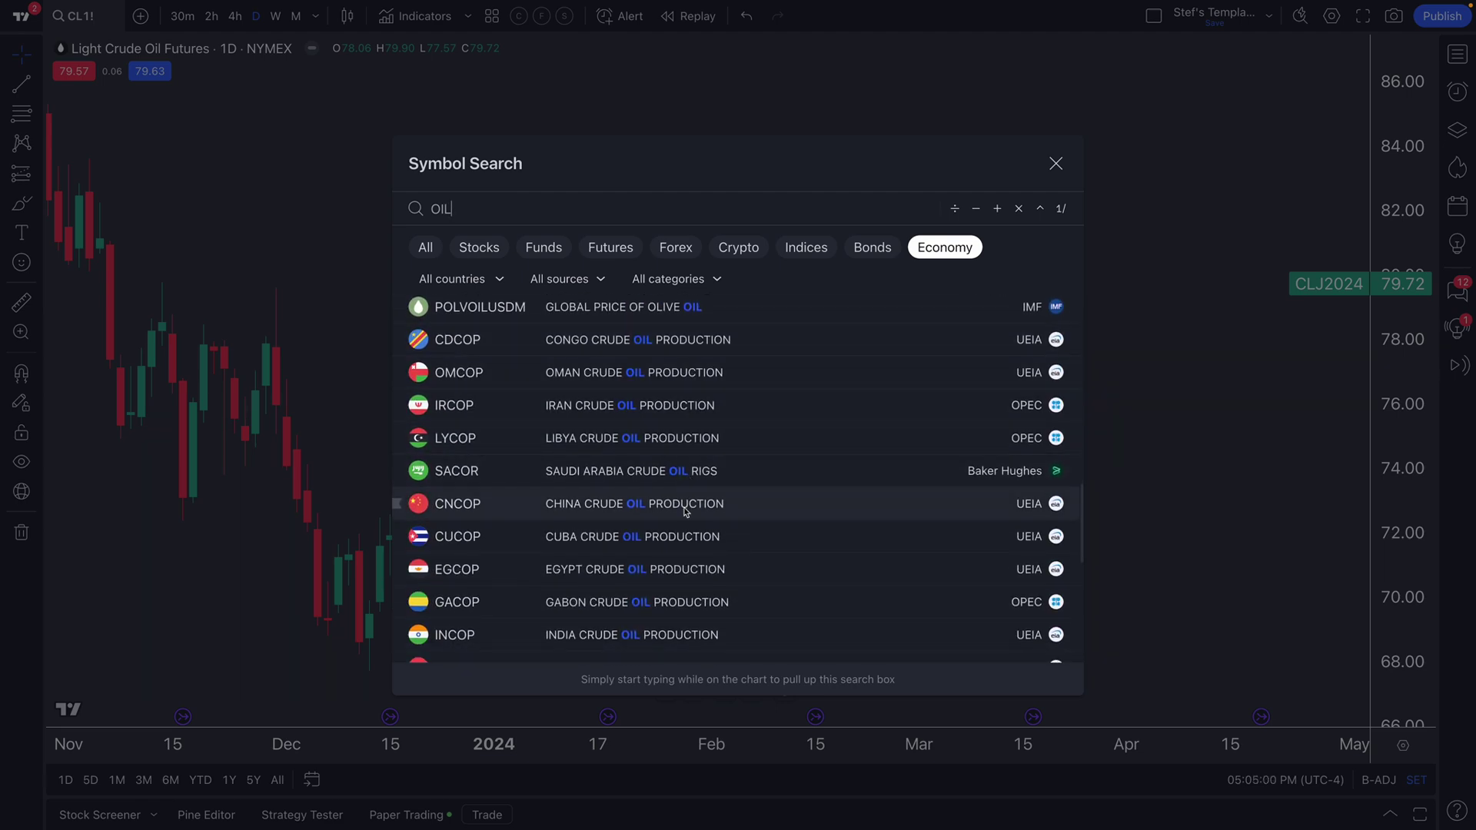
scroll(678, 537, "down", 1)
scroll(711, 520, "down", 1)
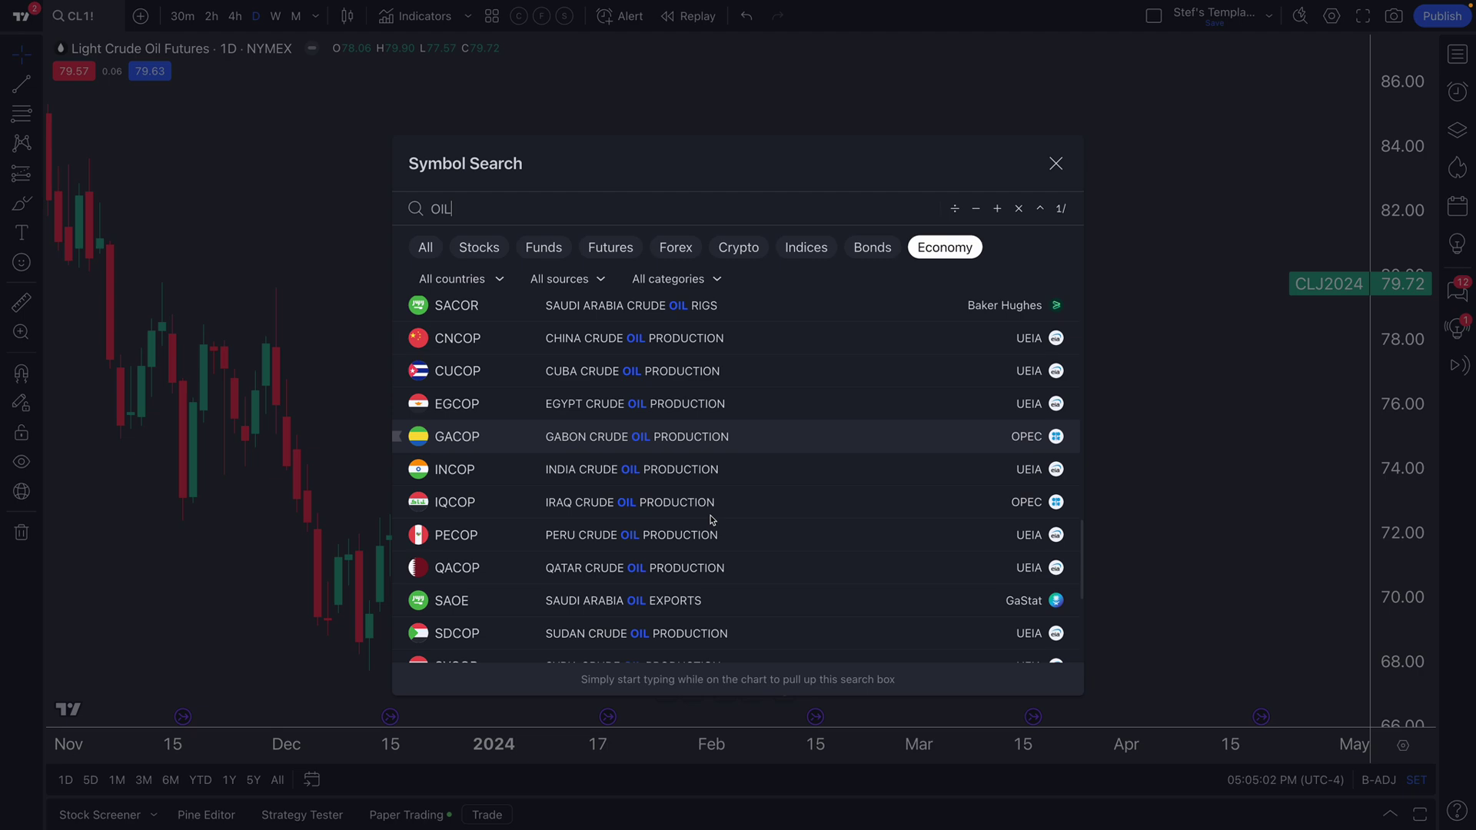
scroll(713, 520, "up", 5)
scroll(715, 520, "up", 8)
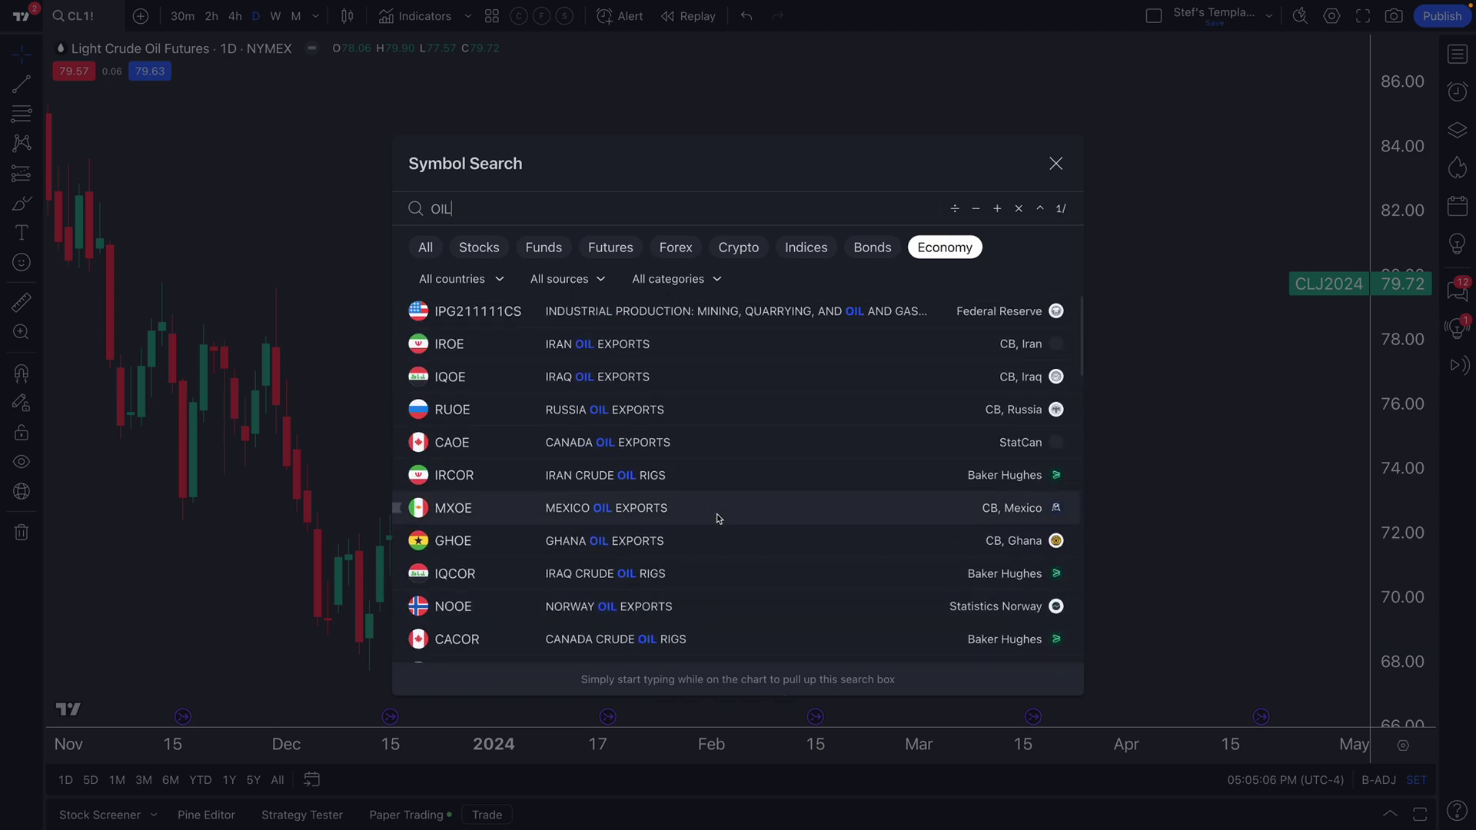
left_click(612, 248)
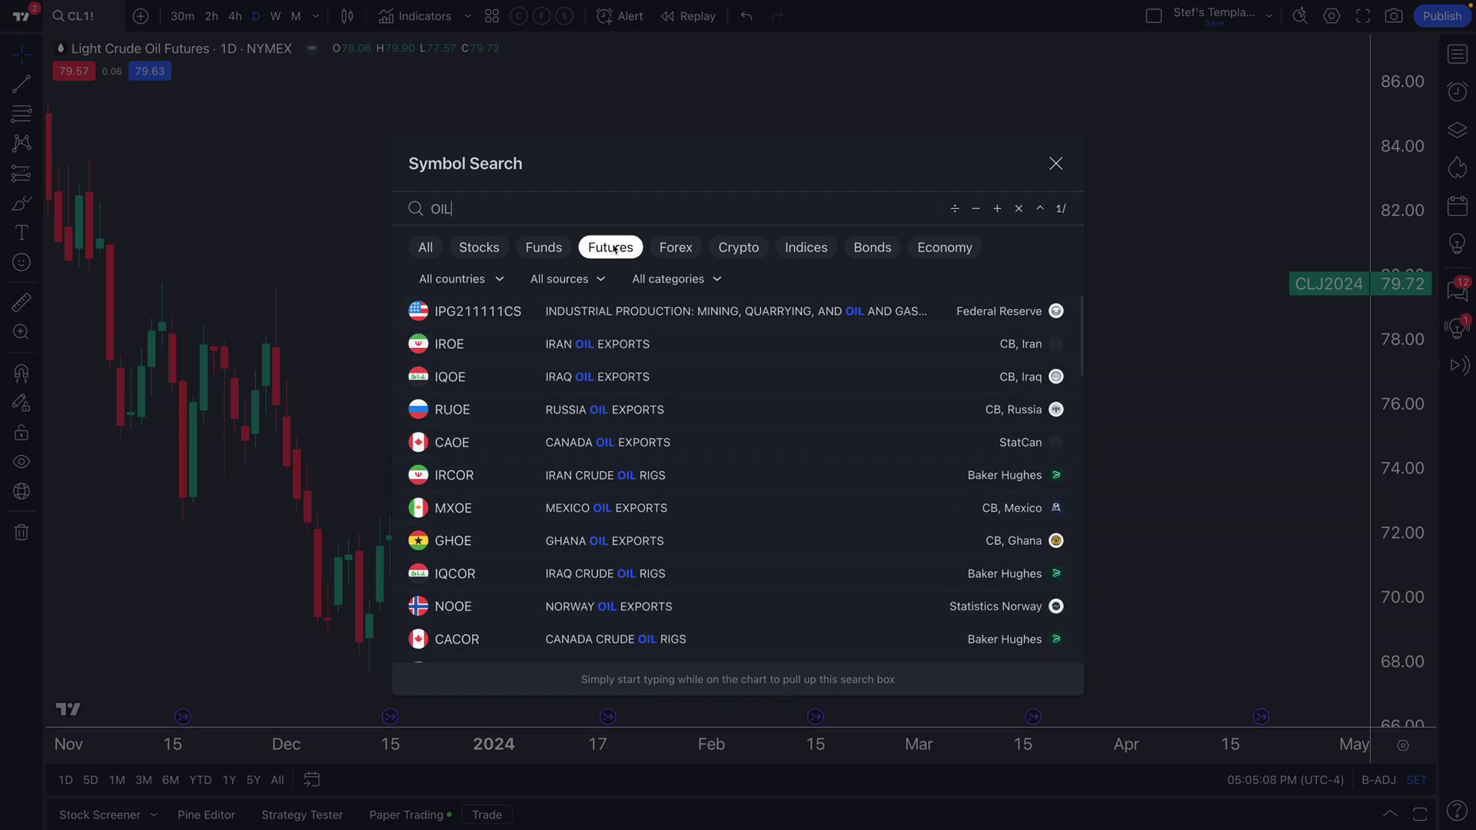
Step: Check the country filter for OIL futures, keeping all countries, then open the futures categories list
left_click(497, 280)
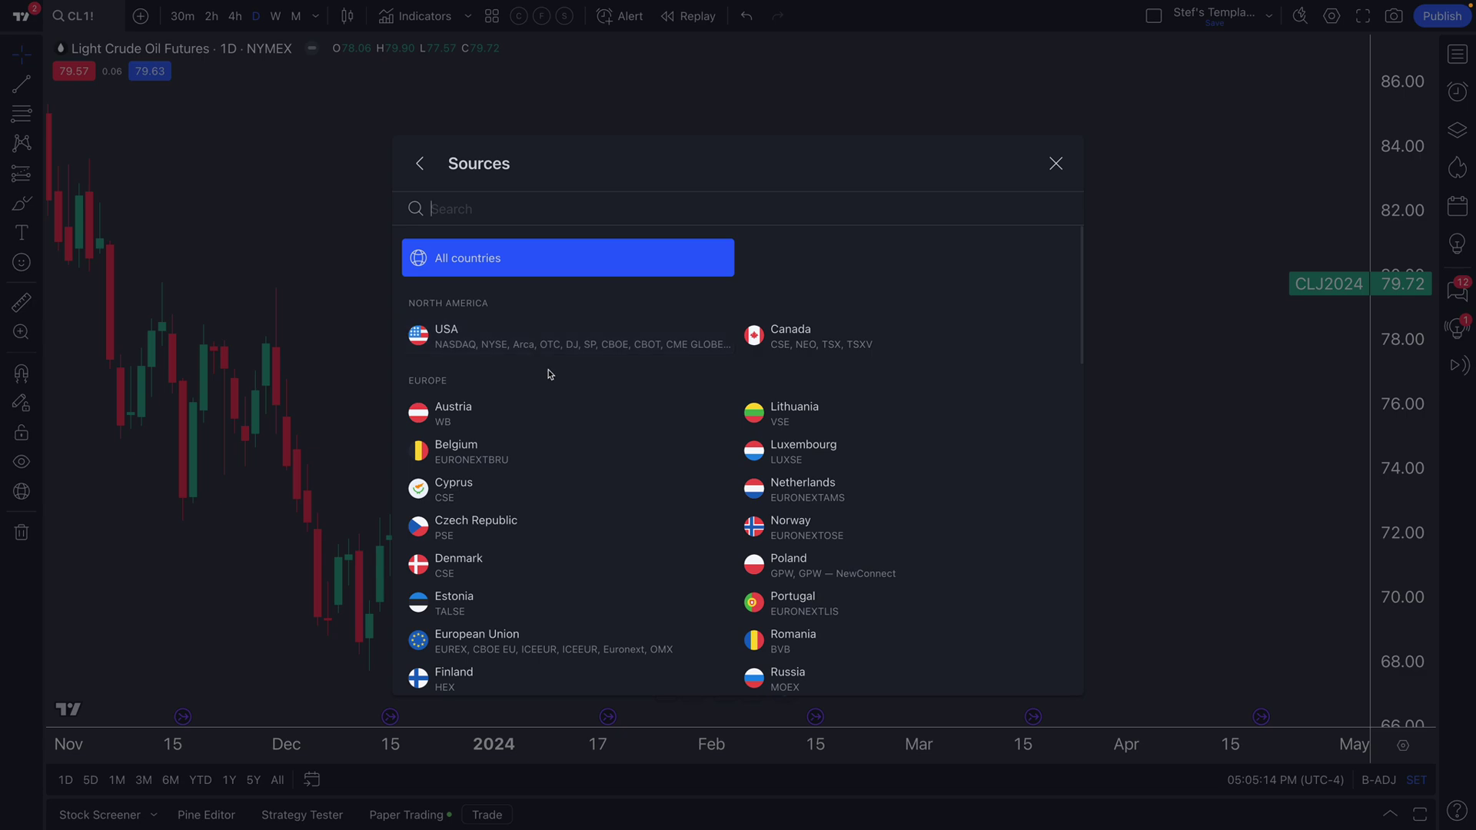
scroll(580, 496, "down", 2)
scroll(580, 497, "down", 5)
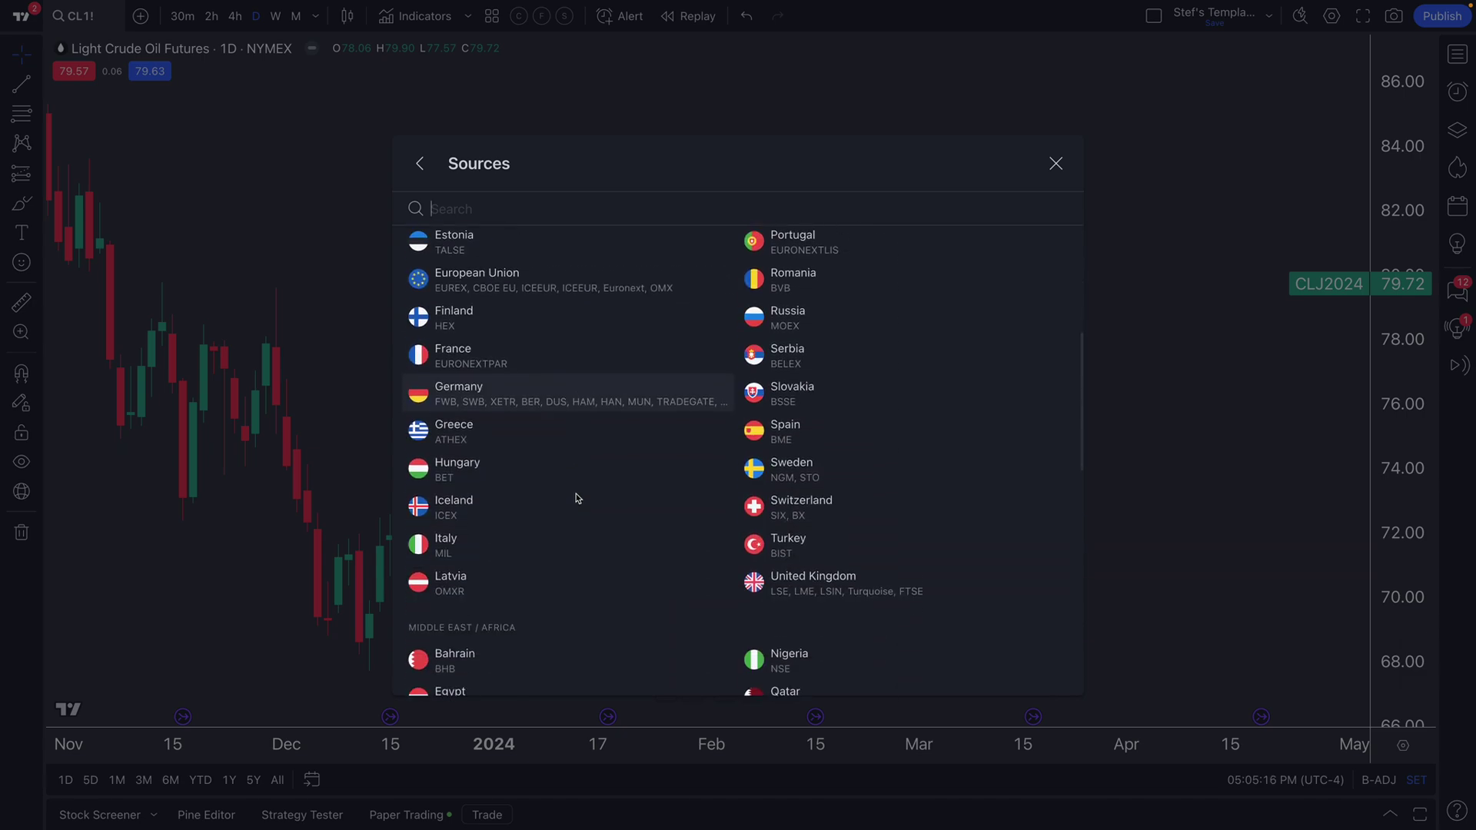
scroll(578, 496, "down", 5)
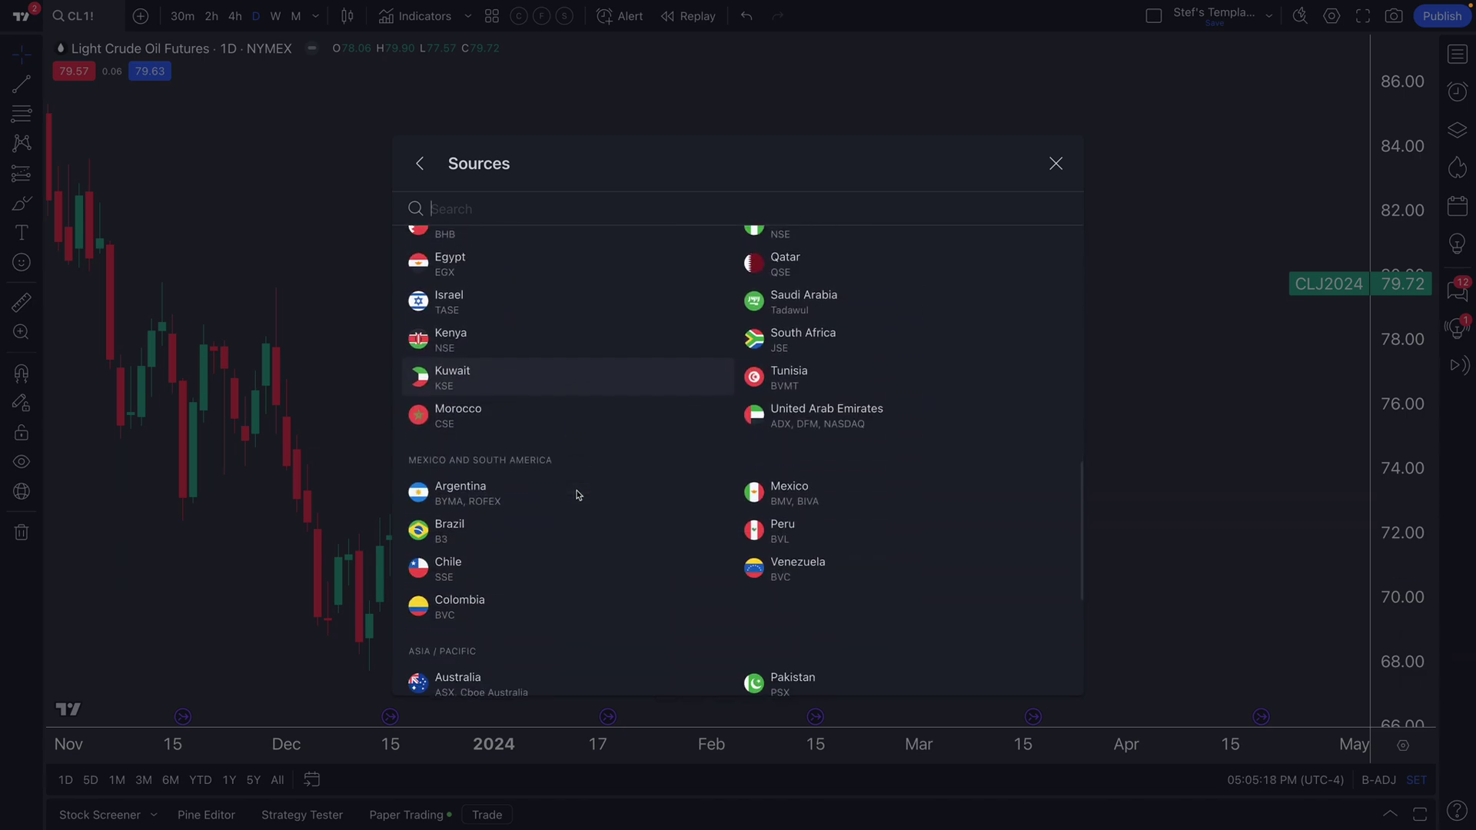
scroll(578, 496, "up", 13)
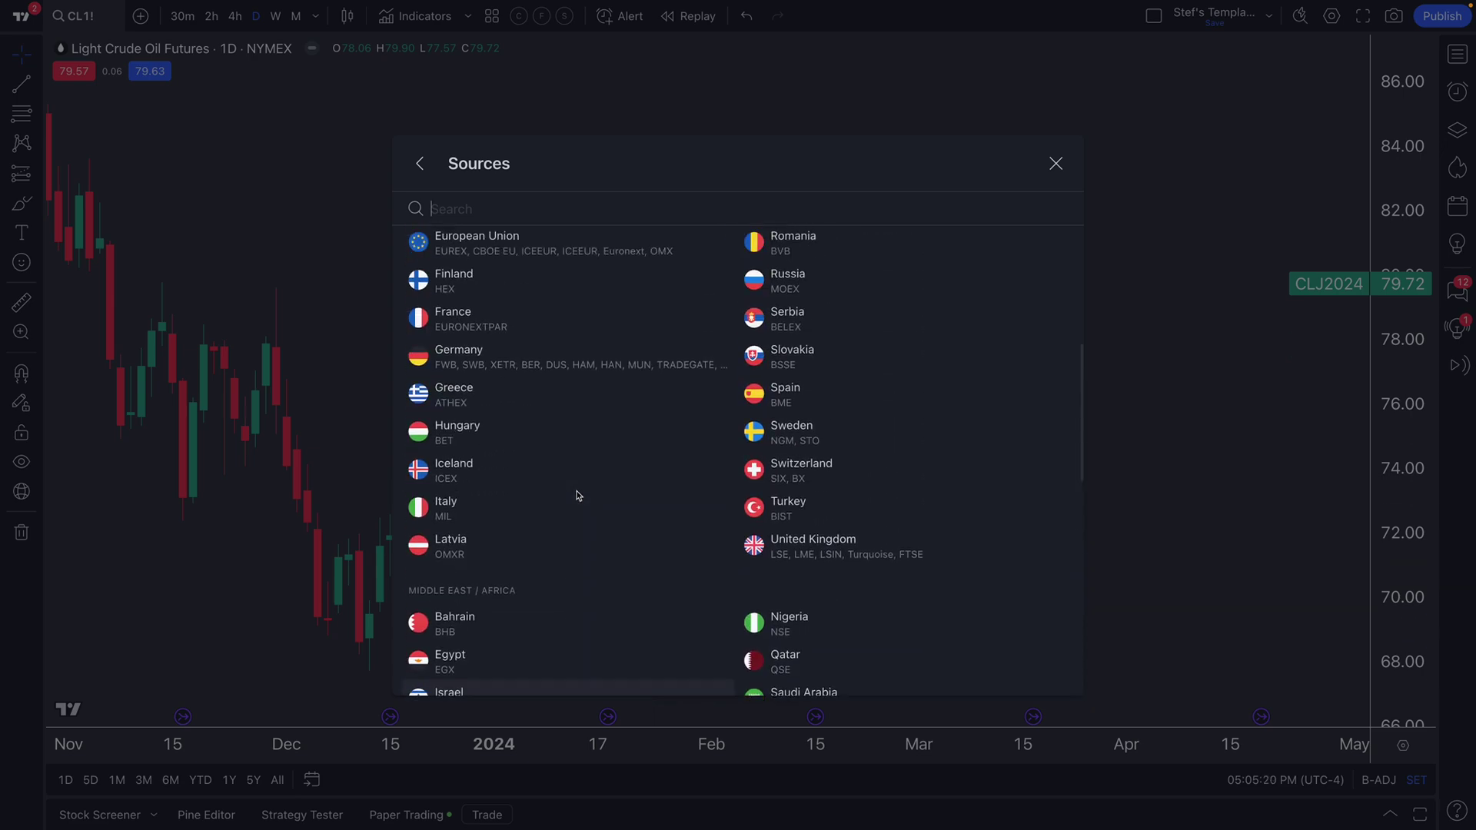
left_click(421, 169)
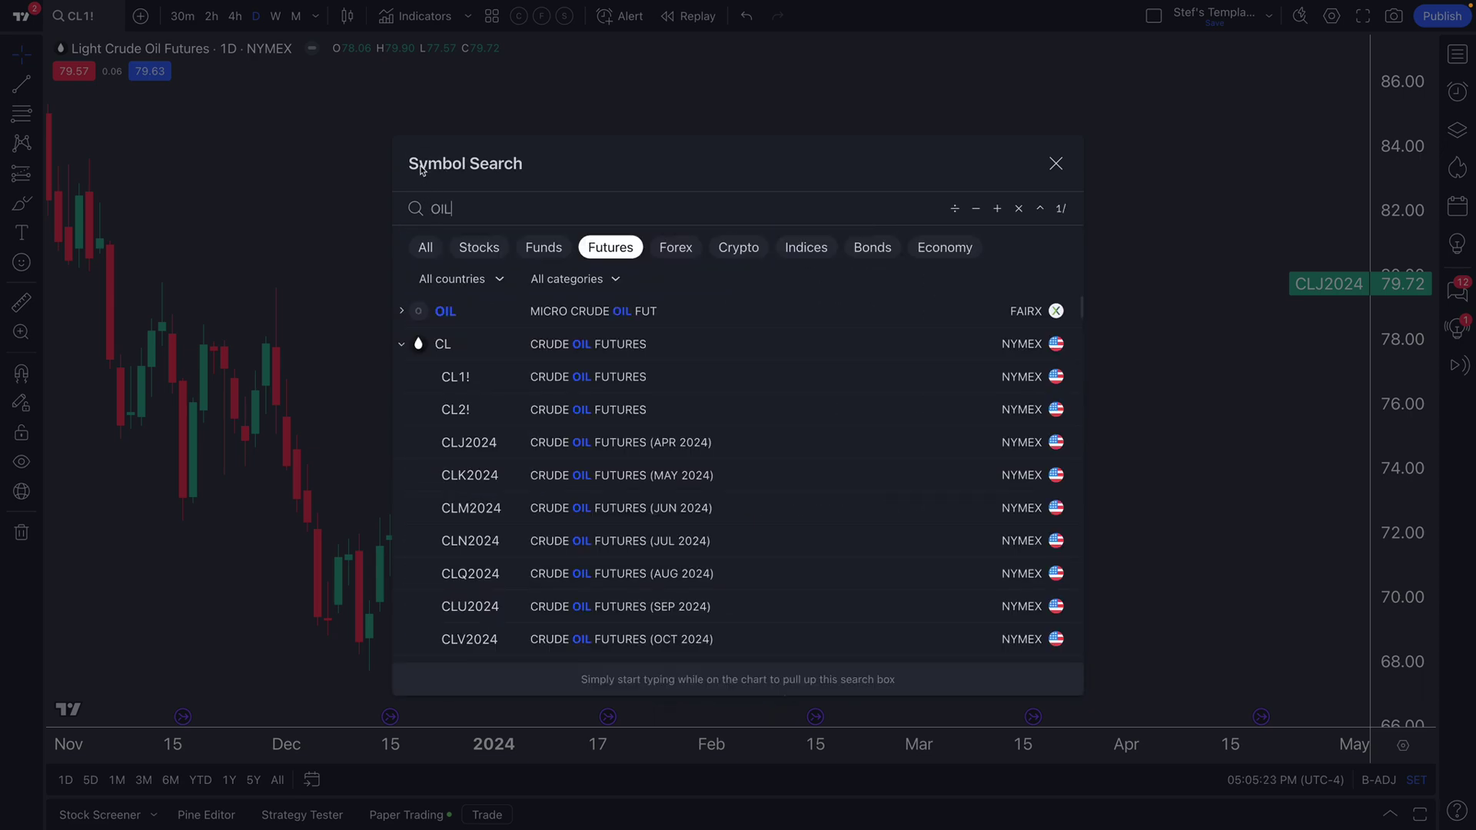
left_click(604, 286)
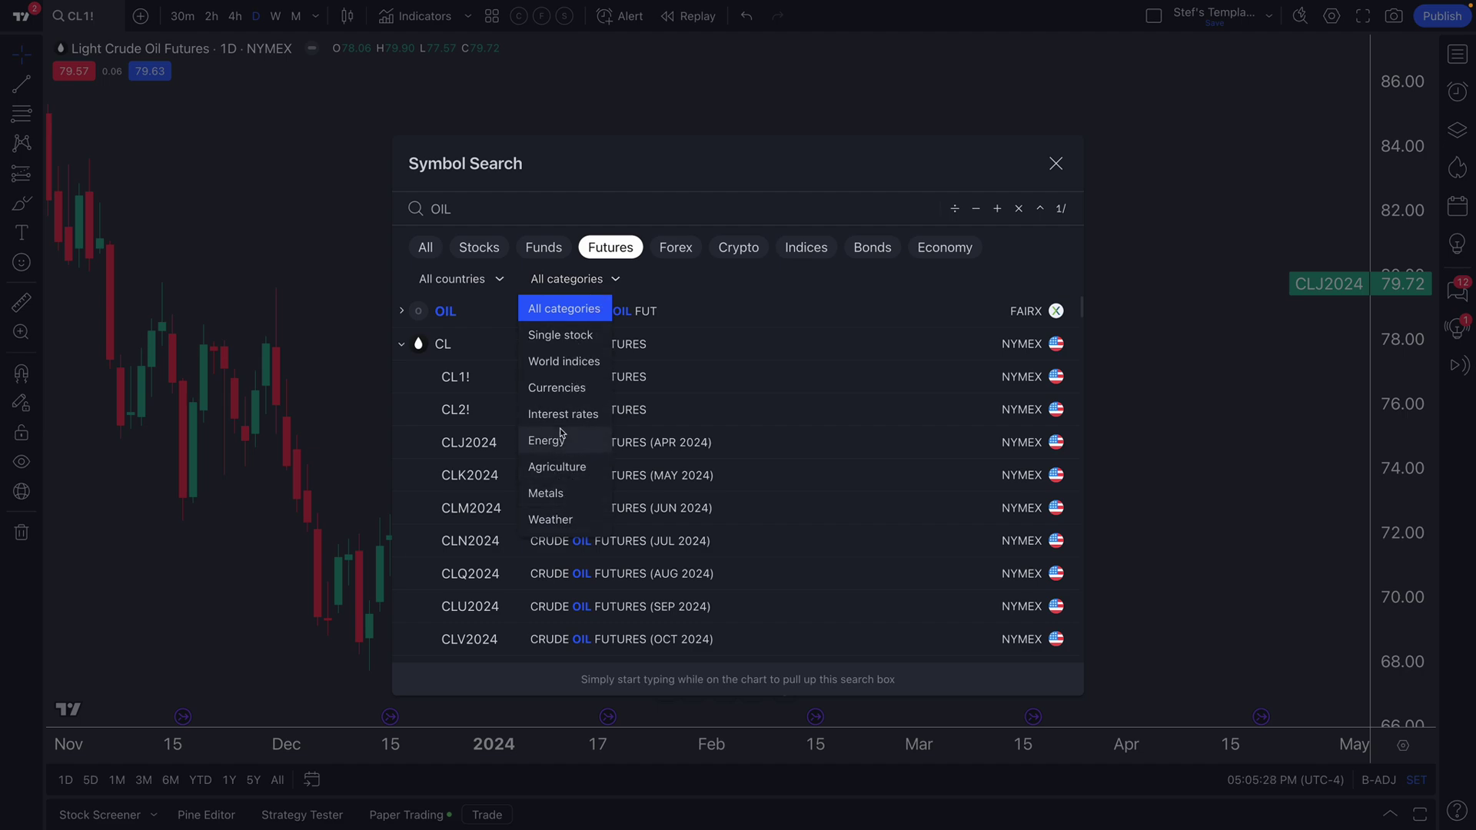
Step: Filter OIL futures to Energy, browse the crude, heating and fuel oil contracts, then clear it
left_click(542, 440)
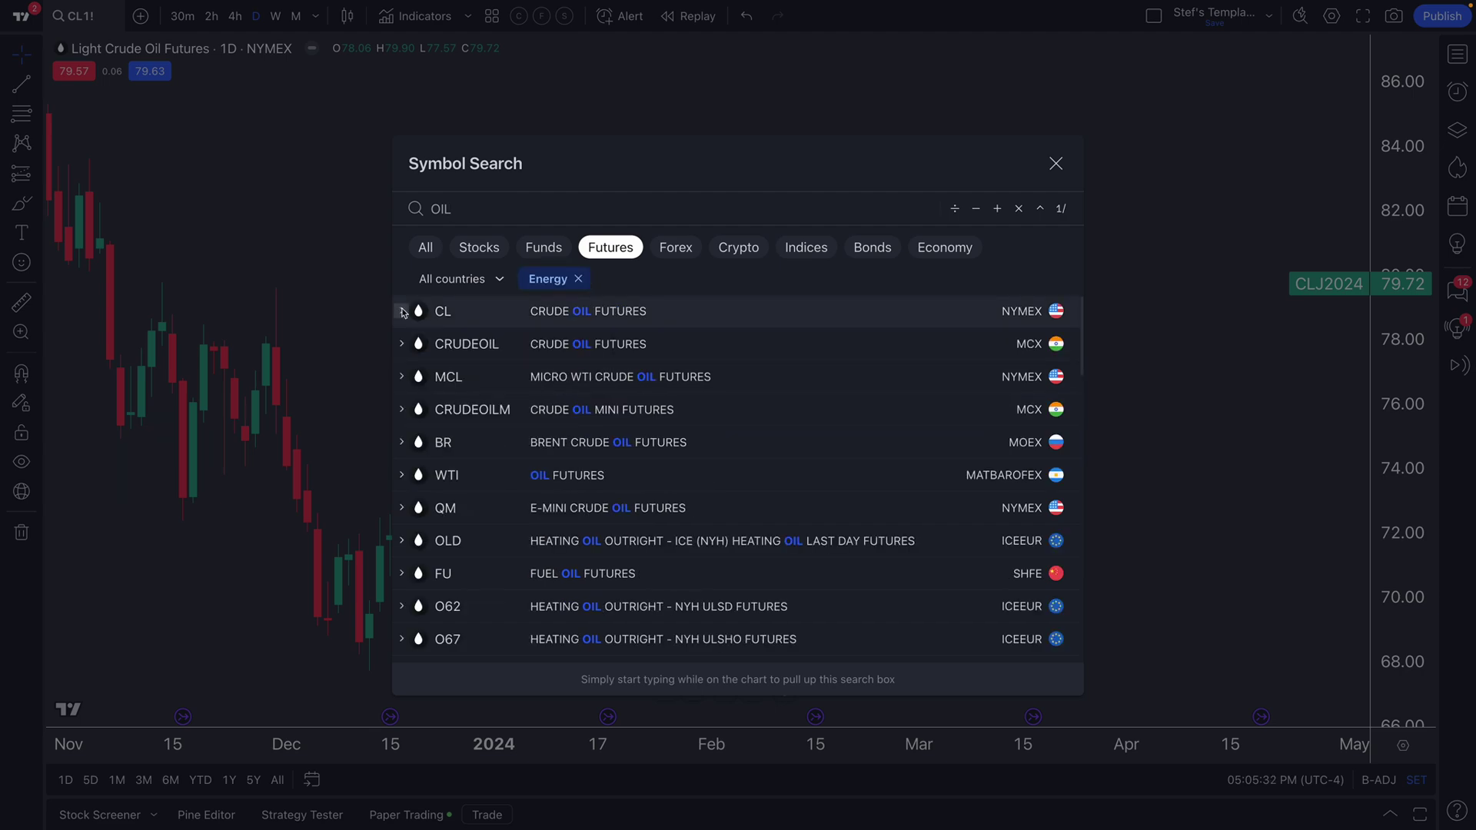
scroll(565, 496, "down", 5)
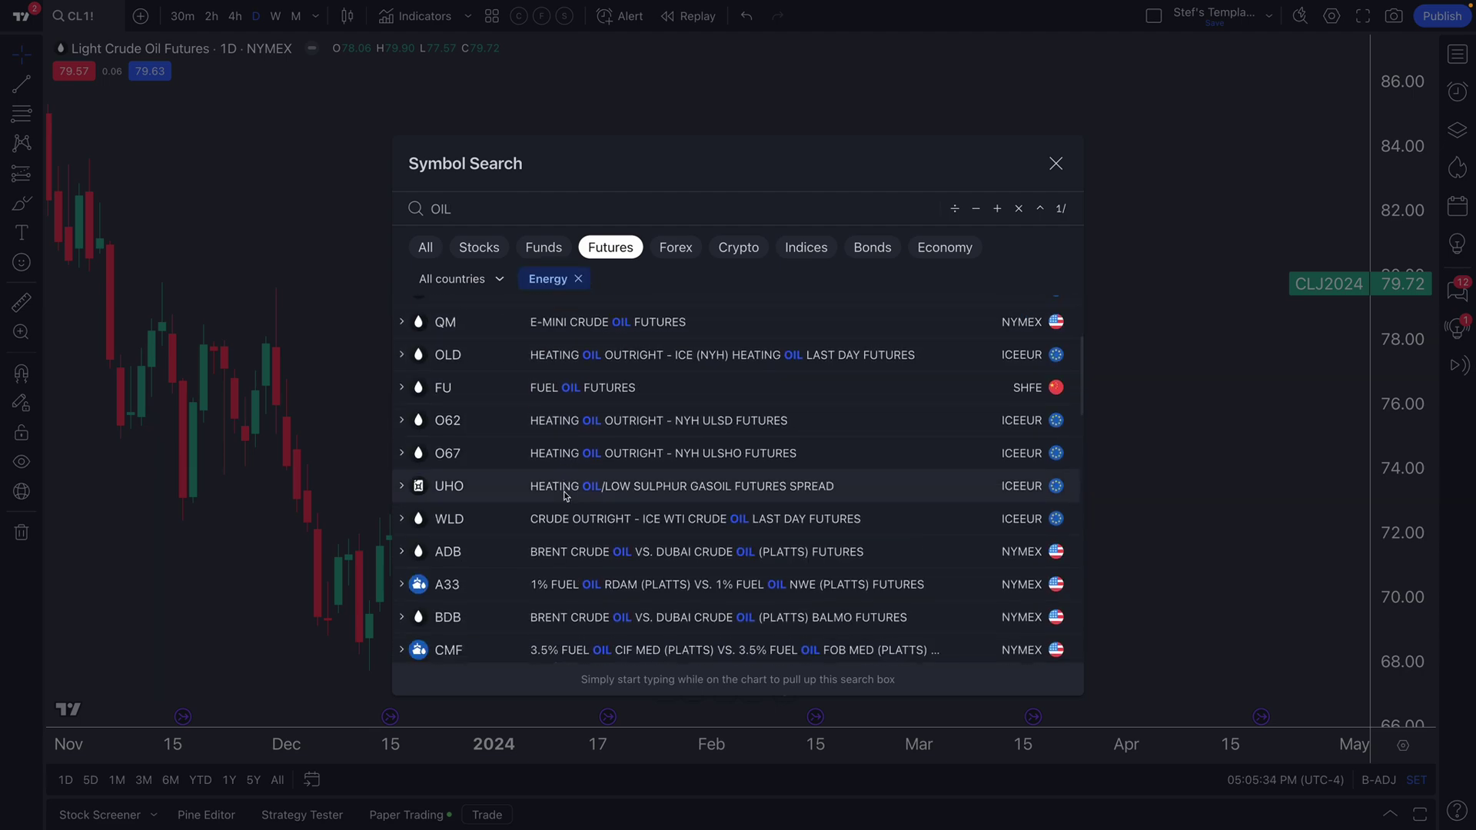
scroll(564, 496, "down", 2)
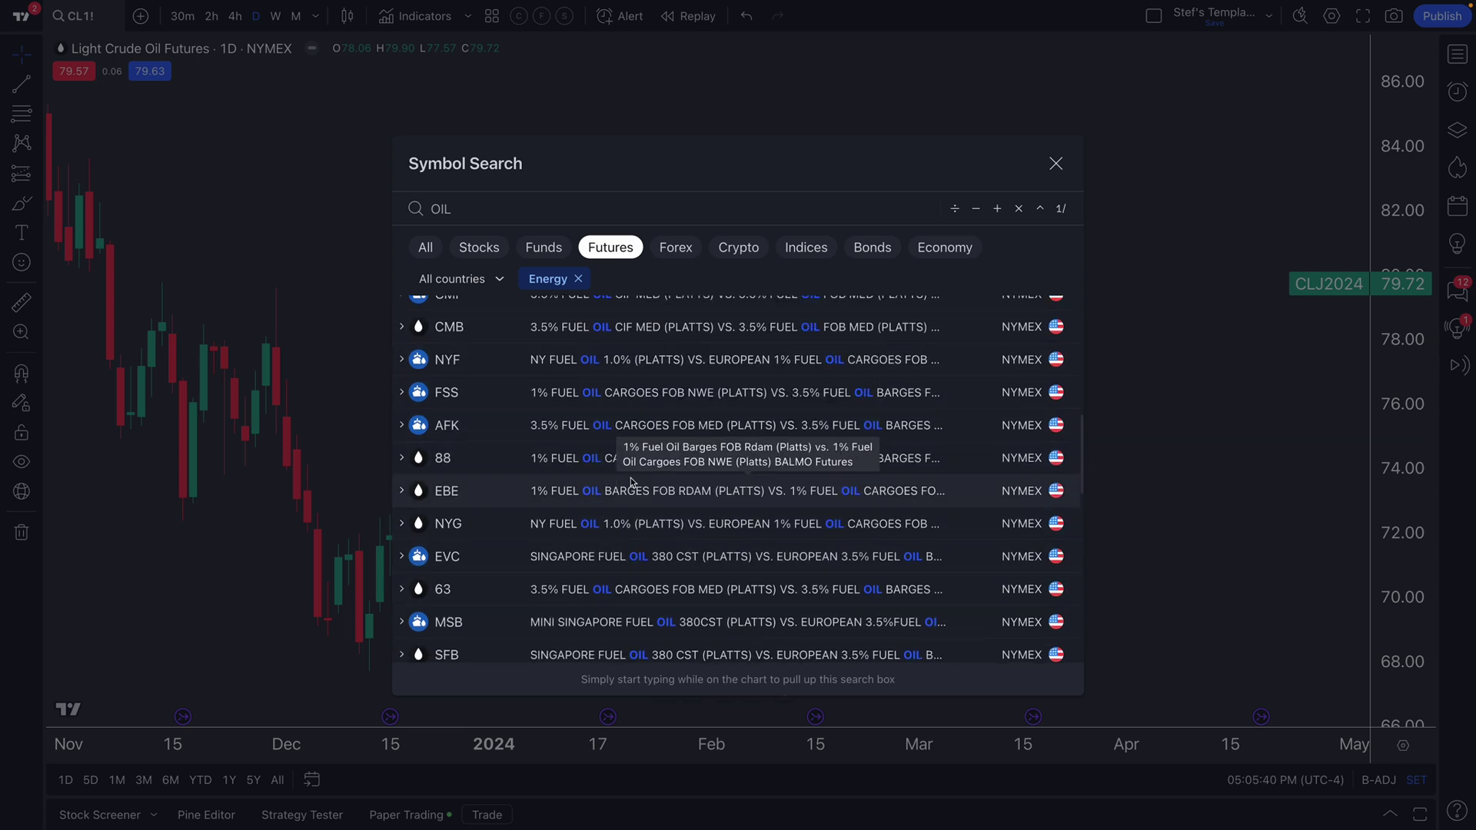
scroll(634, 584, "down", 1)
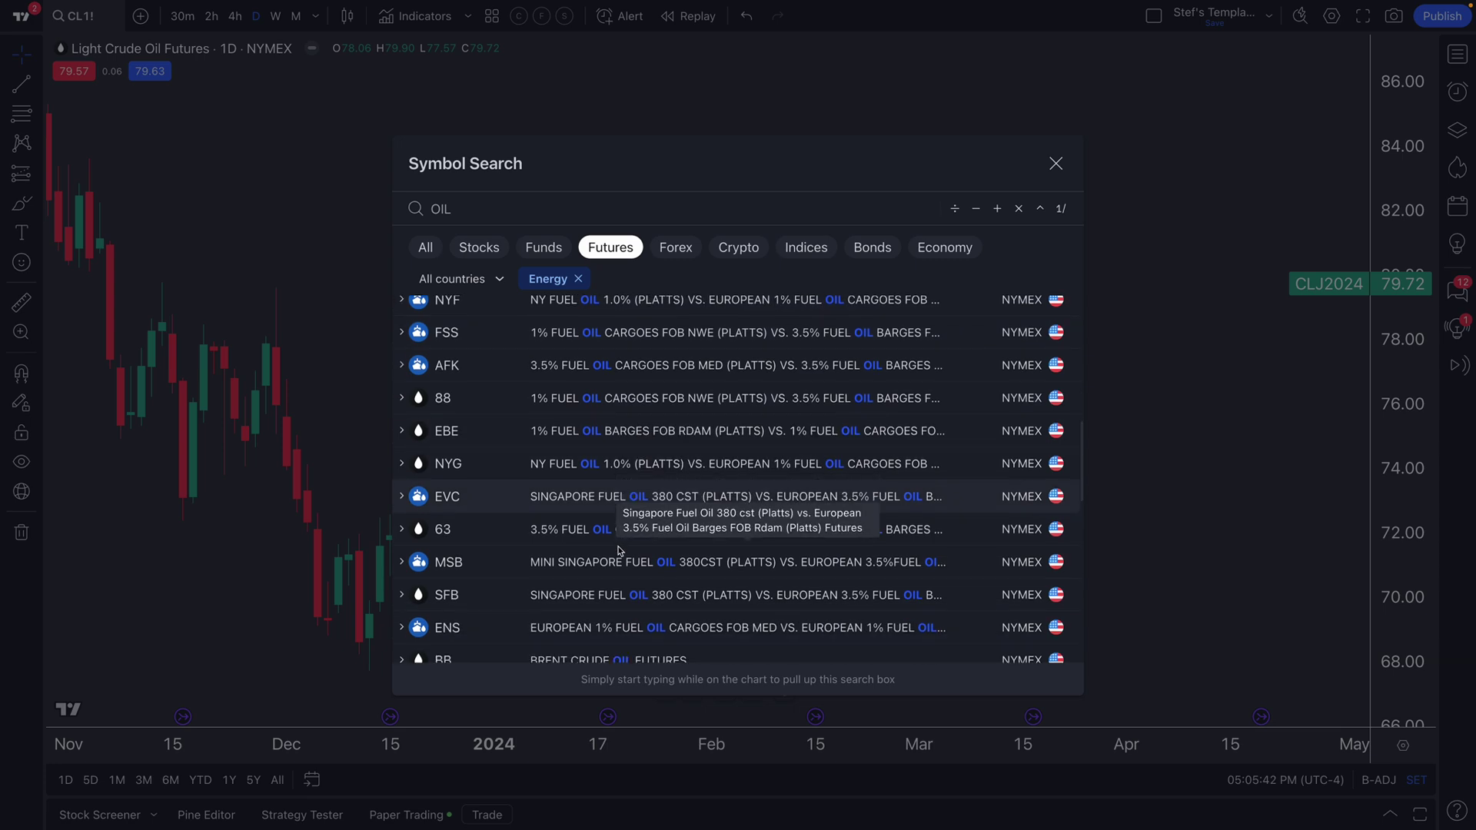
scroll(627, 531, "up", 4)
left_click(578, 278)
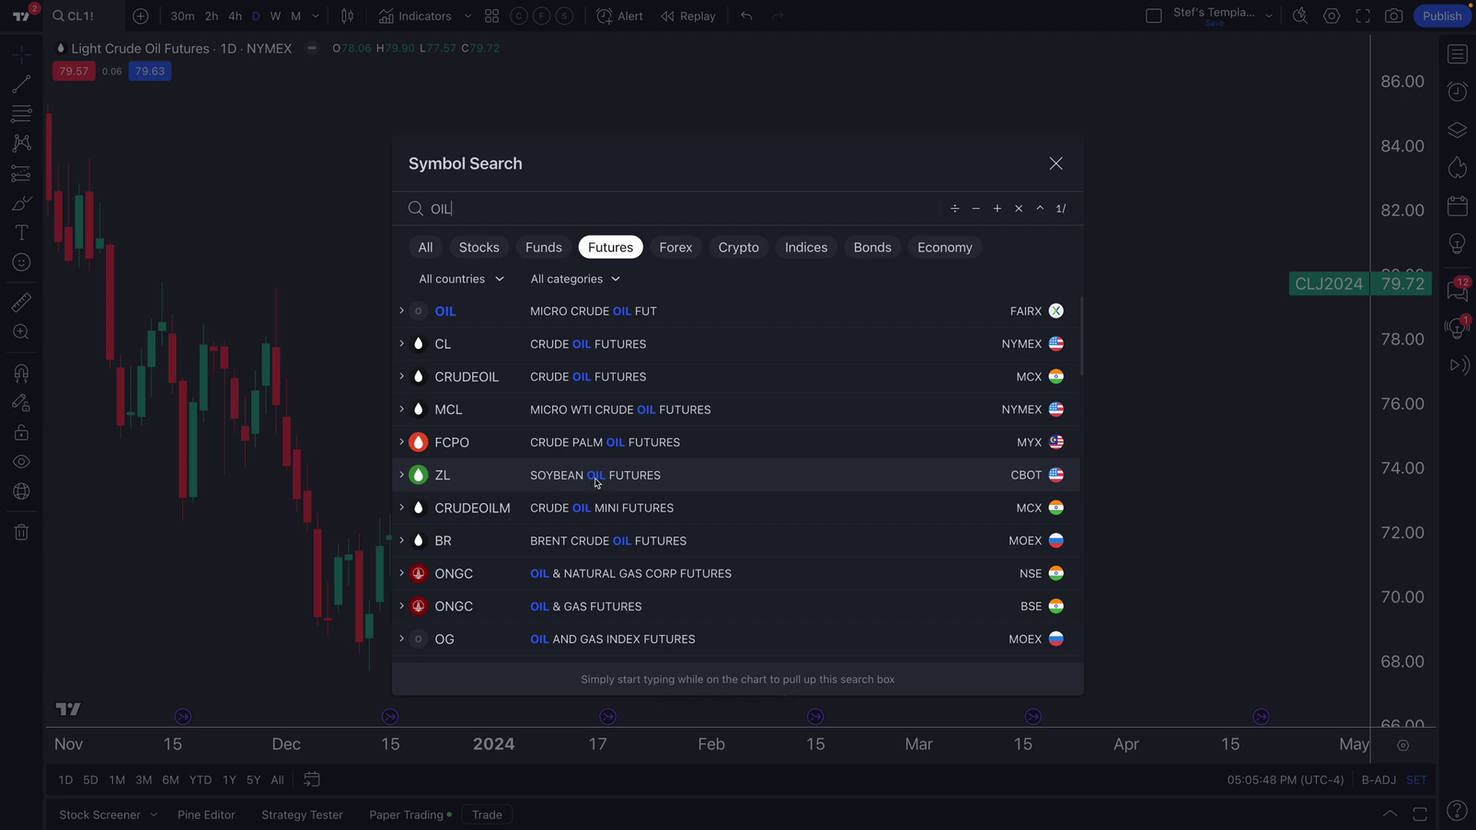
Step: Reapply the Energy futures category filter, then close the symbol search
left_click_drag(453, 209, 444, 211)
left_click(443, 212)
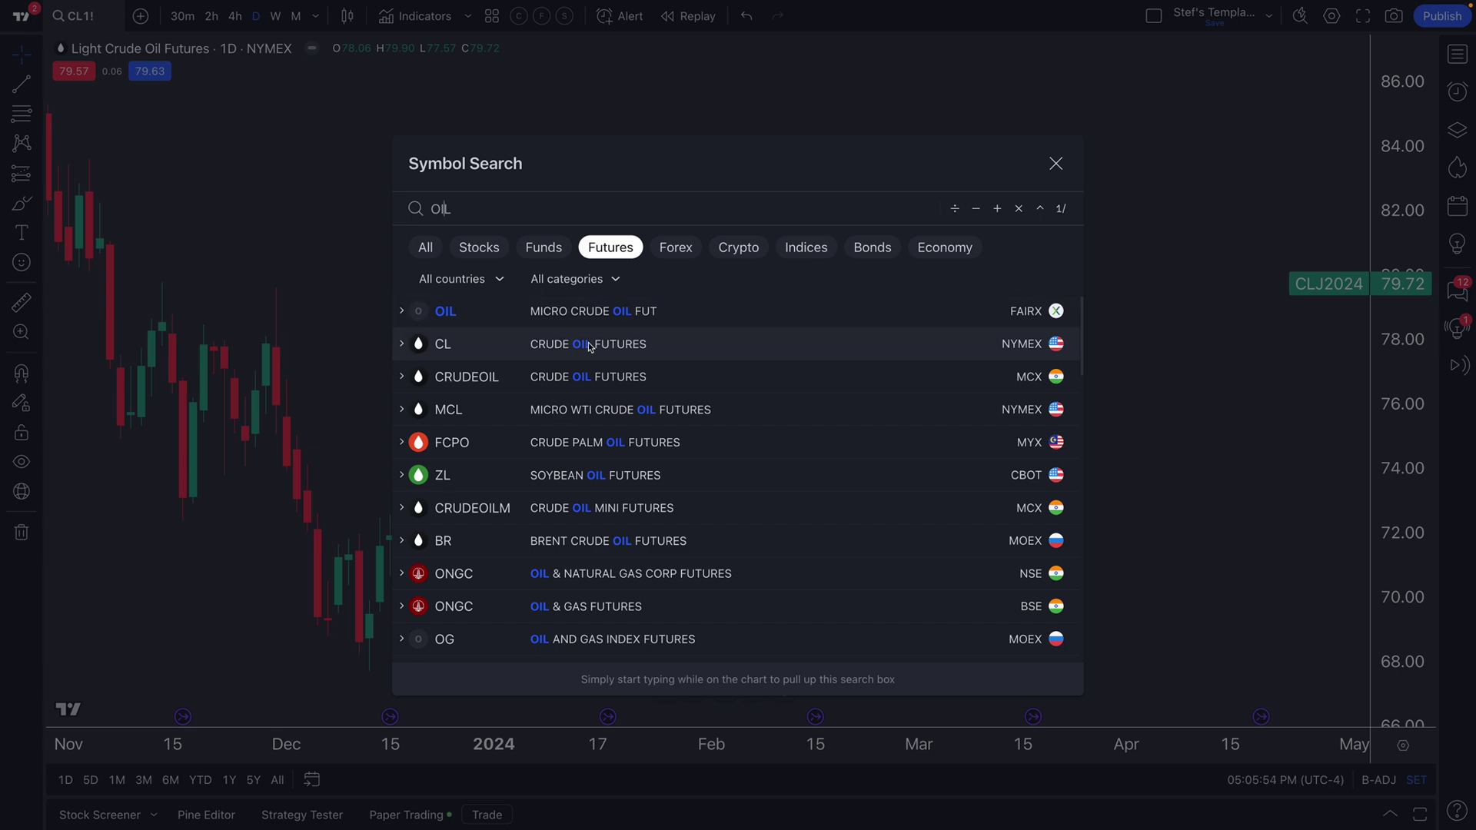
left_click(596, 281)
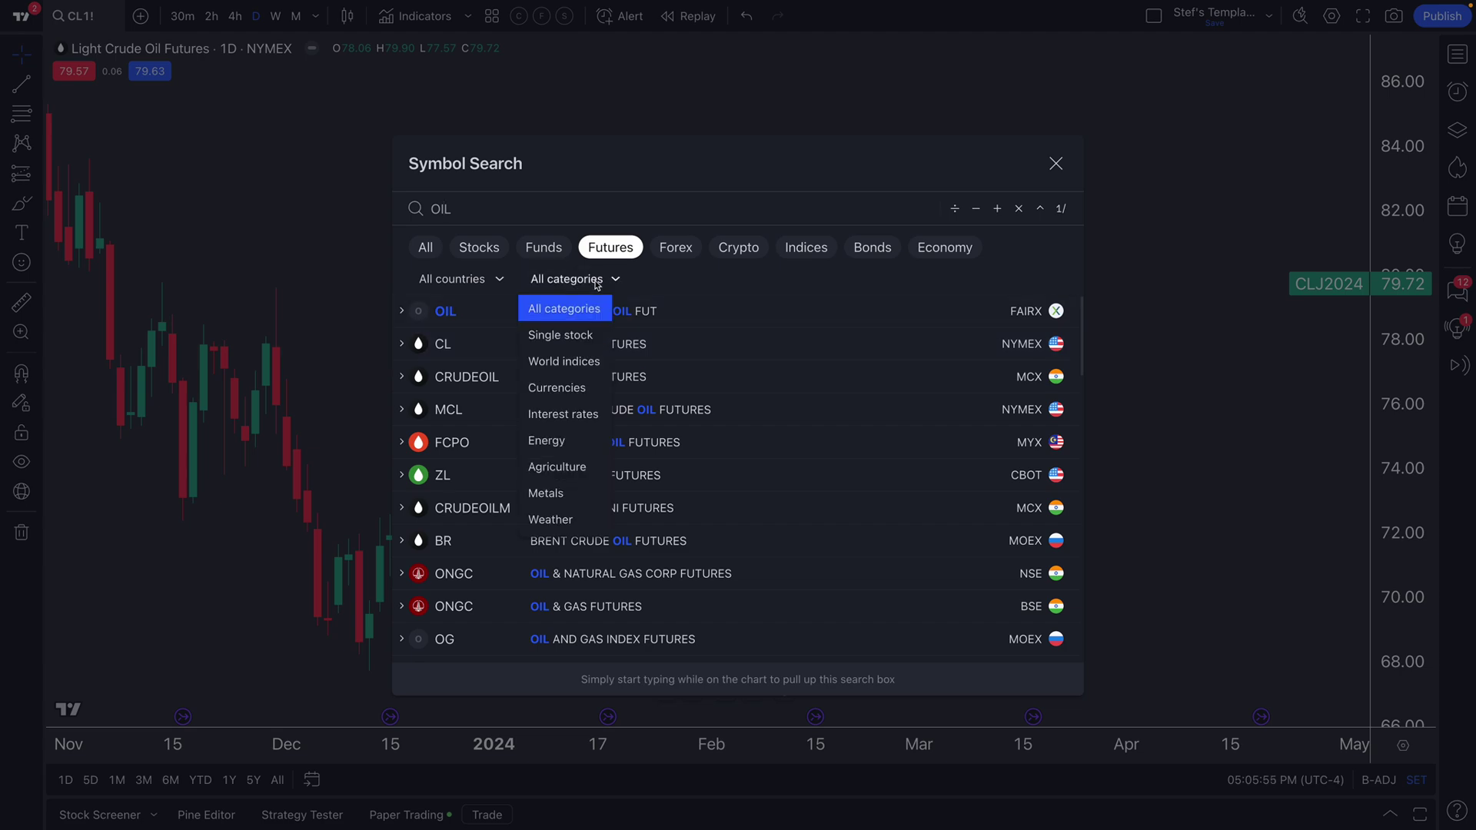
left_click(550, 440)
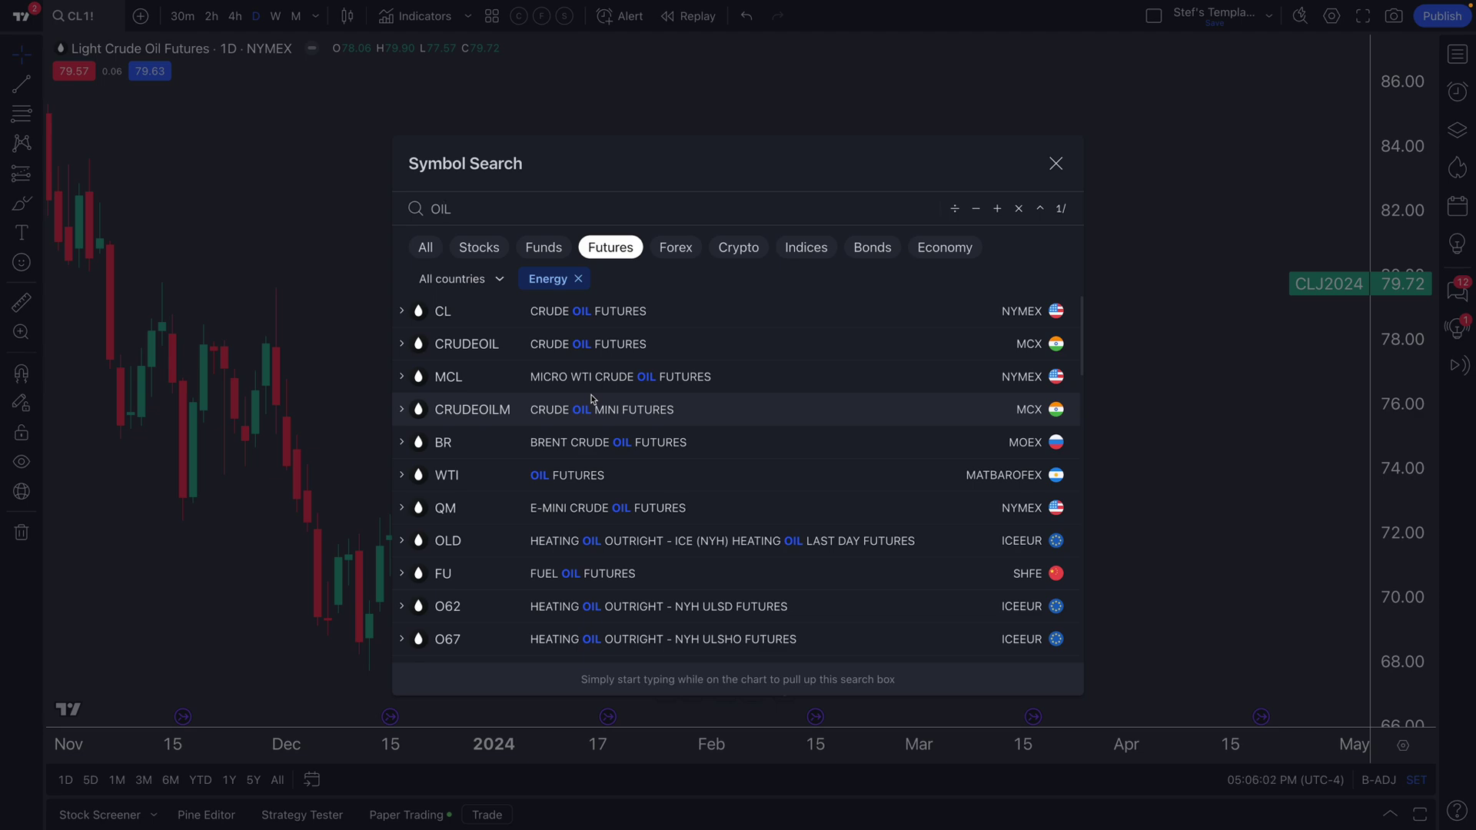
left_click(594, 312)
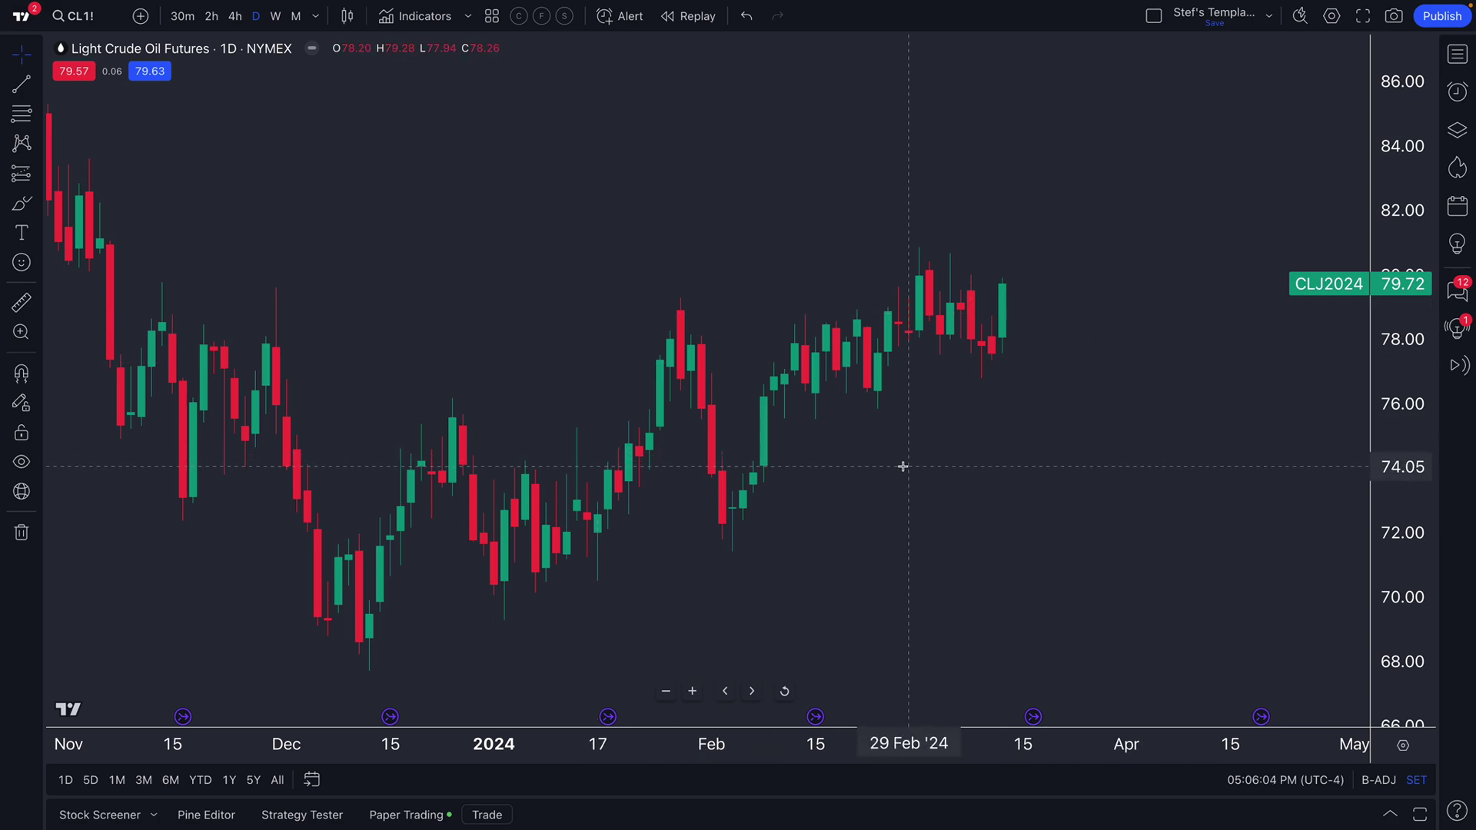
Step: Keep the Light Crude Oil Futures chart drawn as Candles
scroll(903, 467, "down", 3)
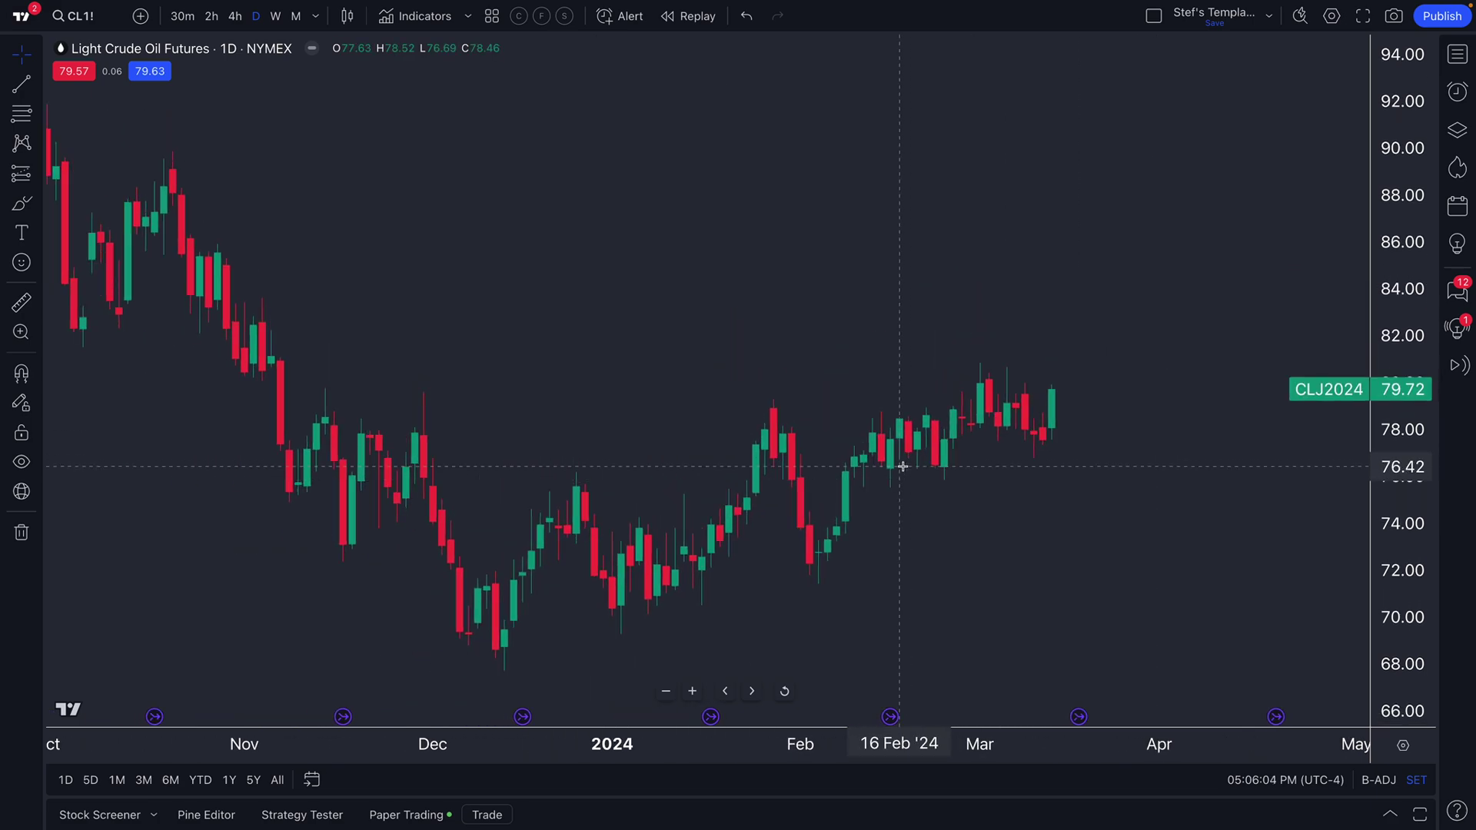
left_click(348, 17)
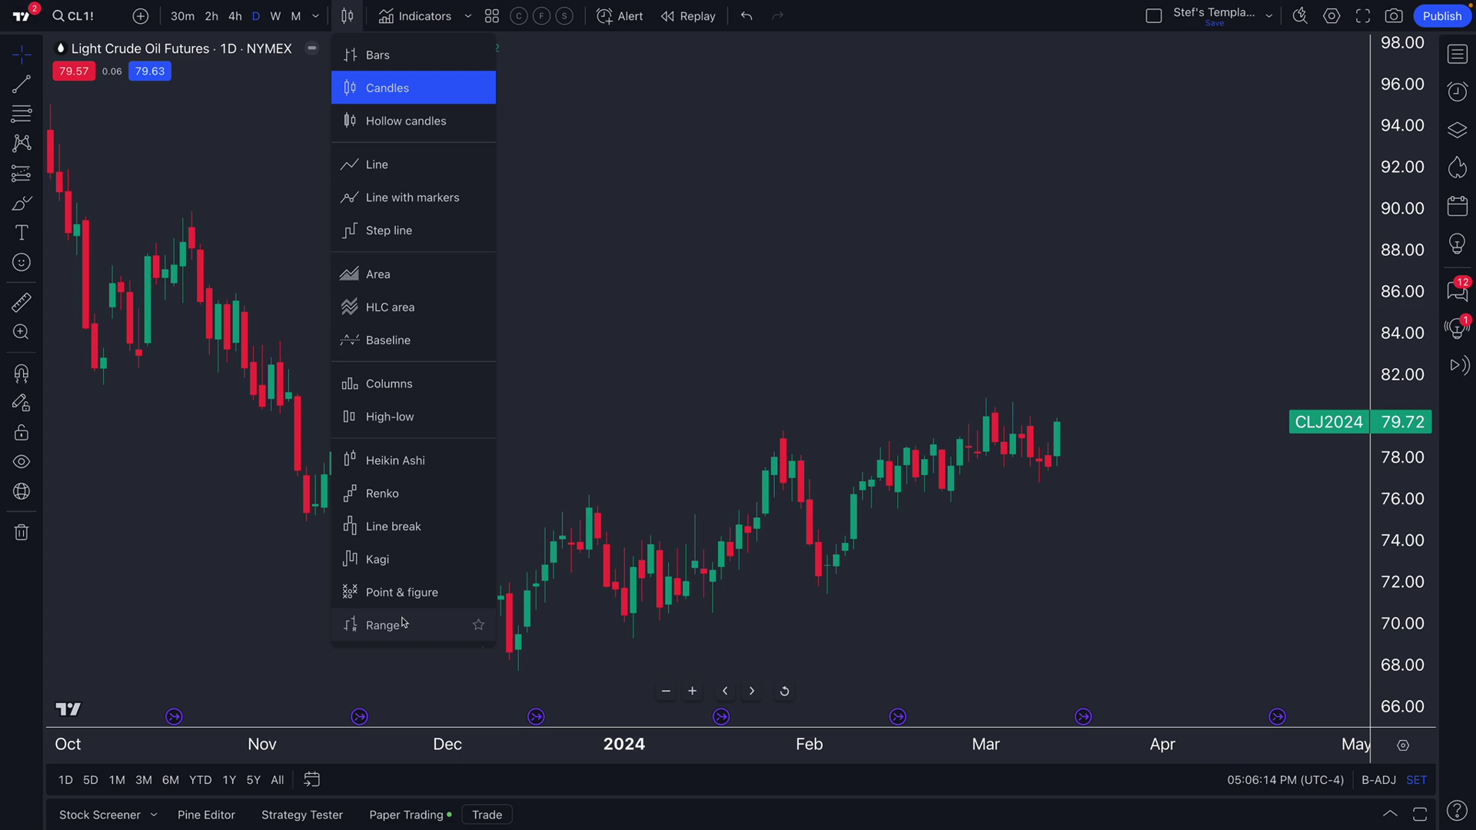
left_click(383, 91)
scroll(588, 302, "up", 5)
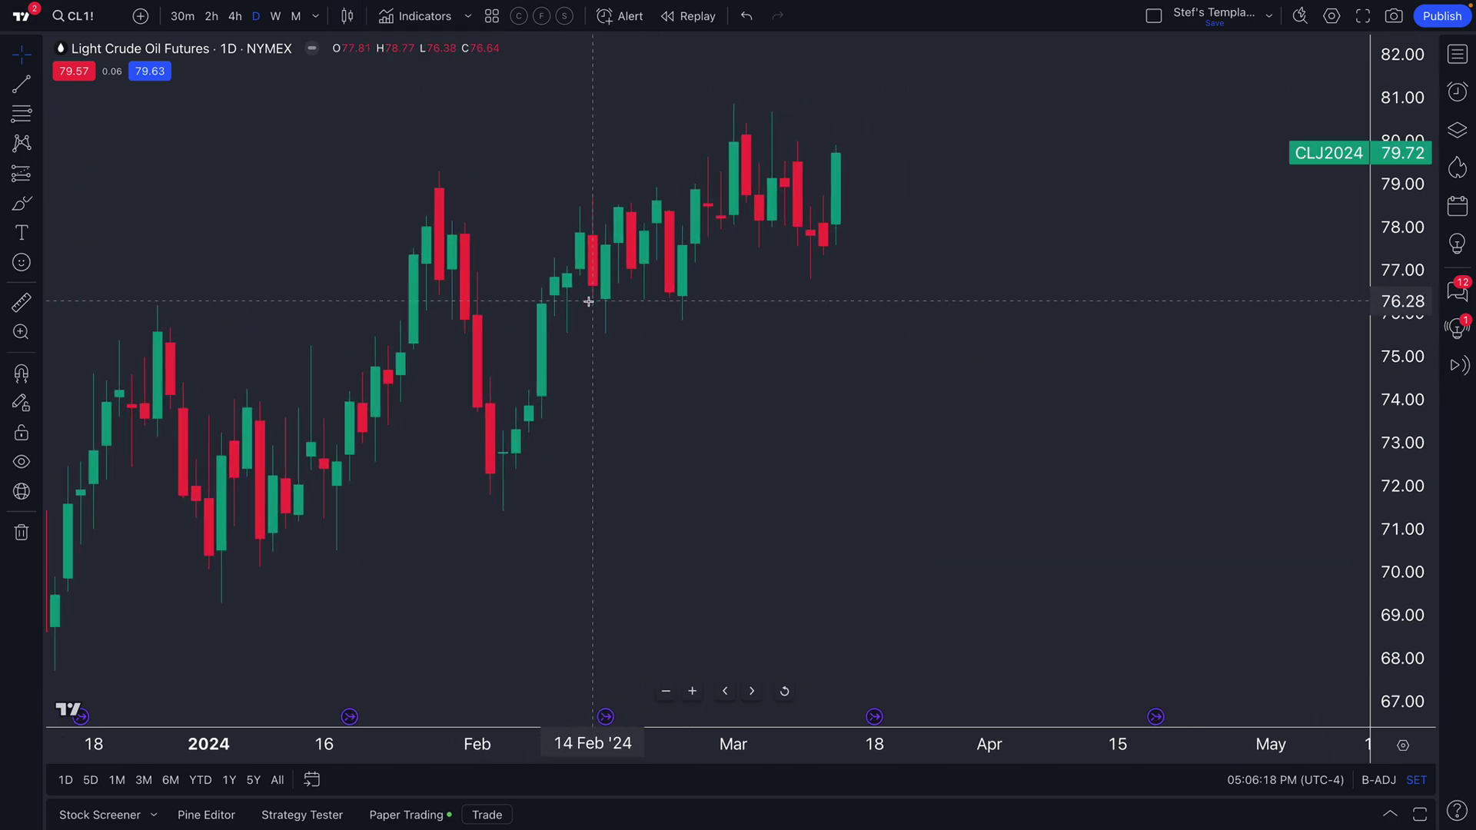
Step: View the chart on monthly and weekly intervals, then return to daily (1D)
left_click(295, 17)
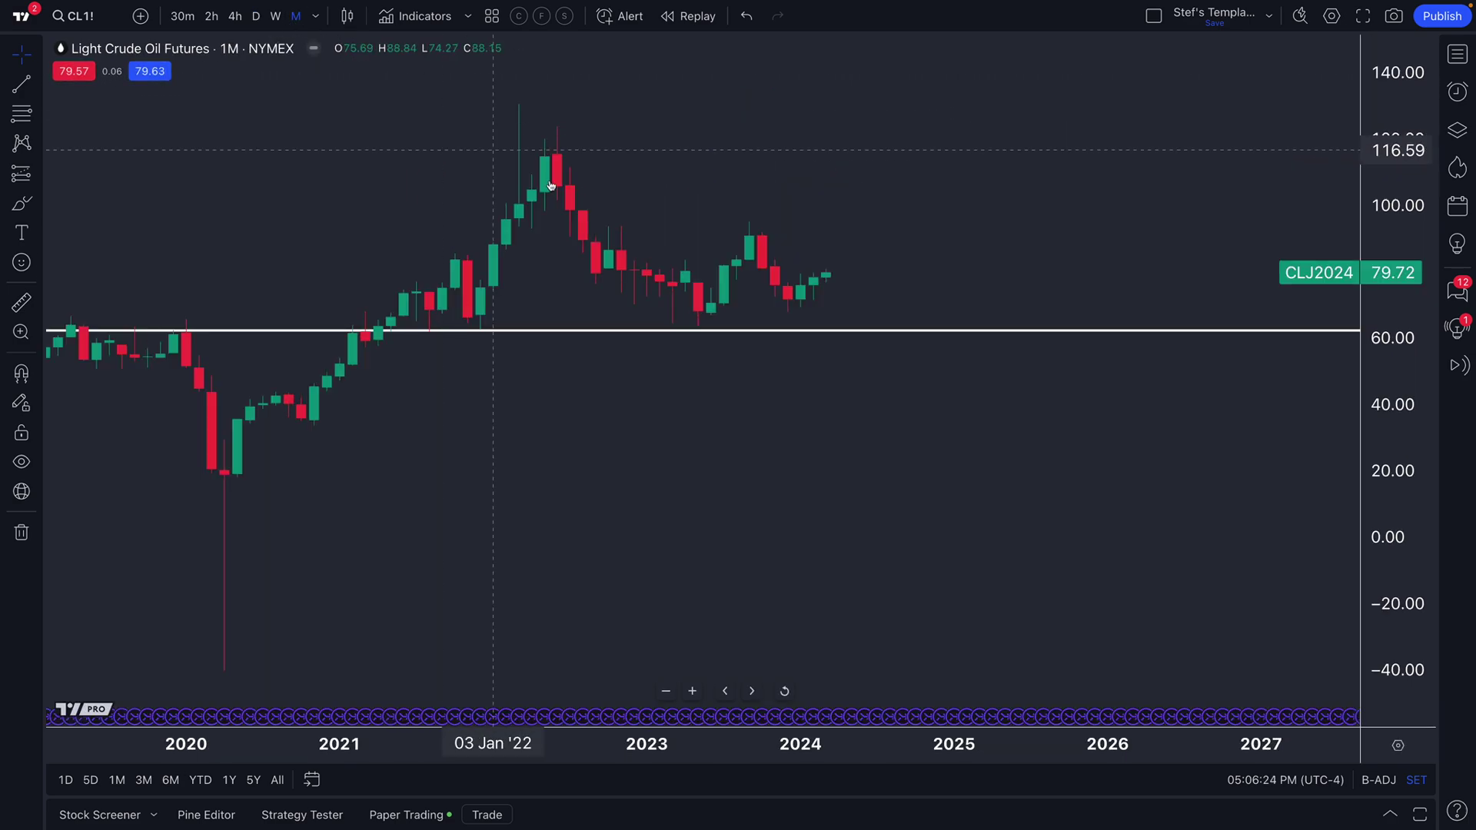
left_click(275, 17)
left_click(257, 17)
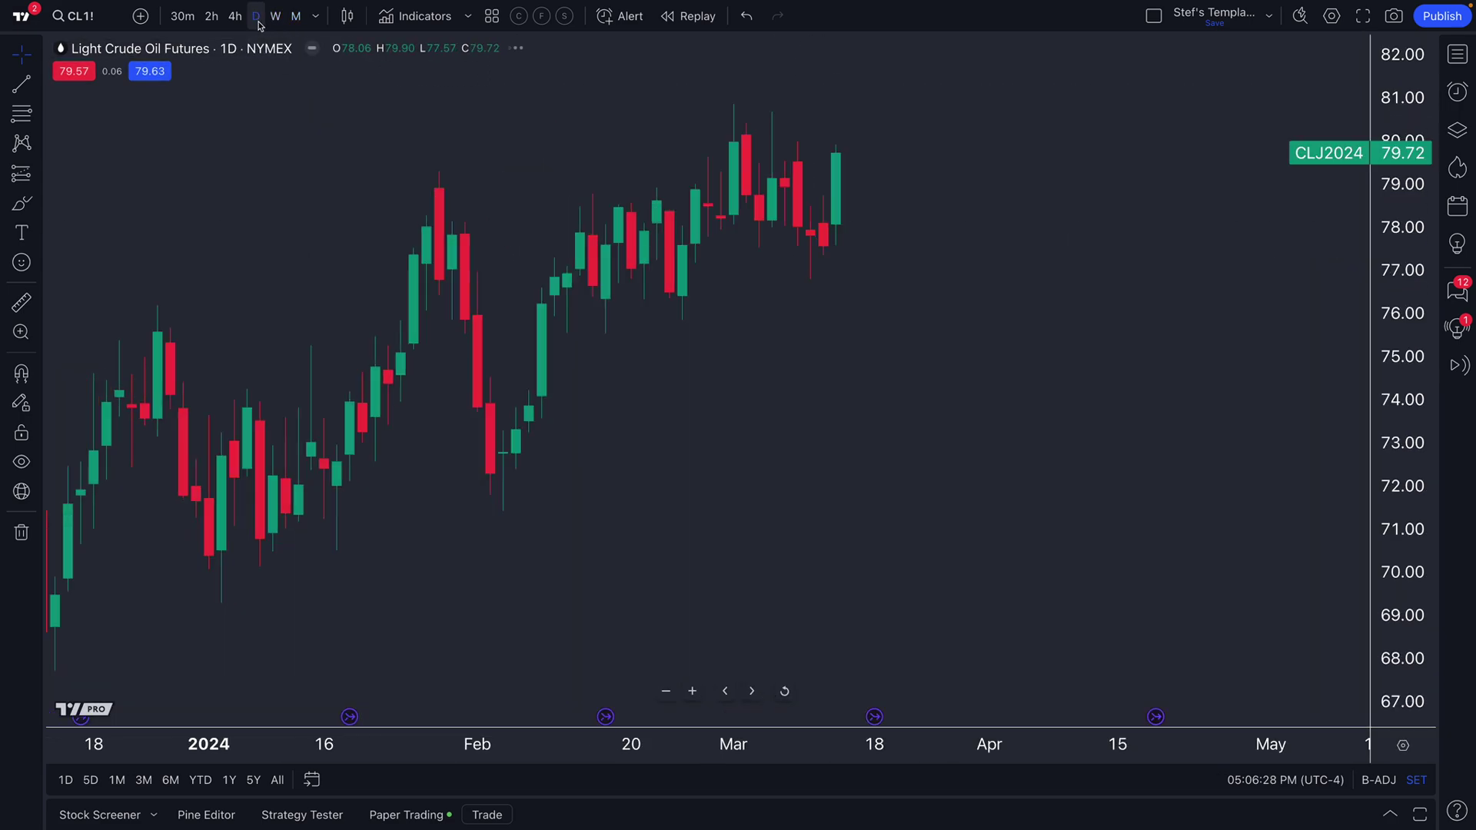
left_click(316, 17)
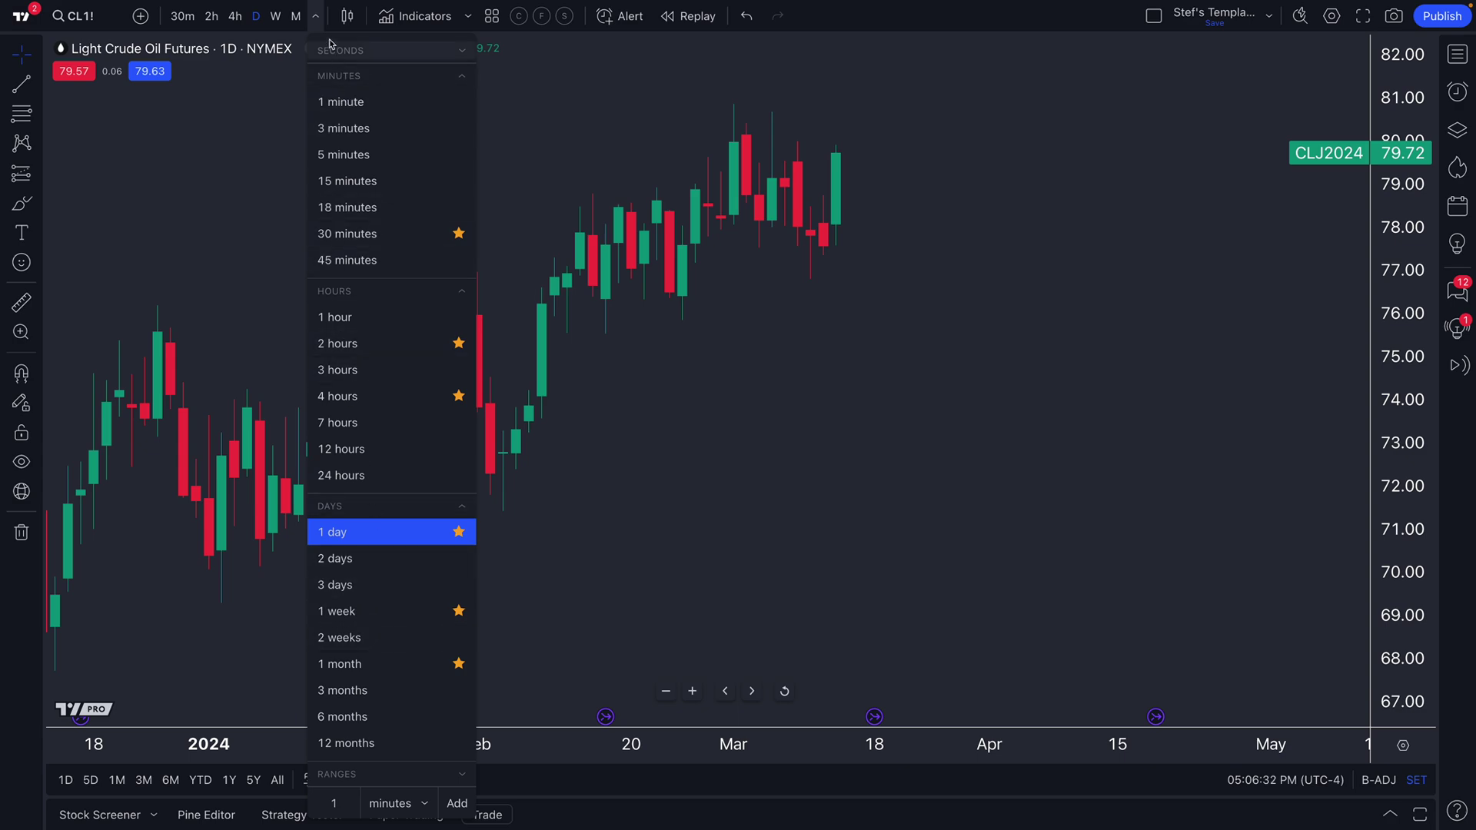
left_click(316, 17)
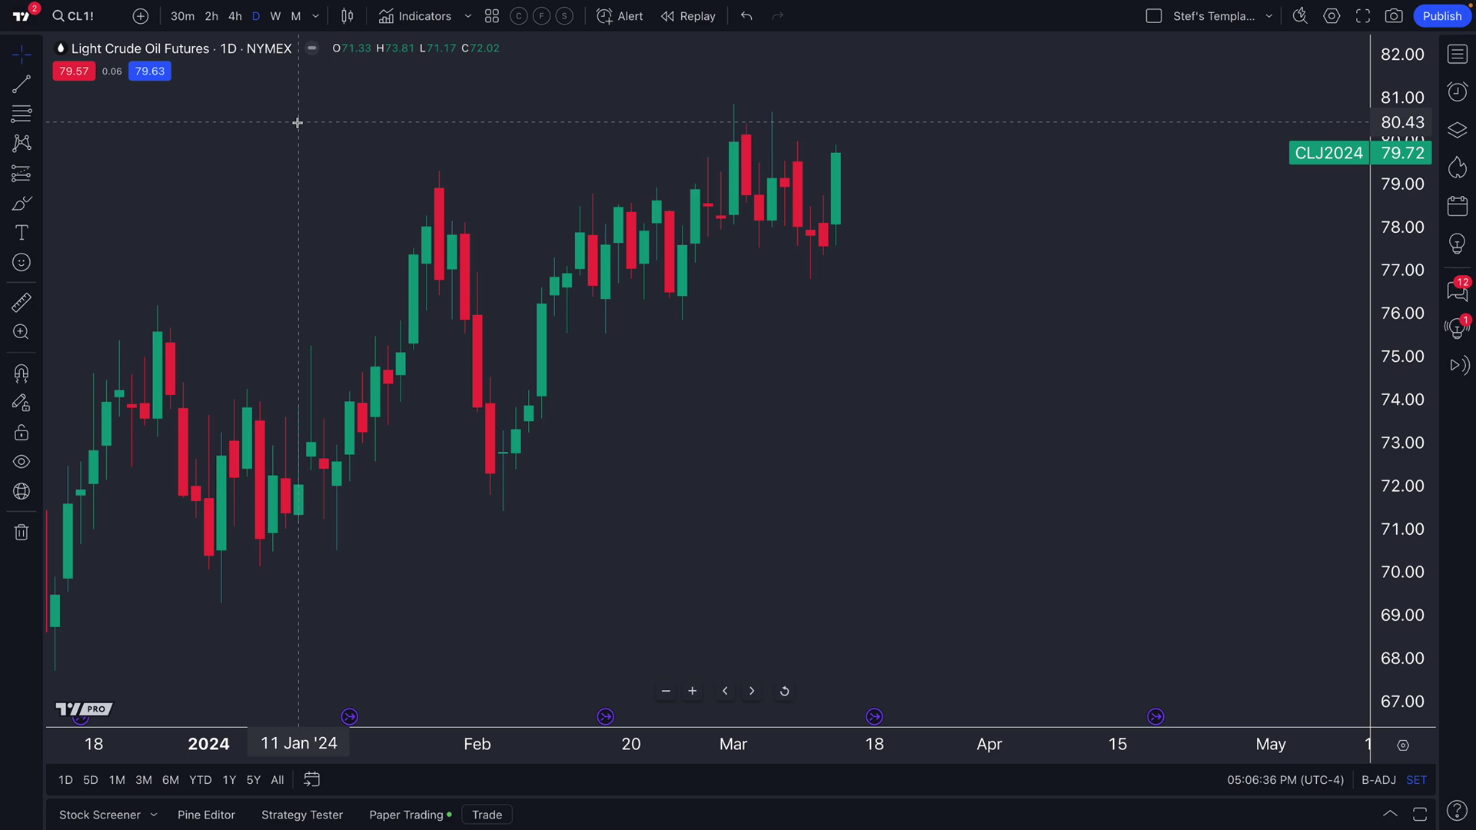
left_click_drag(298, 123, 455, 131)
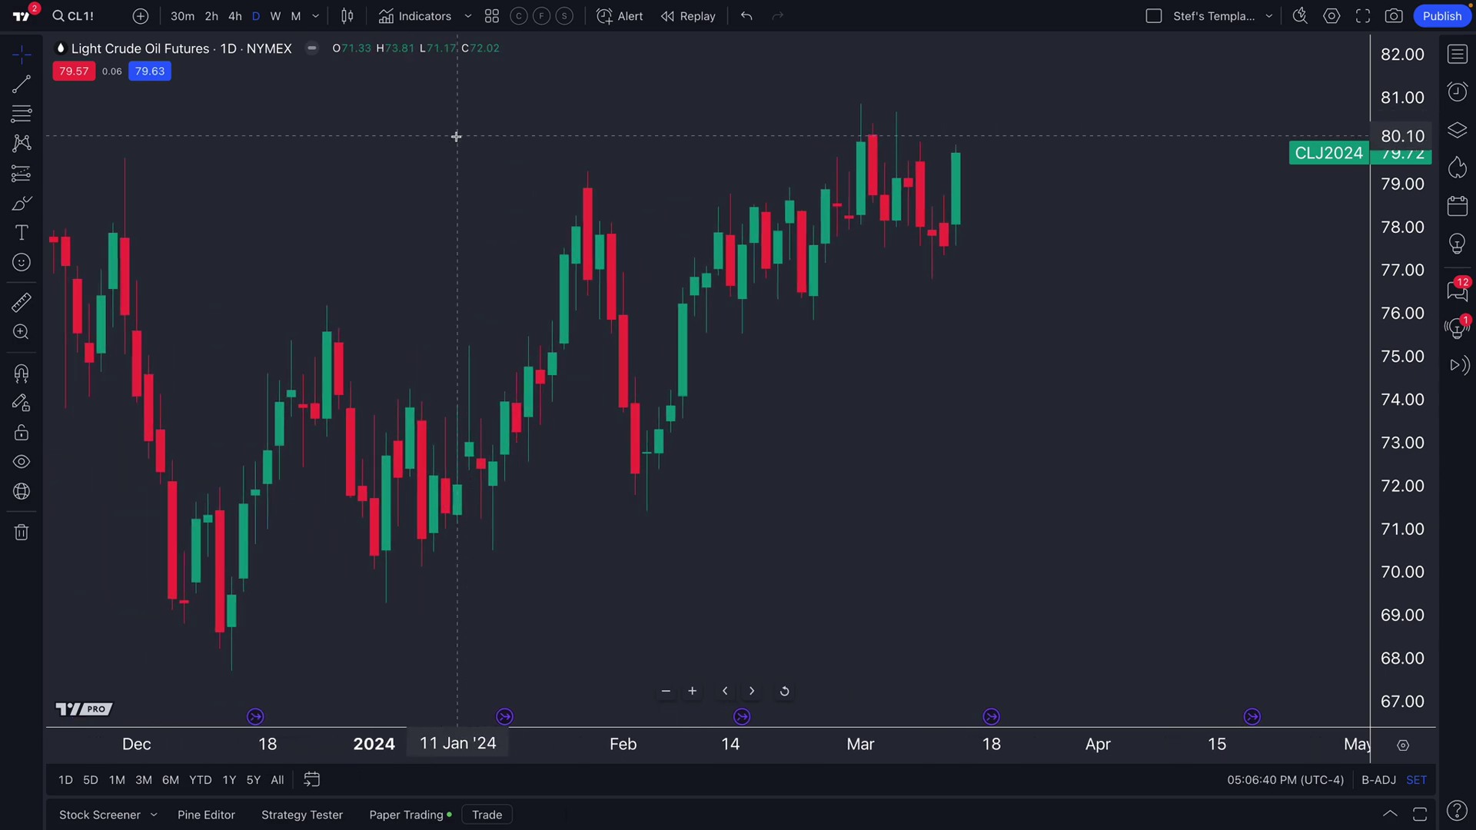
scroll(646, 425, "down", 2)
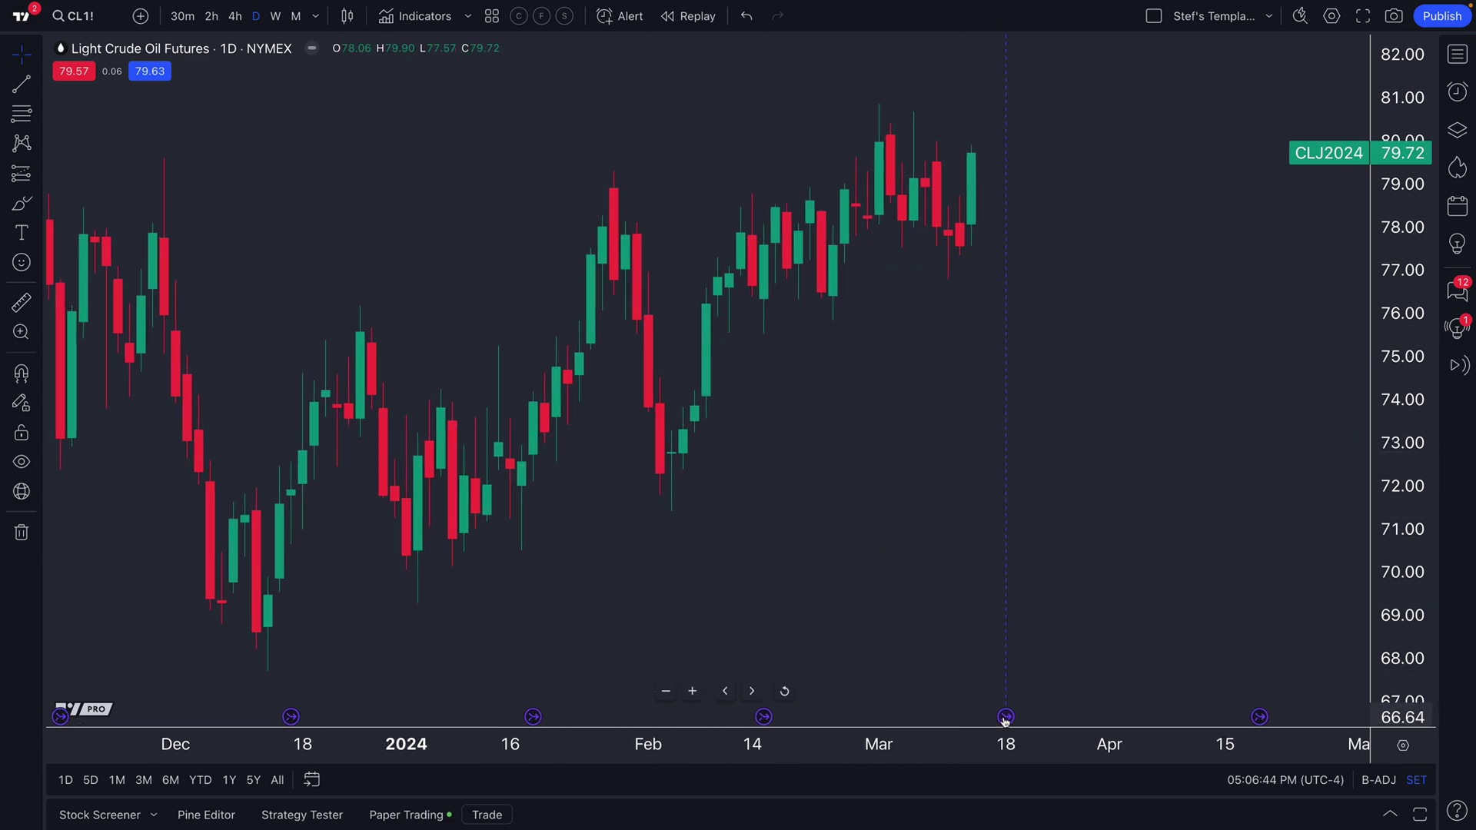
mouse_move(1004, 719)
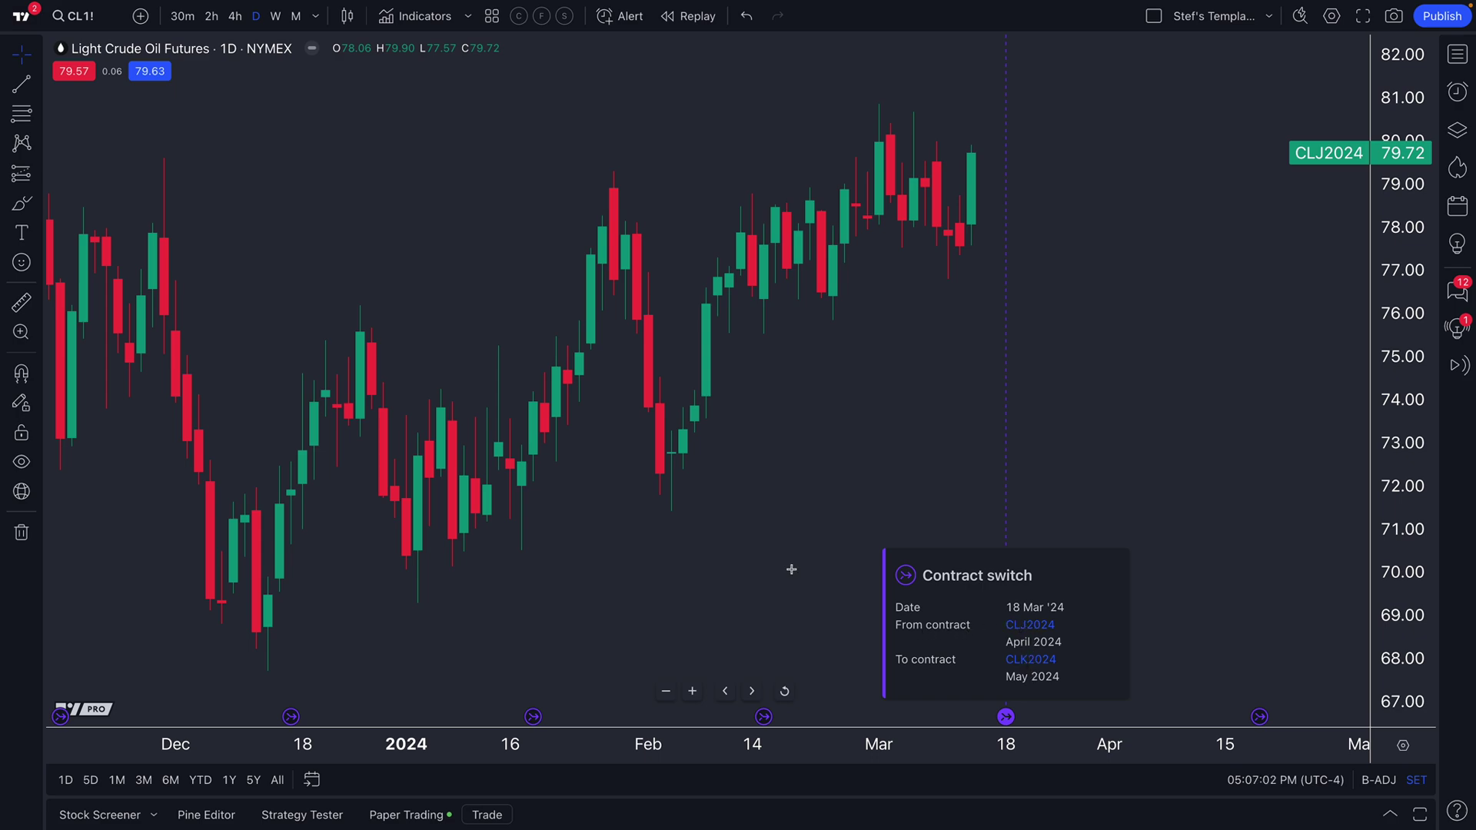
right_click(434, 214)
left_click(517, 621)
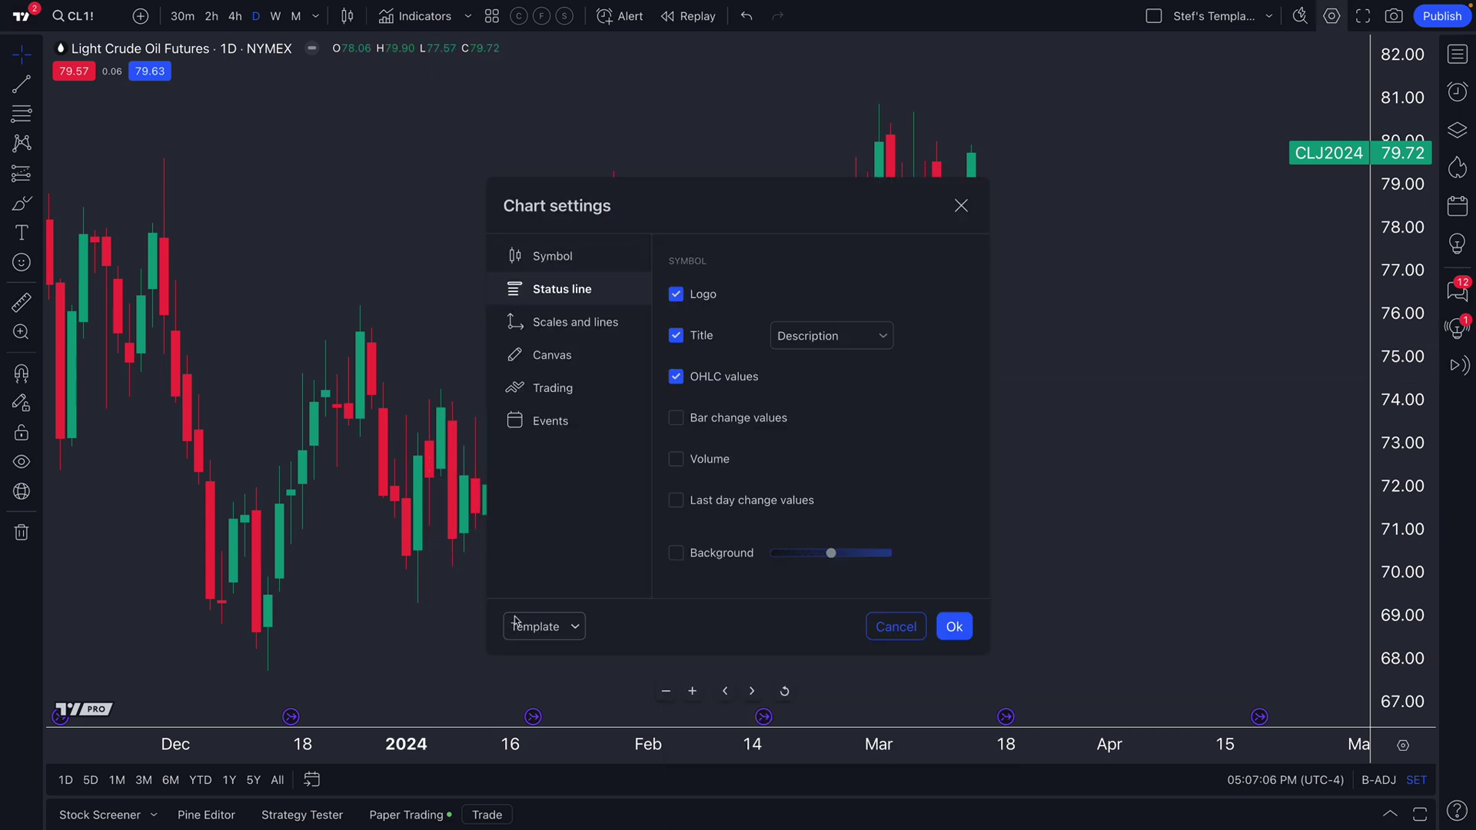
left_click(533, 422)
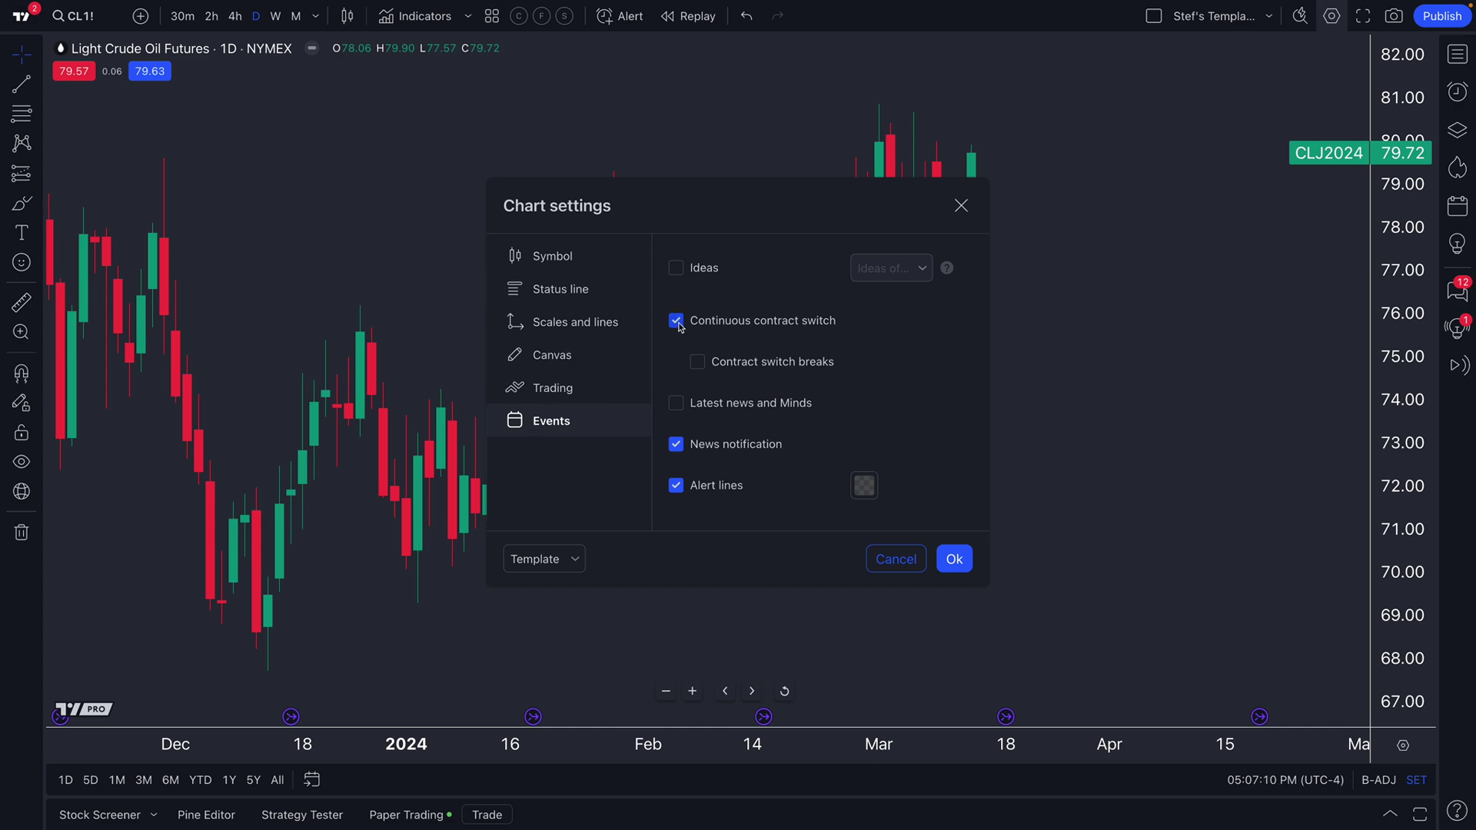
left_click_drag(804, 207, 586, 175)
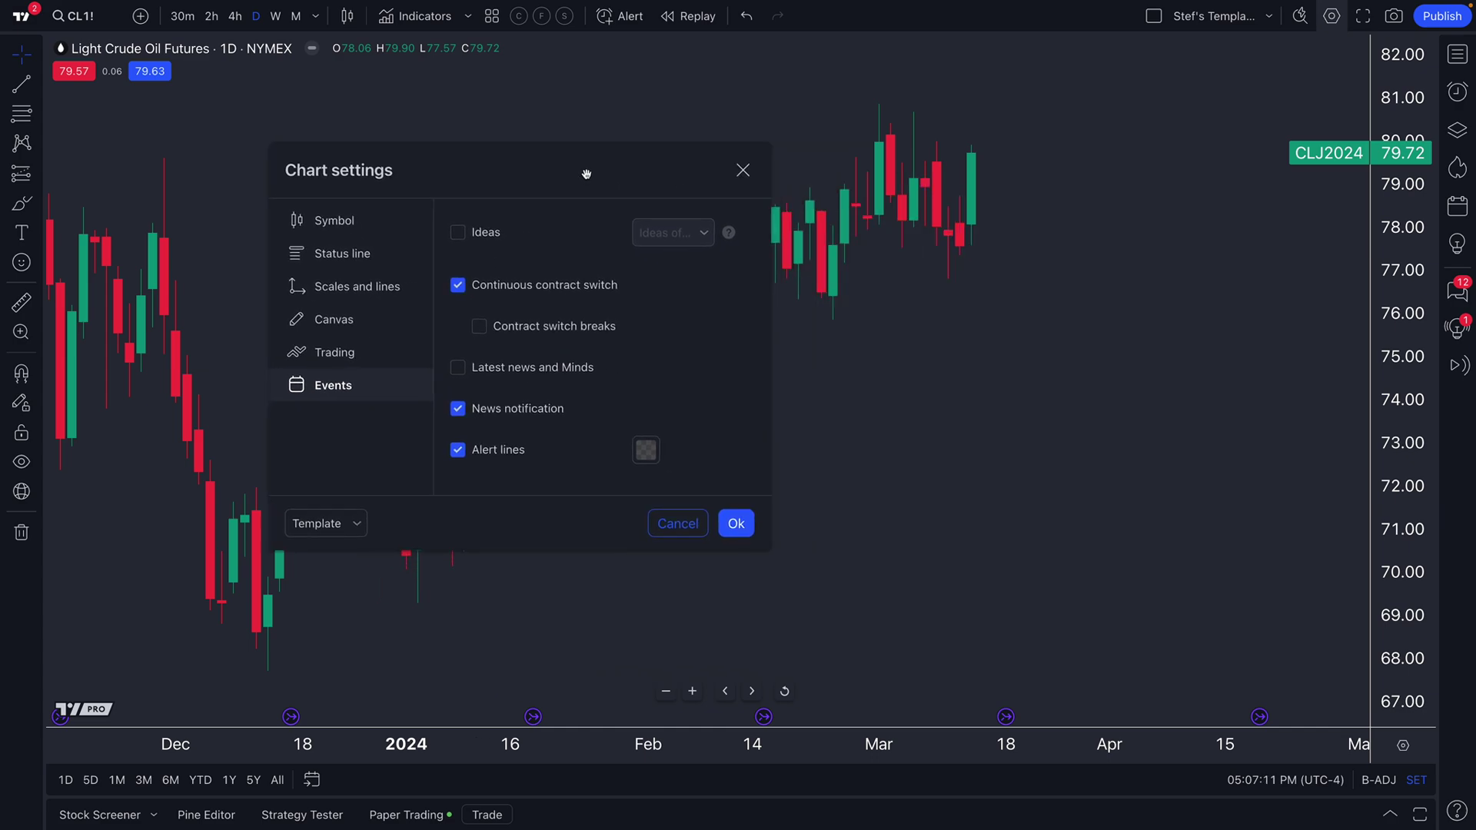
left_click(459, 287)
left_click(459, 287)
left_click(477, 329)
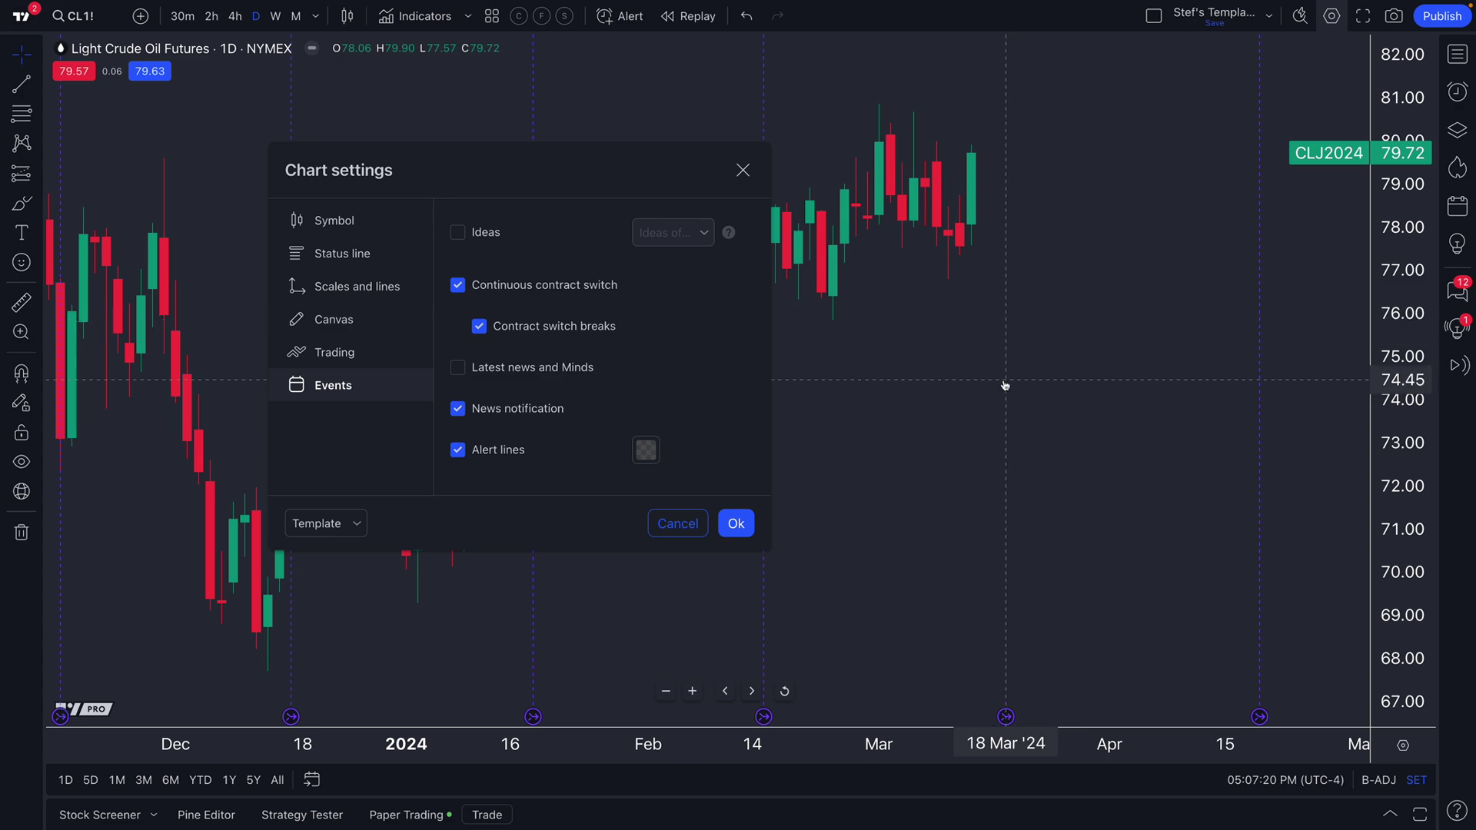
left_click(485, 336)
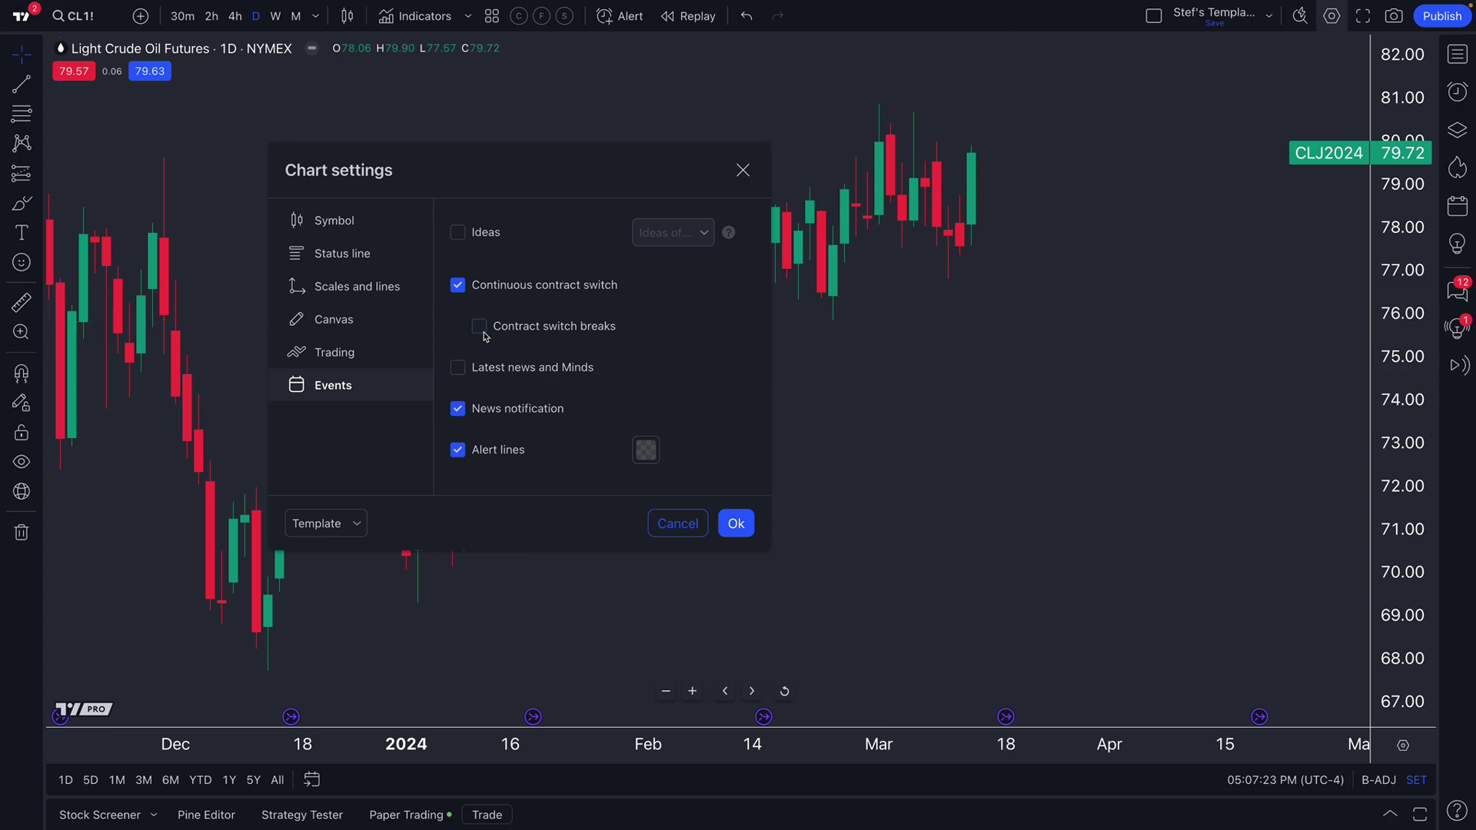
left_click(736, 524)
left_click_drag(771, 561, 869, 548)
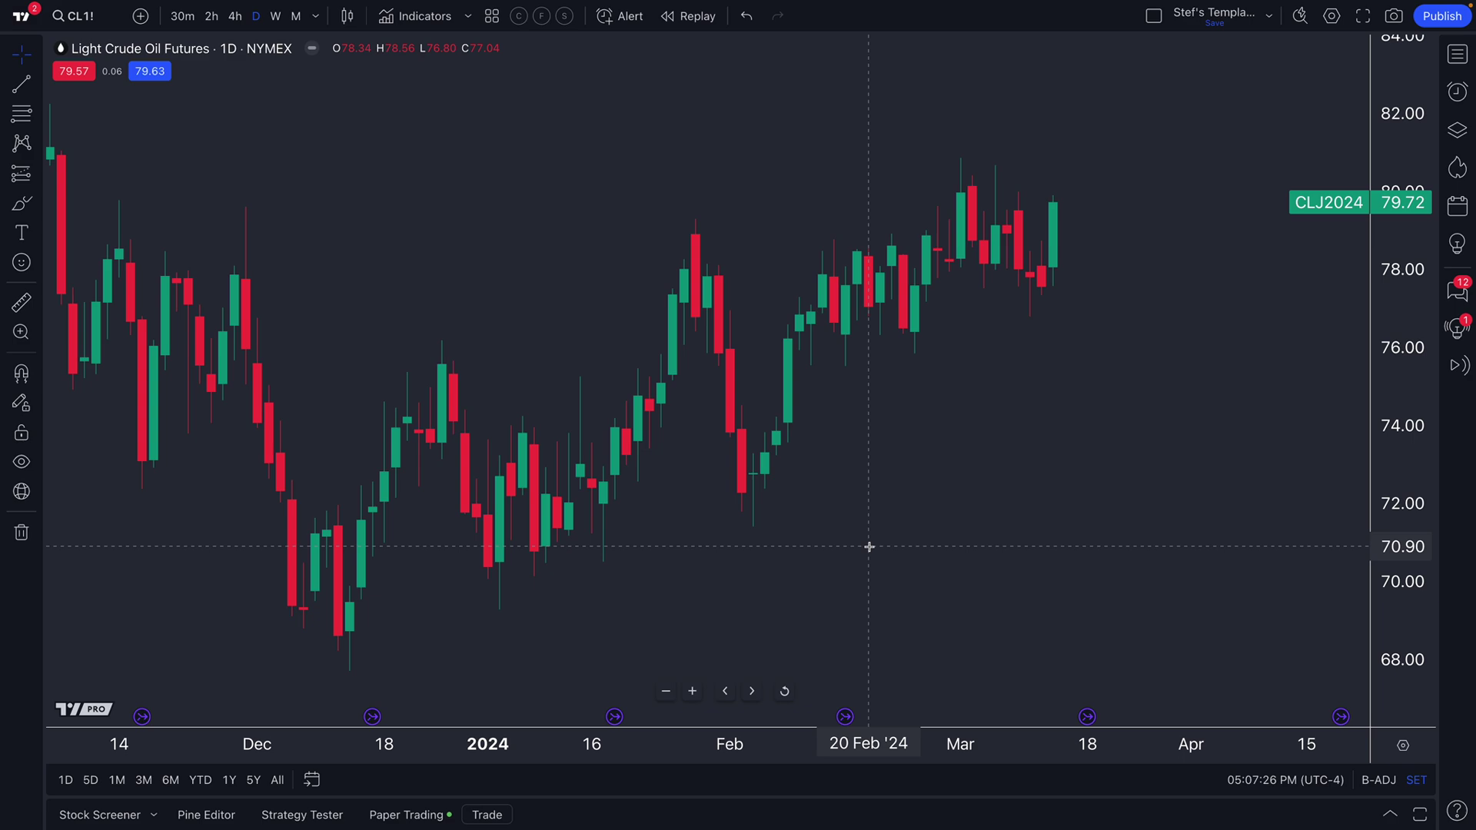
scroll(868, 547, "left", 10)
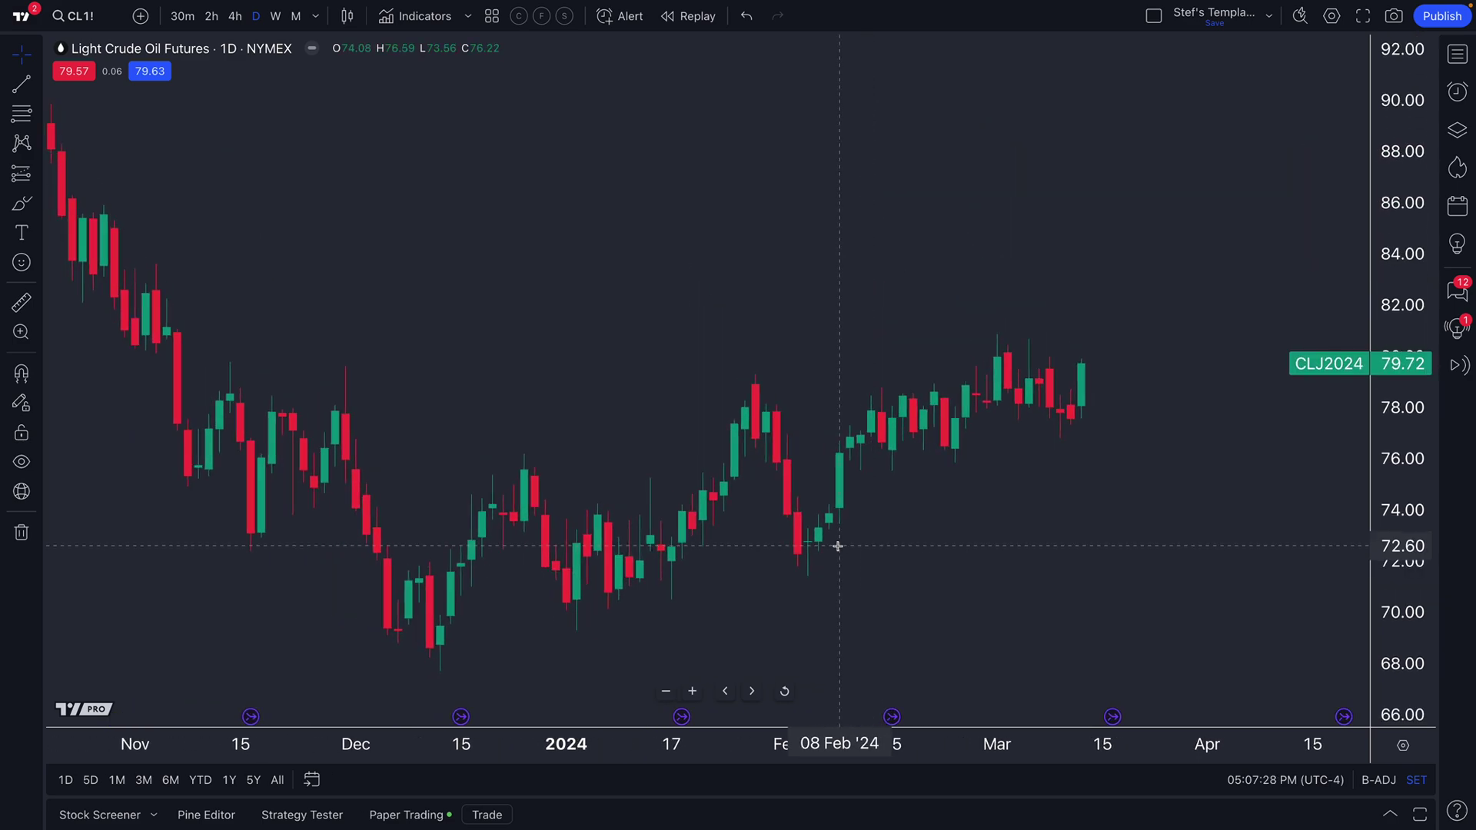
right_click(504, 189)
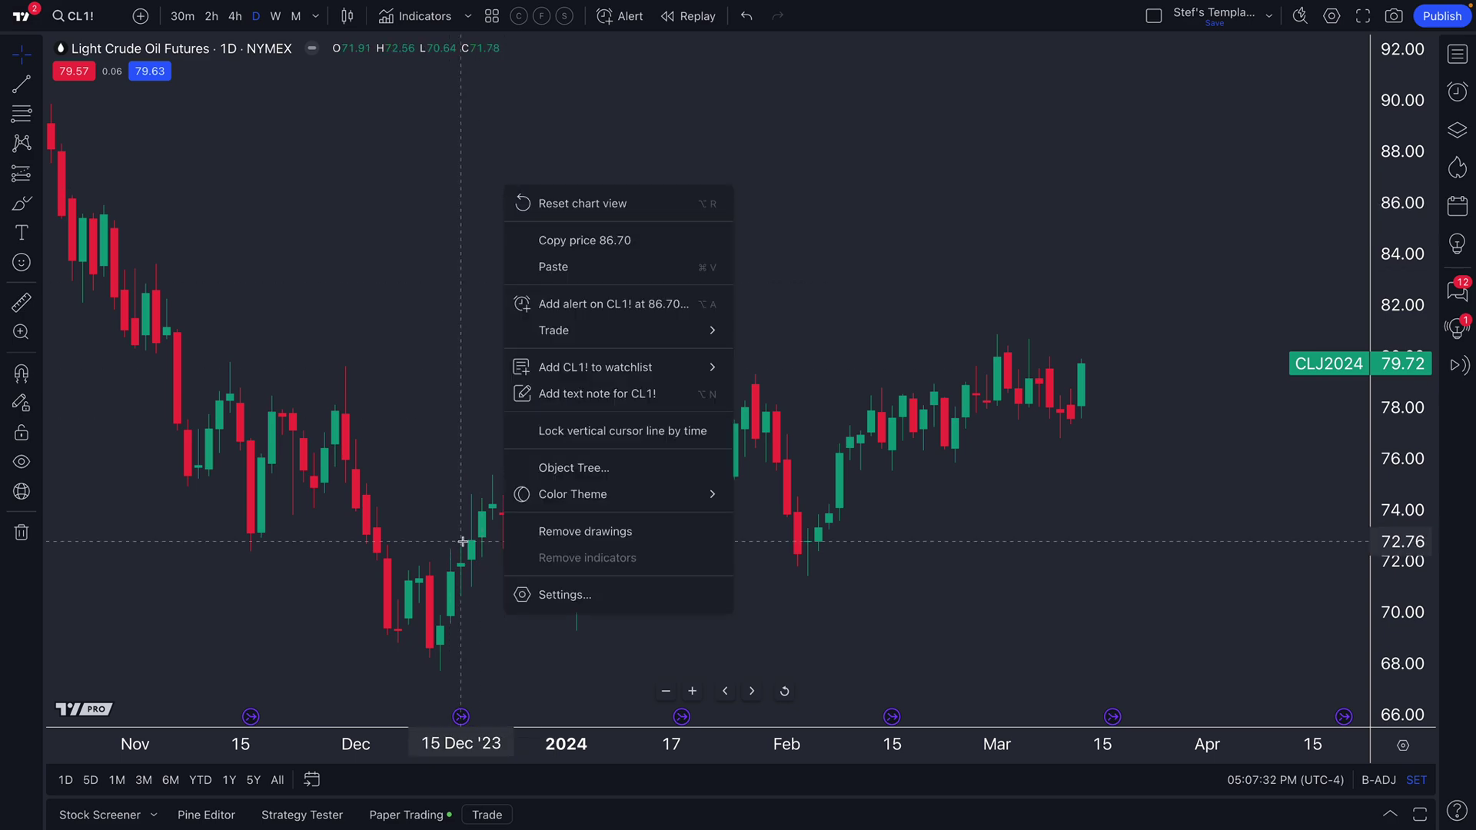
Step: Browse the chart settings sections, ending on the Symbol candle and data options
left_click(573, 594)
left_click(554, 292)
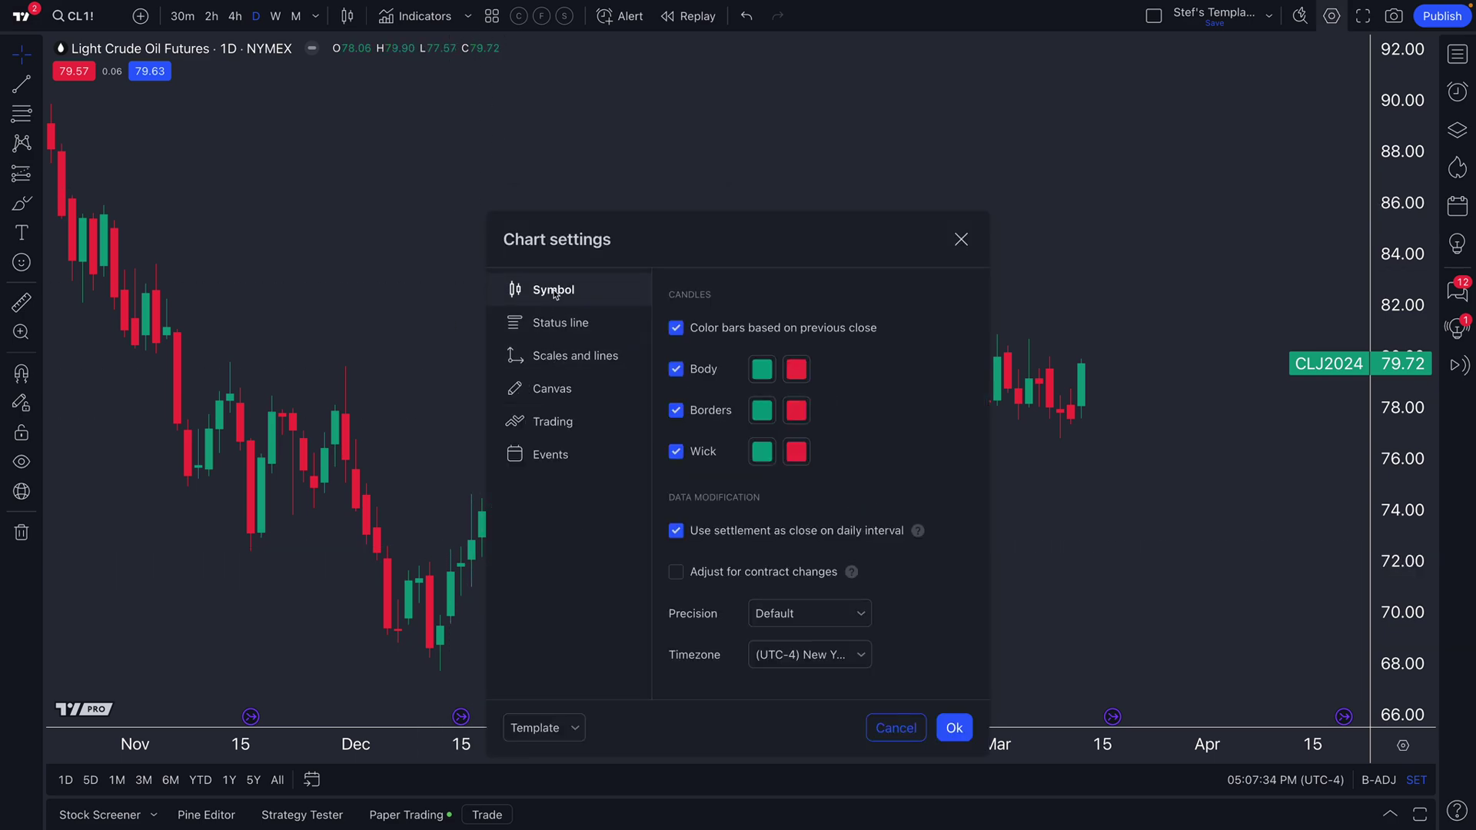
left_click(560, 325)
left_click(576, 359)
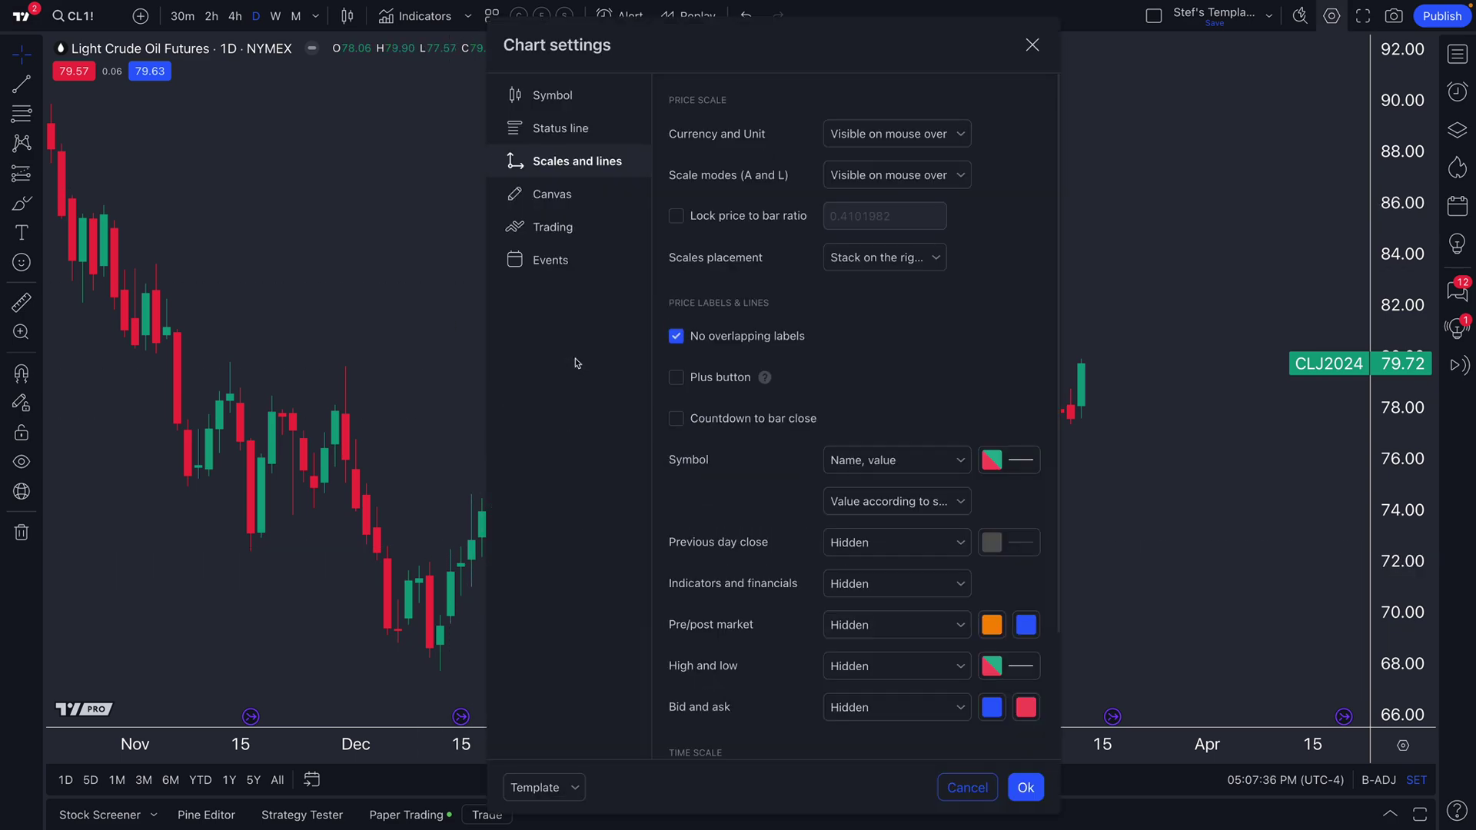
left_click(560, 201)
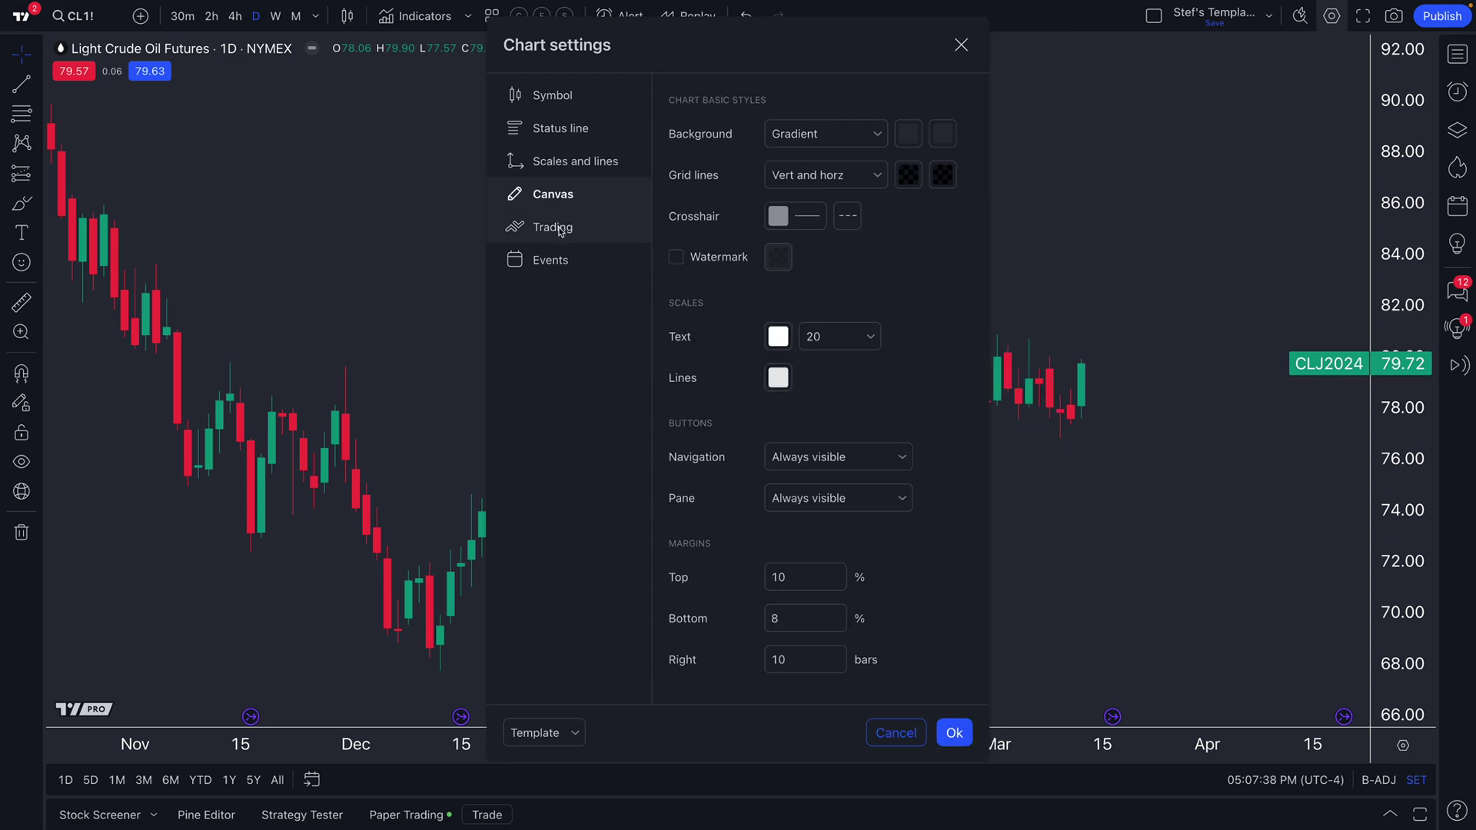
left_click(559, 228)
left_click(569, 260)
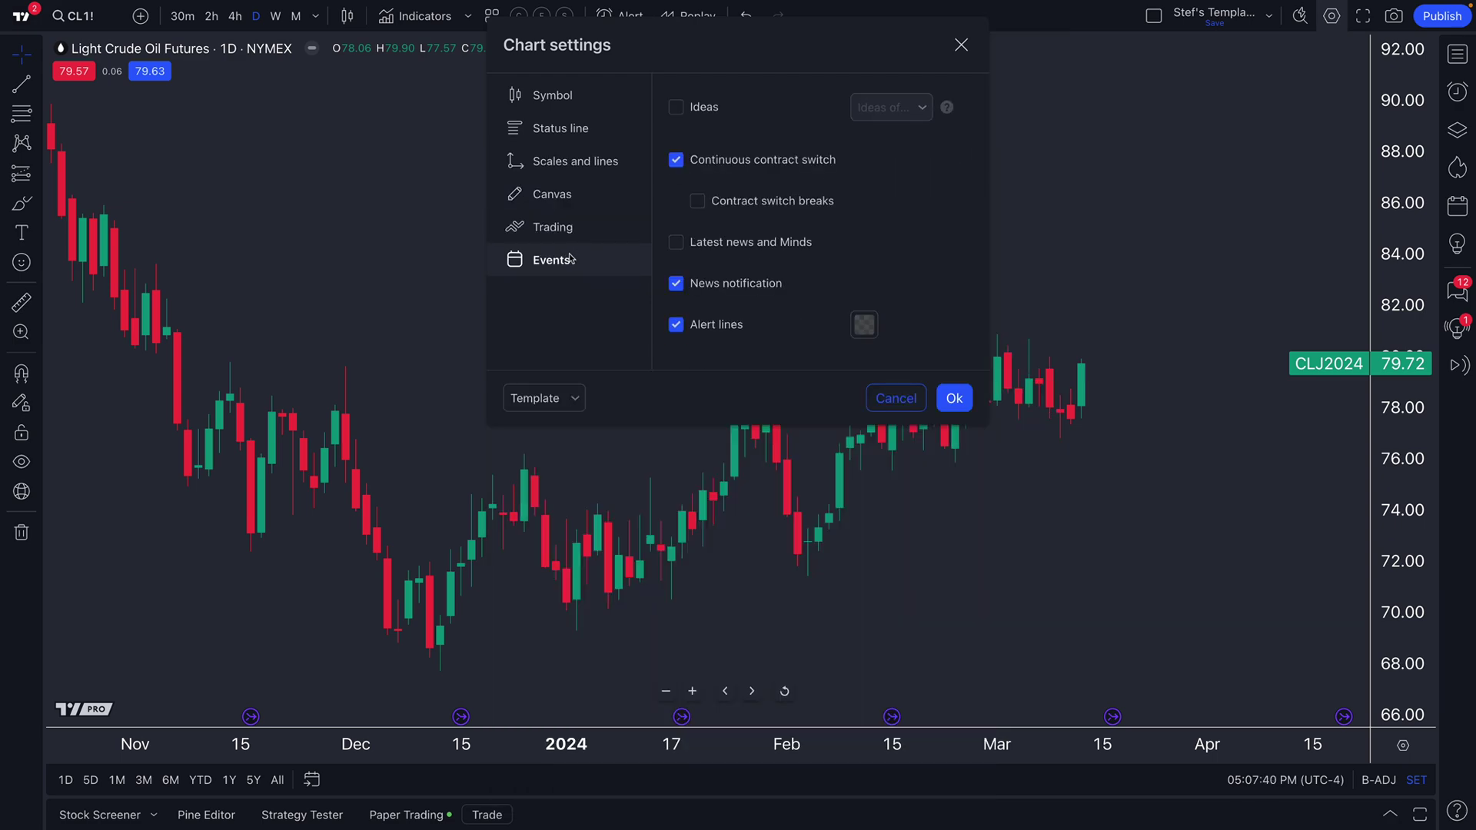
left_click(566, 106)
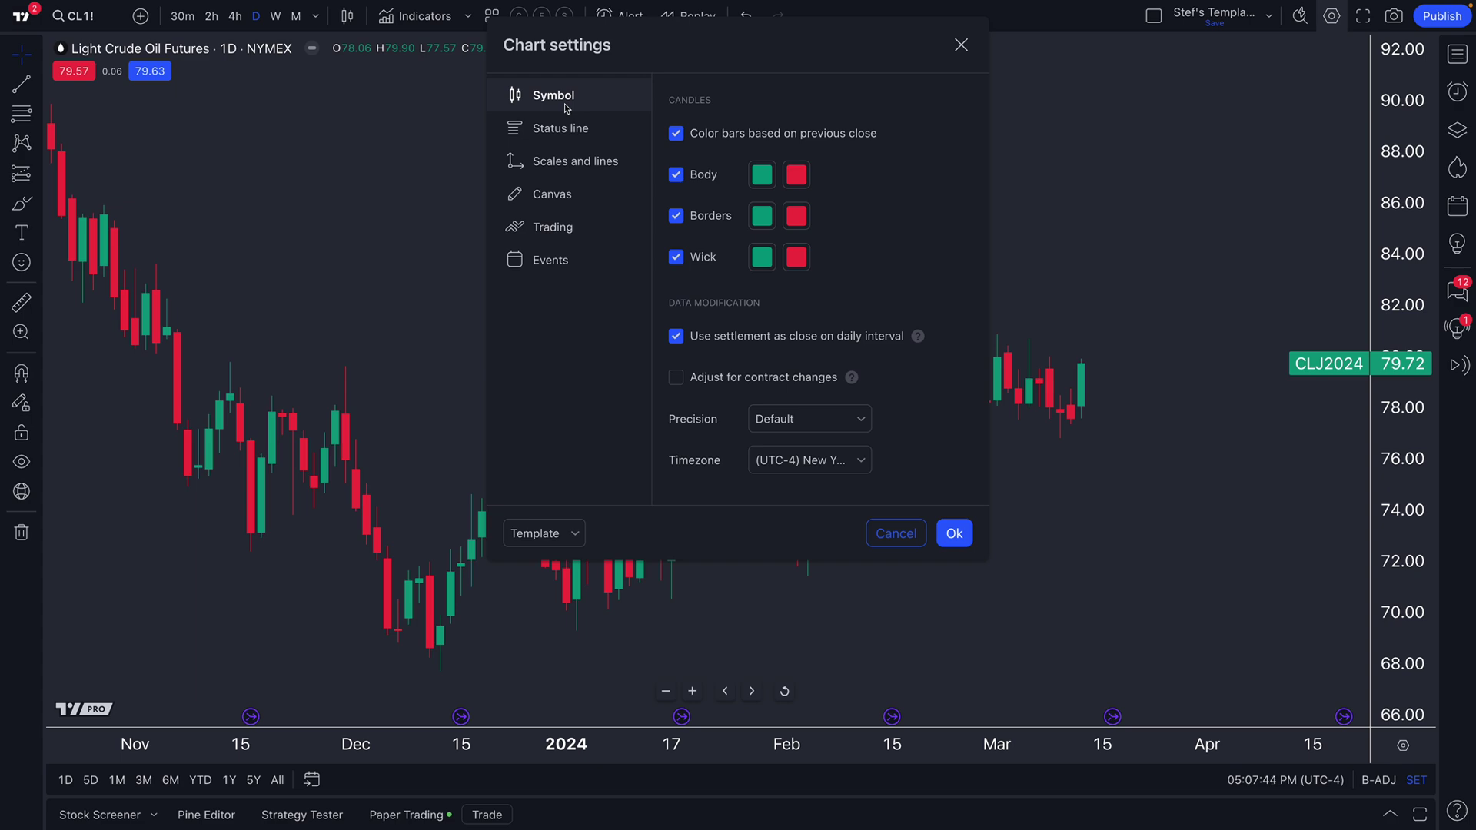
Step: Move the settings dialog left, keep the (UTC-4) New York timezone, and view contract-change help
left_click_drag(782, 62, 434, 144)
left_click(483, 546)
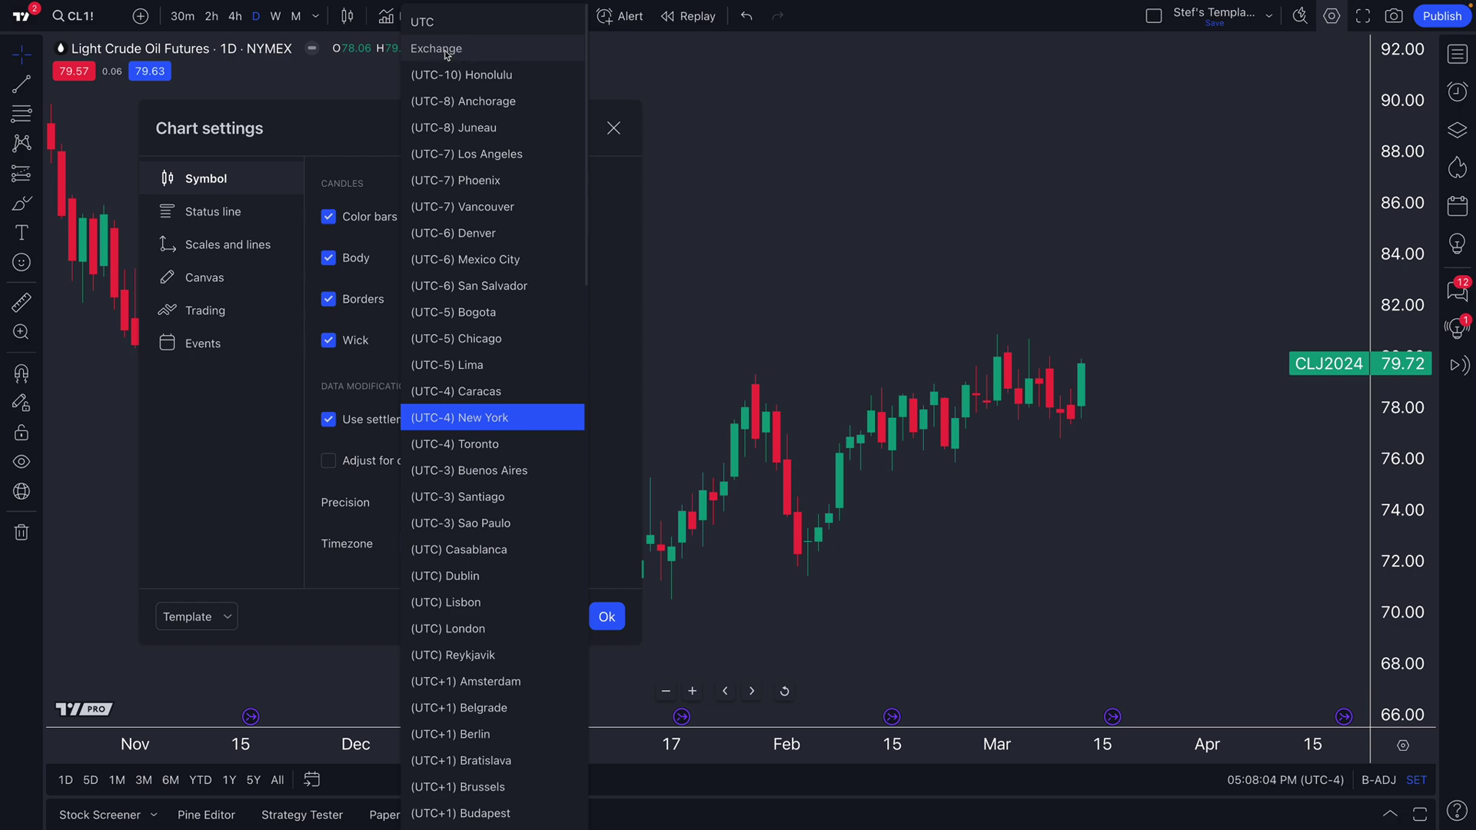
left_click(483, 425)
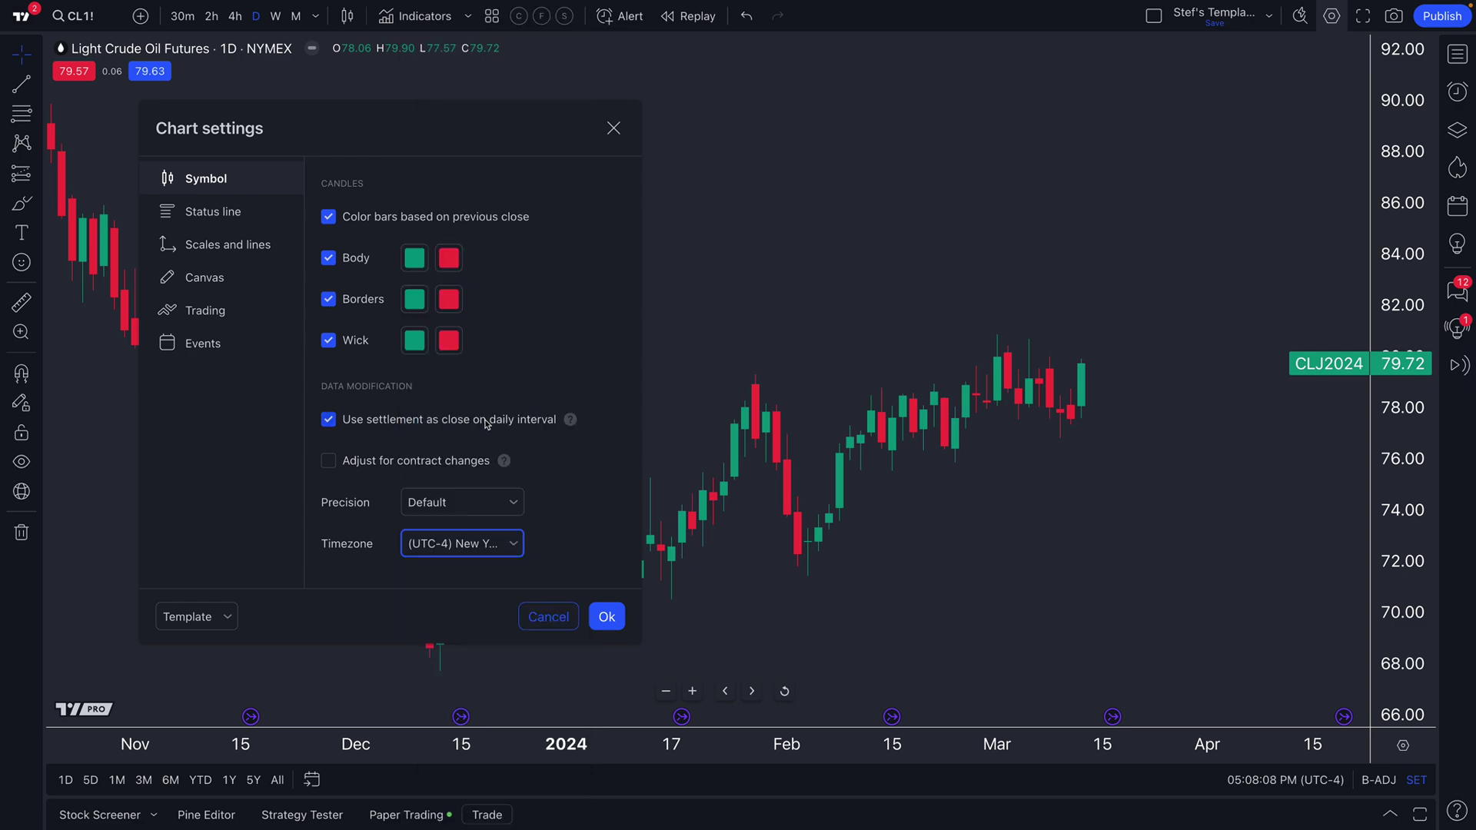
left_click(504, 461)
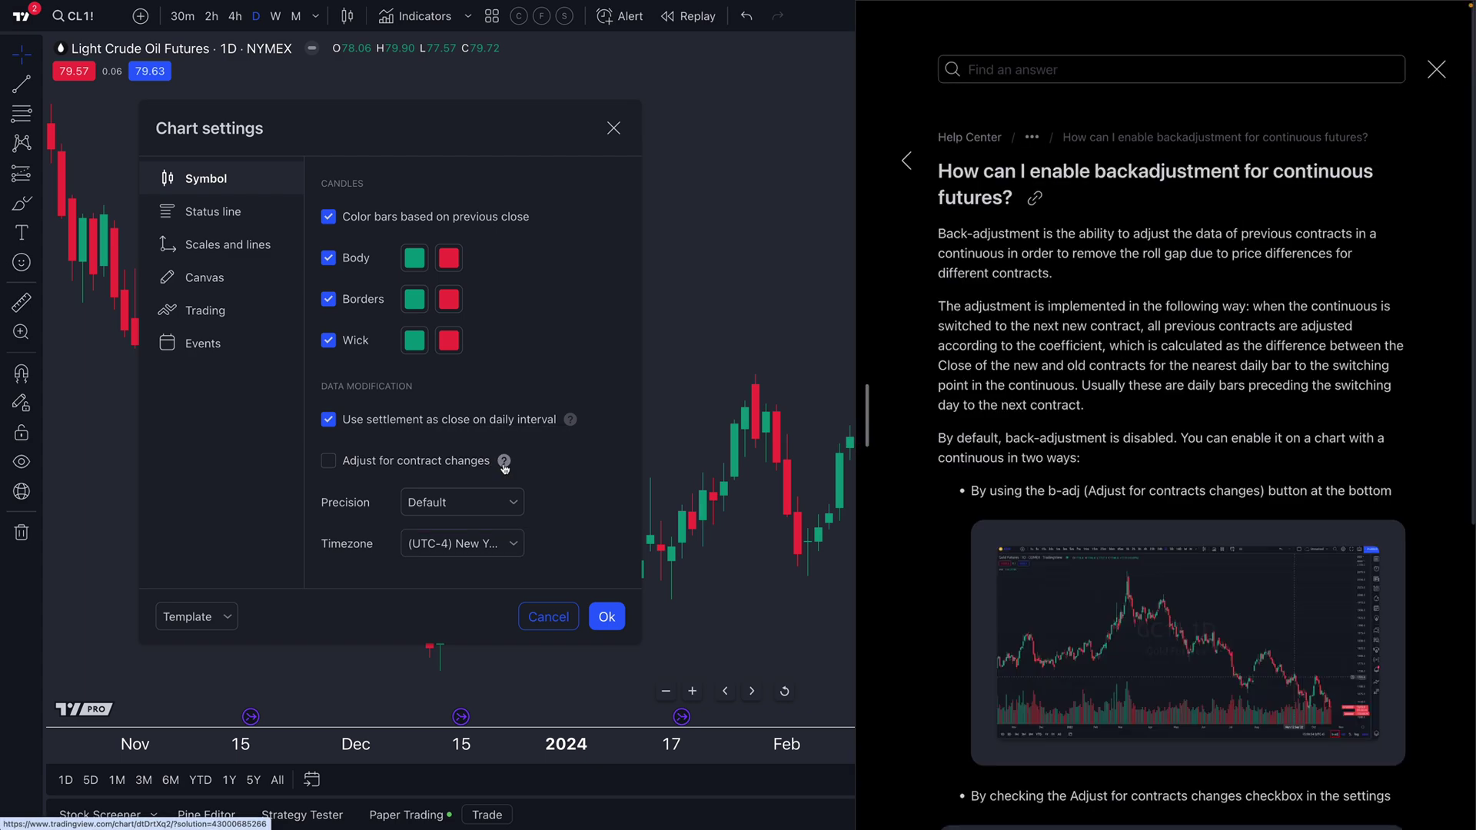
Step: Read and close the back-adjustment help article, leave contract-change adjustment off, and close settings
scroll(1113, 366, "down", 5)
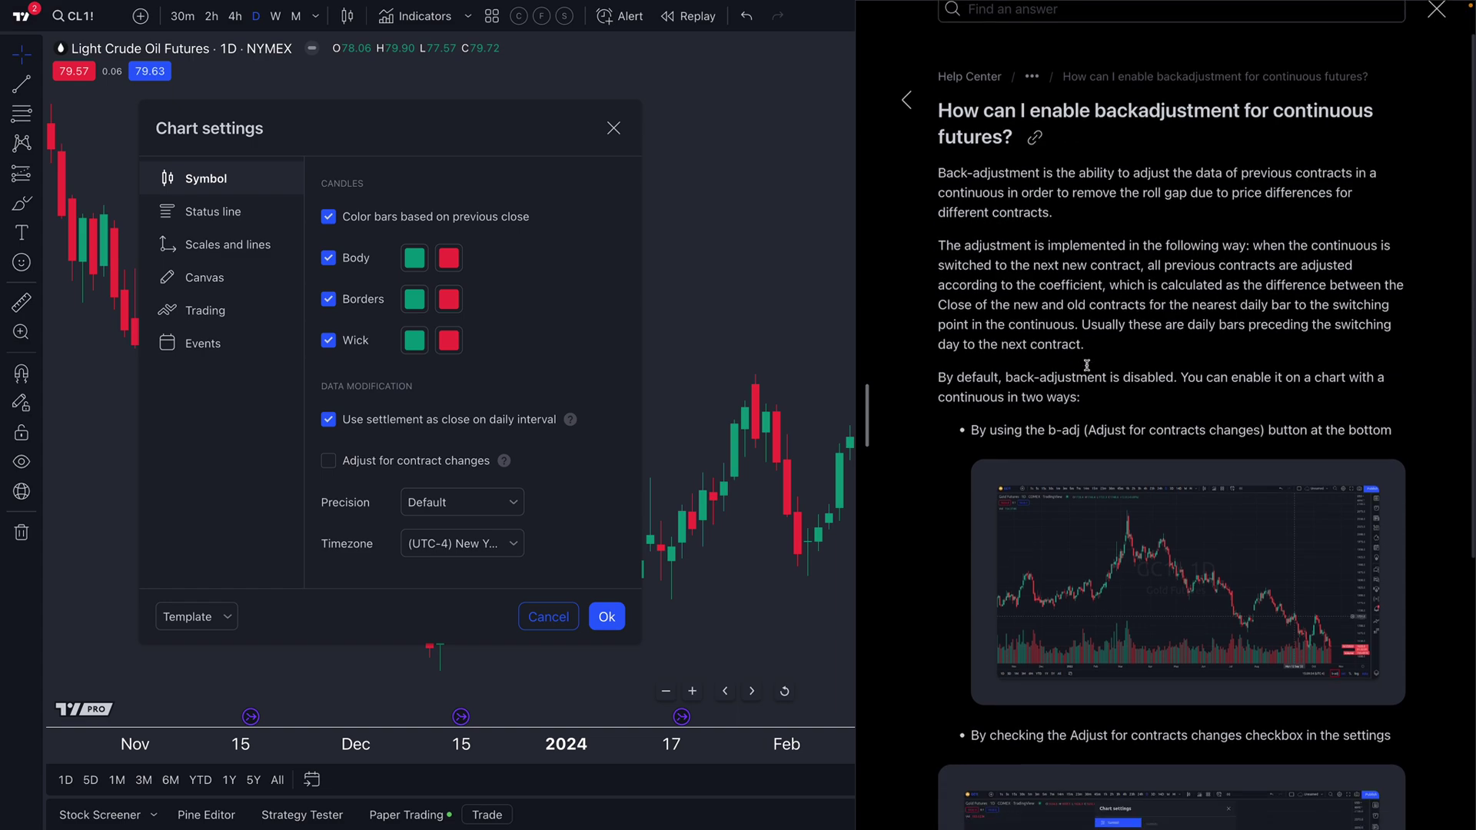
scroll(1086, 365, "down", 2)
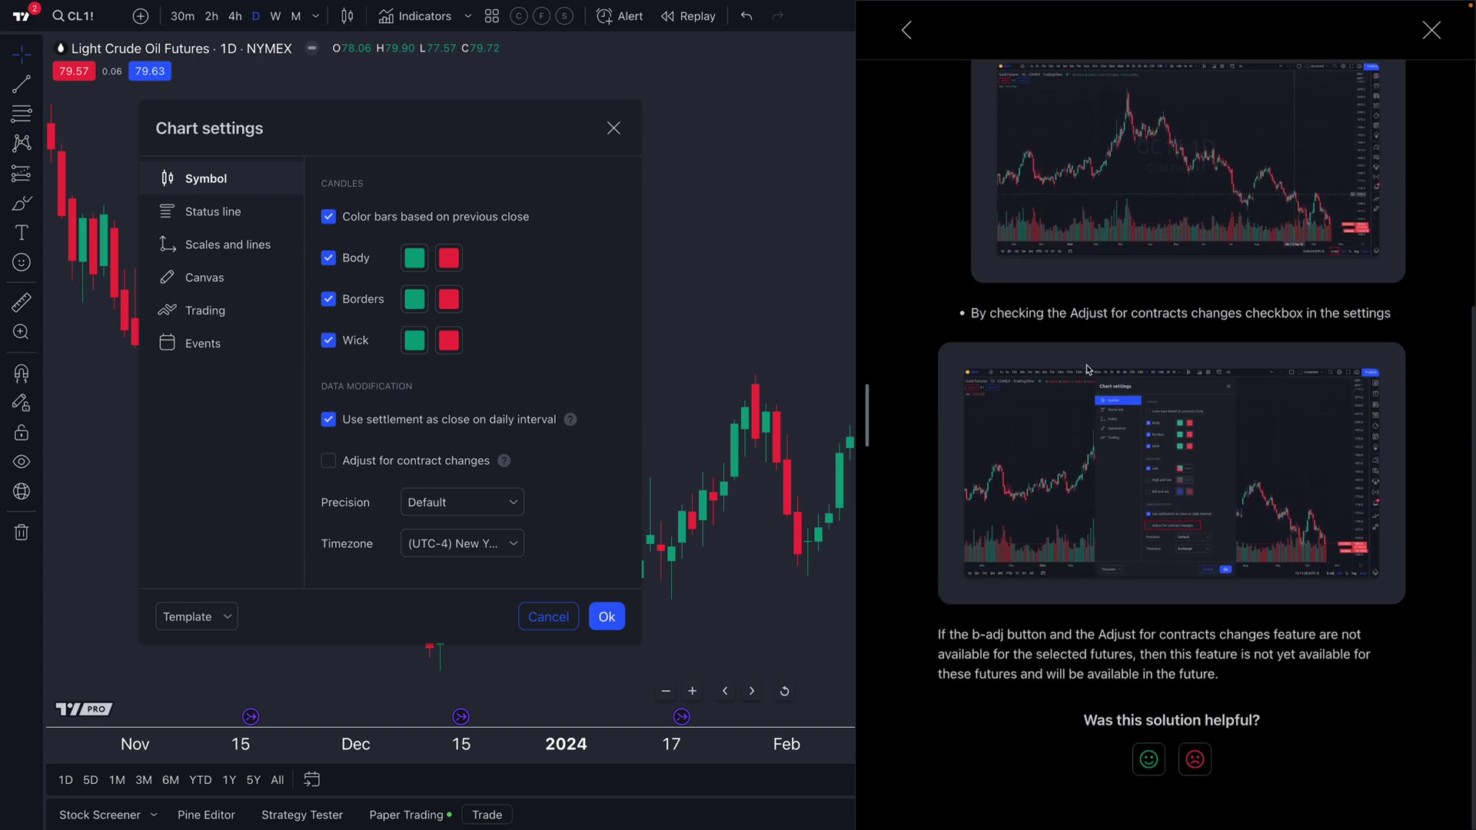
scroll(1086, 365, "up", 7)
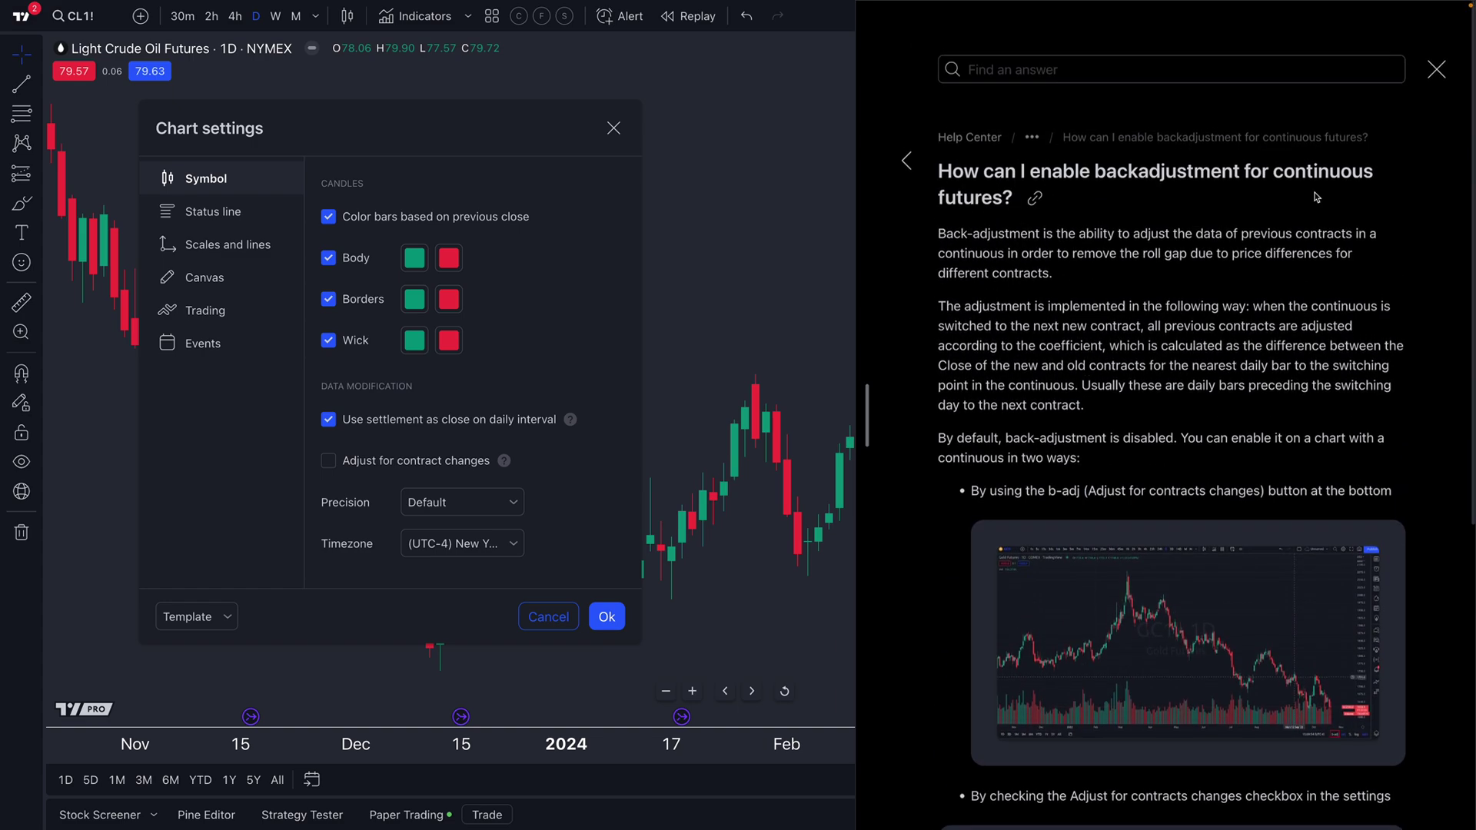
left_click(1436, 69)
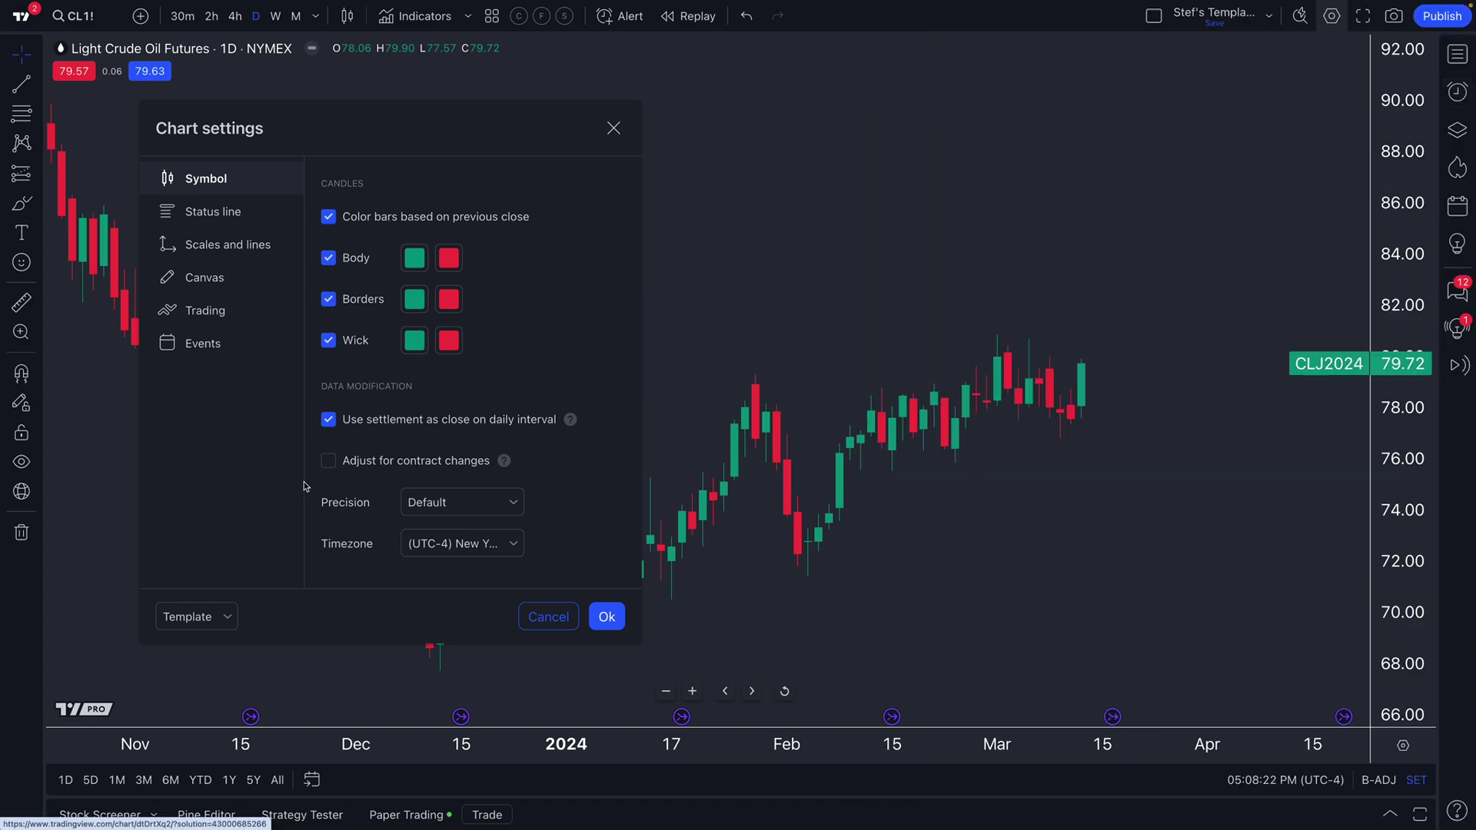
left_click(329, 465)
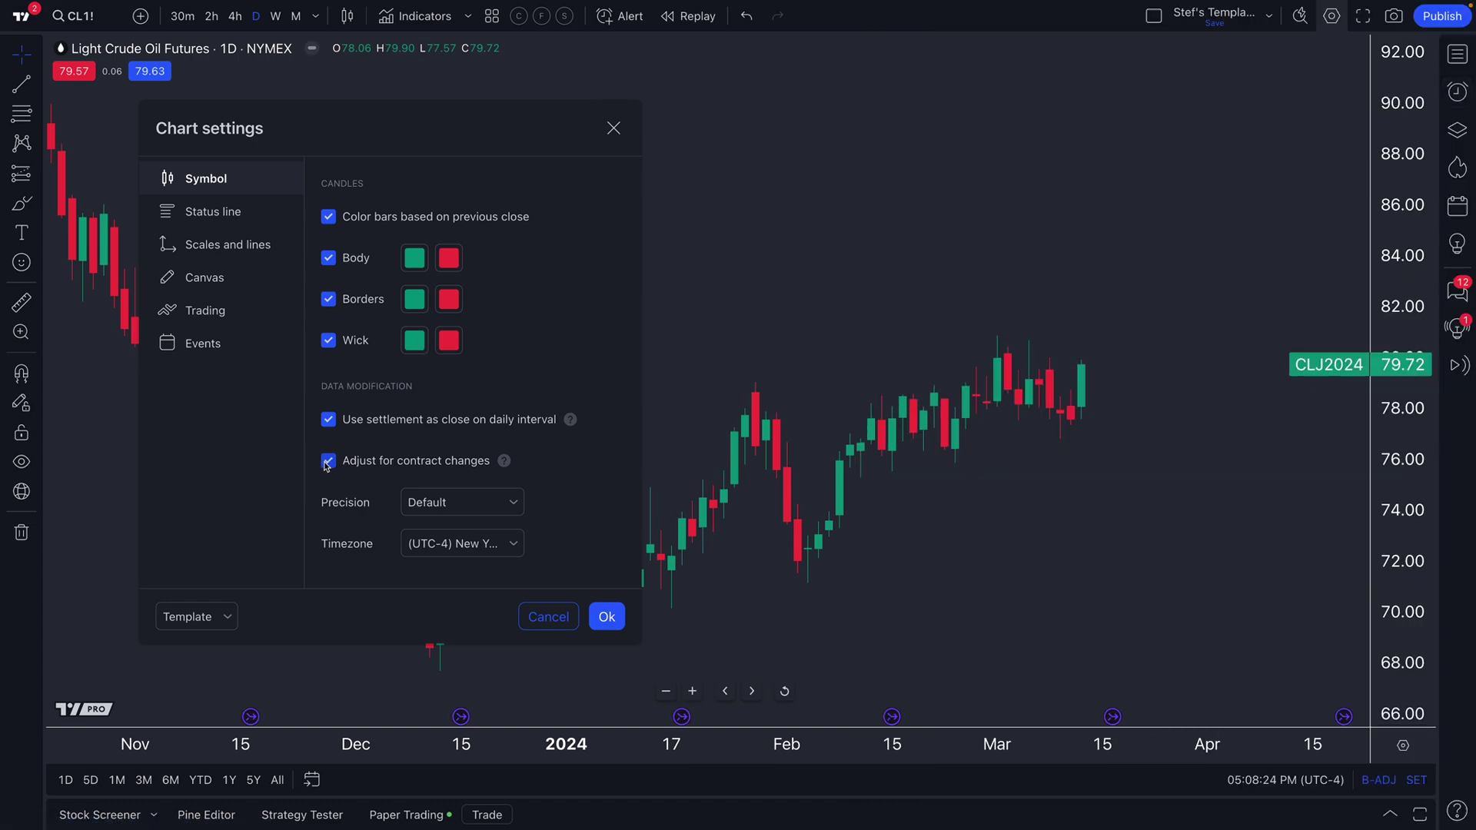
left_click(330, 461)
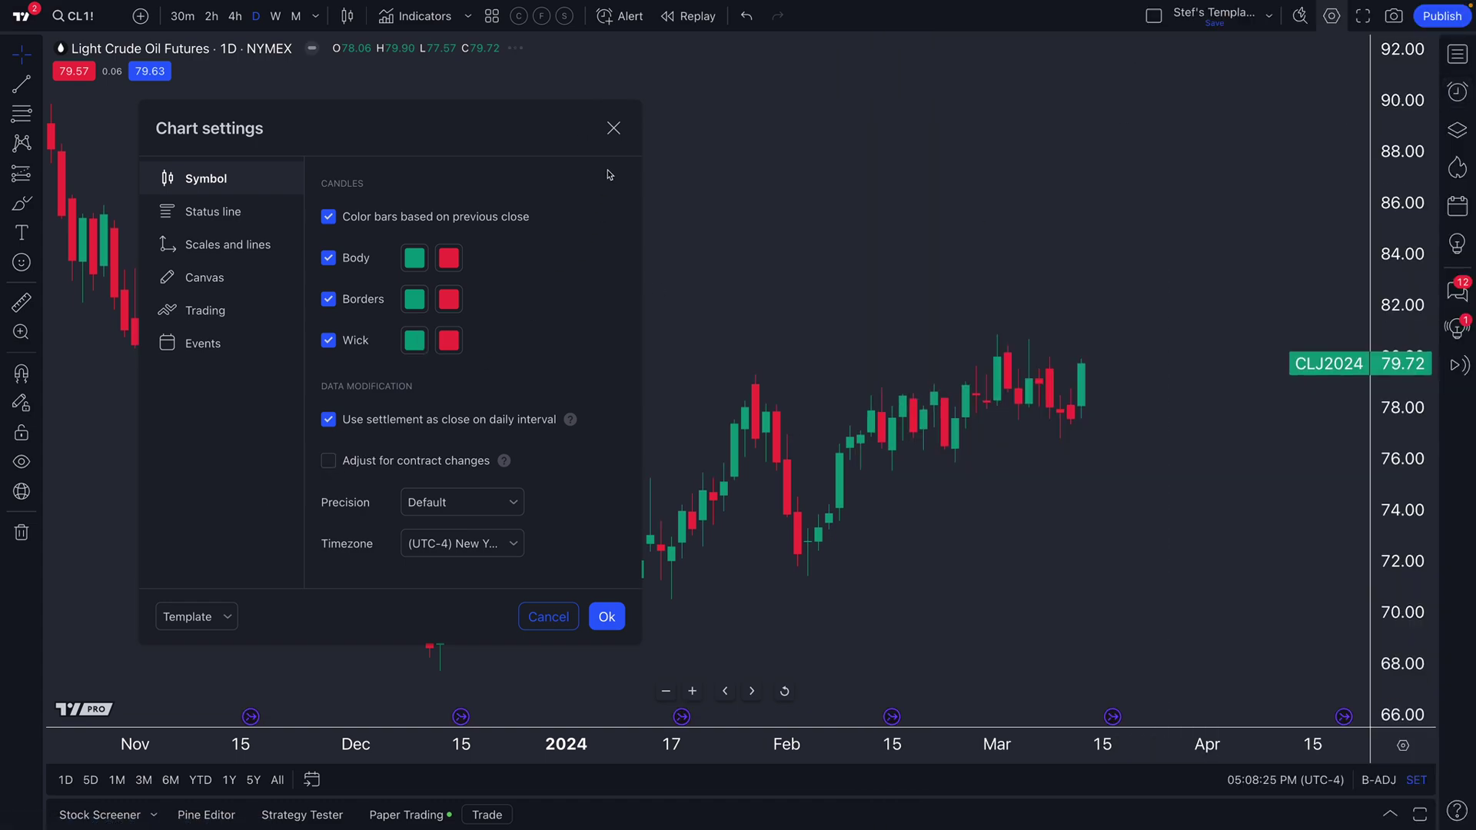
left_click(613, 128)
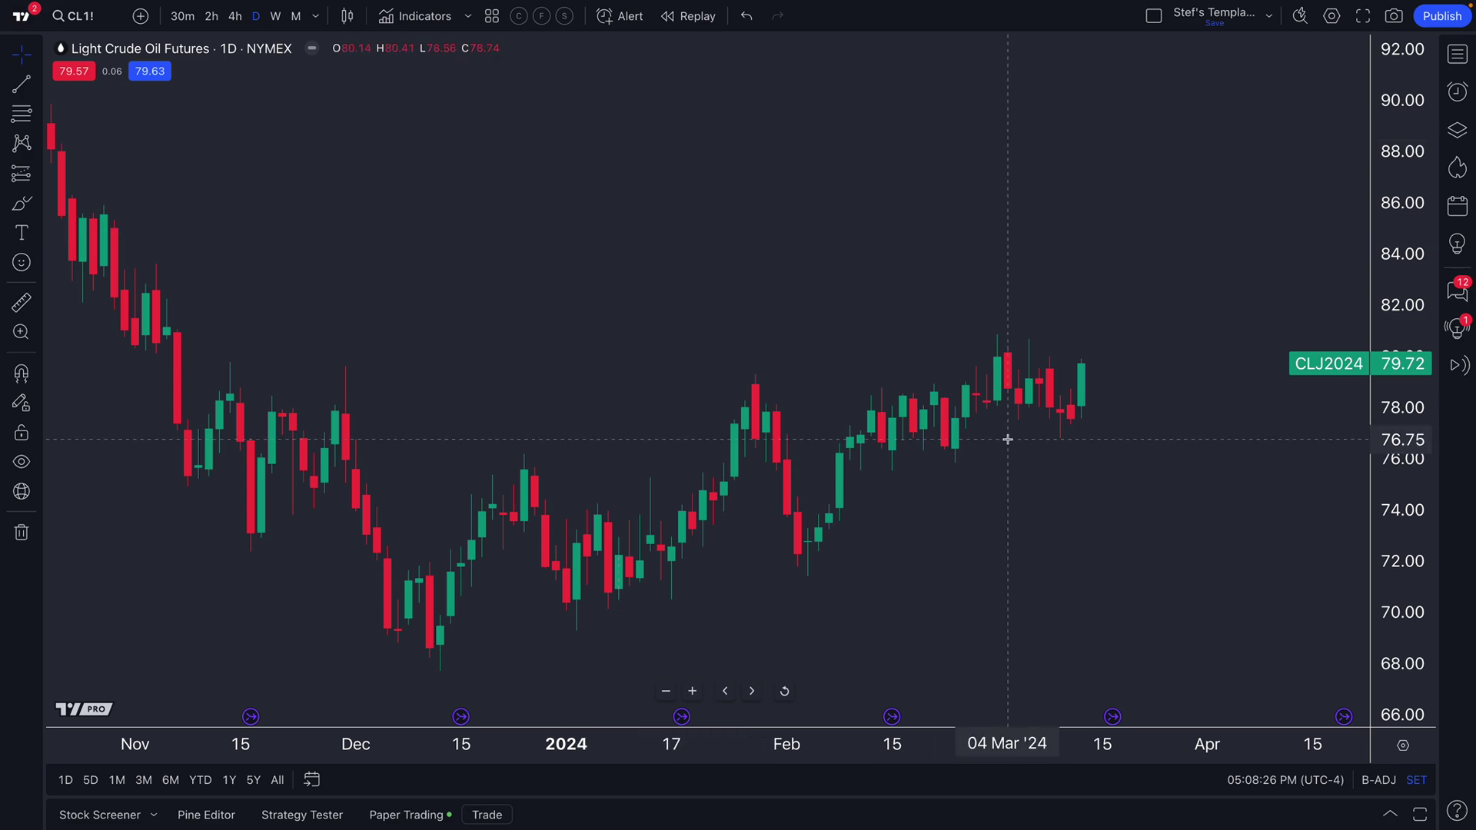
Step: Toggle the B-ADJ and SET buttons until the last price reads 79.60, then zoom the chart
left_click(1378, 781)
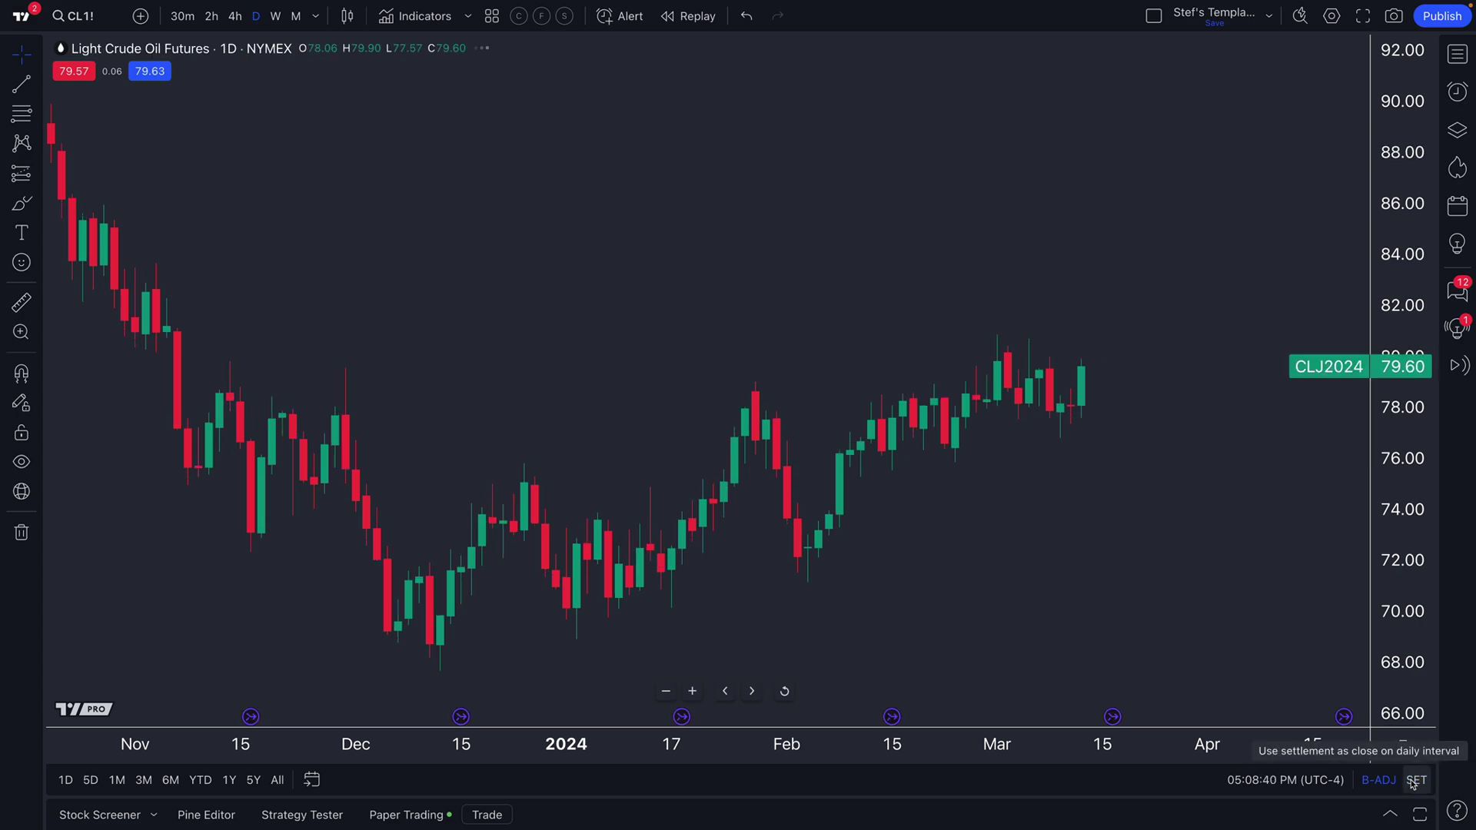
left_click(1413, 781)
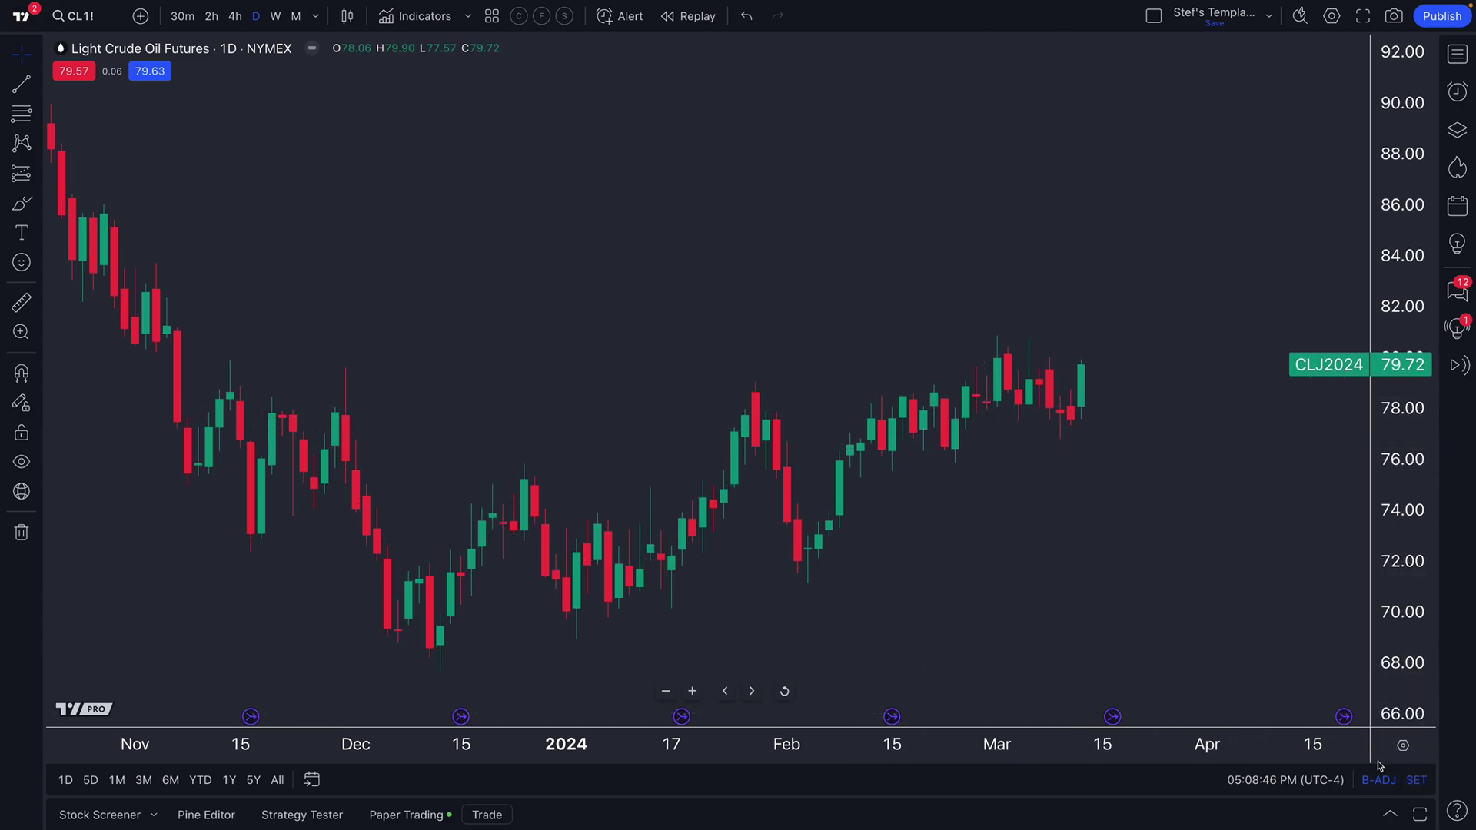
left_click(1411, 781)
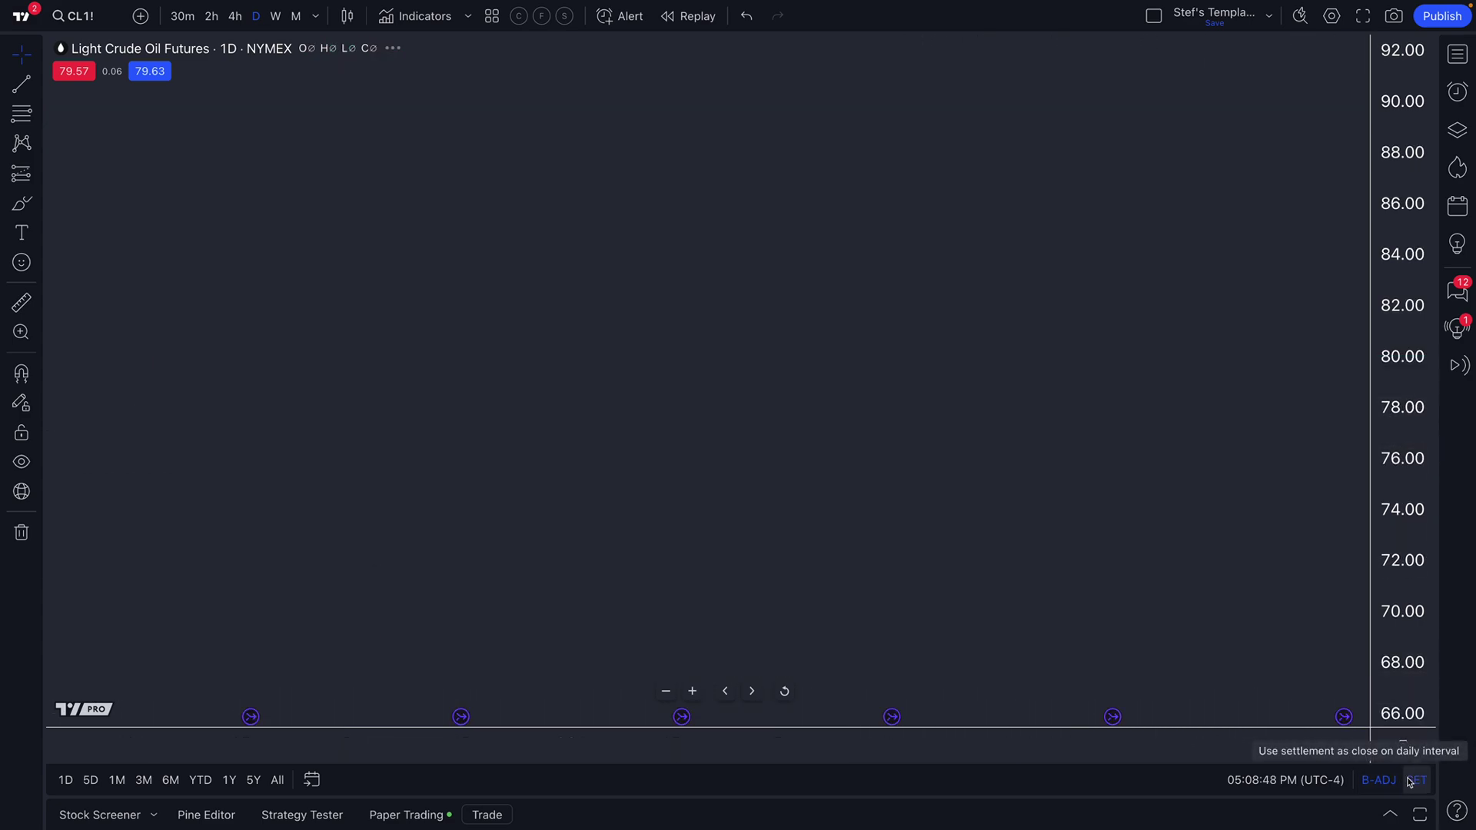
left_click(1378, 781)
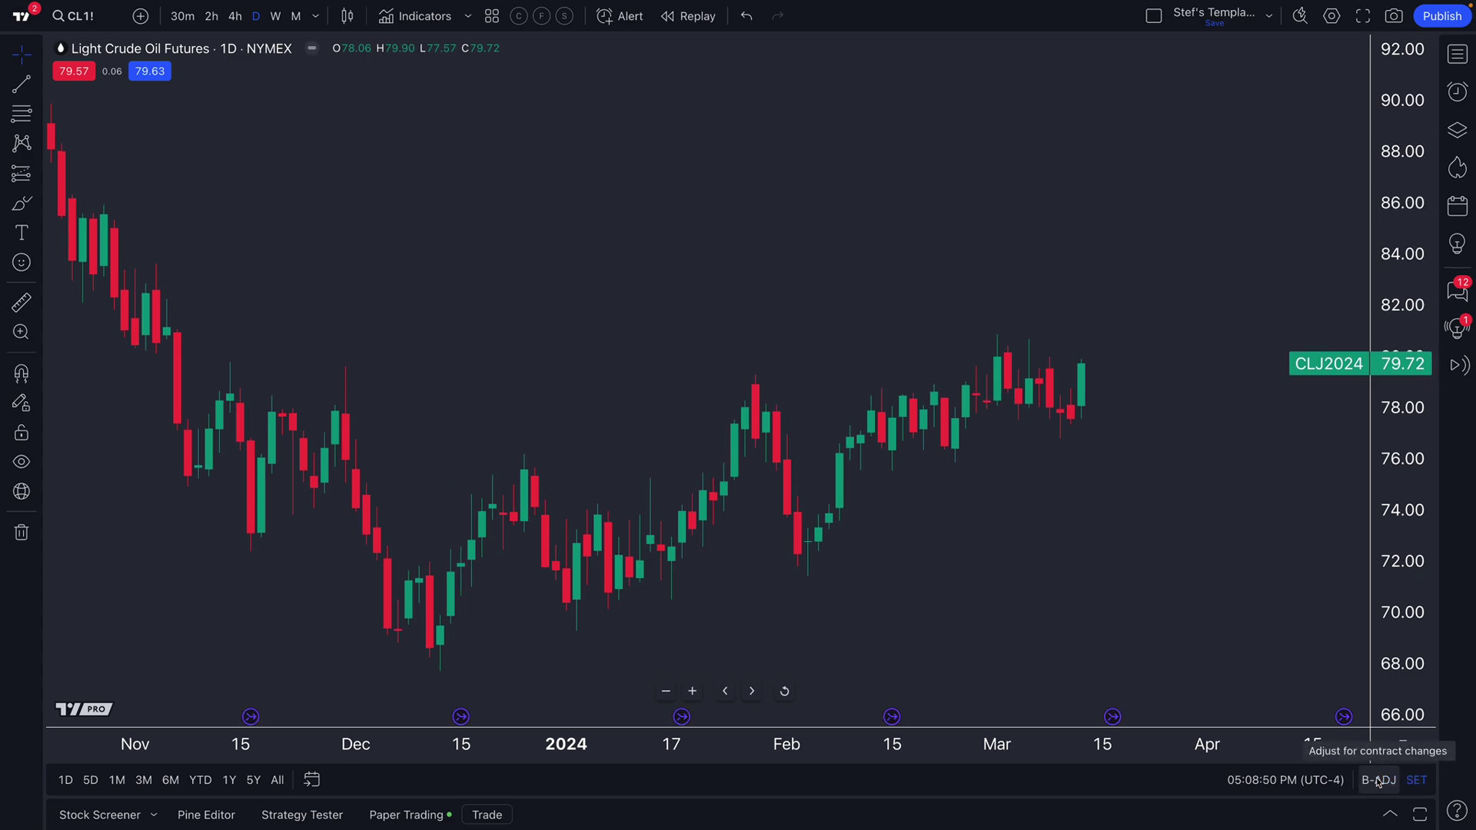
left_click(1378, 781)
left_click(1416, 780)
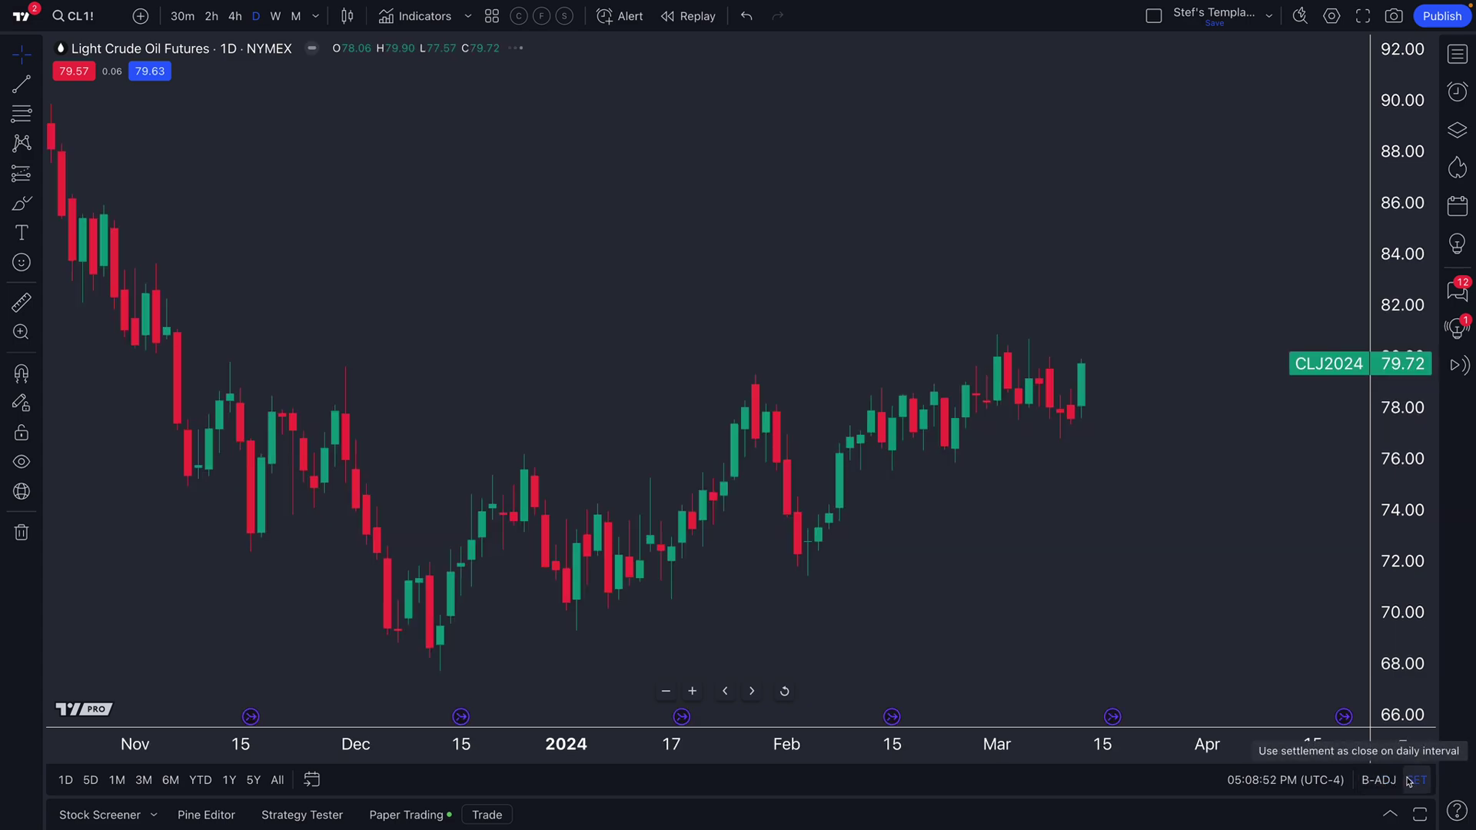
scroll(950, 592, "down", 3)
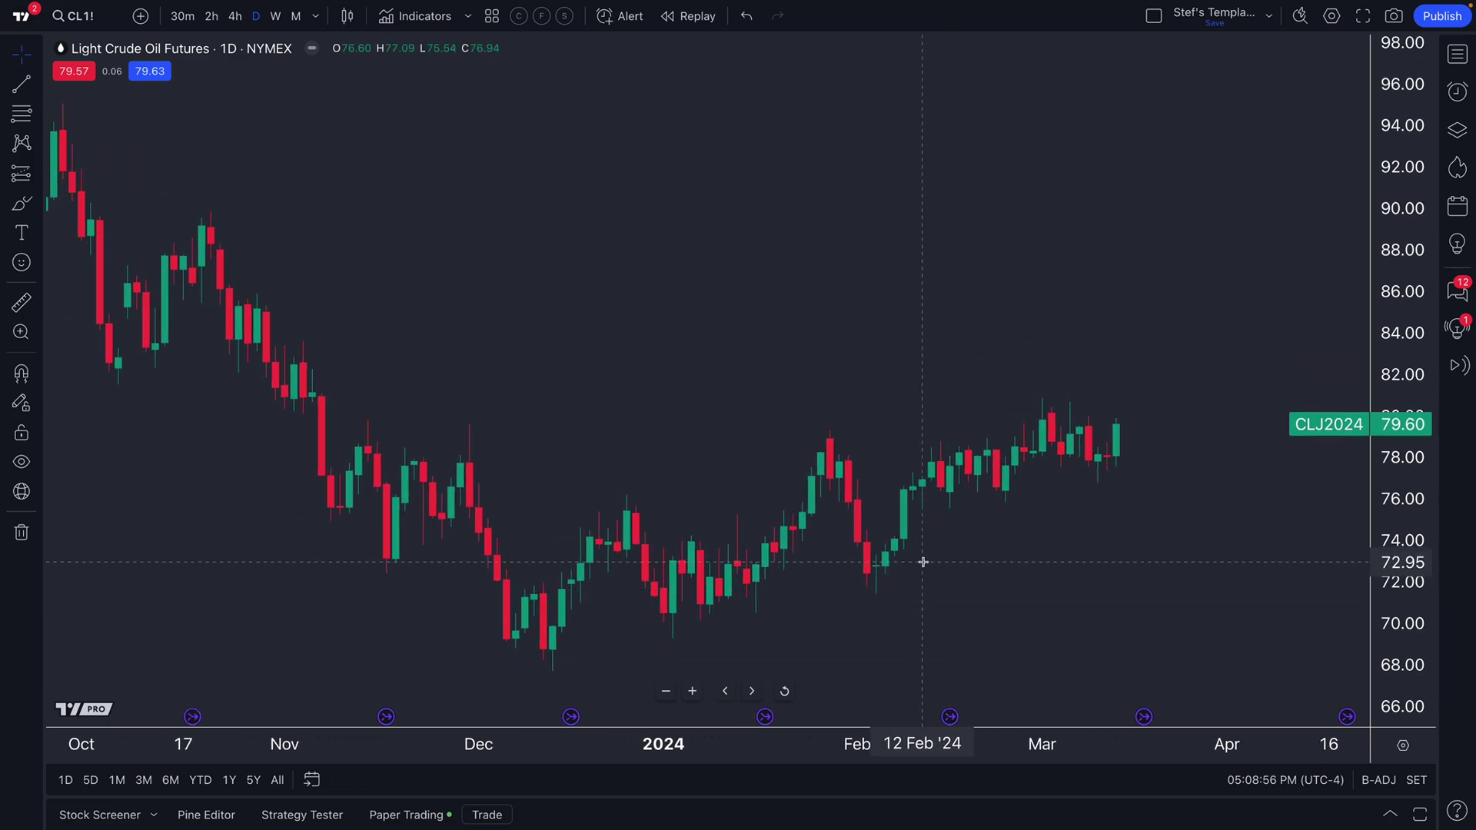
scroll(743, 402, "up", 3)
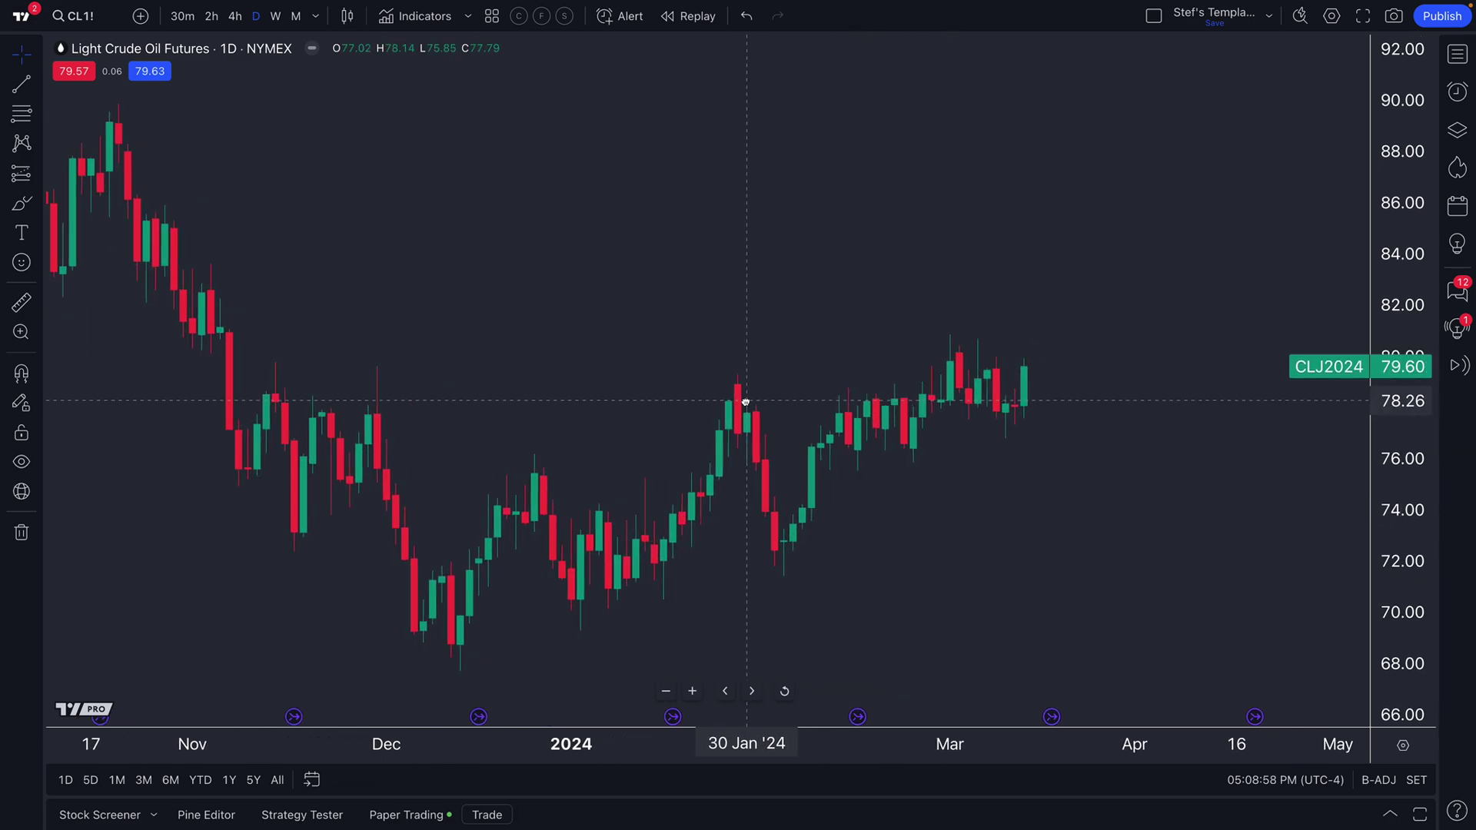
scroll(729, 515, "up", 2)
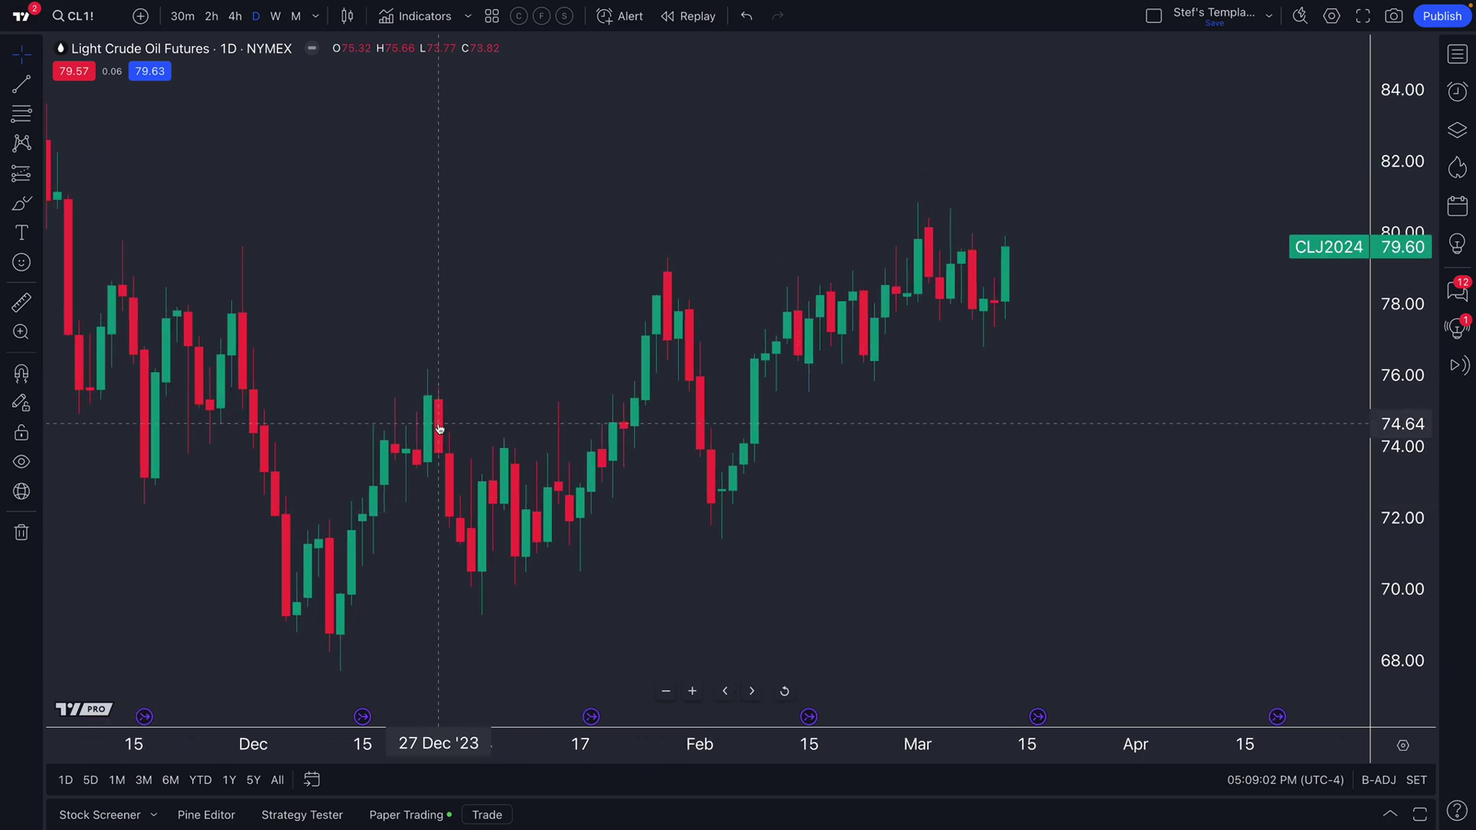
scroll(435, 430, "right", 1)
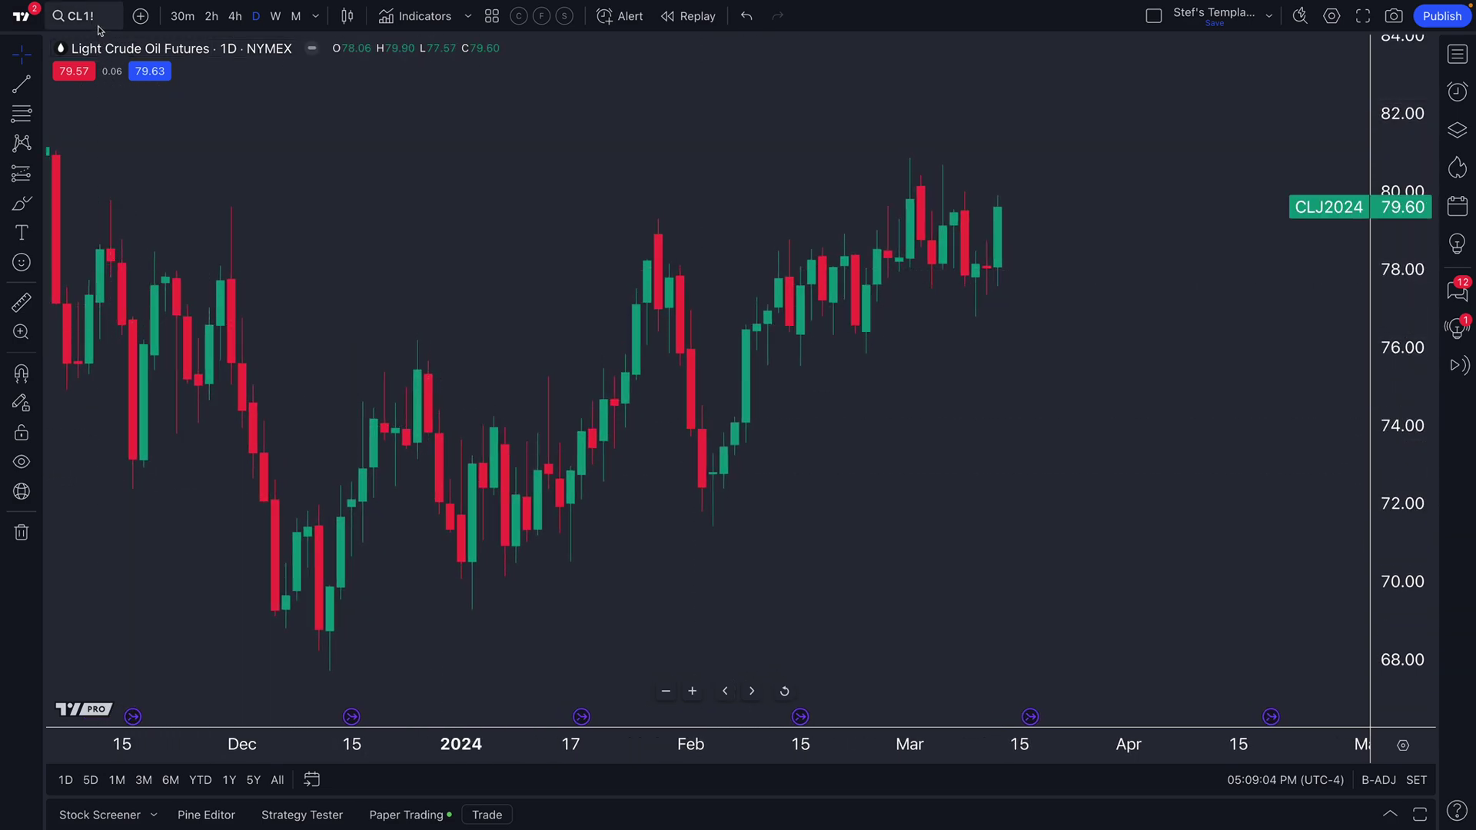
Step: Dismiss the symbol search and pan the Palladium chart to show later dates
left_click(85, 17)
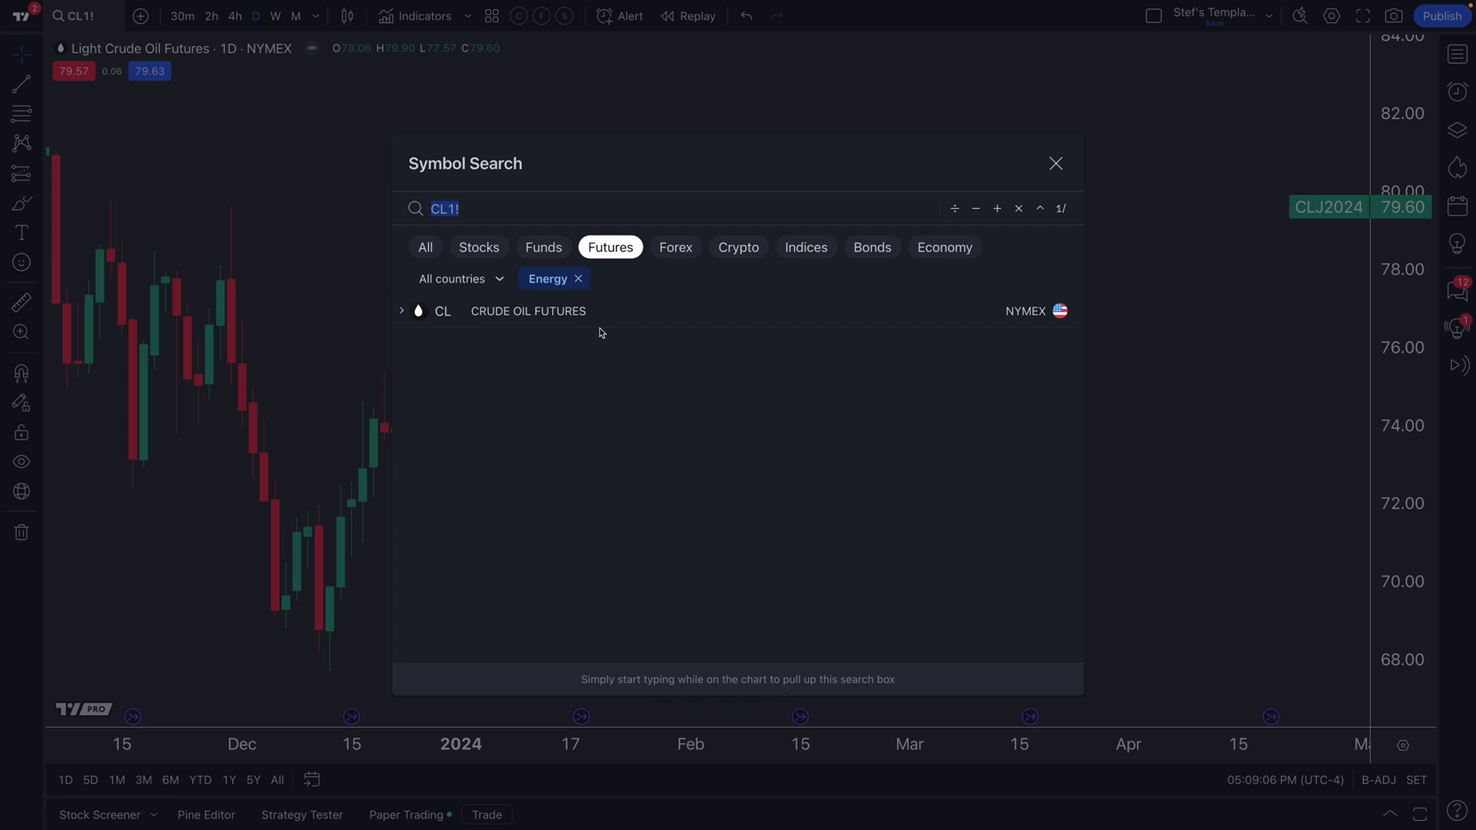
left_click(1055, 165)
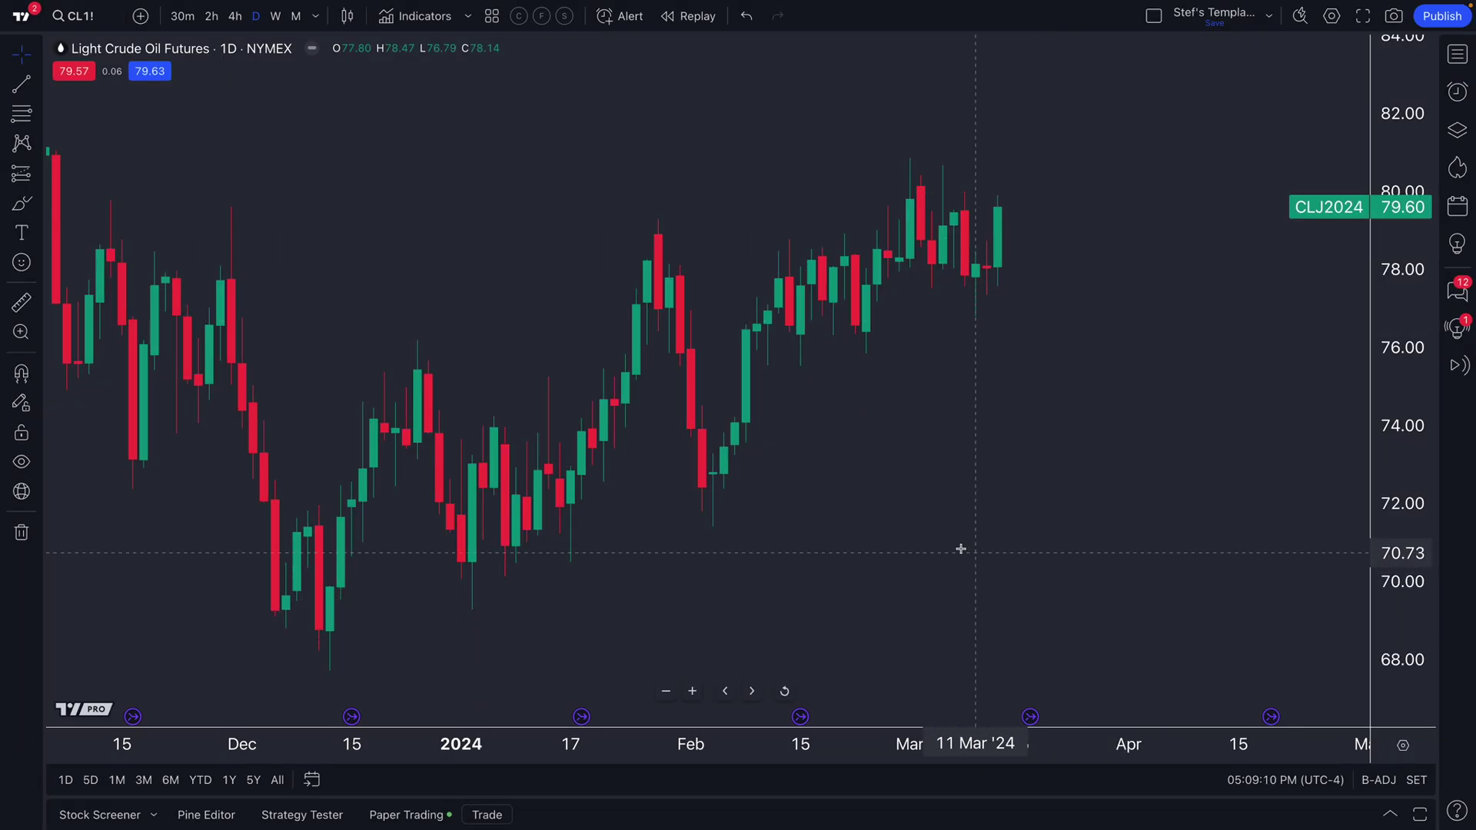
scroll(853, 510, "down", 5)
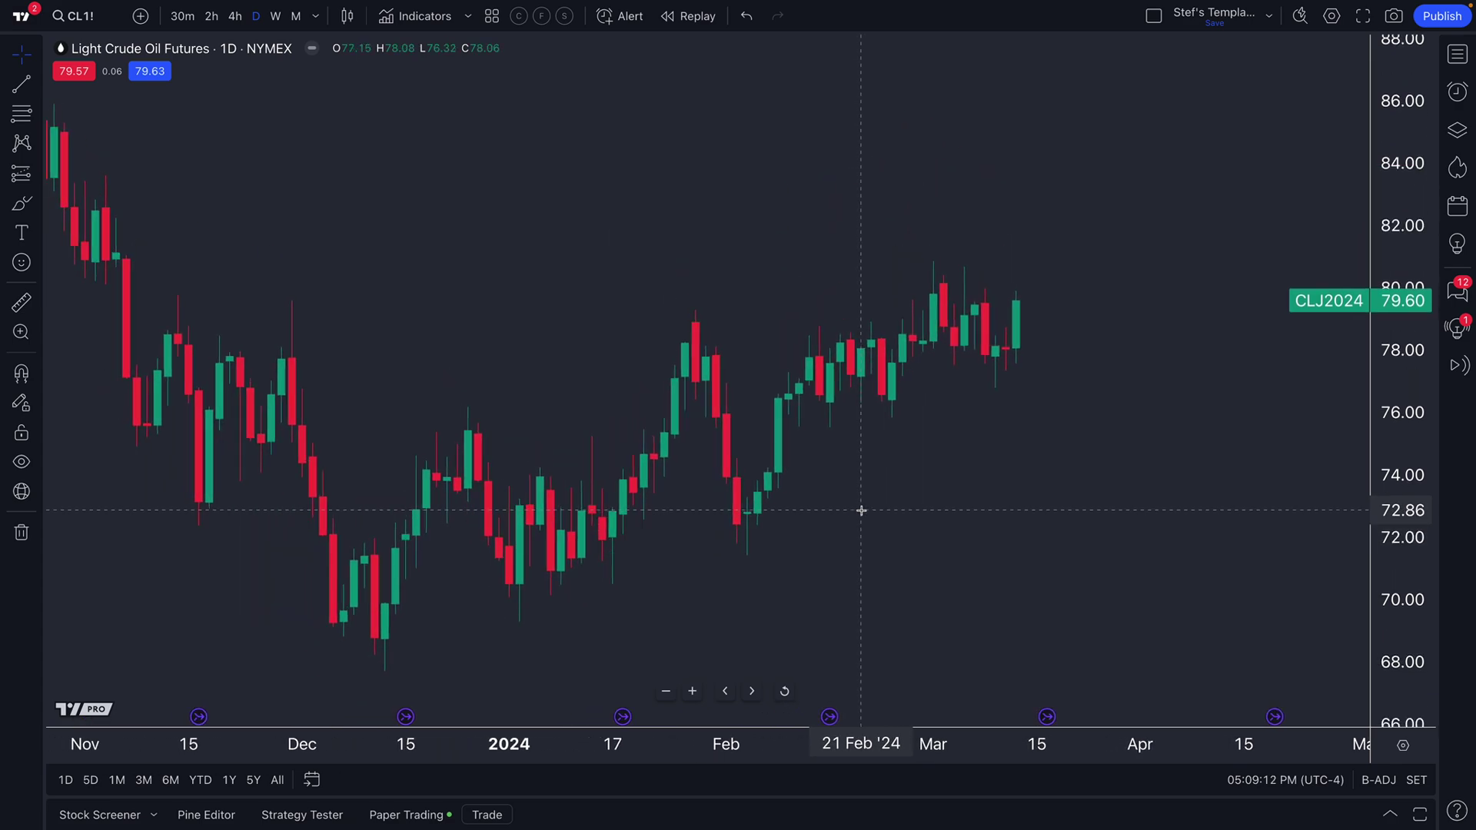
left_click_drag(847, 501, 818, 501)
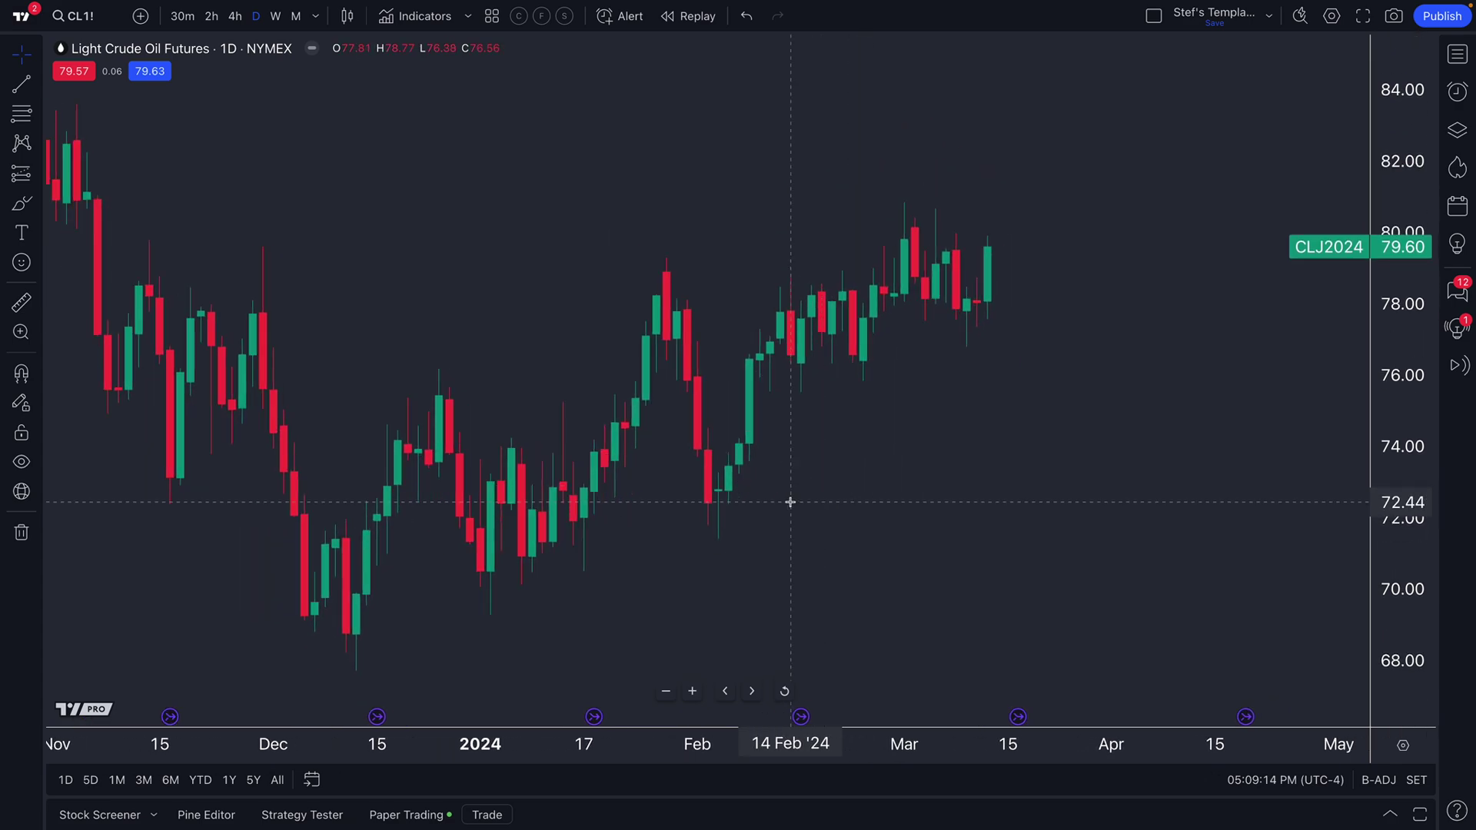
Step: Open the watchlist and step the chart through Gold, Natural Gas, Corn, Soybean and Wheat futures
left_click(1458, 58)
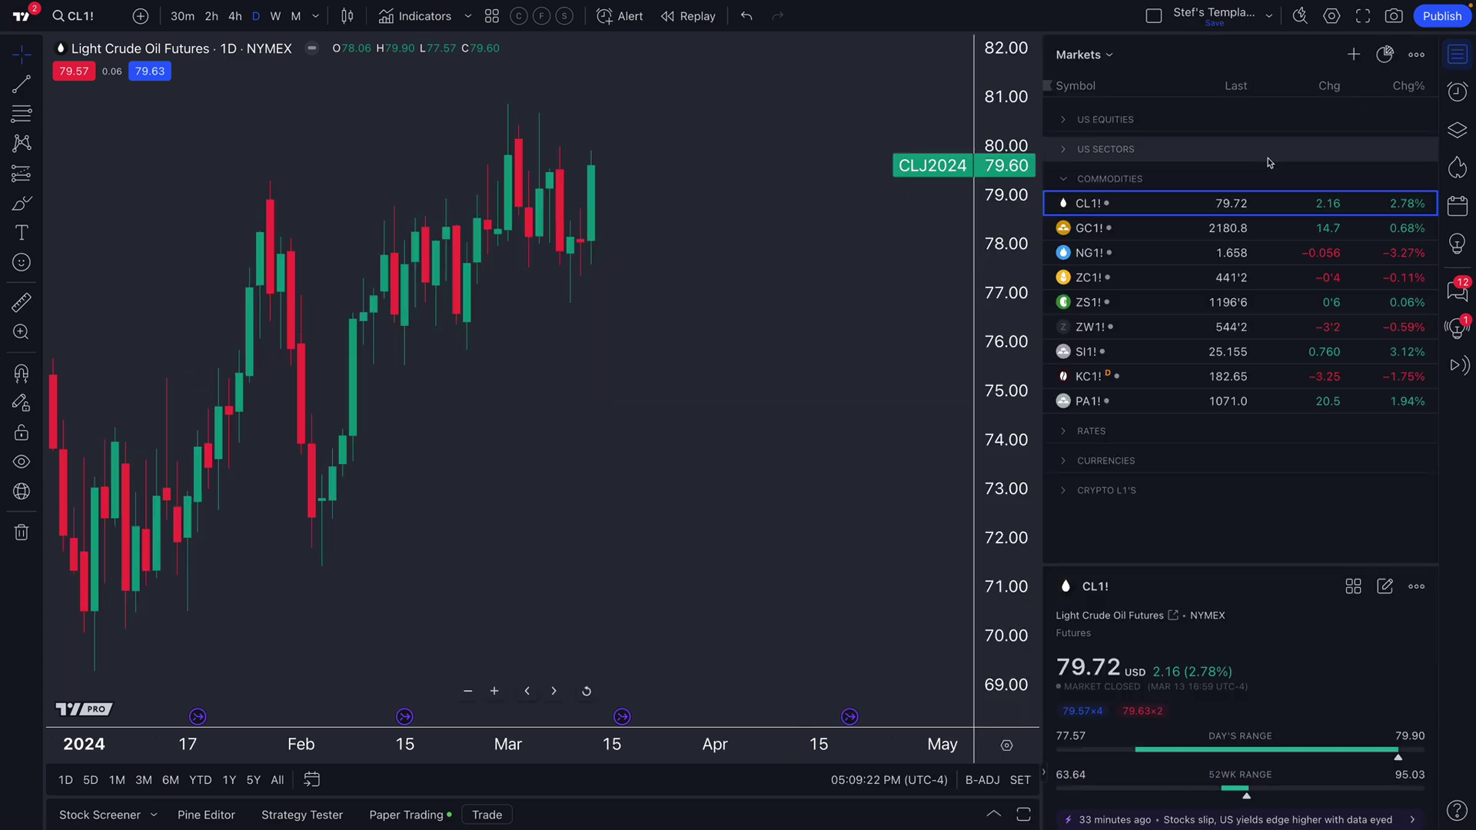
left_click(1116, 228)
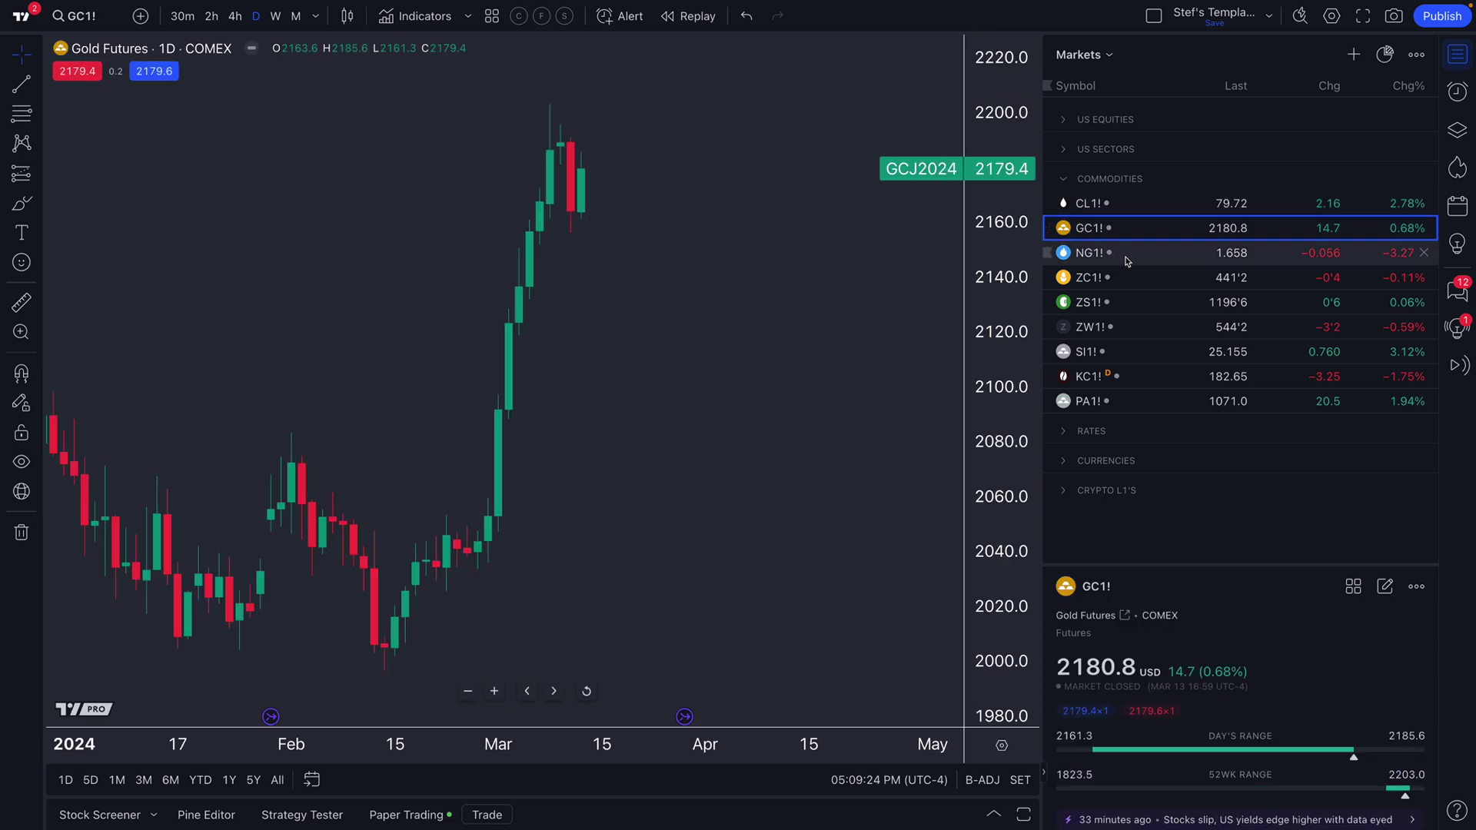
left_click(1119, 254)
left_click(1119, 281)
left_click(1122, 303)
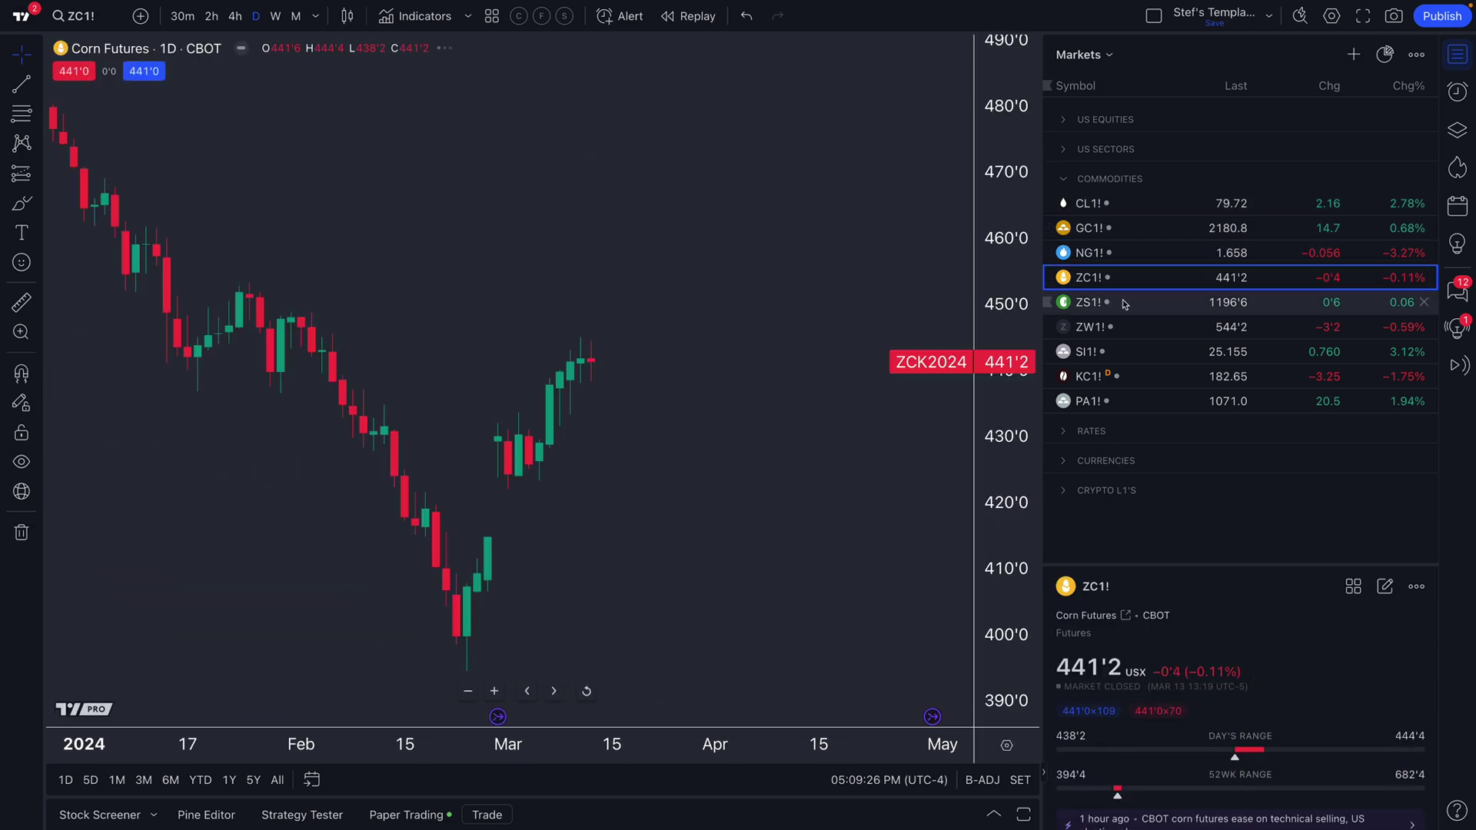
left_click(1124, 330)
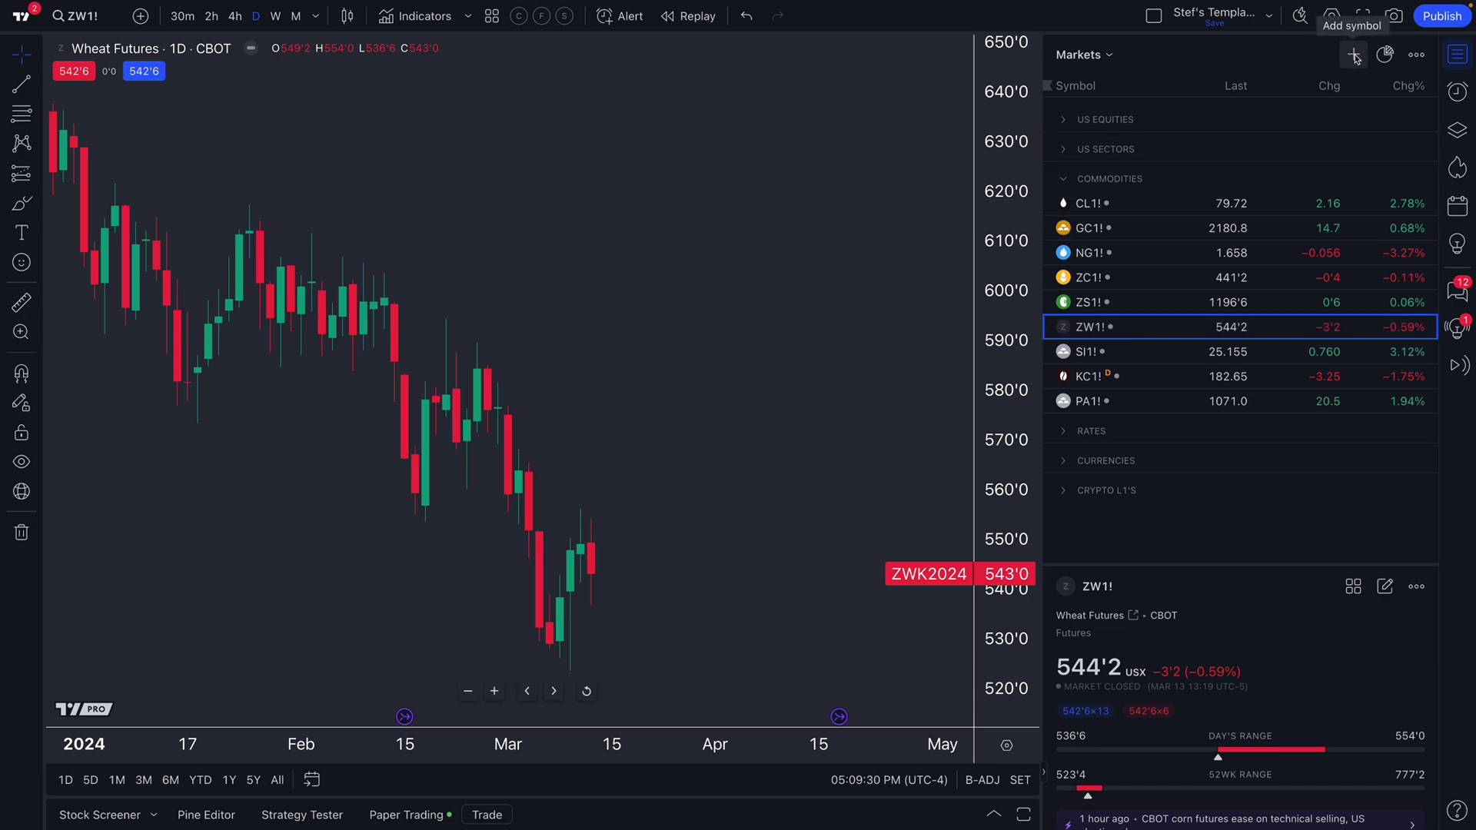
Step: Check the ZC1! row's options, then step through Silver, Coffee and Palladium futures
right_click(1099, 280)
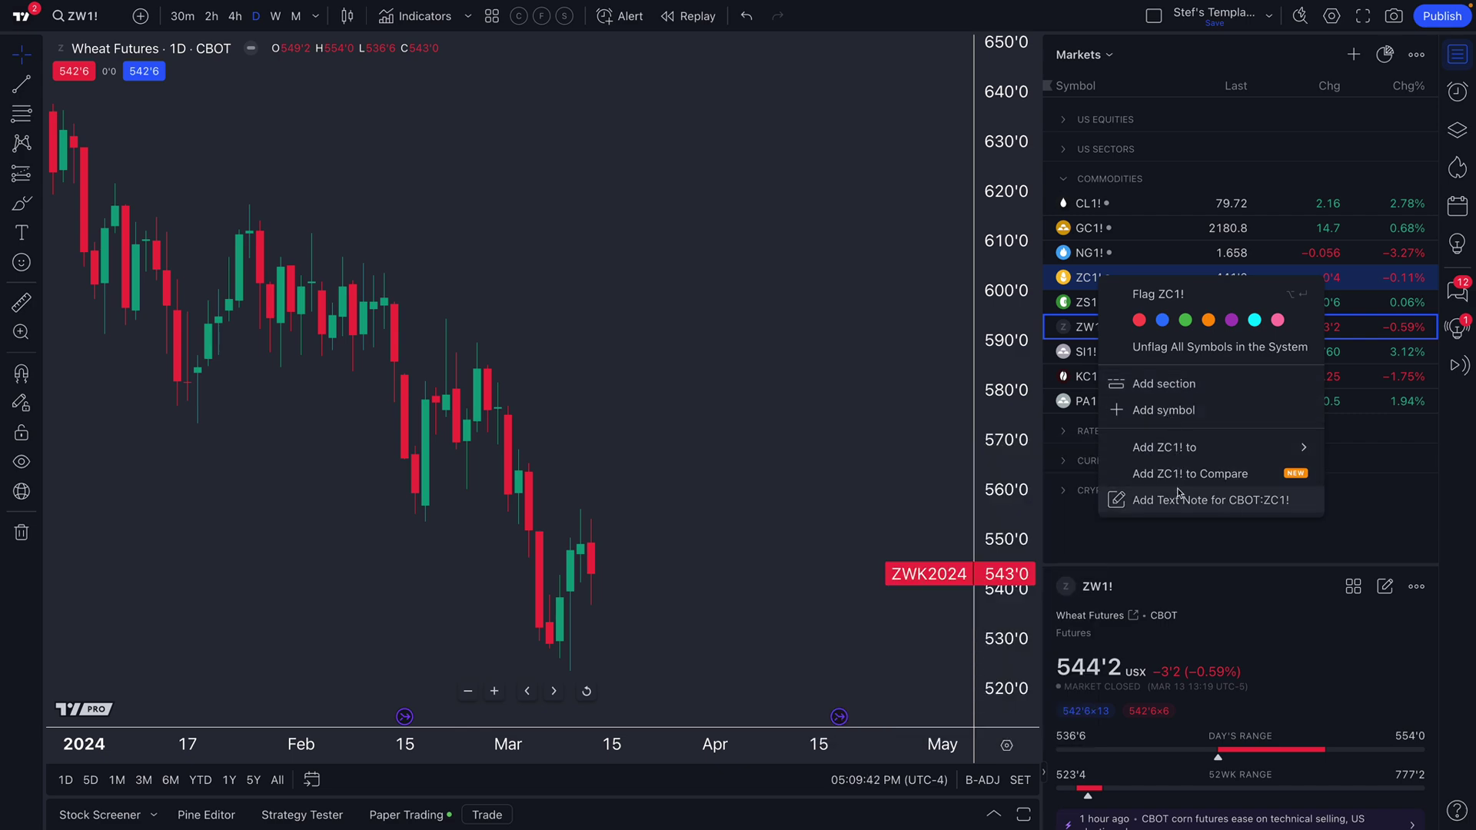
left_click(1077, 330)
left_click(1082, 351)
left_click(1089, 378)
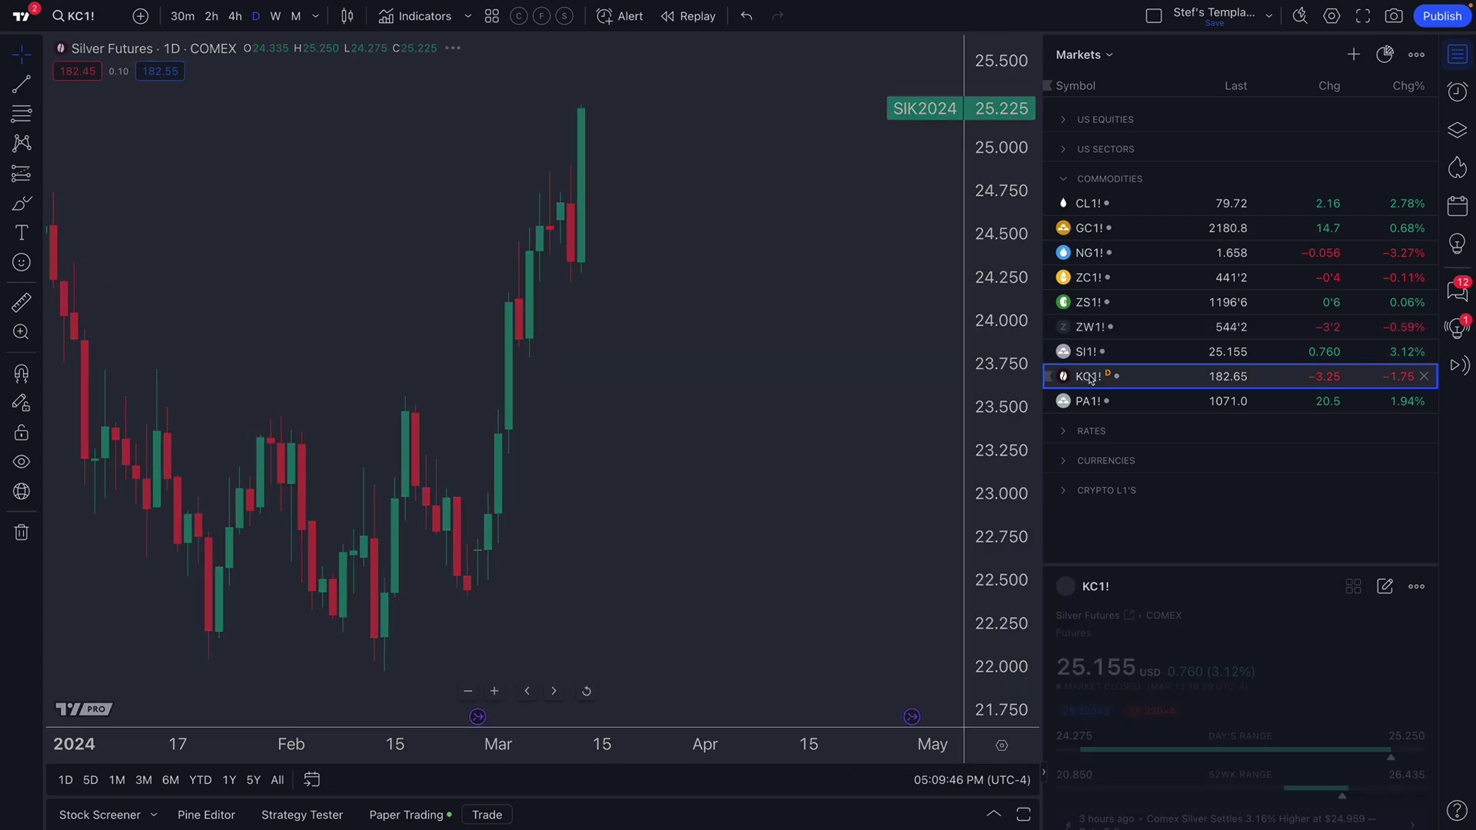
left_click(1092, 401)
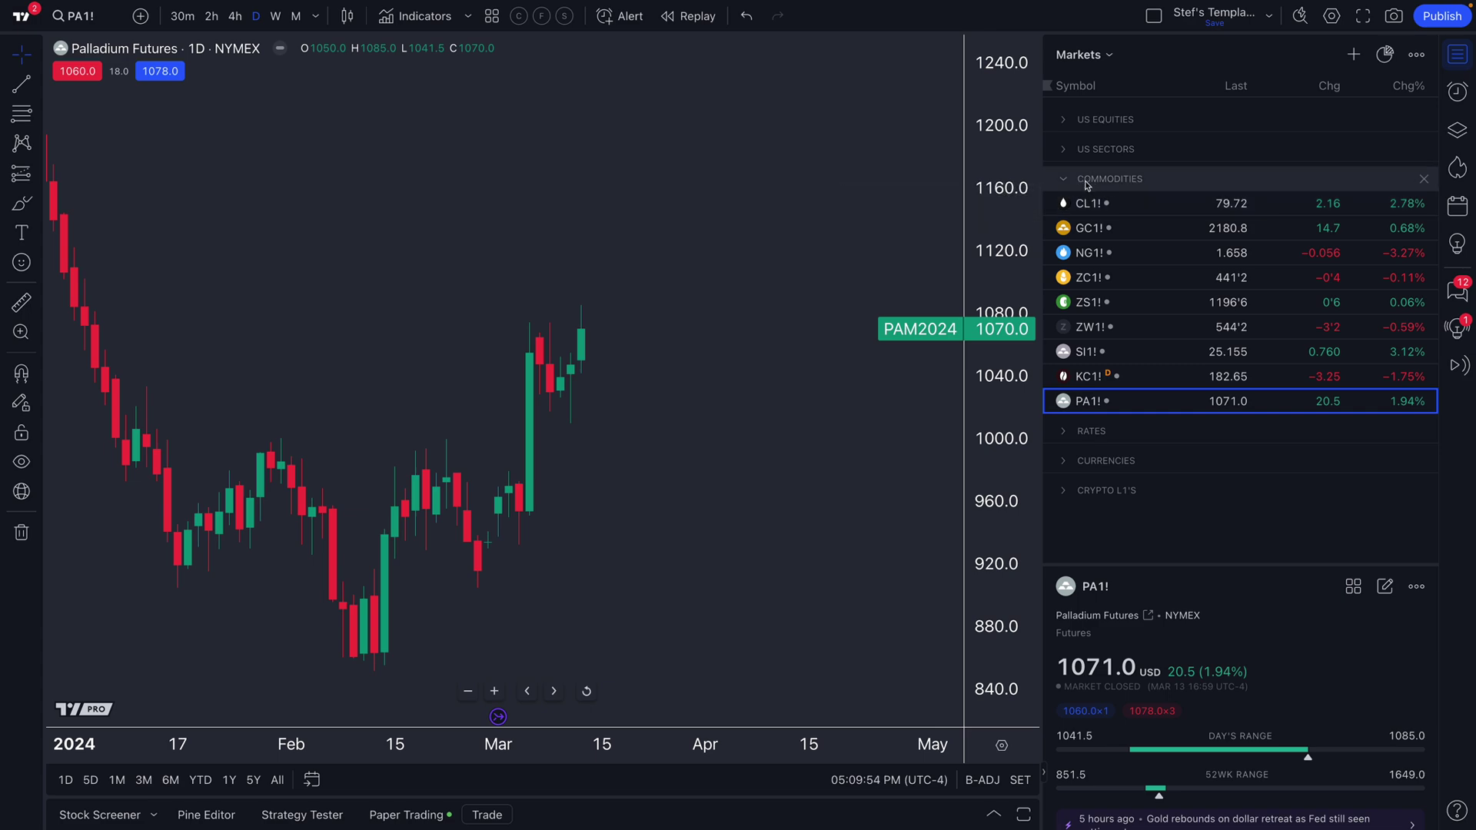
Step: Cycle the chart through all nine commodities again, from Crude Oil CL1! to Palladium PA1!
left_click(1134, 203)
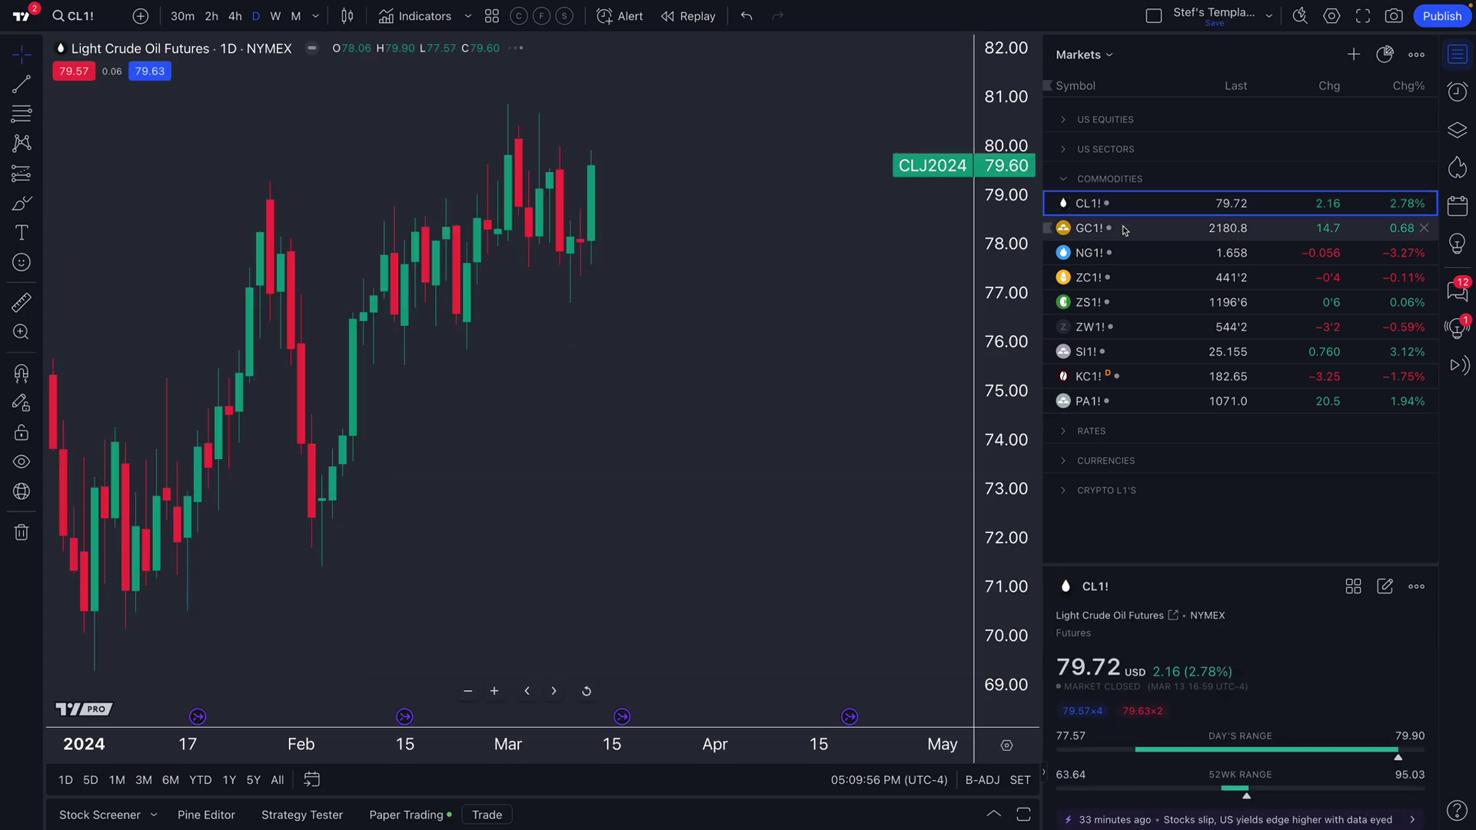
left_click(1131, 228)
left_click(1129, 253)
left_click(1125, 285)
left_click(1122, 310)
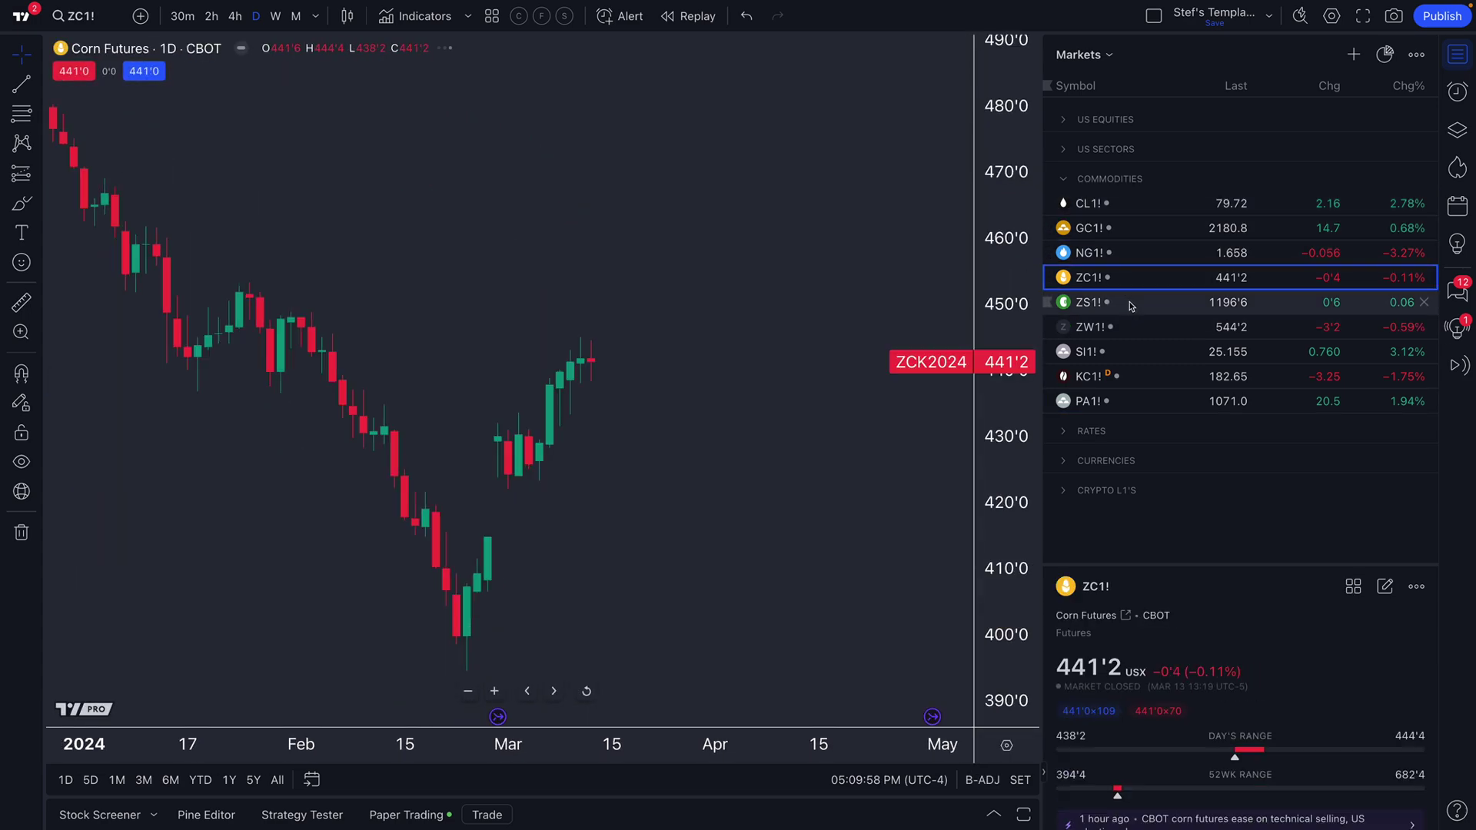
left_click(1120, 334)
left_click(1124, 352)
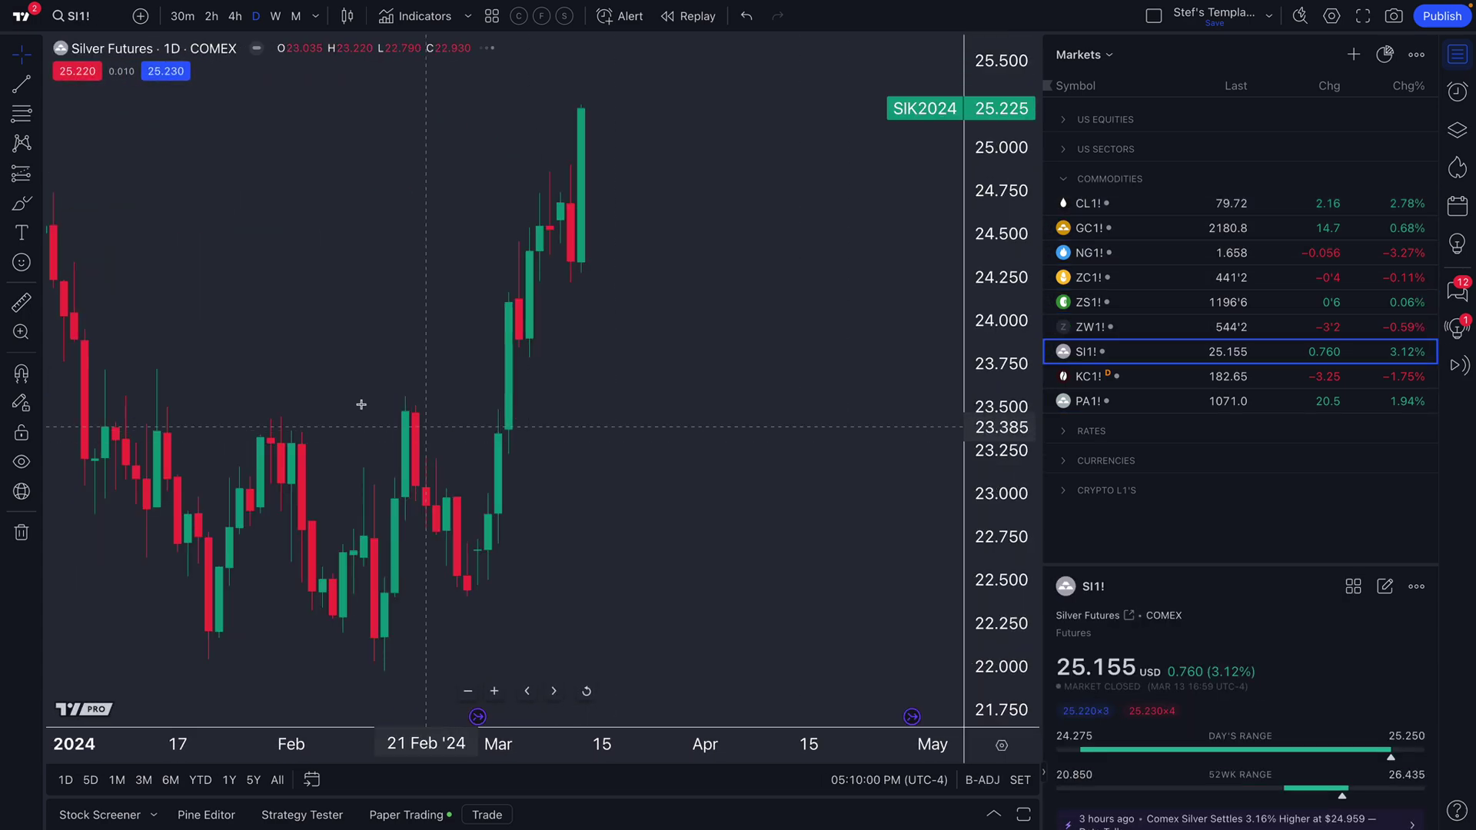
left_click(1128, 378)
left_click(1149, 401)
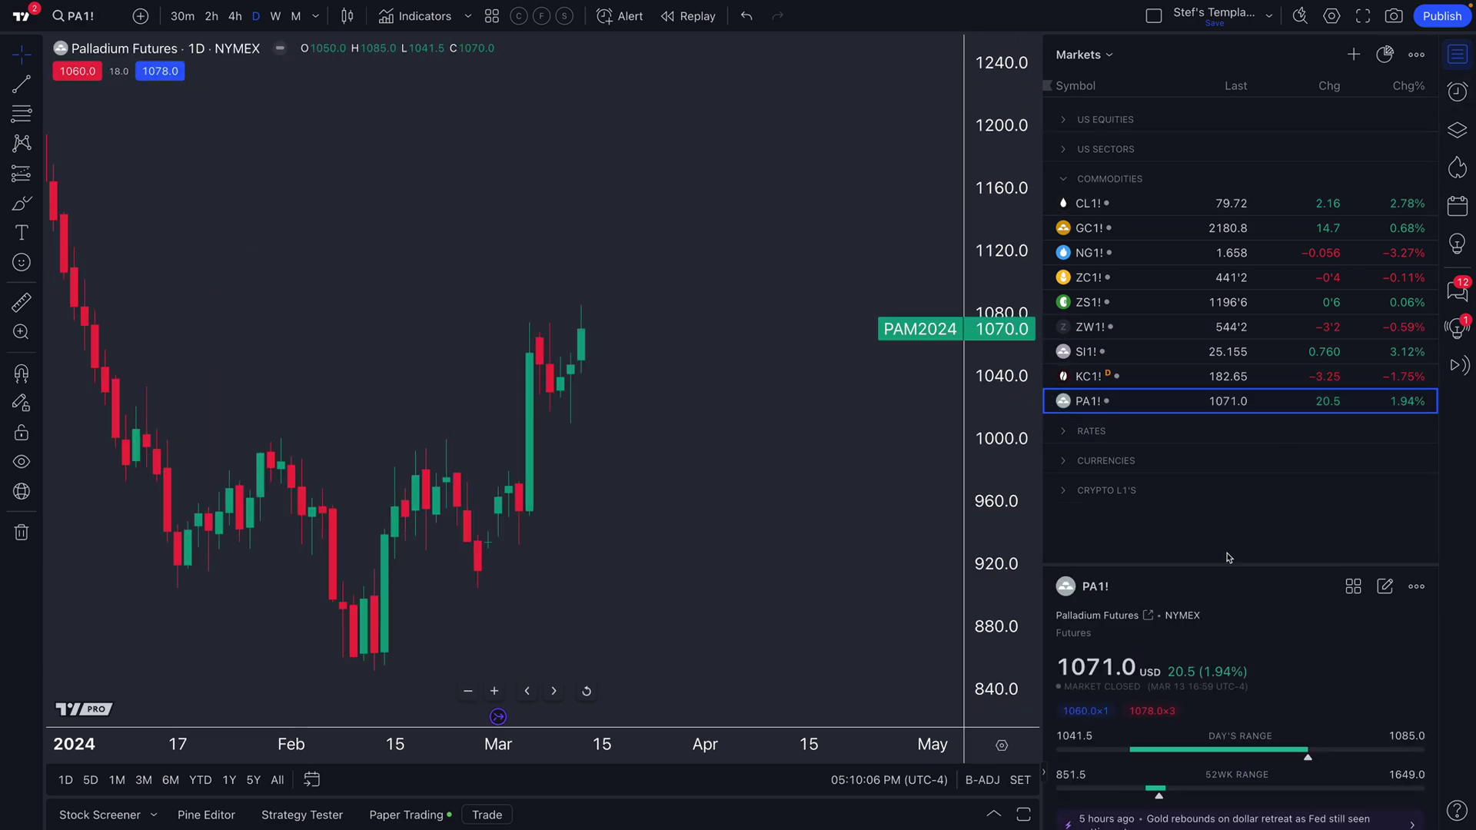
Step: Resize the panel dividers to reveal Palladium's forward curve, contract highlights and performance figures
left_click_drag(1234, 565, 1178, 366)
left_click_drag(1041, 365, 991, 371)
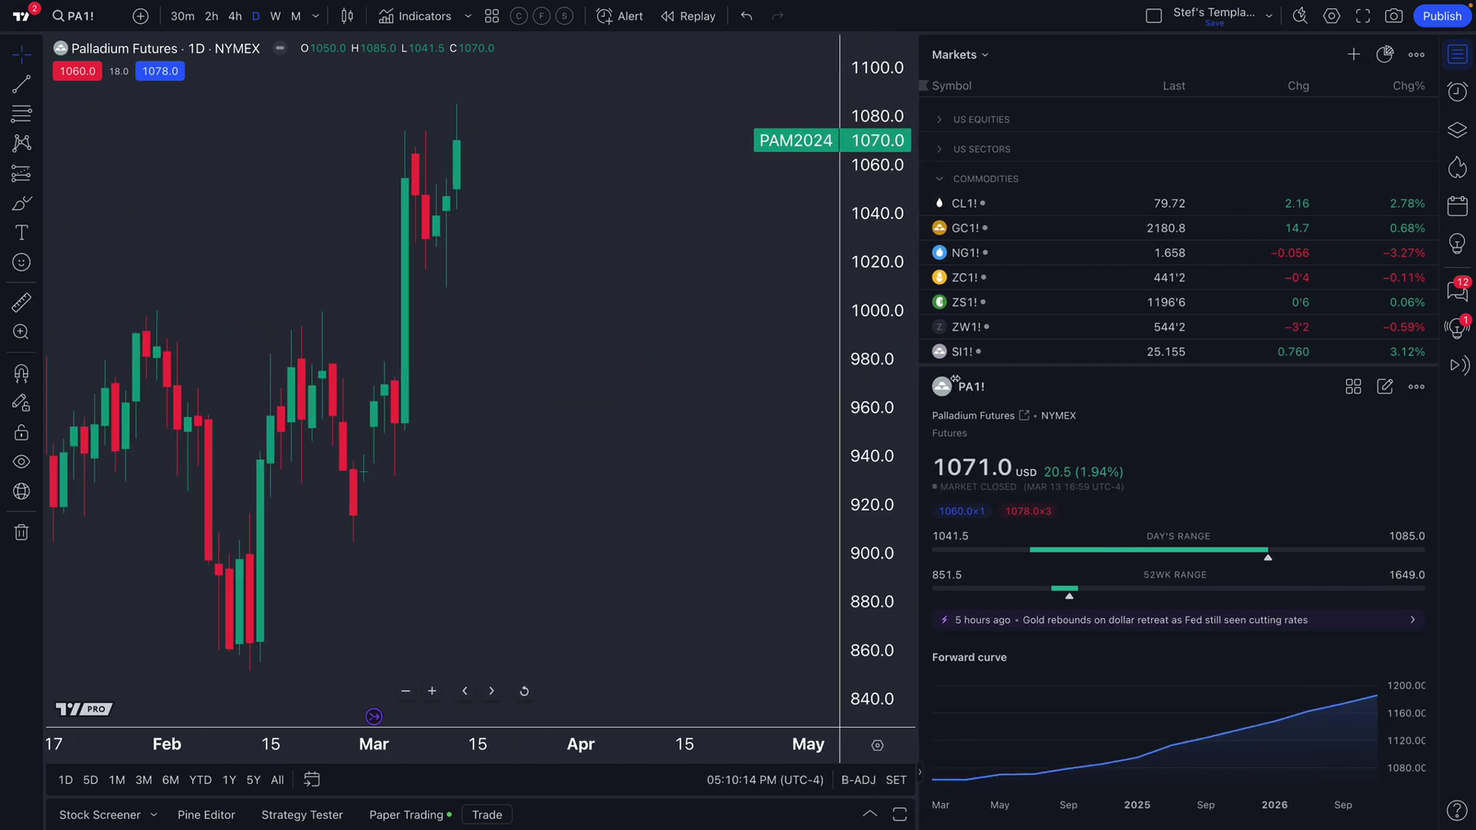
left_click_drag(1174, 366, 1184, 117)
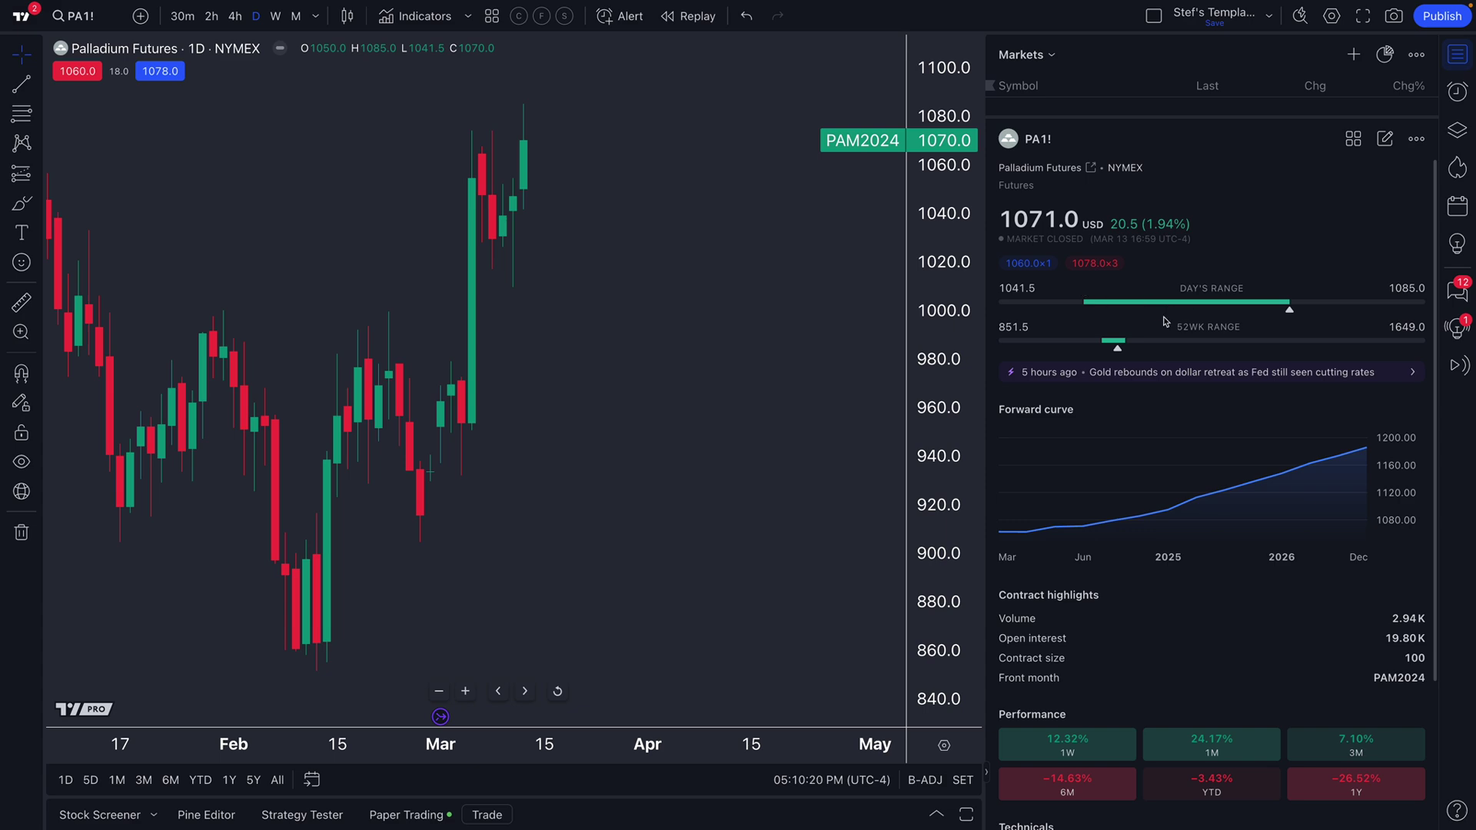
Step: Browse the full Palladium news list, then return to the symbol details
left_click(1160, 374)
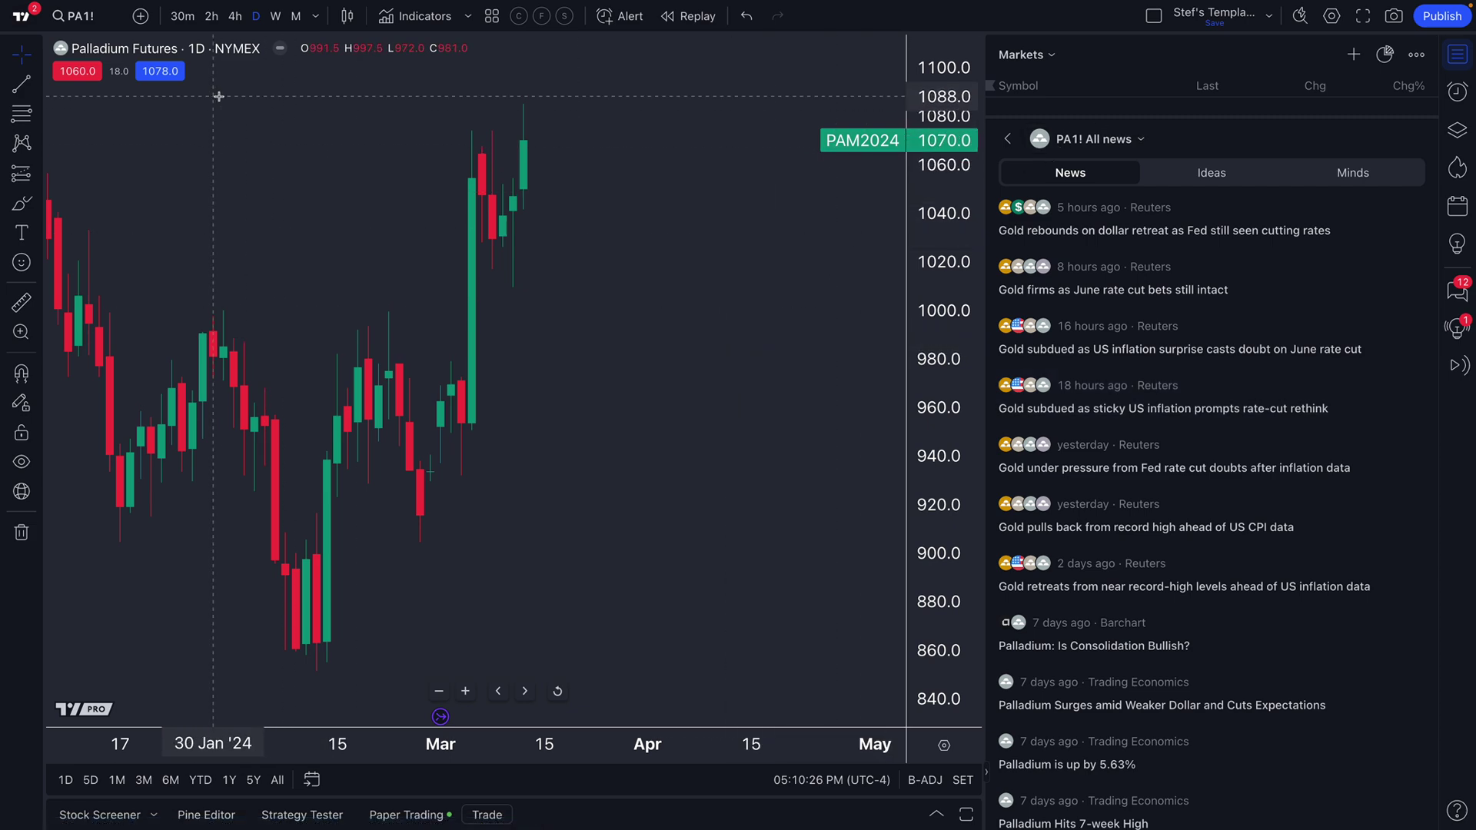
scroll(1127, 524, "down", 5)
scroll(1128, 525, "up", 5)
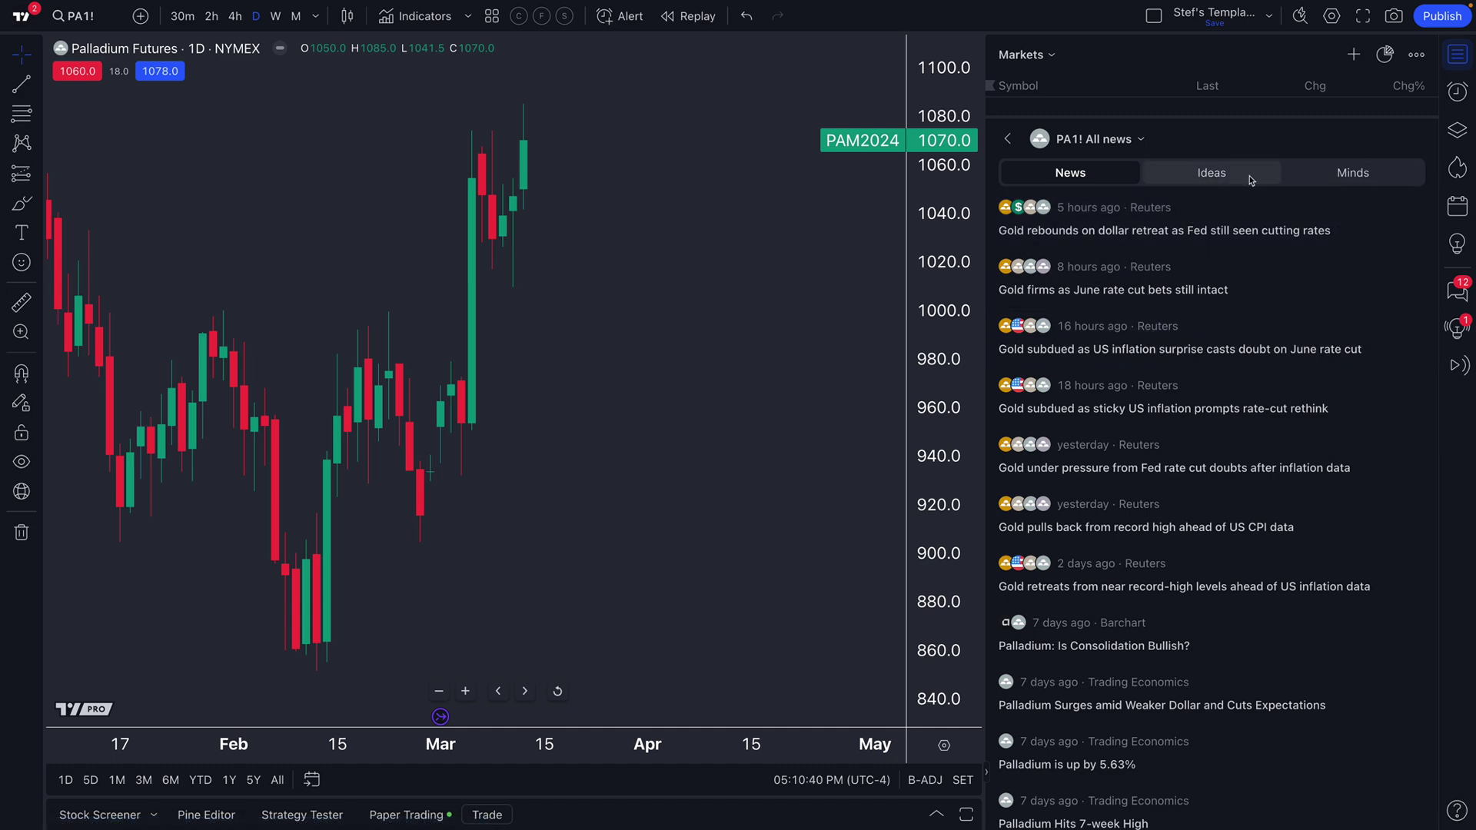
left_click(1009, 139)
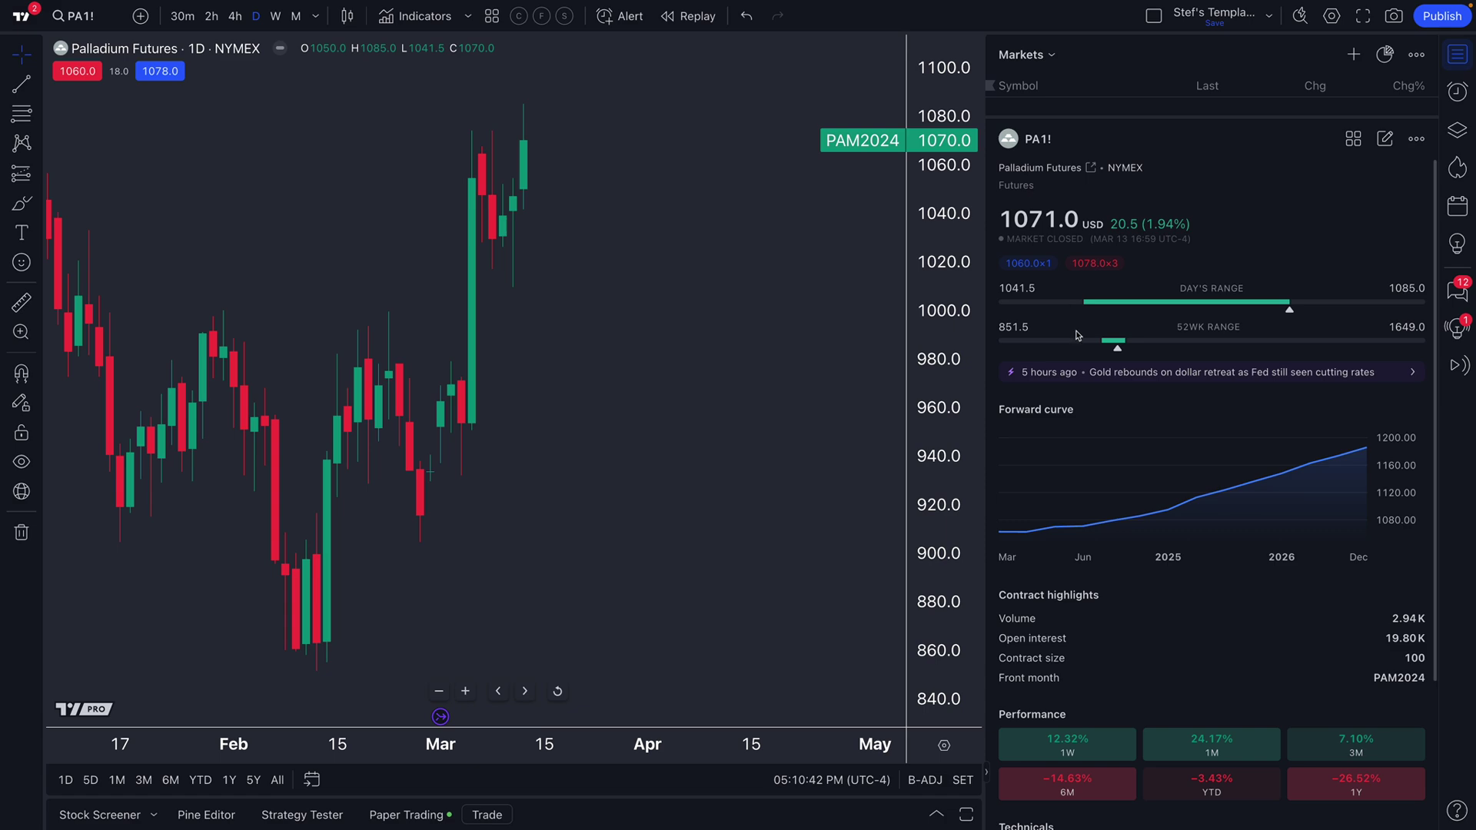
Step: Scroll the details, bring the commodities list back, and close the markets panel
scroll(1134, 377, "down", 3)
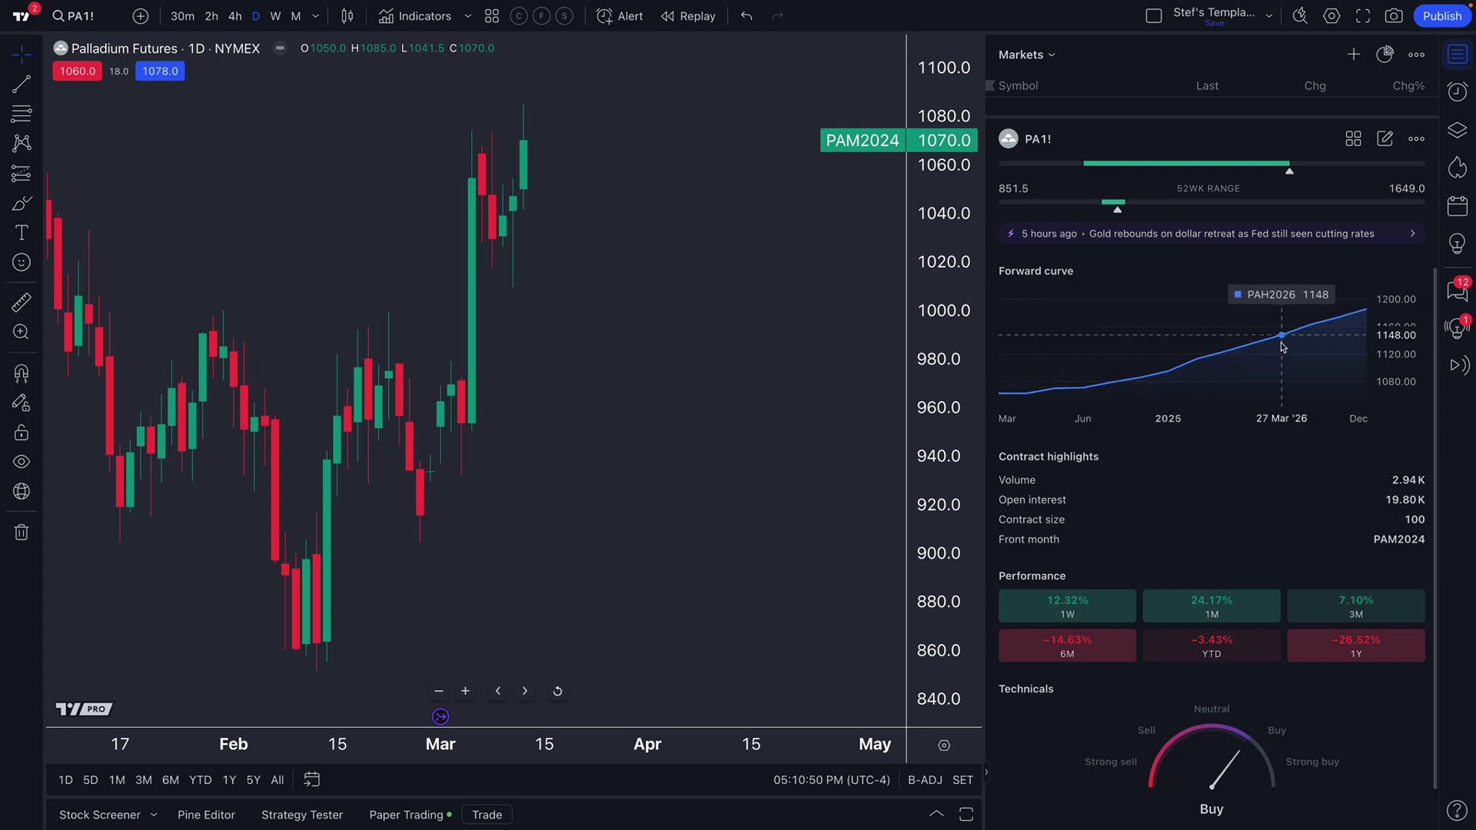
scroll(1109, 431, "down", 1)
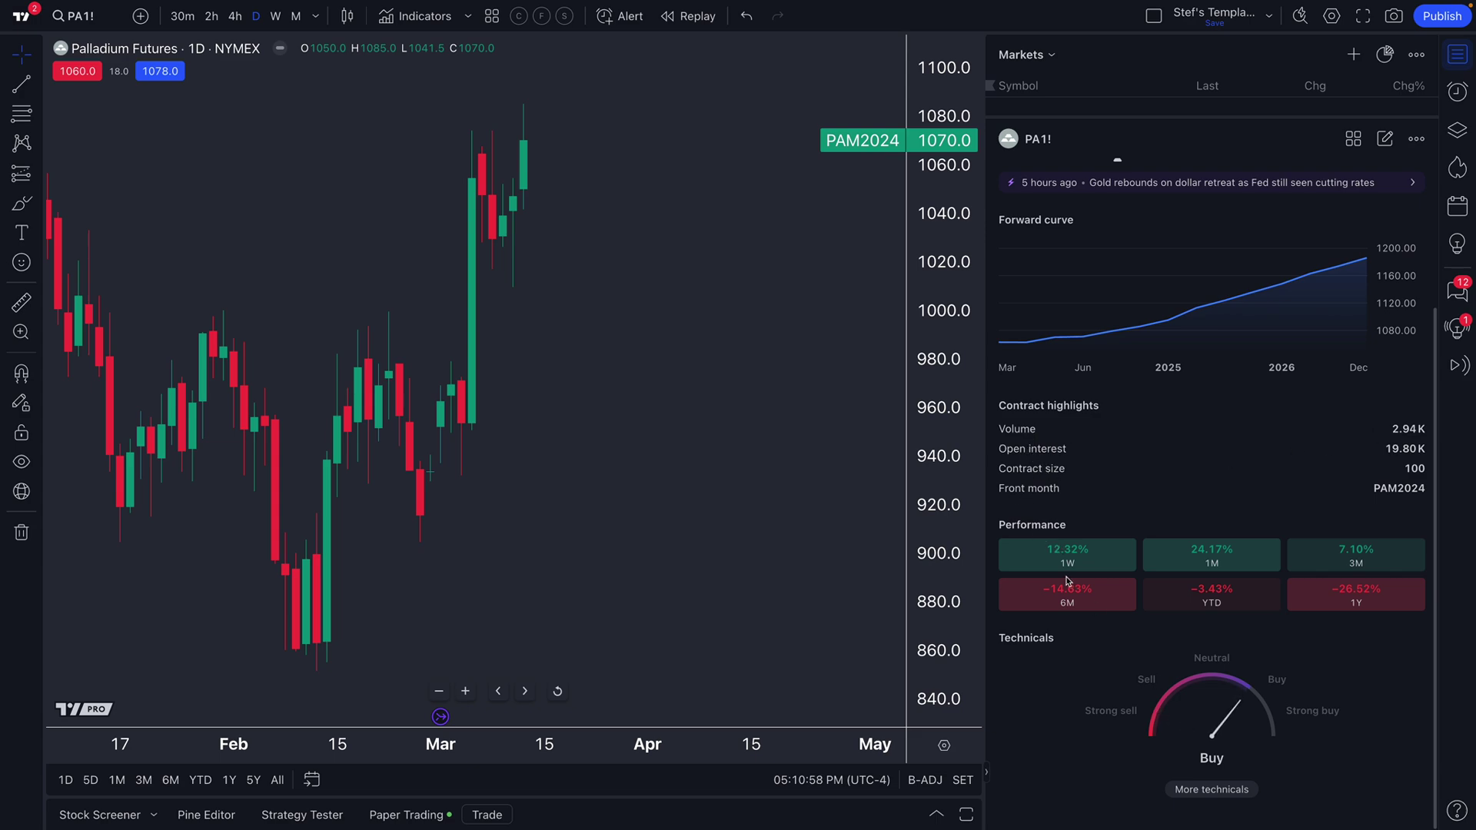
left_click_drag(1174, 119, 1145, 137)
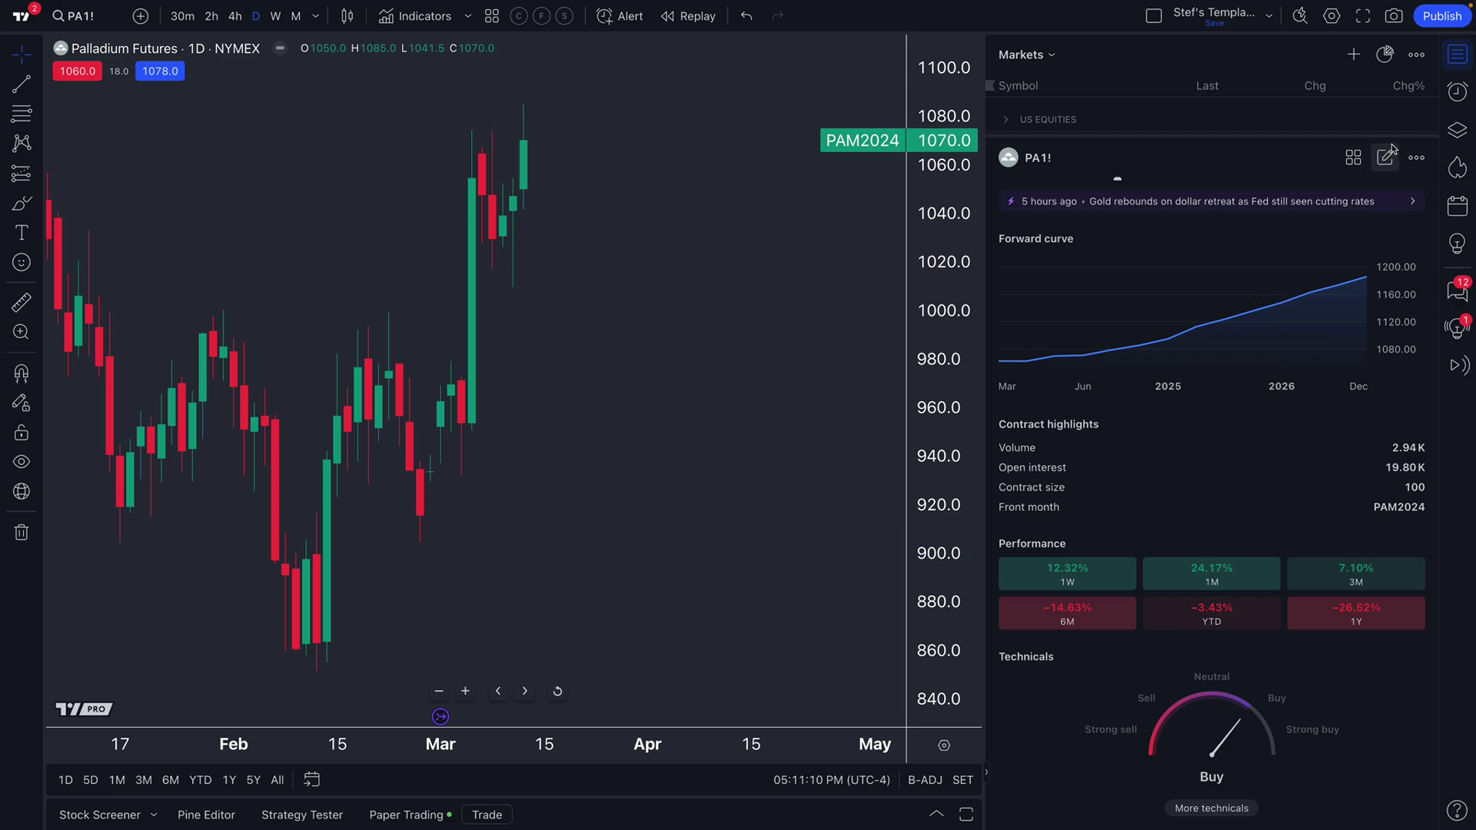
left_click(1448, 56)
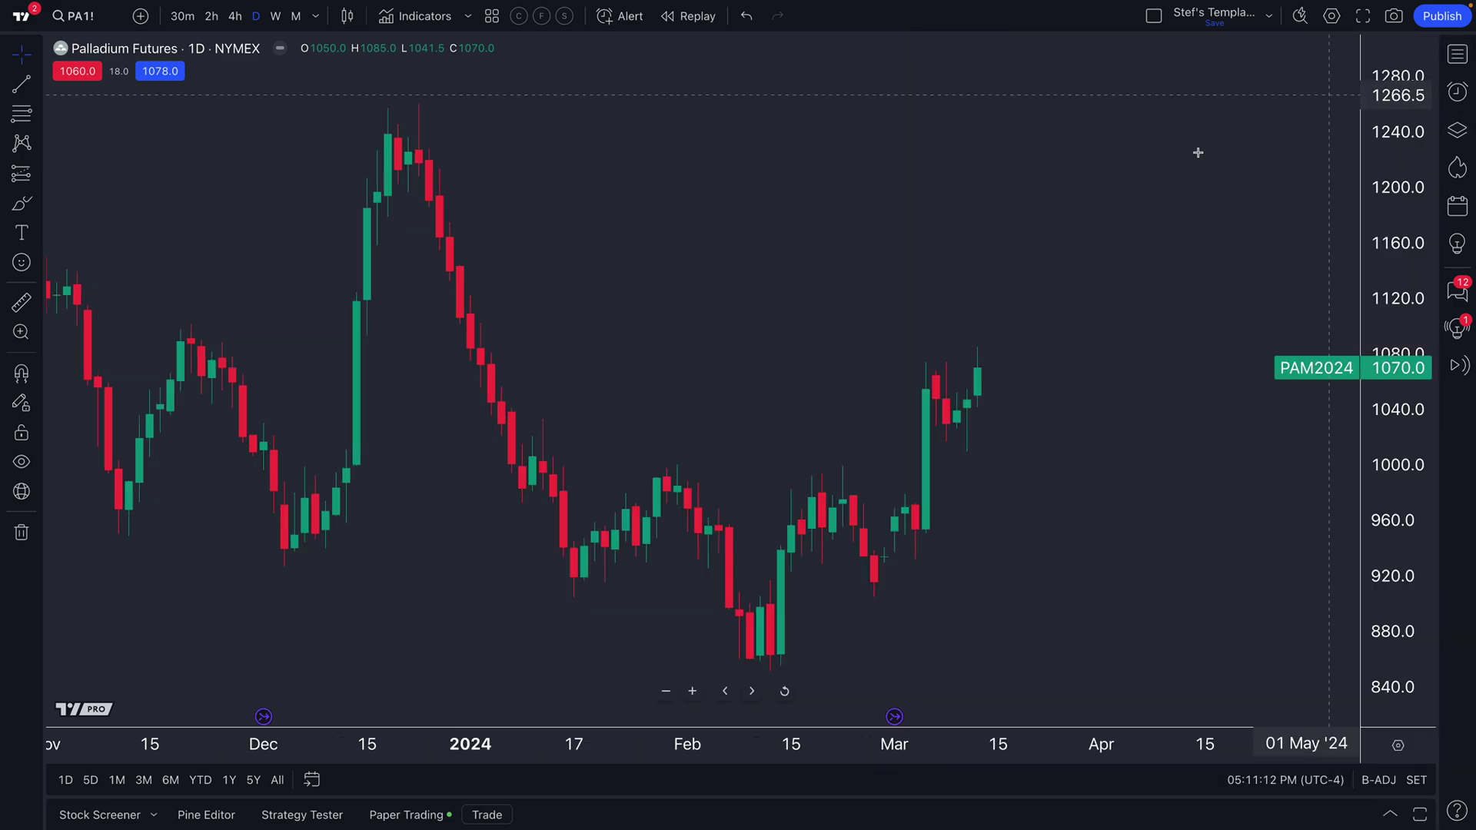
Step: Pan and zoom the Palladium chart, then open the Indicators, Metrics & Strategies dialog
scroll(696, 367, "right", 3)
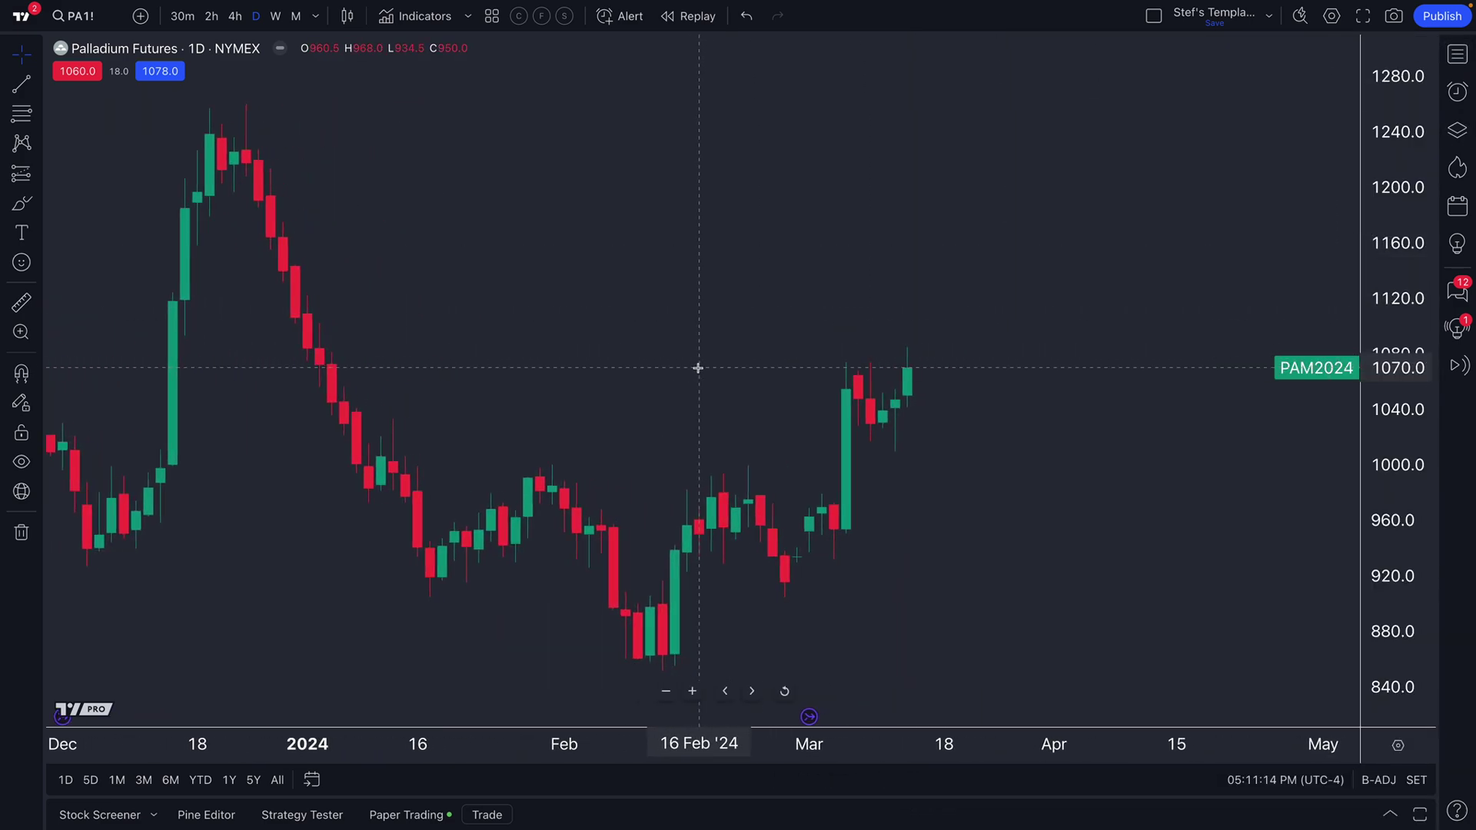
left_click_drag(691, 367, 617, 379)
scroll(596, 355, "up", 2)
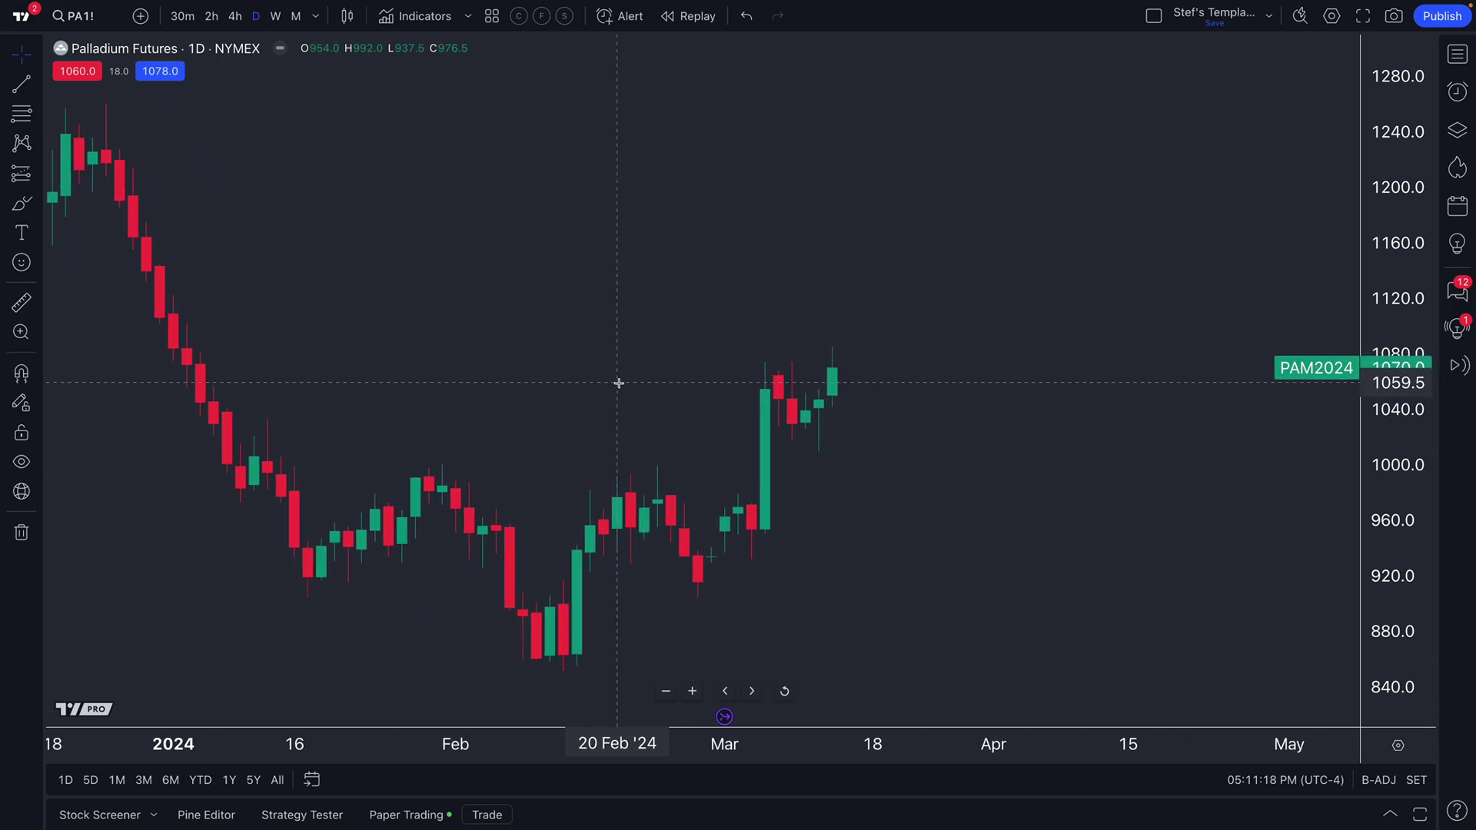
scroll(619, 380, "up", 3)
scroll(764, 480, "down", 3)
left_click_drag(764, 480, 852, 483)
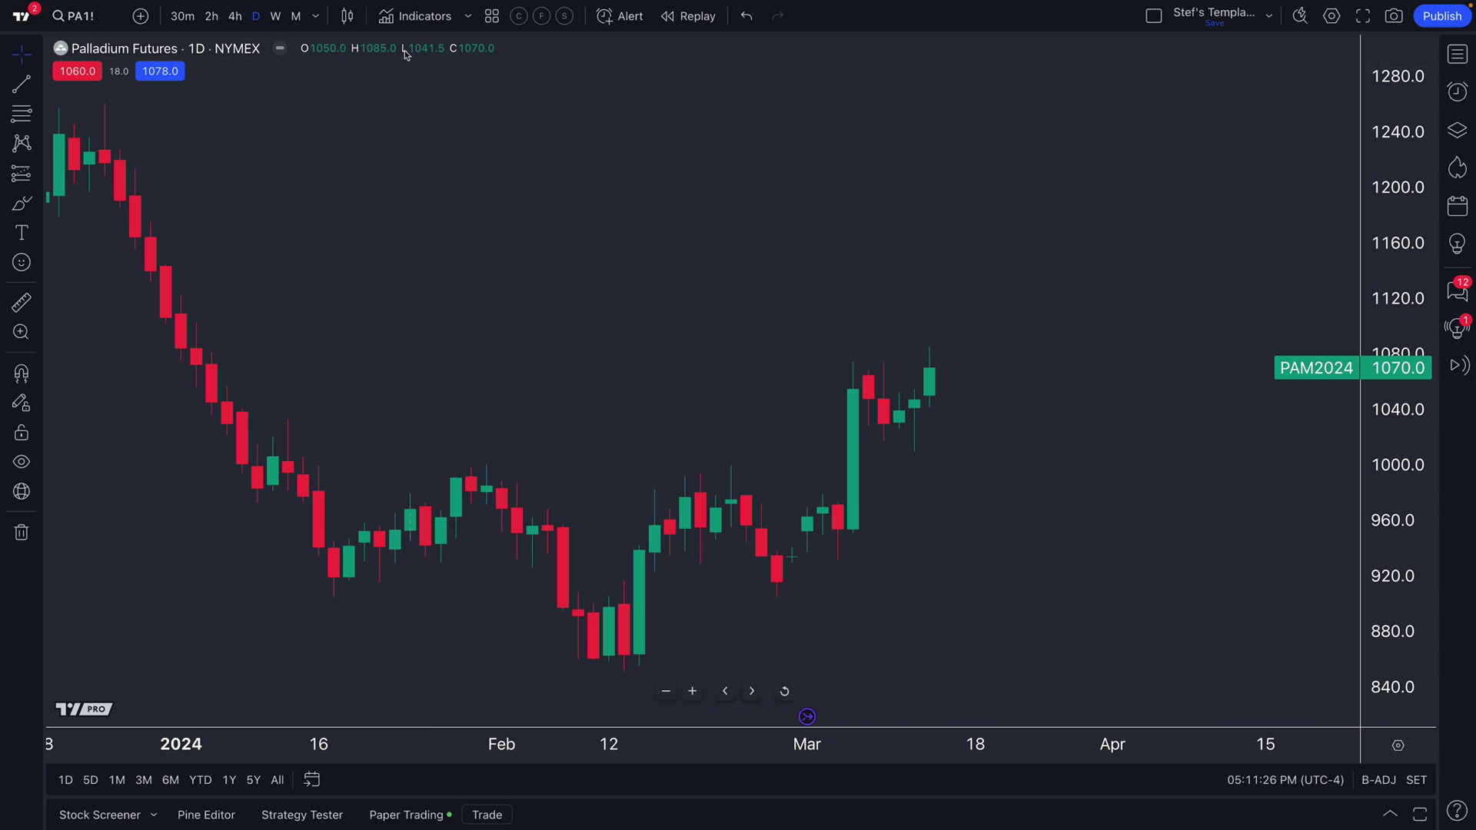
left_click(400, 24)
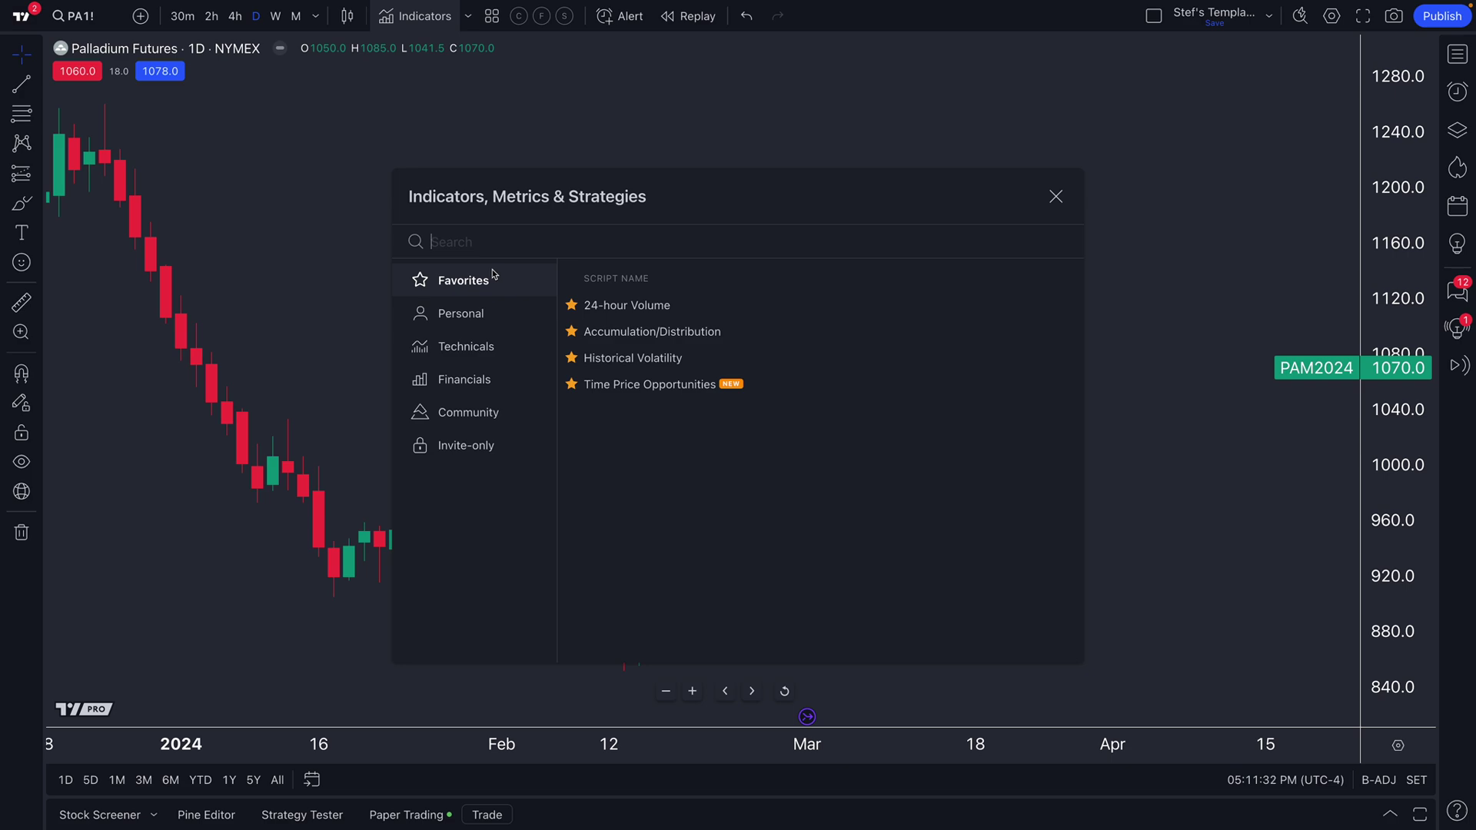
Step: Browse the Technicals category's Strategies, Profiles and Patterns tabs
left_click(478, 351)
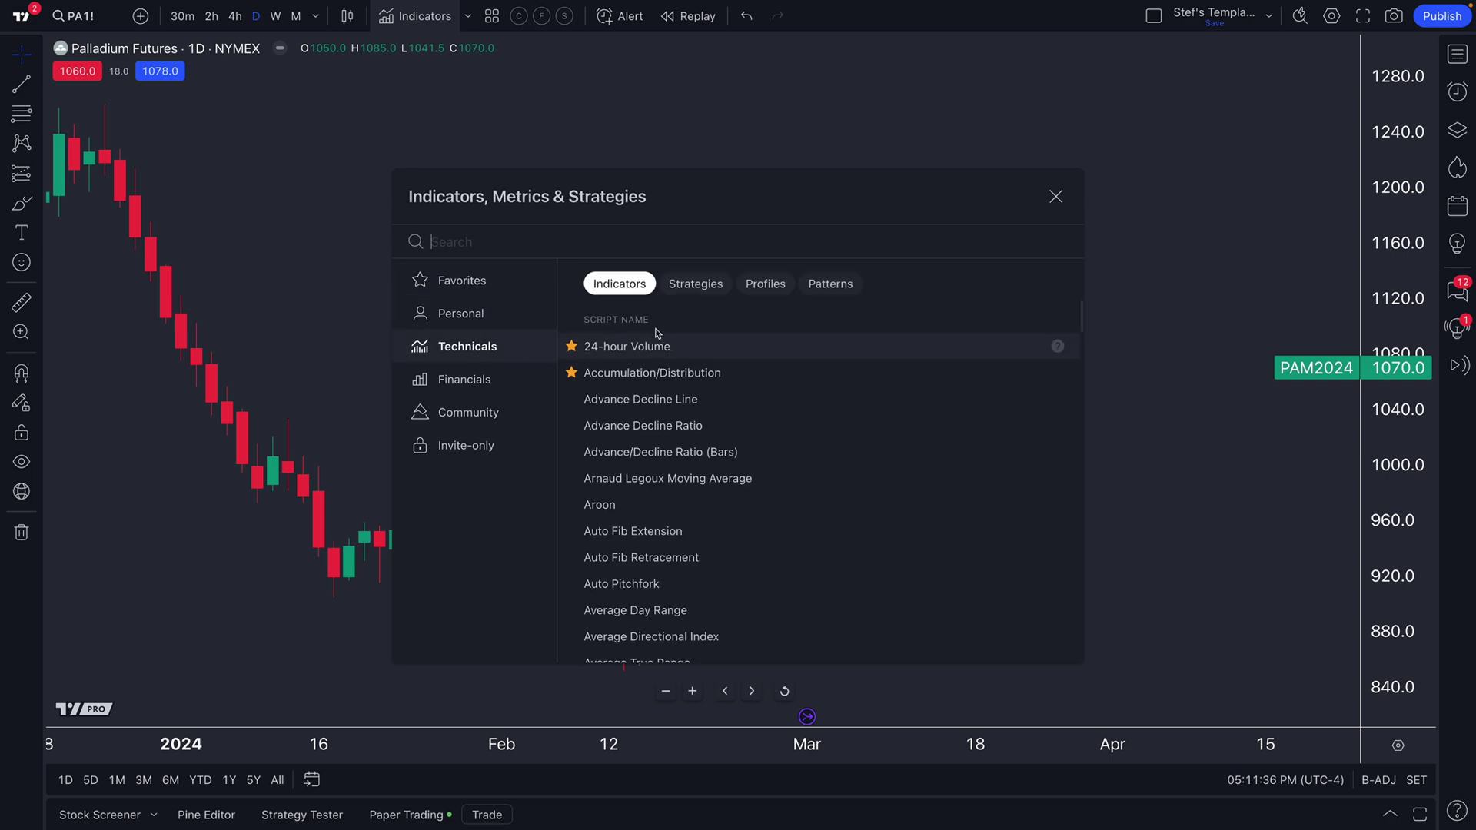
scroll(638, 451, "down", 2)
left_click(696, 284)
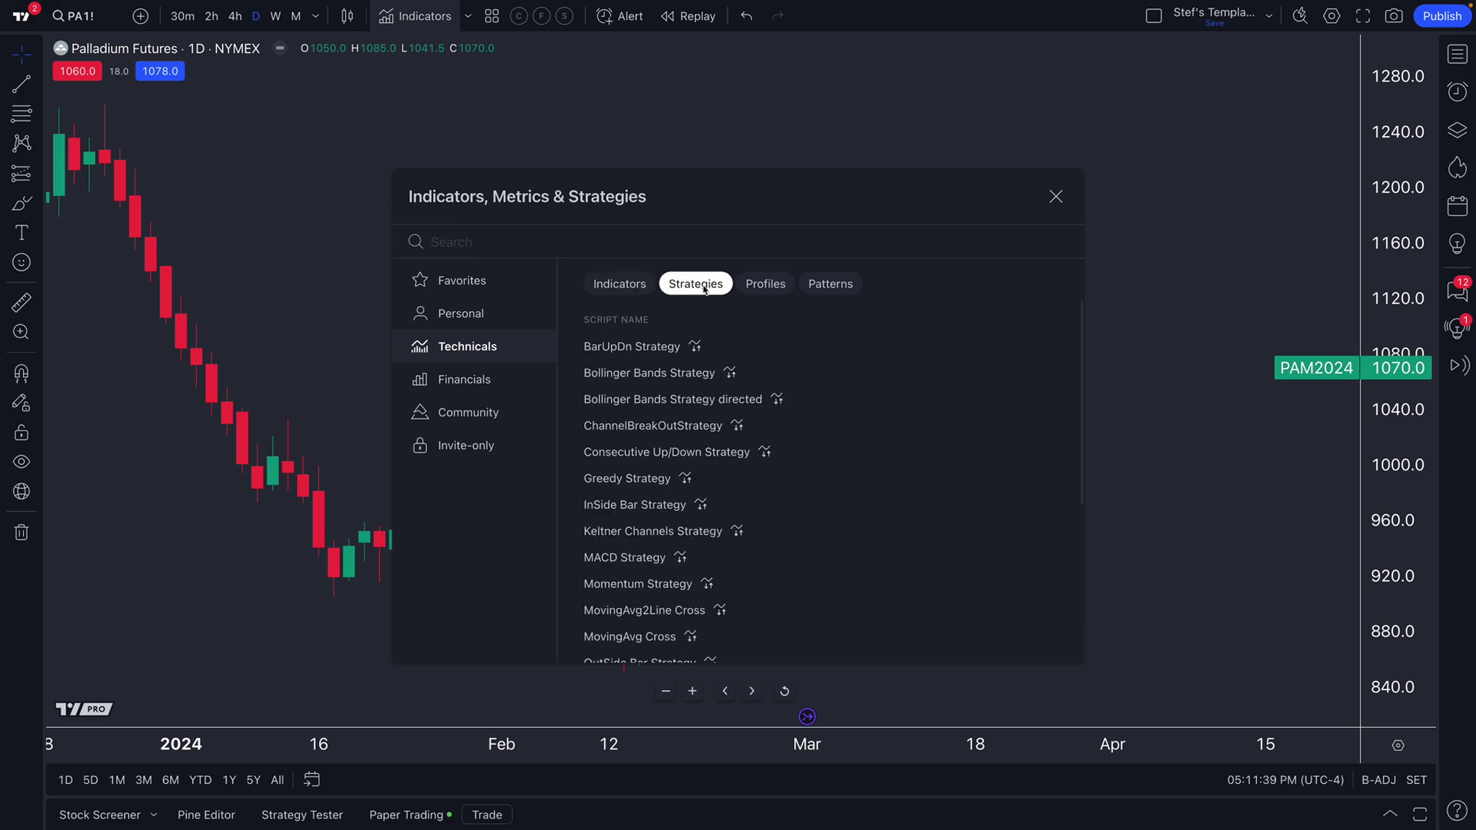
left_click(766, 285)
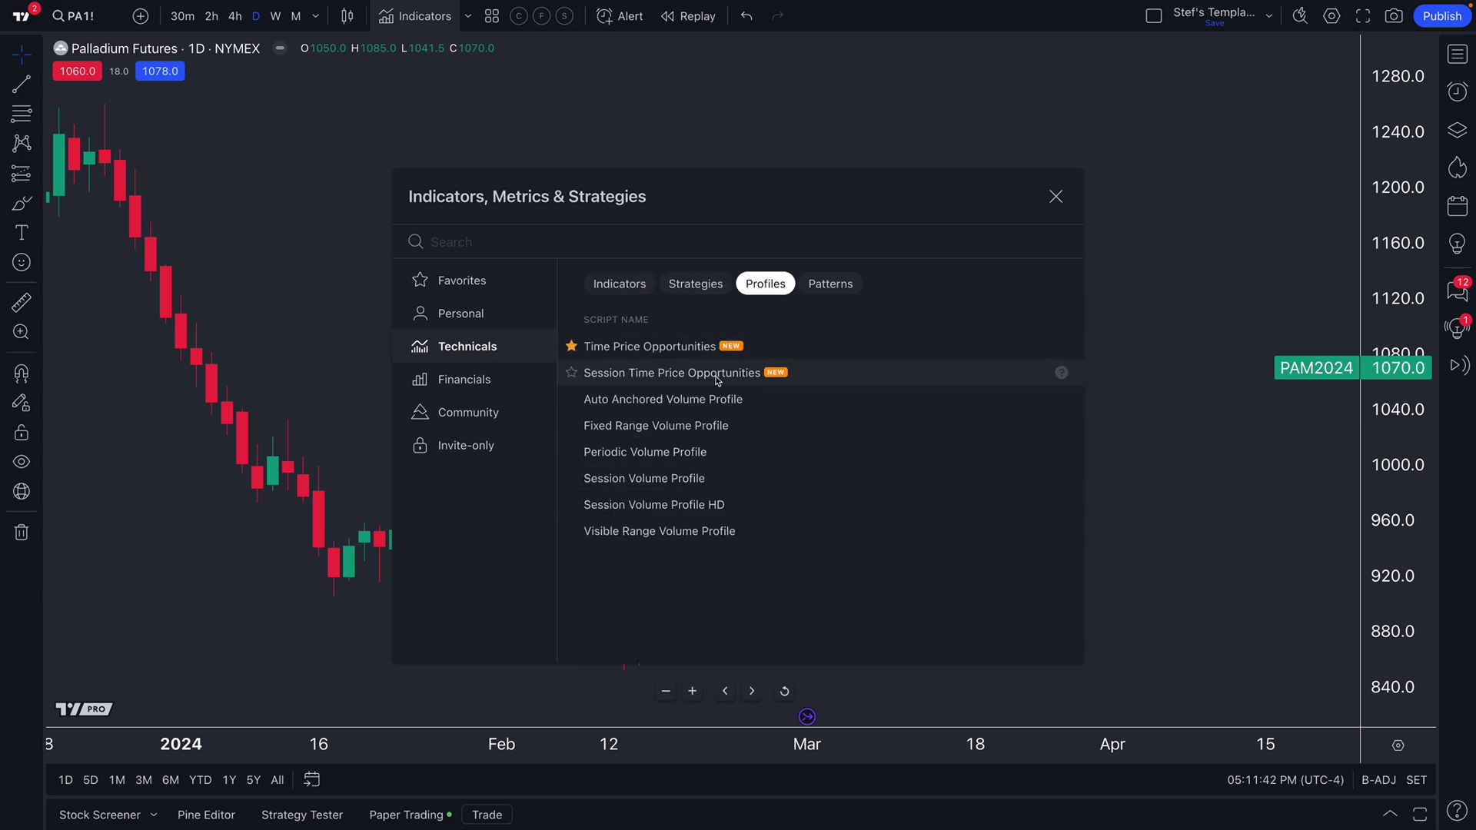
left_click(830, 284)
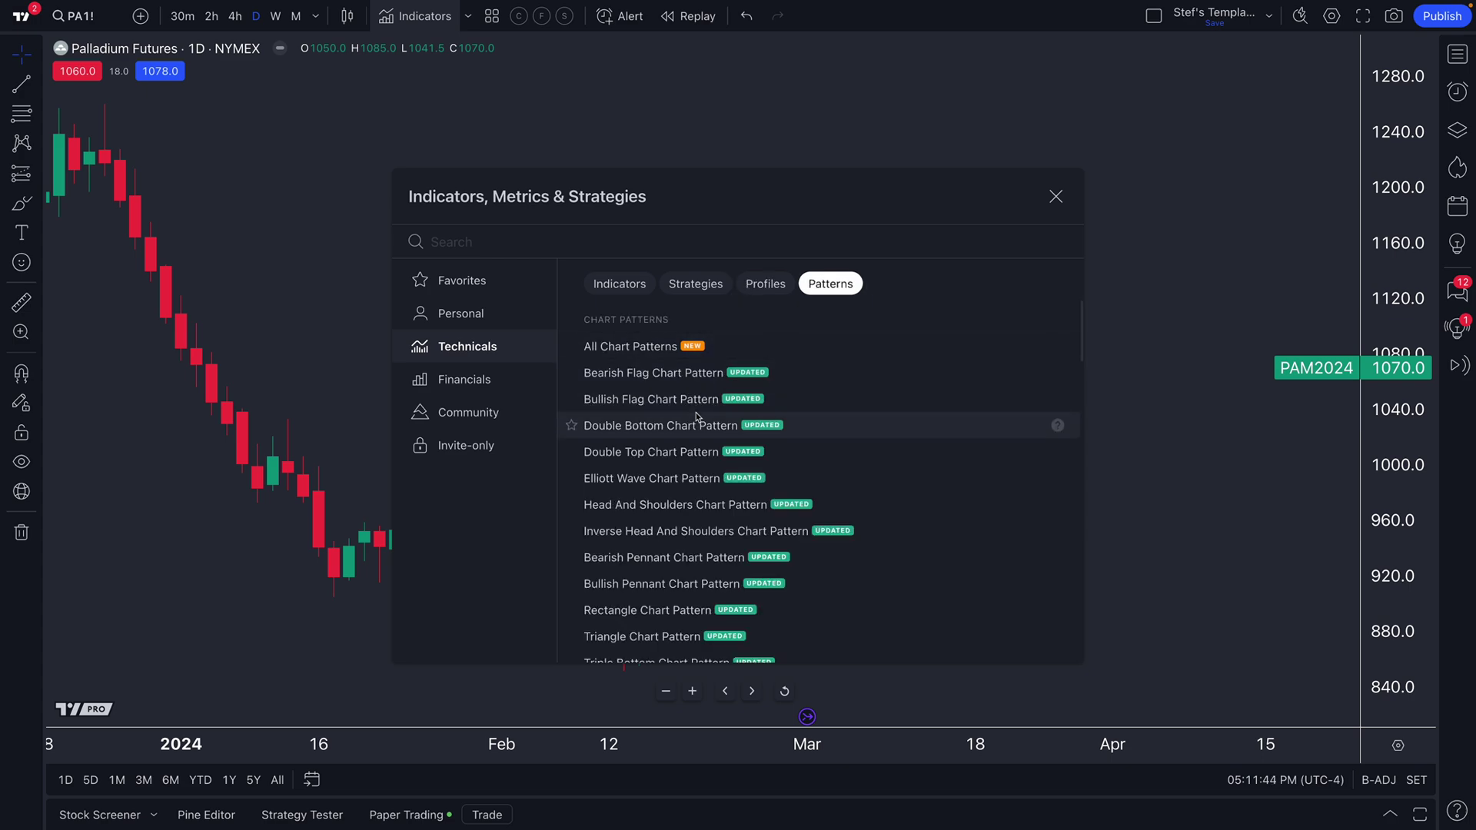
scroll(696, 414, "down", 8)
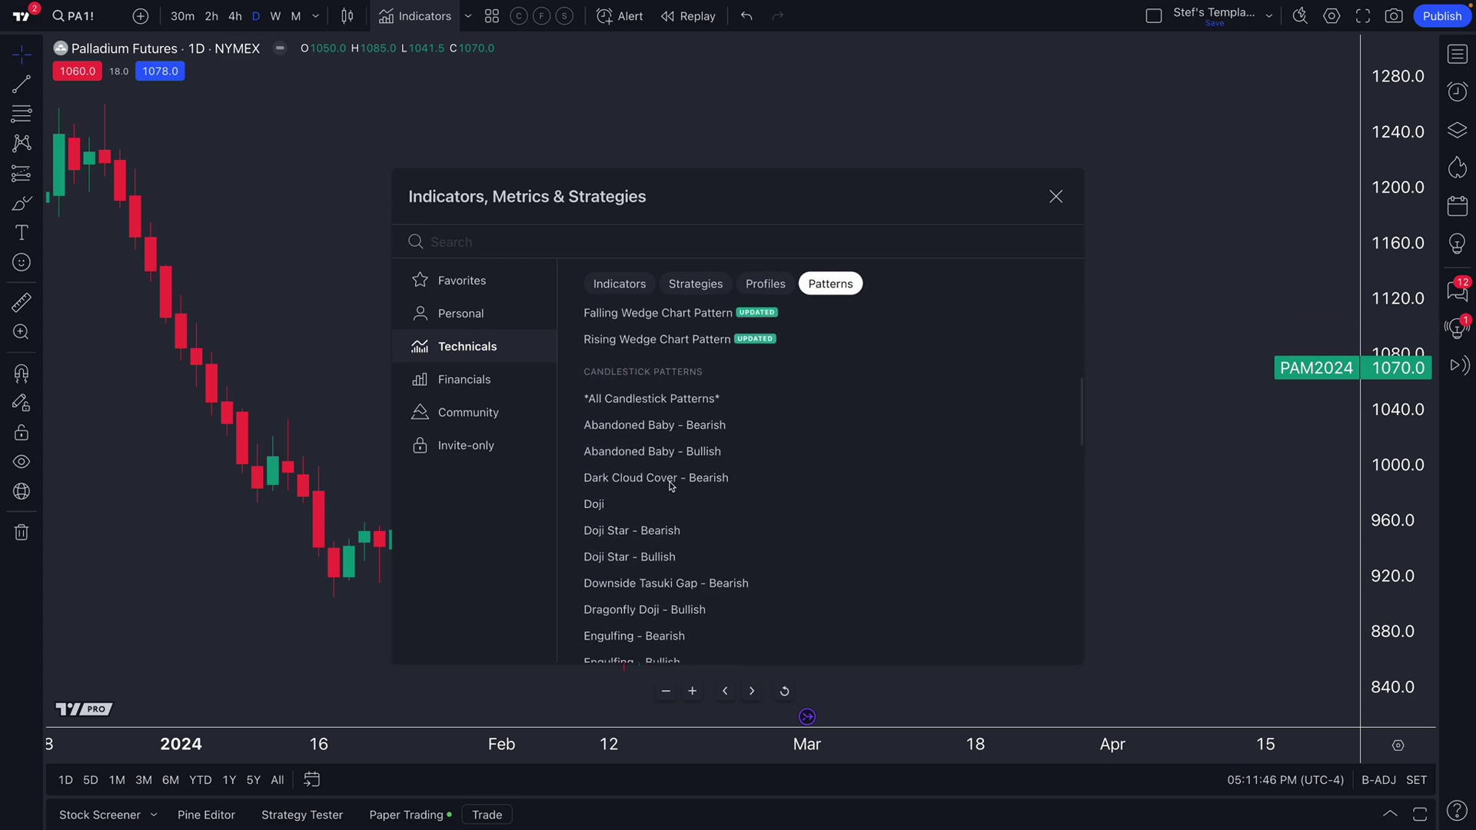
scroll(671, 484, "up", 5)
Step: View the Financials category, then scroll Community Editors' picks and focus the search box
left_click(493, 393)
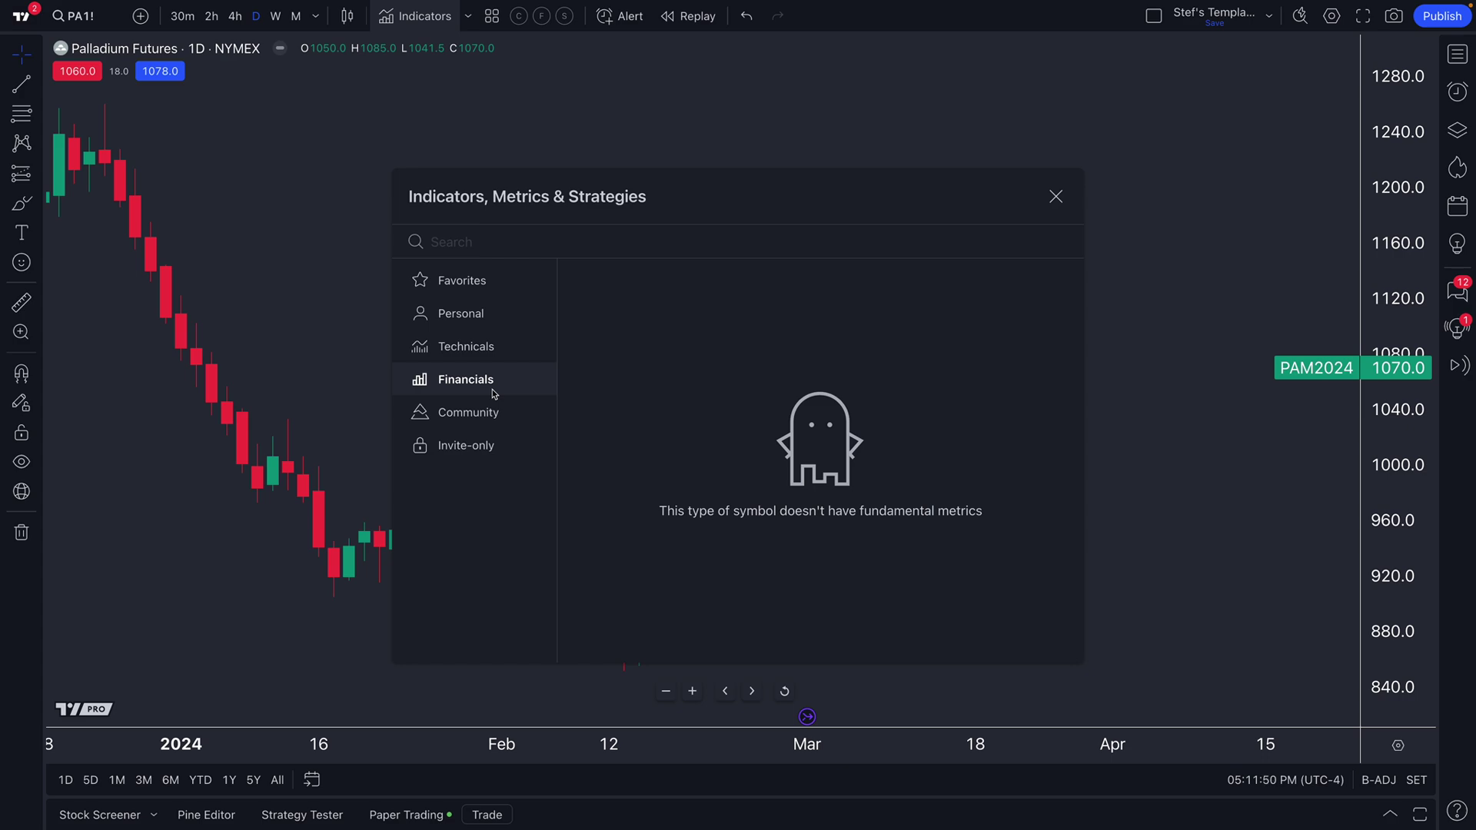
left_click(482, 415)
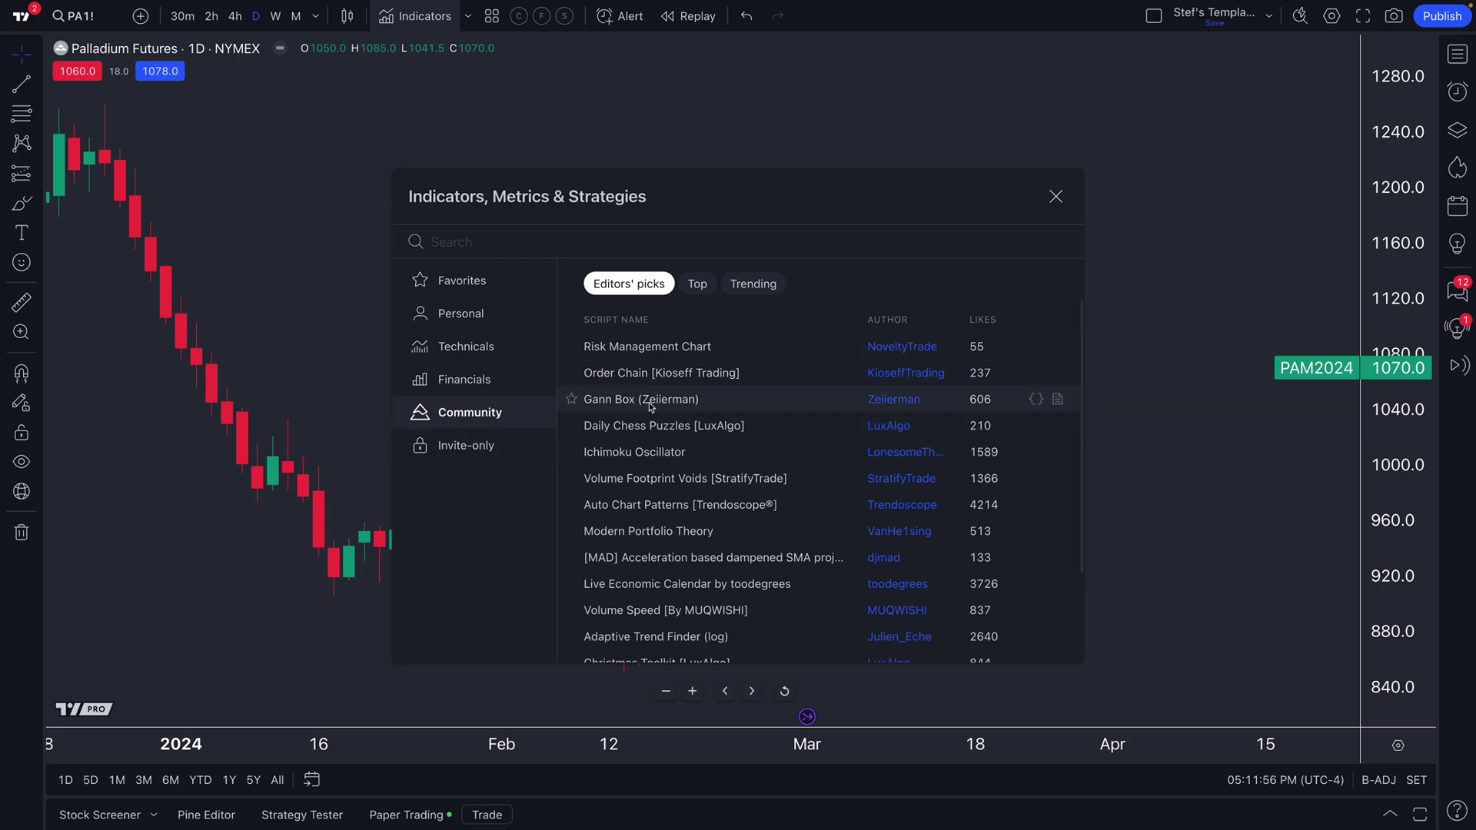
scroll(686, 573, "down", 3)
scroll(686, 572, "down", 2)
scroll(677, 500, "up", 5)
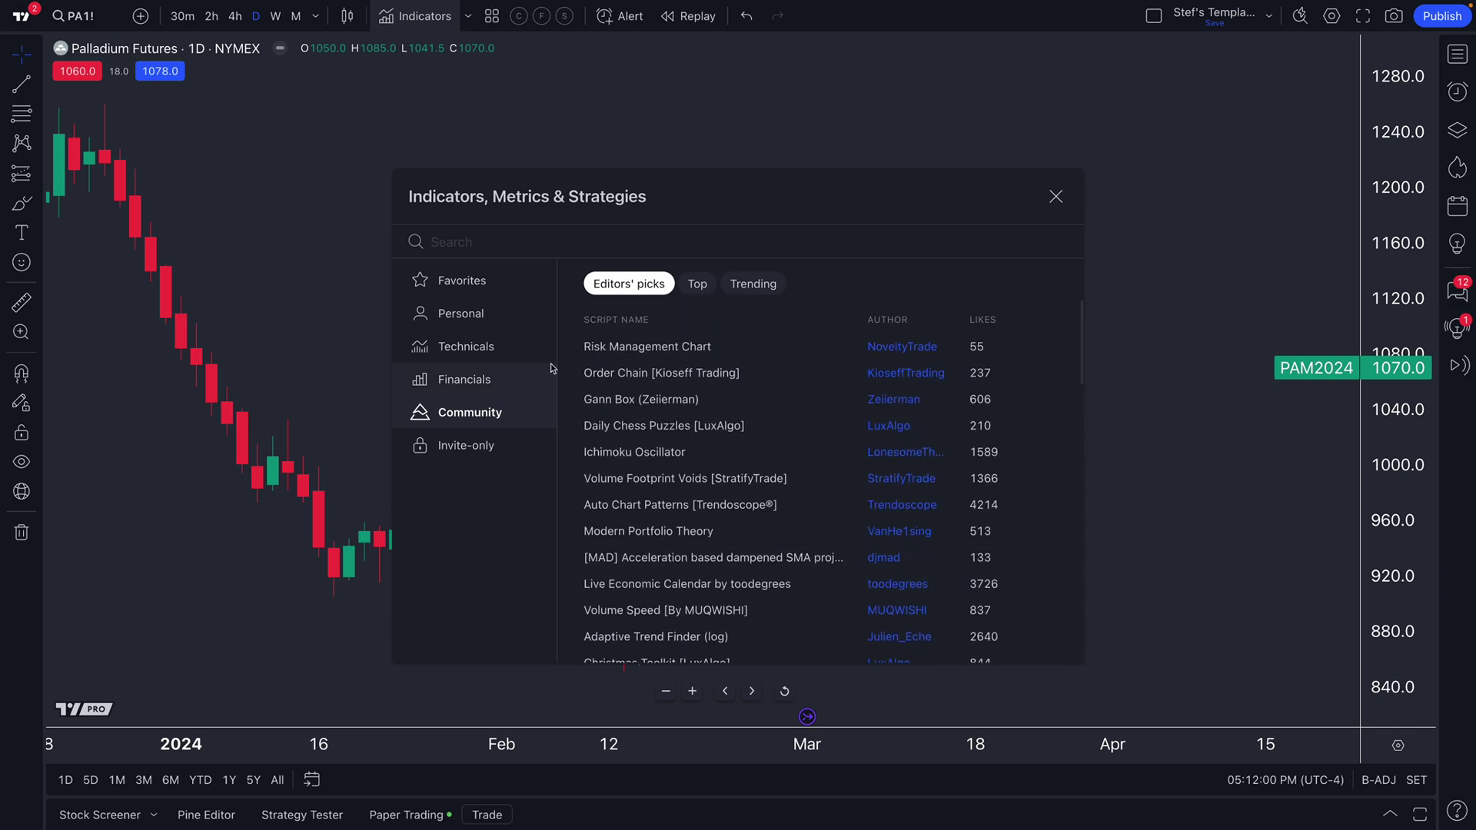
left_click(470, 247)
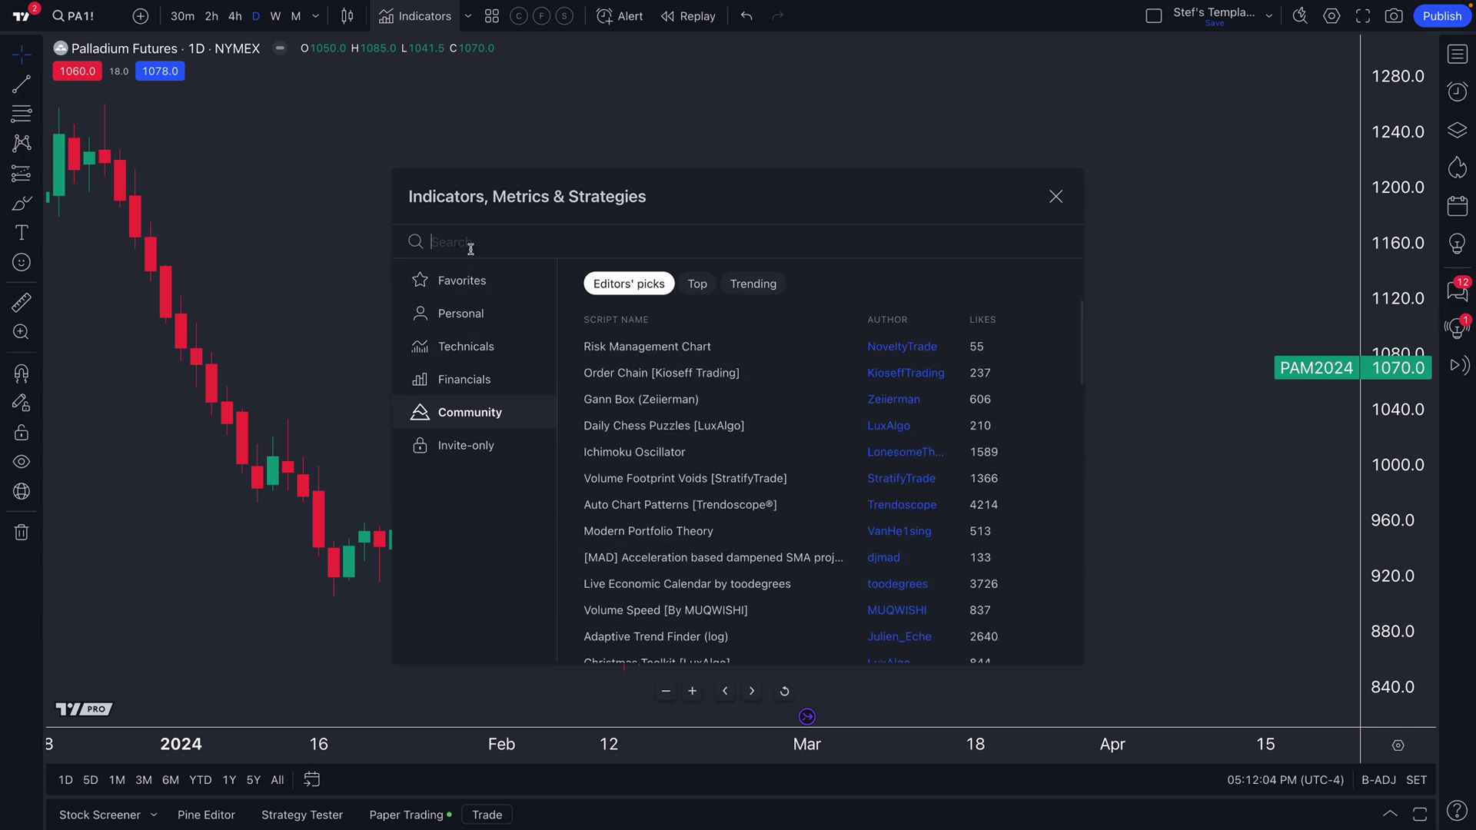
Step: Search 'COT' and add the COT Net Commercial vs Net Non-Commercial Positions indicator
type("COT")
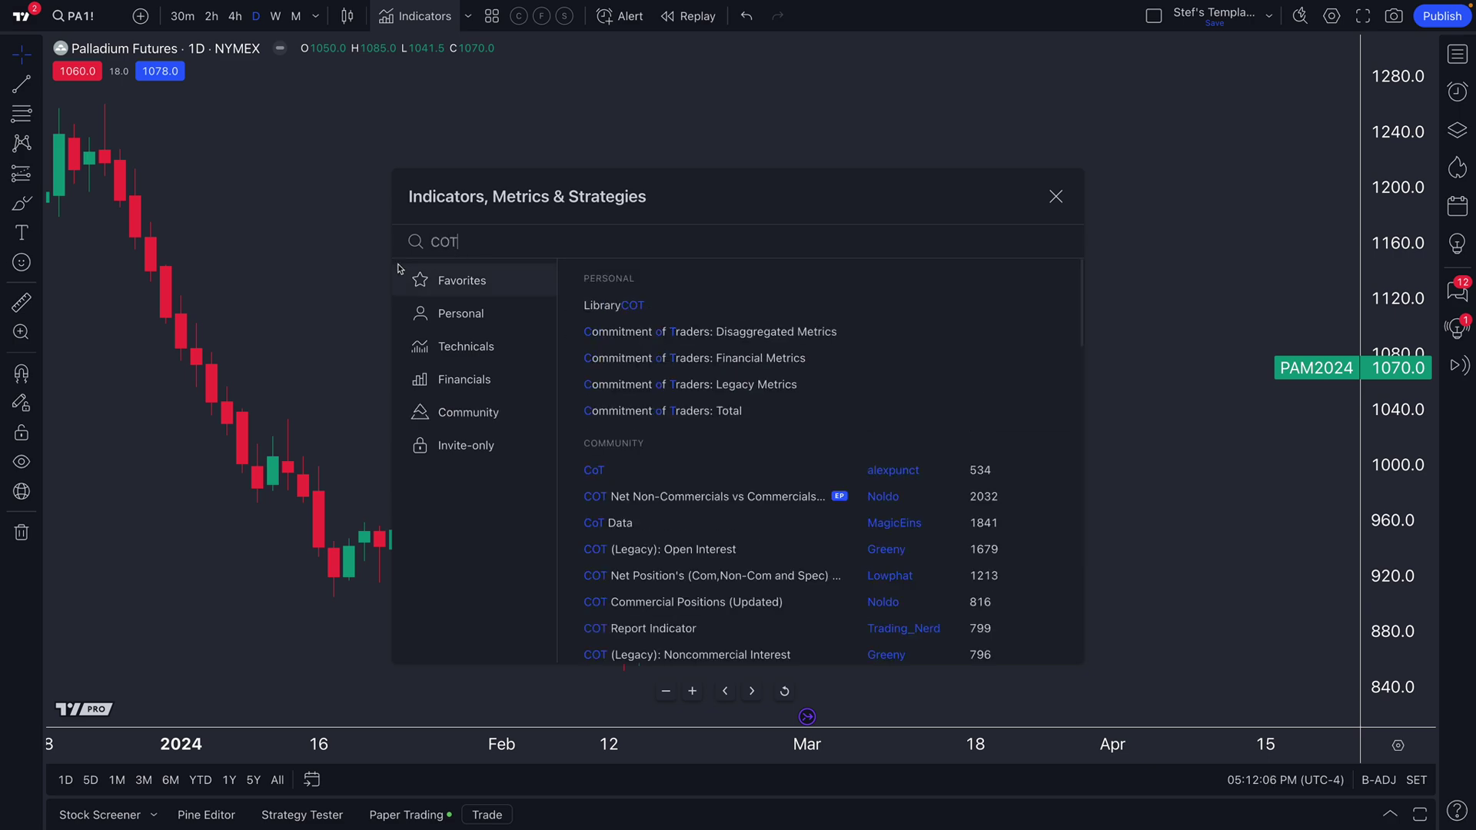
left_click_drag(490, 245, 444, 245)
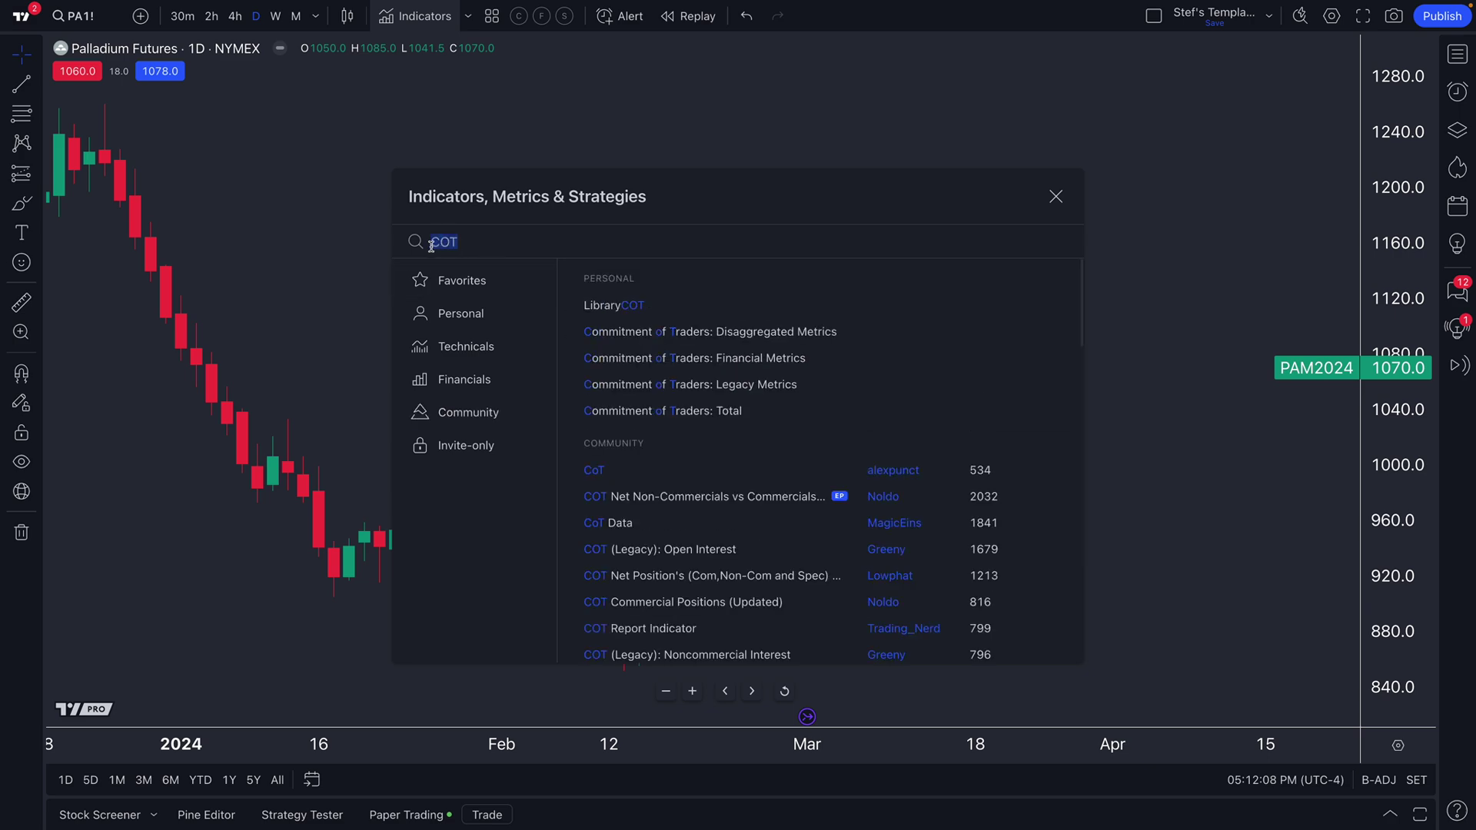
left_click(433, 244)
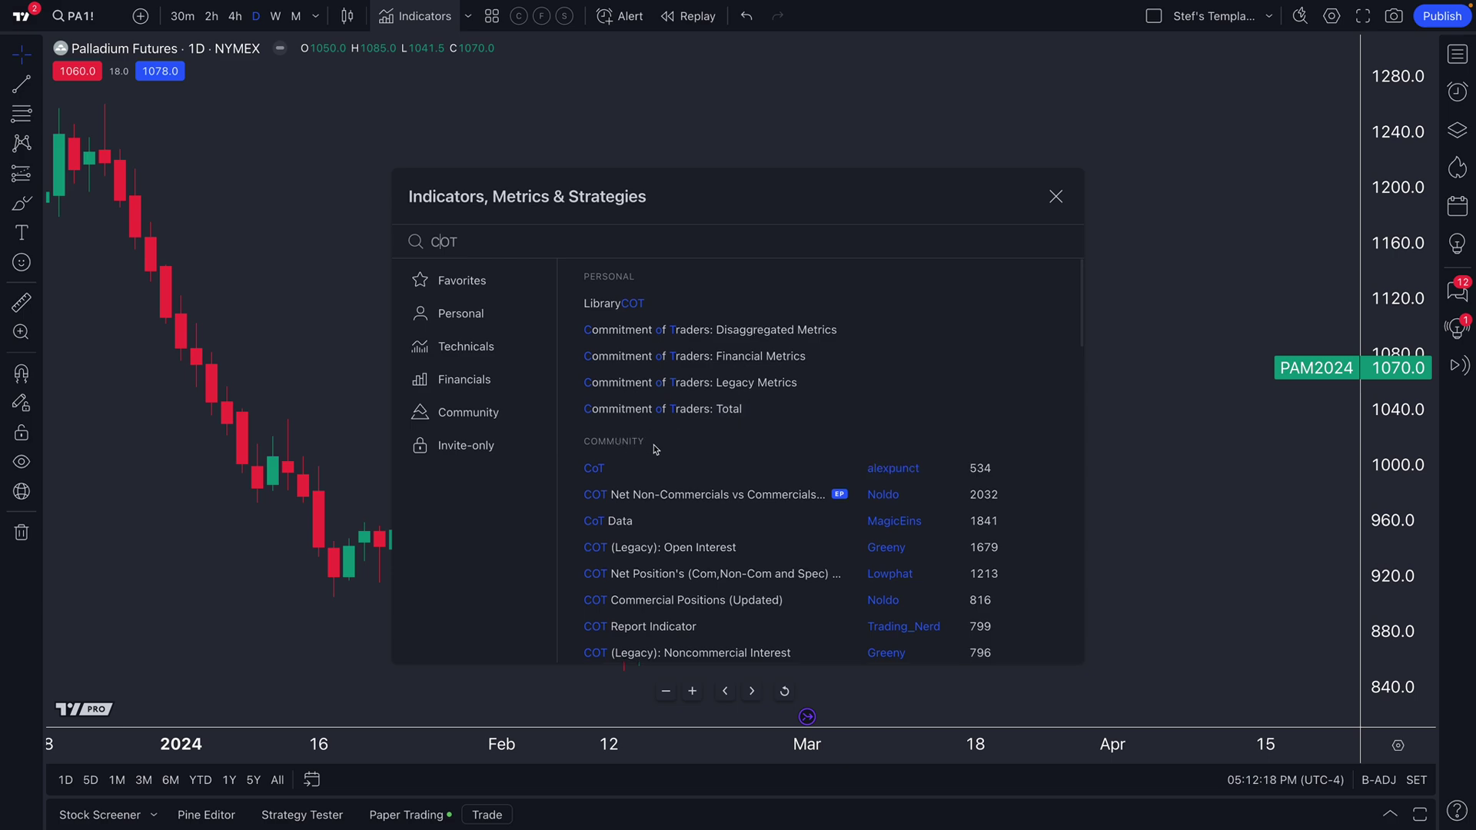
scroll(628, 450, "down", 2)
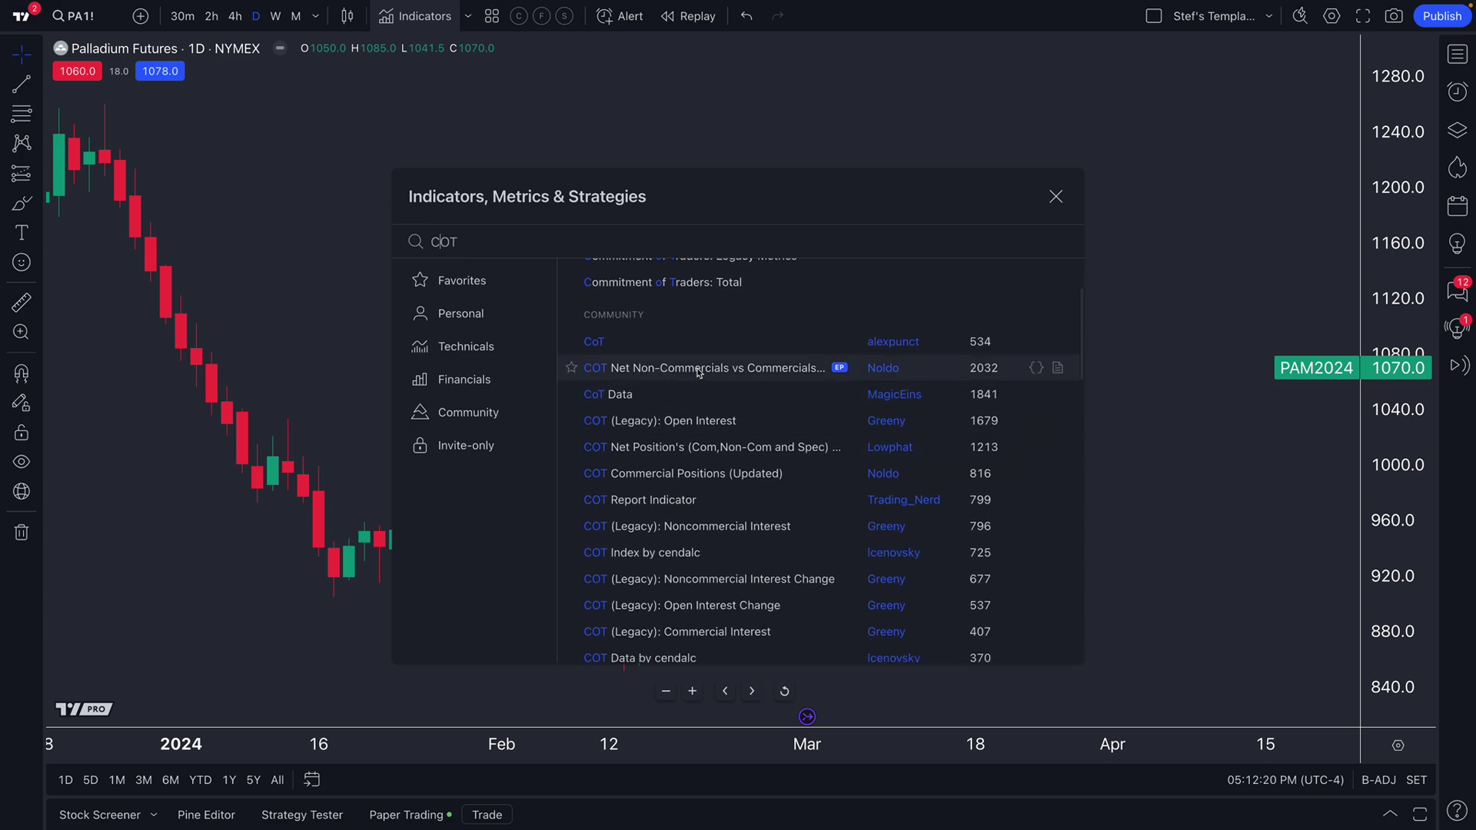
scroll(699, 372, "down", 6)
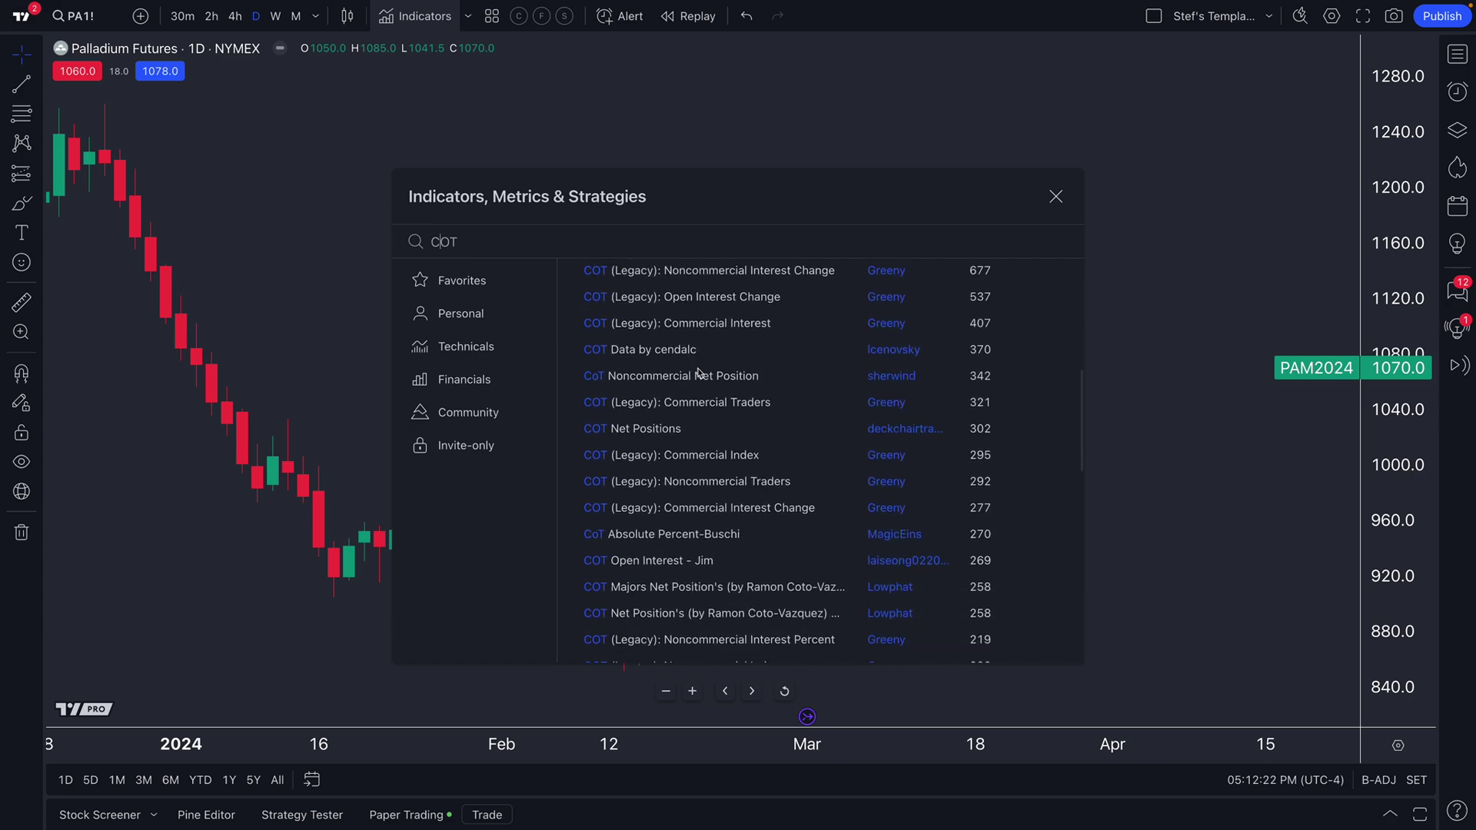
scroll(701, 372, "down", 5)
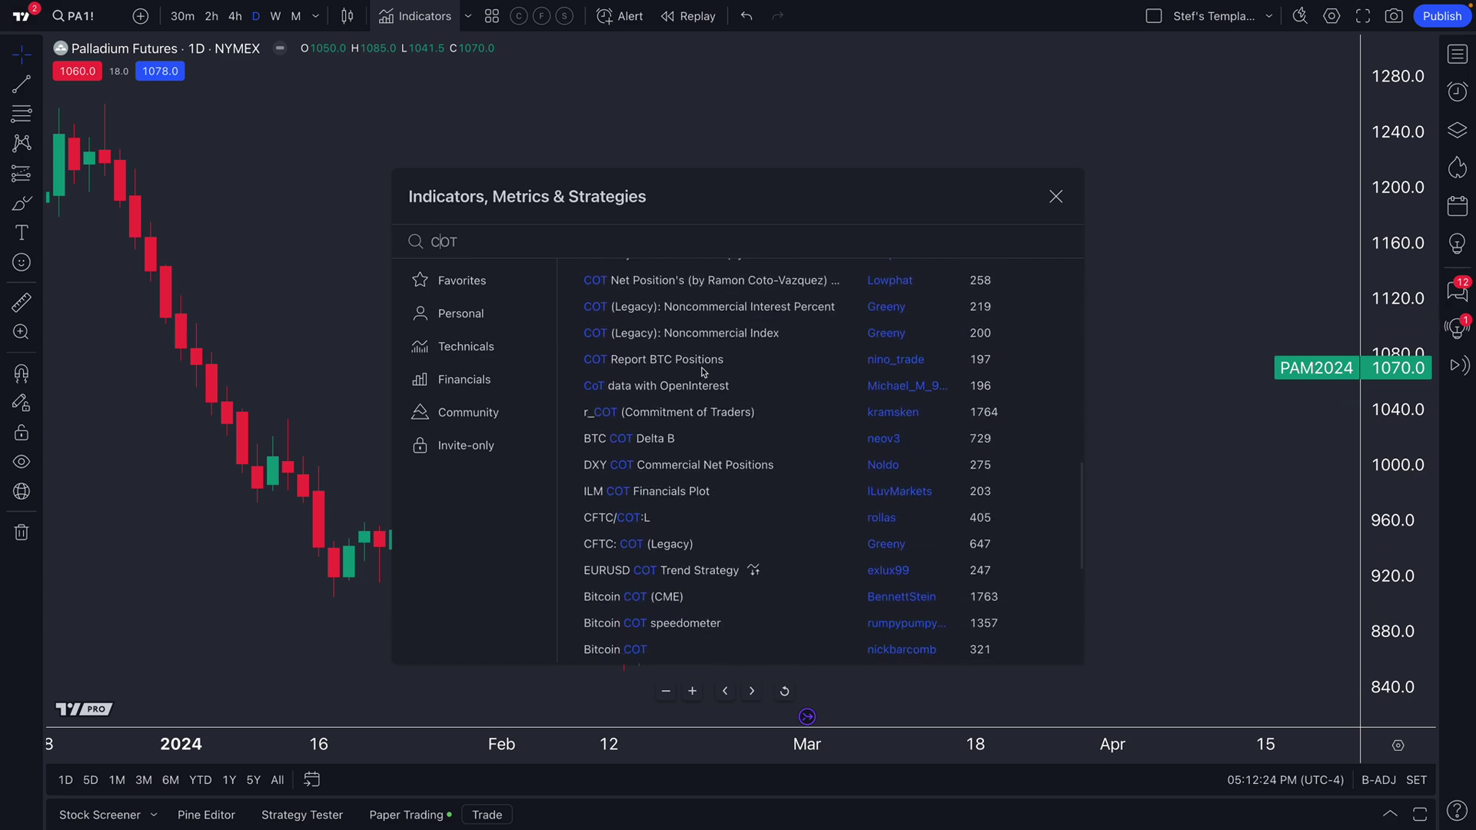
scroll(701, 372, "up", 12)
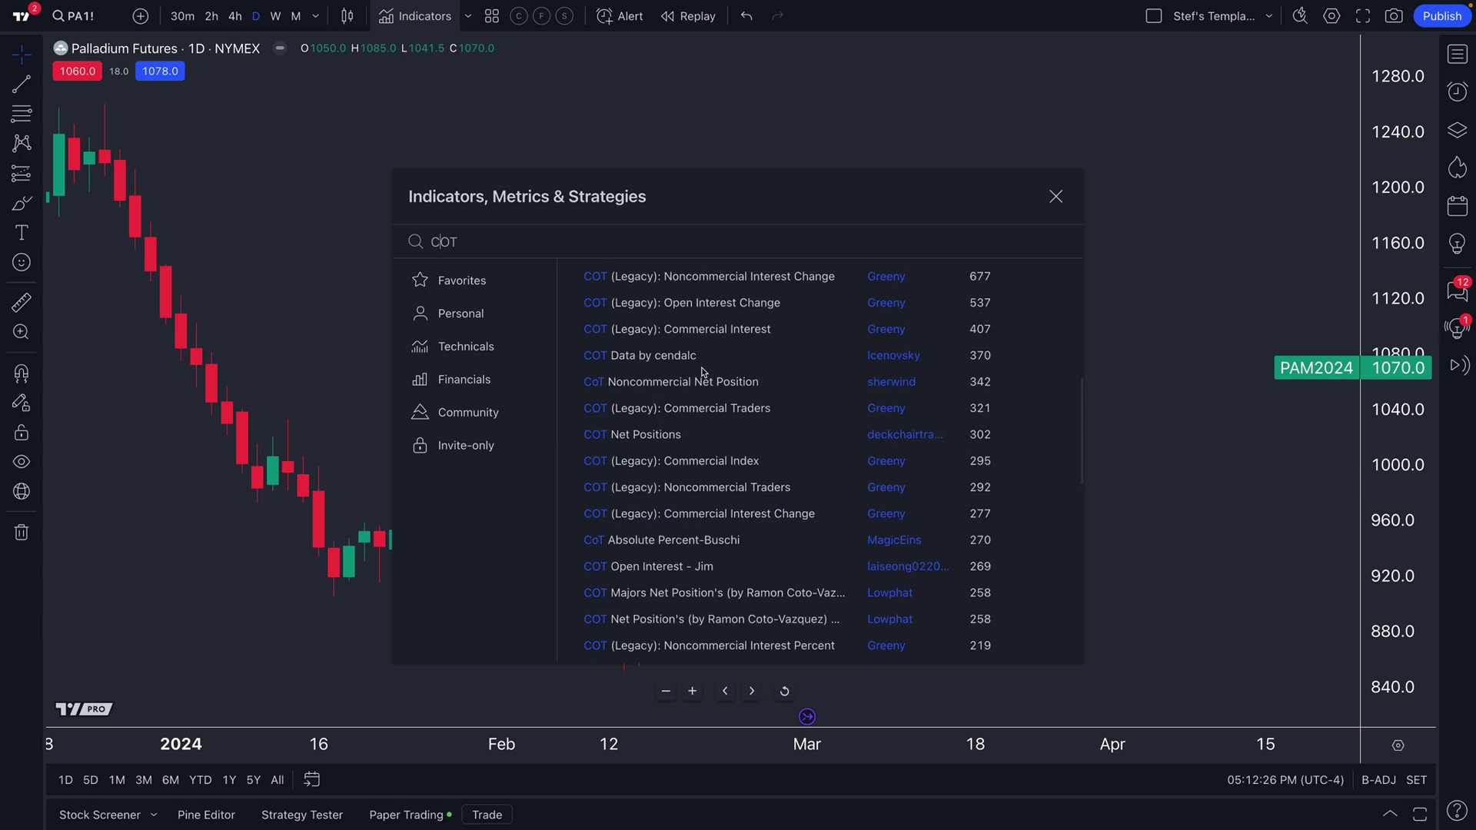
scroll(702, 372, "up", 2)
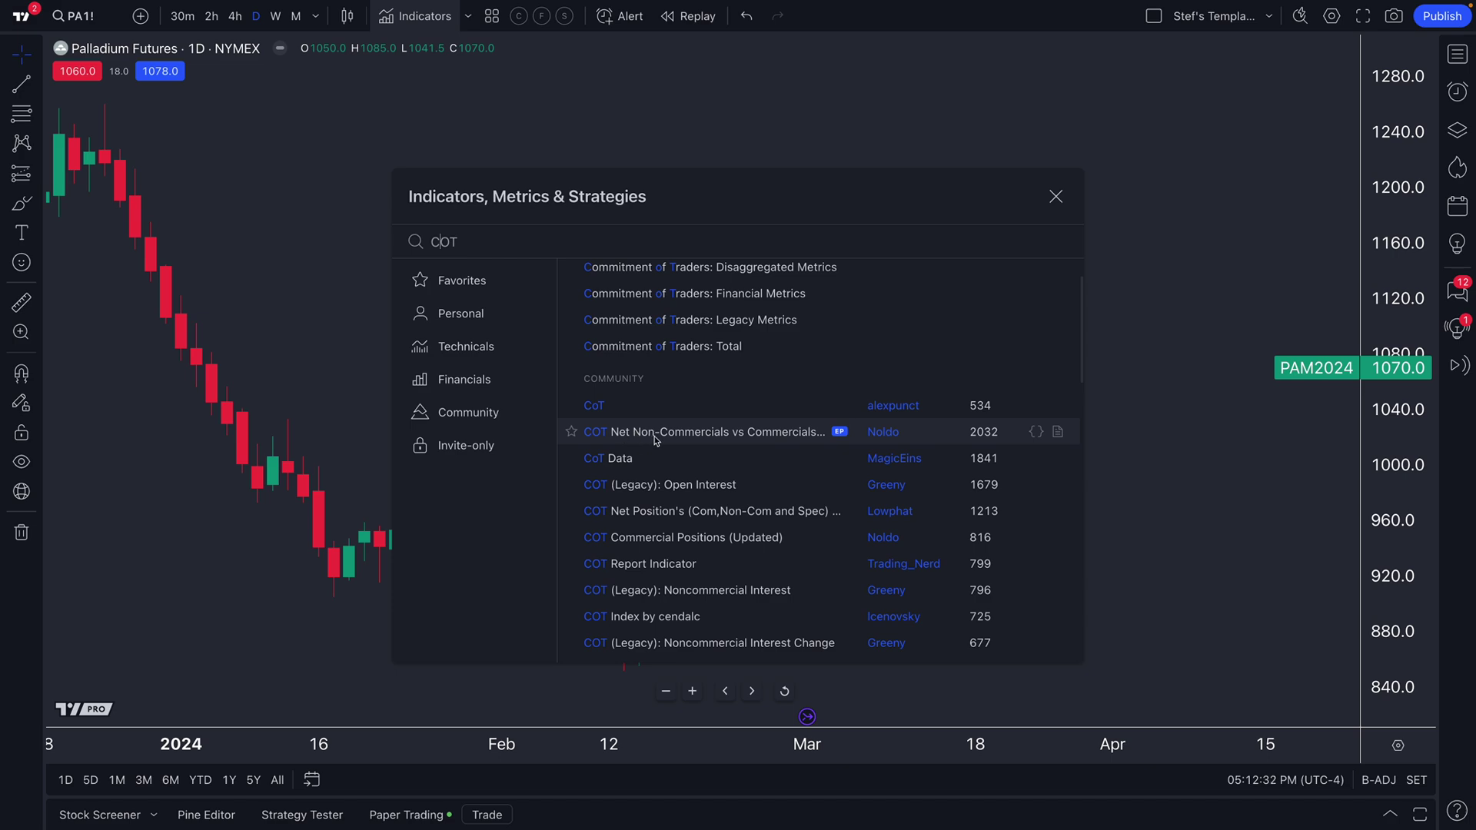
left_click(681, 432)
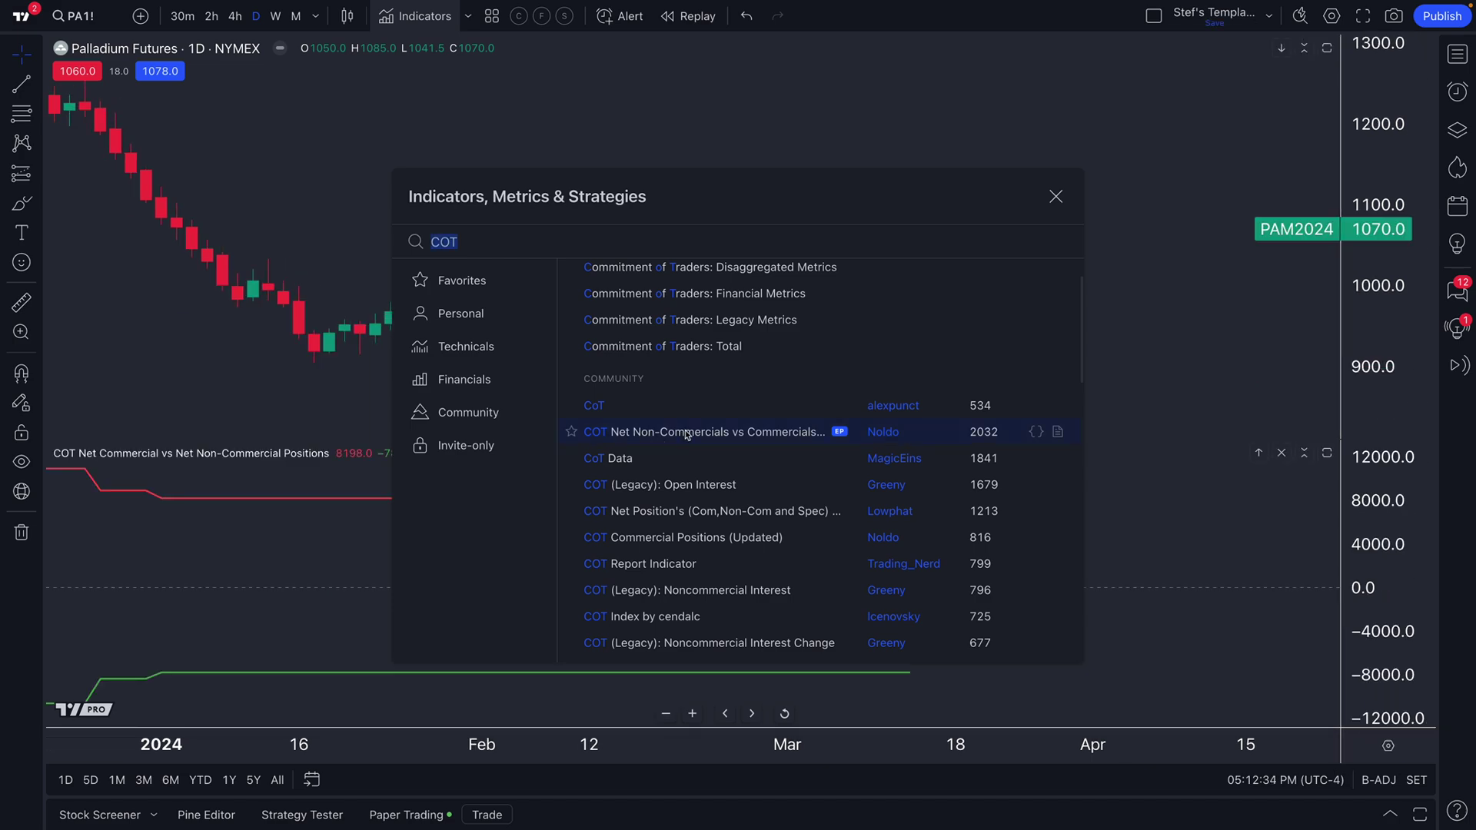
Step: Close the indicators dialog, then zoom out and pan the chart toward recent bars
left_click(1053, 198)
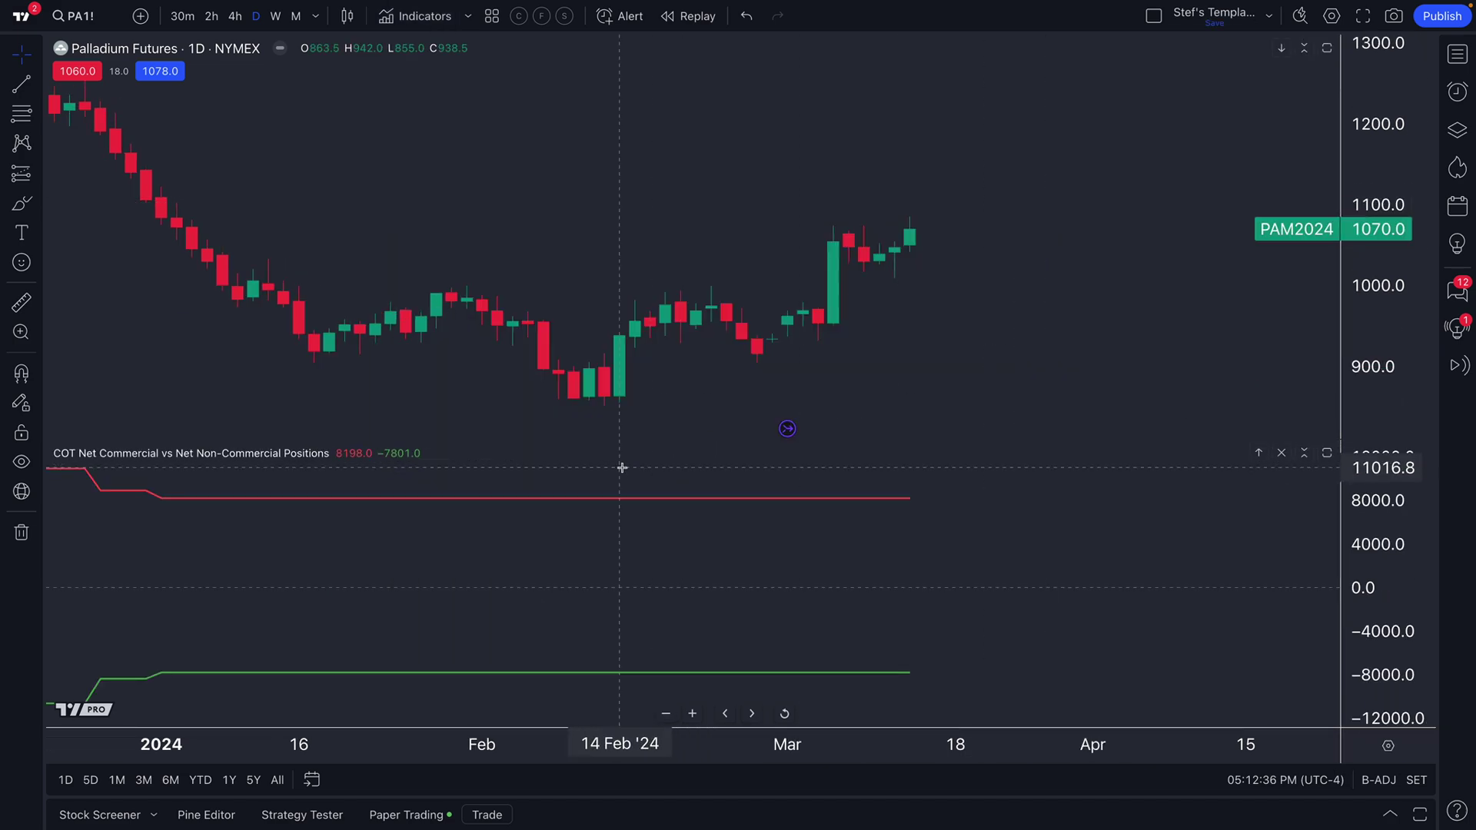
scroll(615, 353, "down", 3)
scroll(614, 344, "down", 10)
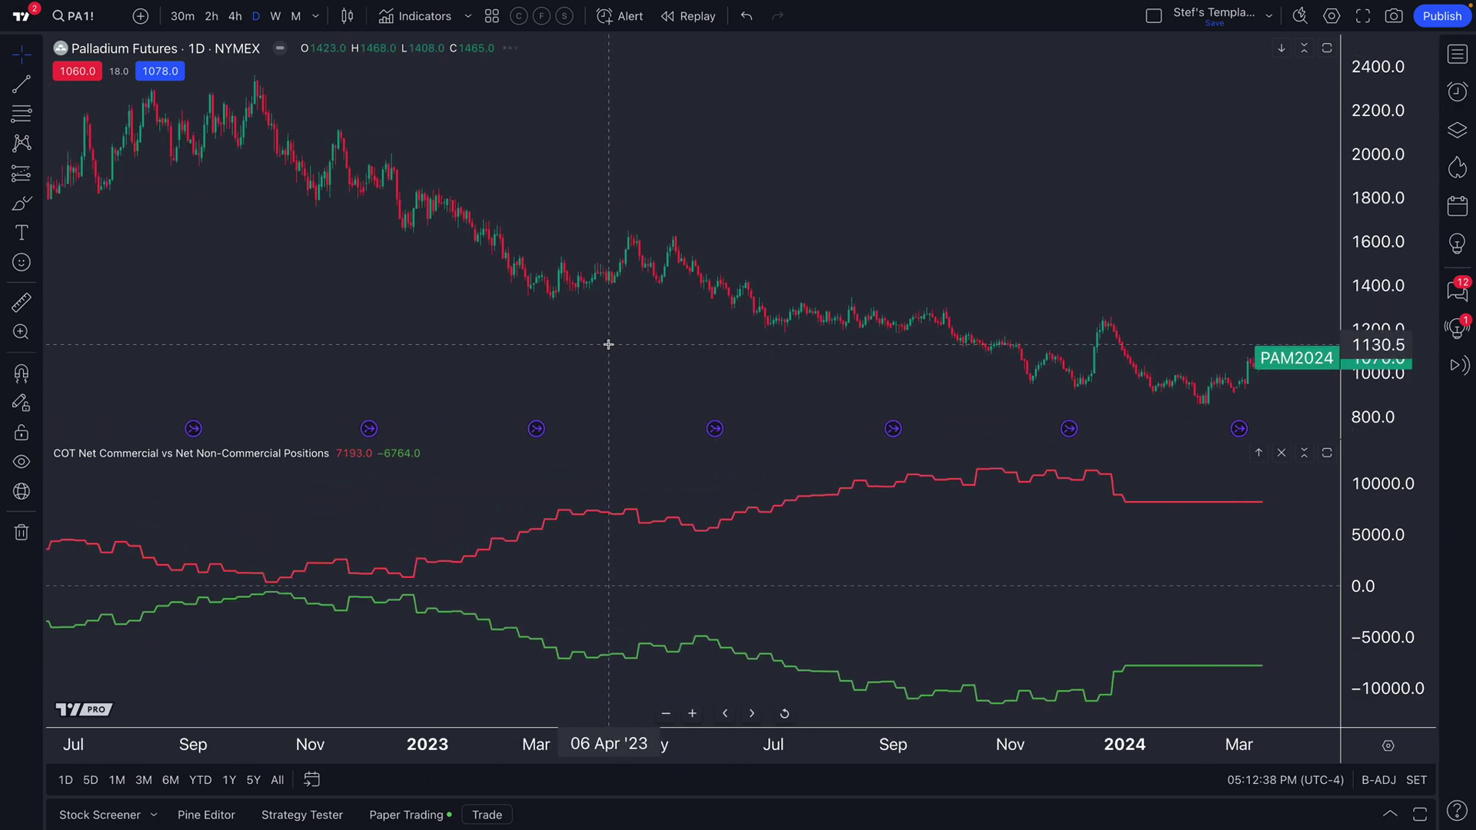
left_click_drag(644, 361, 429, 352)
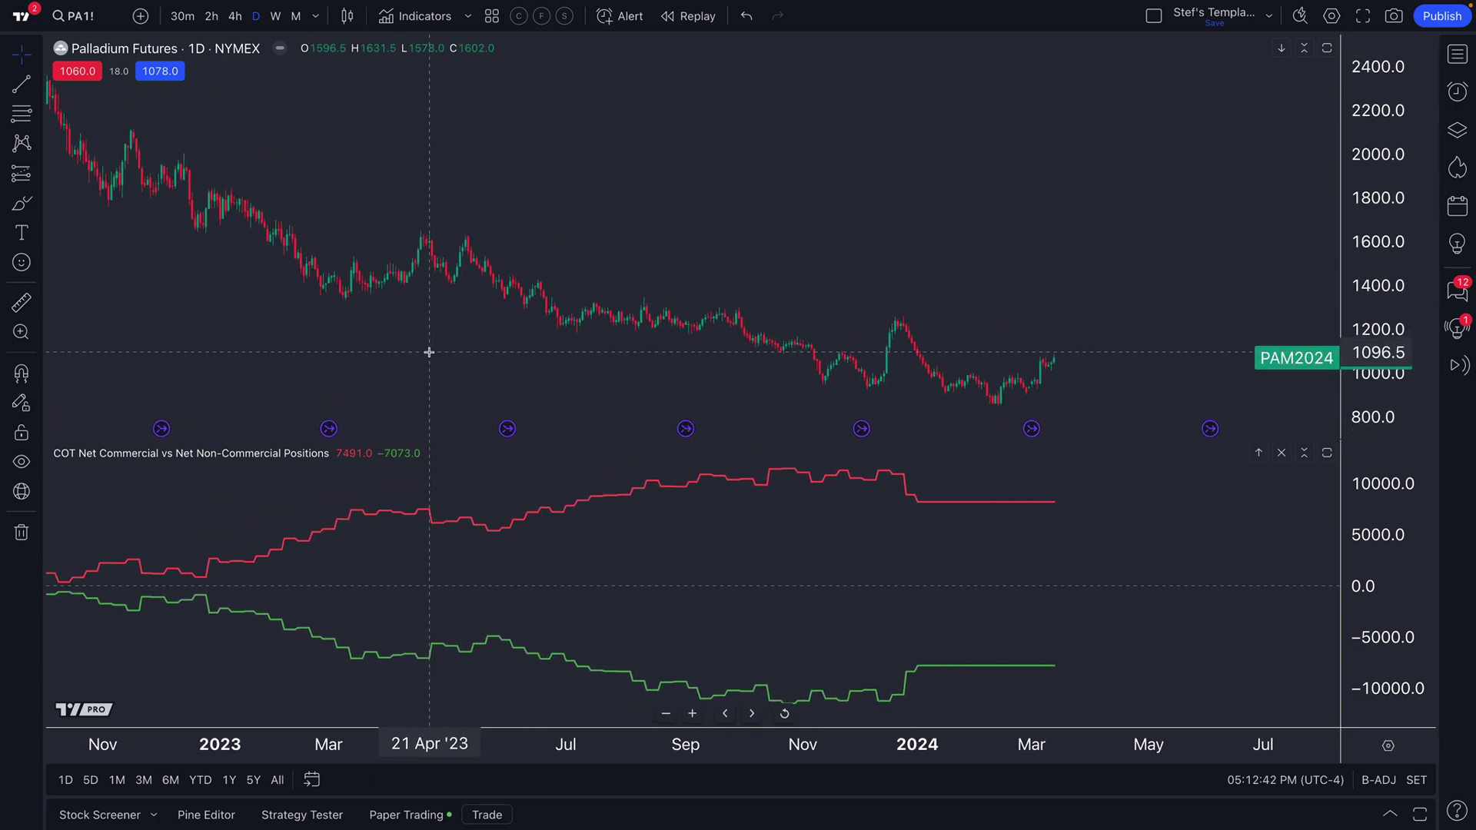
left_click(1147, 28)
Step: Switch to the 2-chart layout and load Crude Oil futures (CL) in the right chart
left_click(1174, 90)
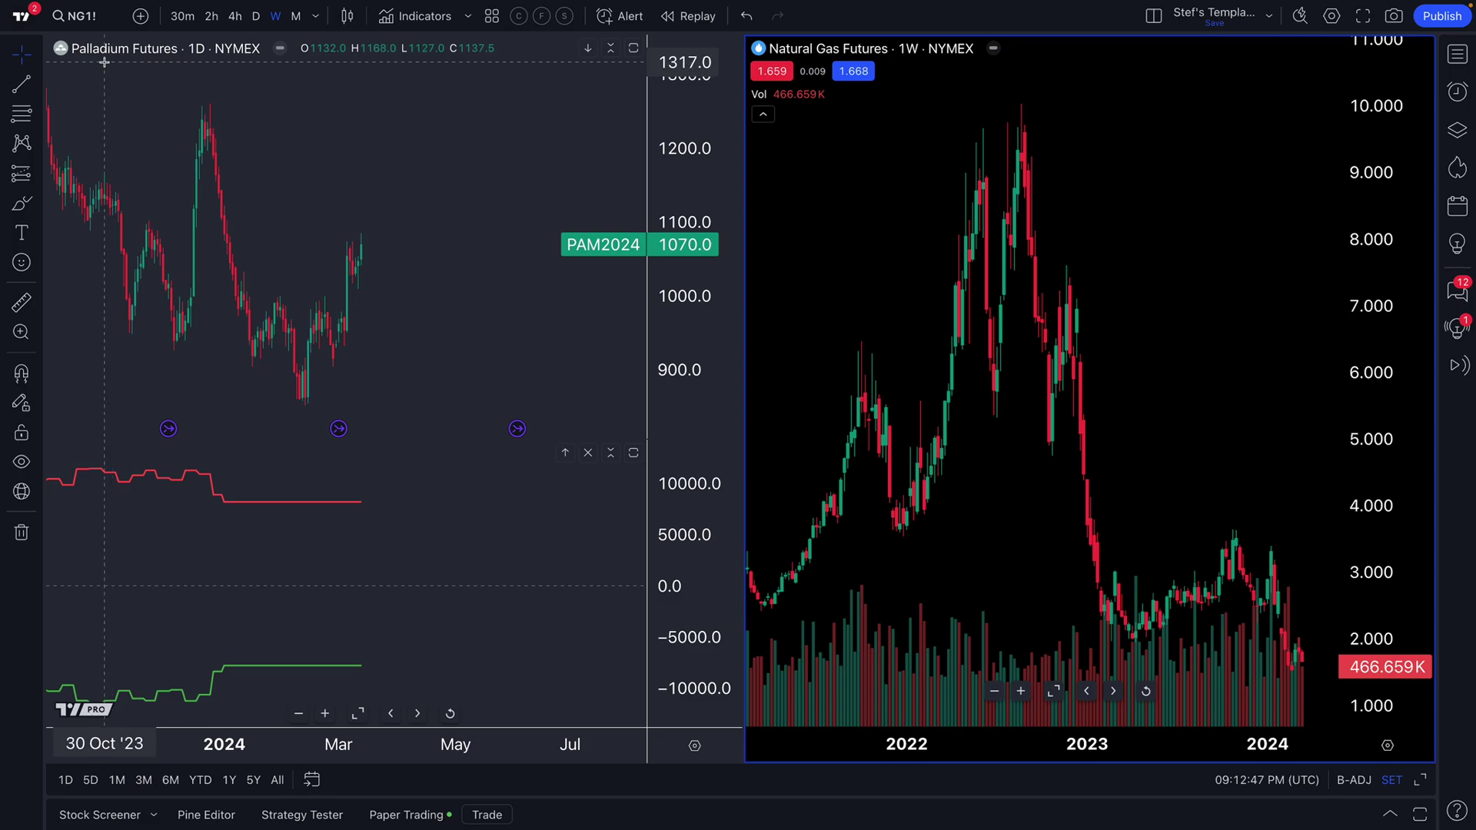
left_click(86, 18)
type("CL")
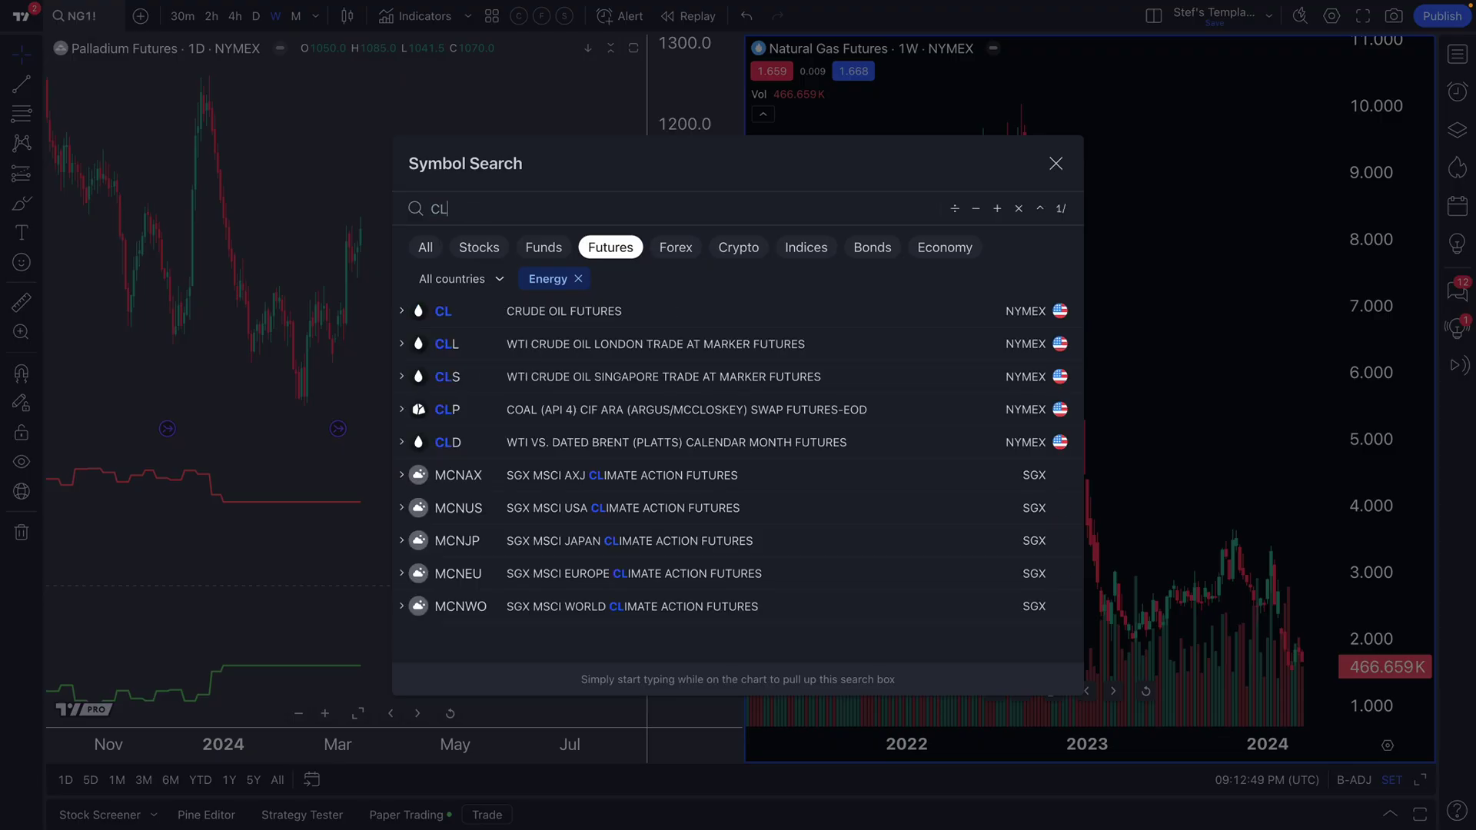
left_click(674, 304)
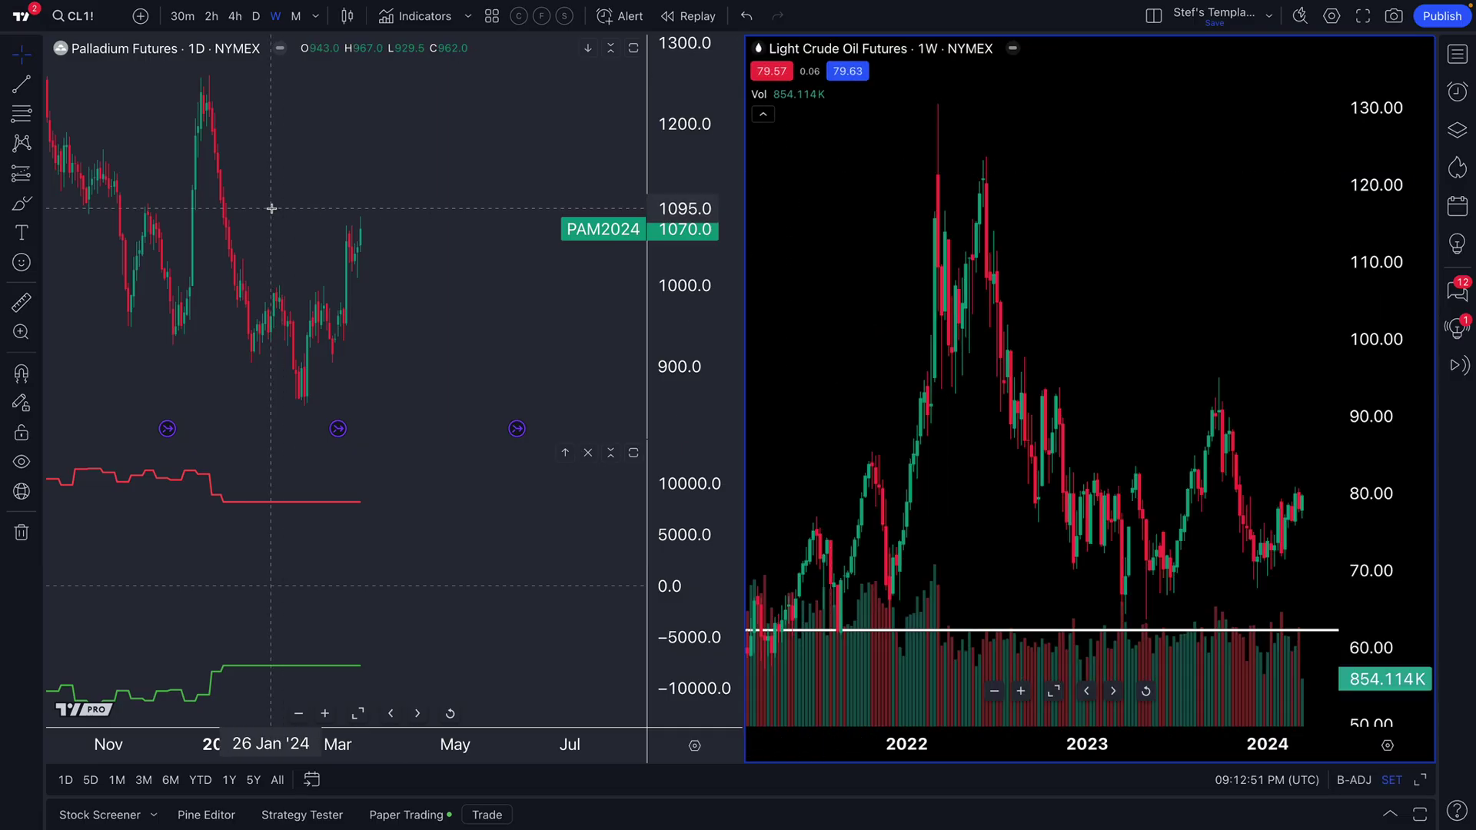
Step: Set the left chart to Henry Hub Natural Gas futures and widen the left pane
left_click(353, 215)
left_click(98, 22)
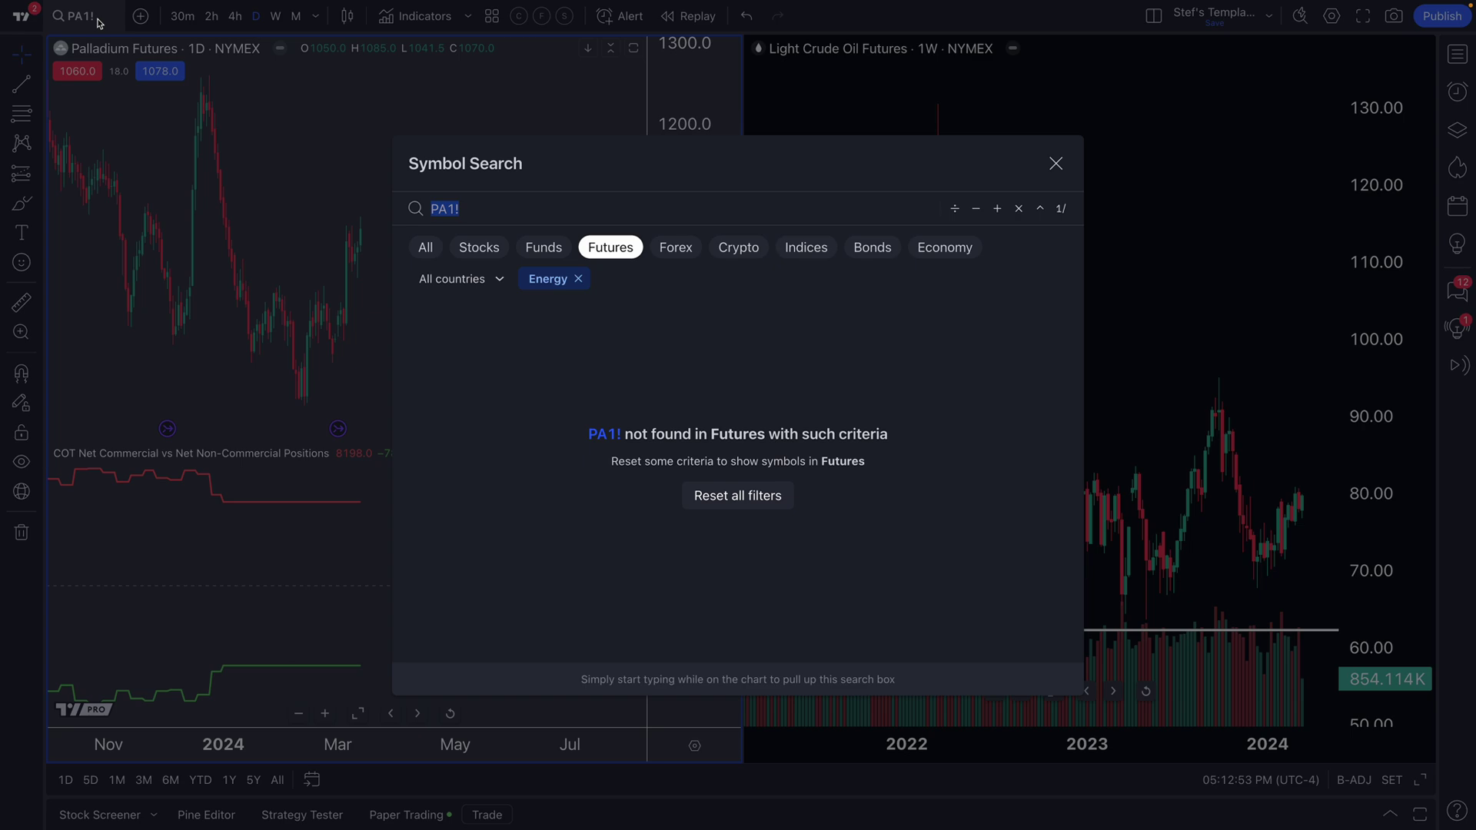
type("NATURAL")
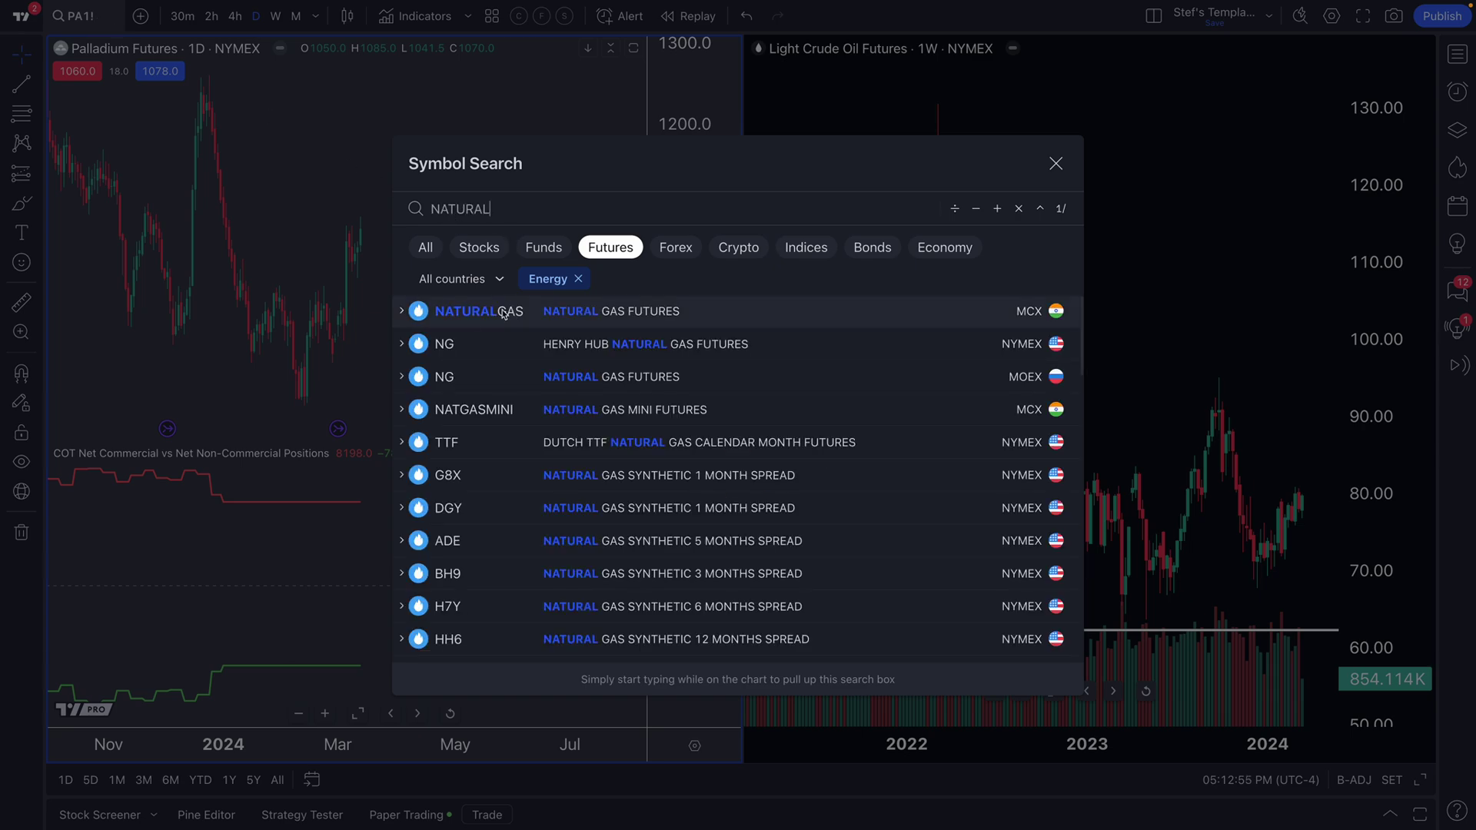
left_click(469, 345)
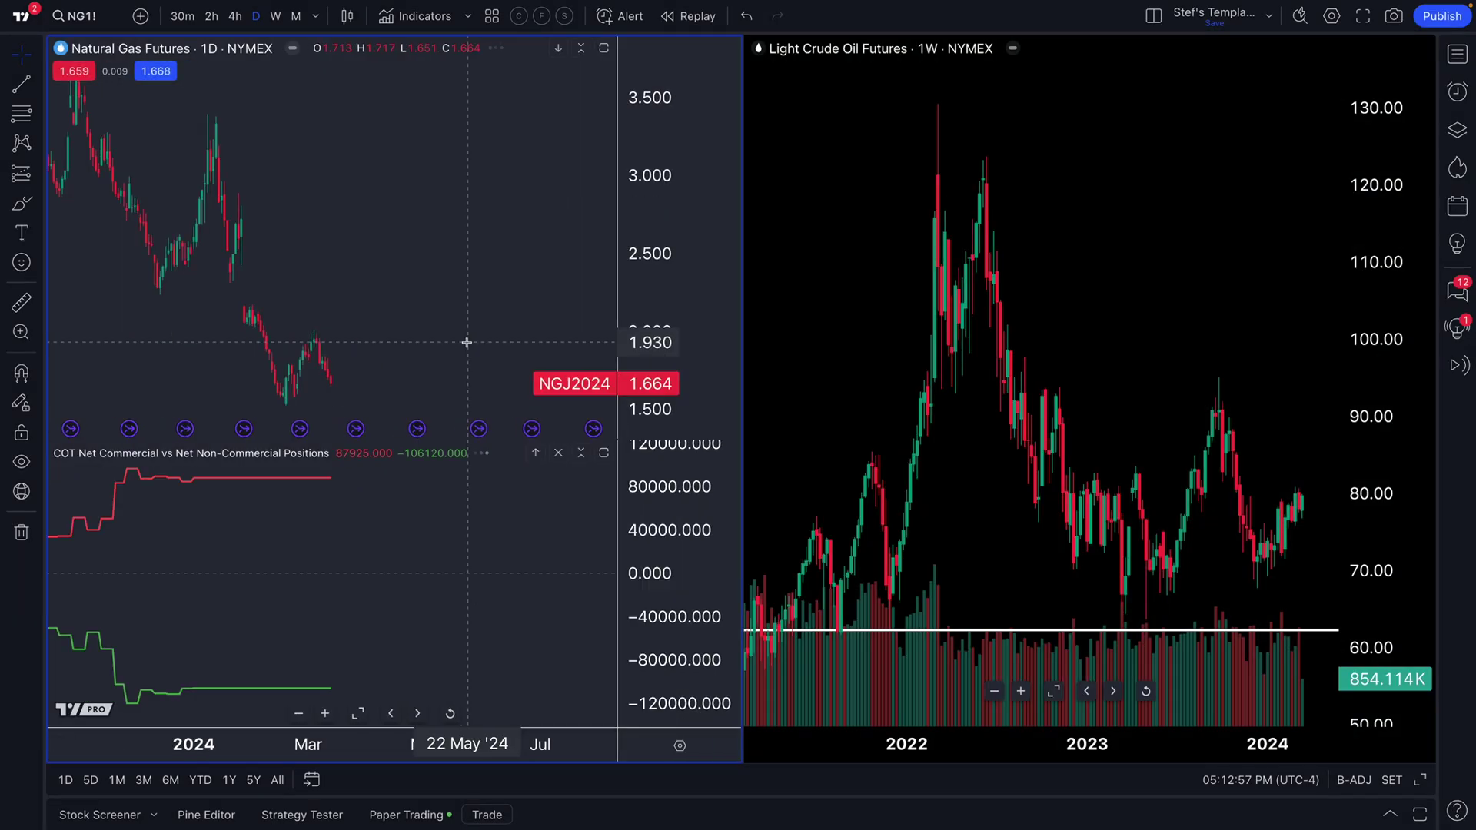
left_click(863, 167)
left_click_drag(746, 200, 785, 226)
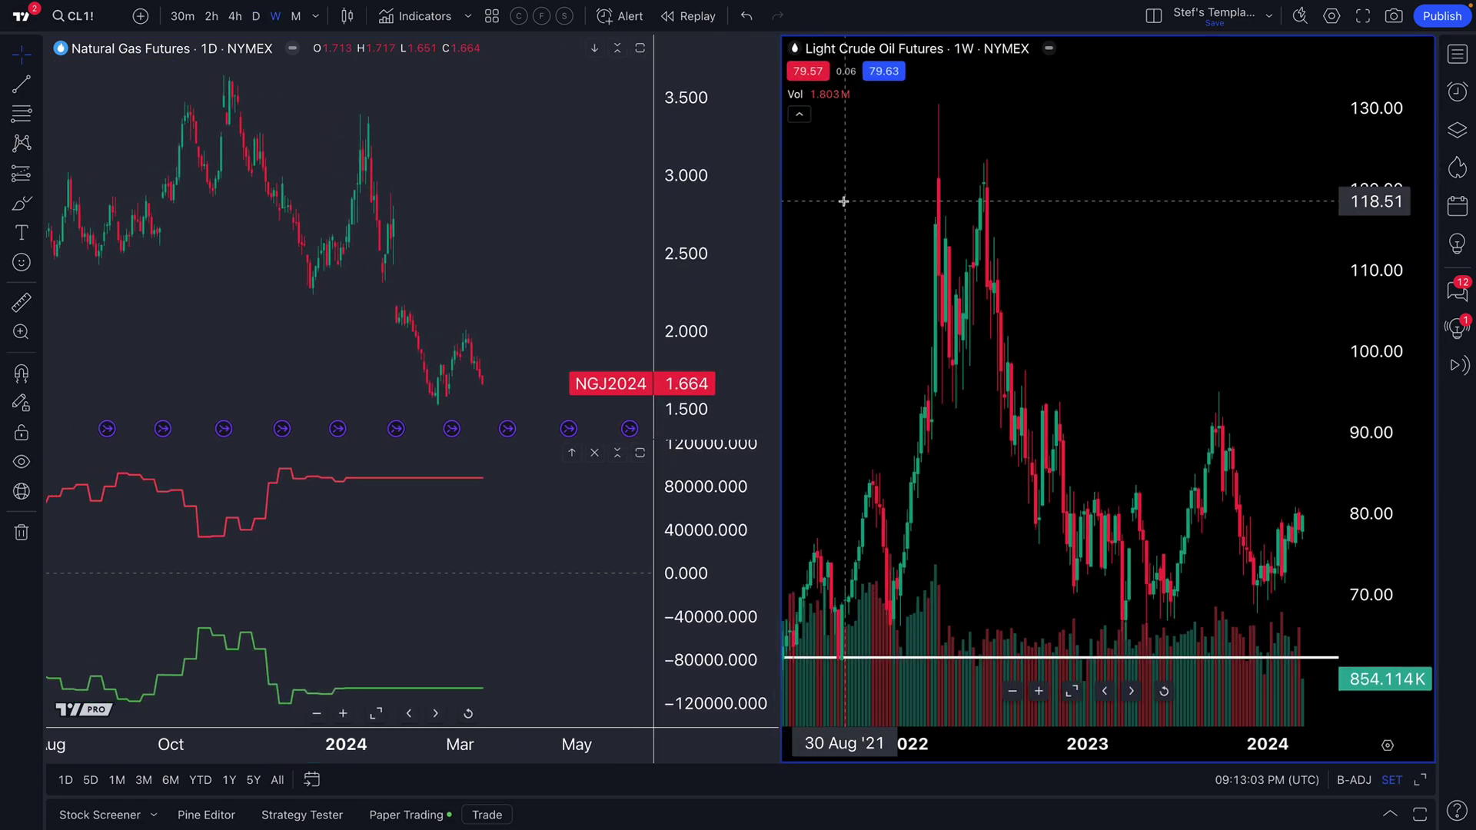
Step: Zoom the crude oil chart, then return to the single-chart layout
left_click(1154, 20)
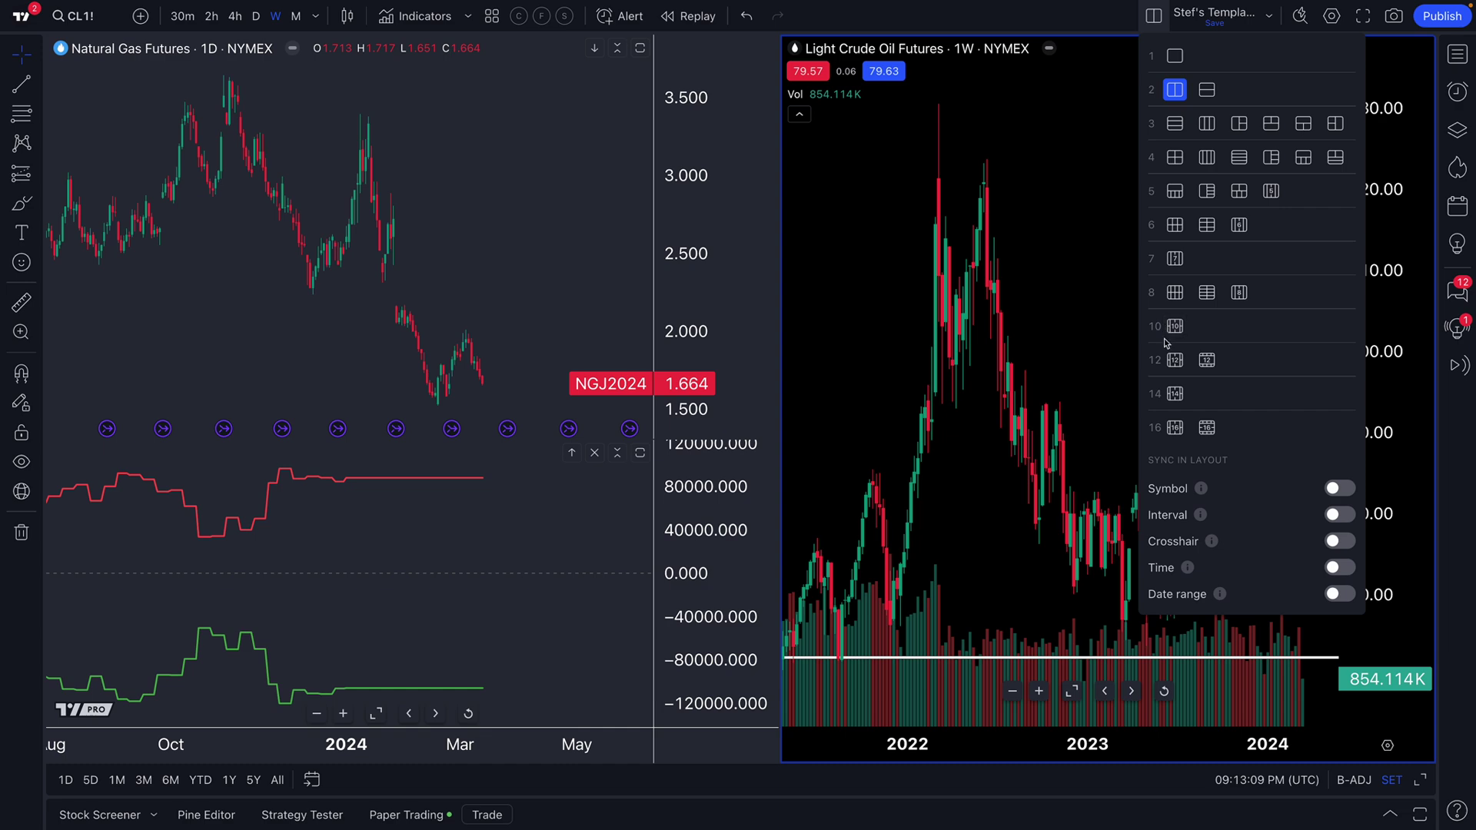
left_click(826, 186)
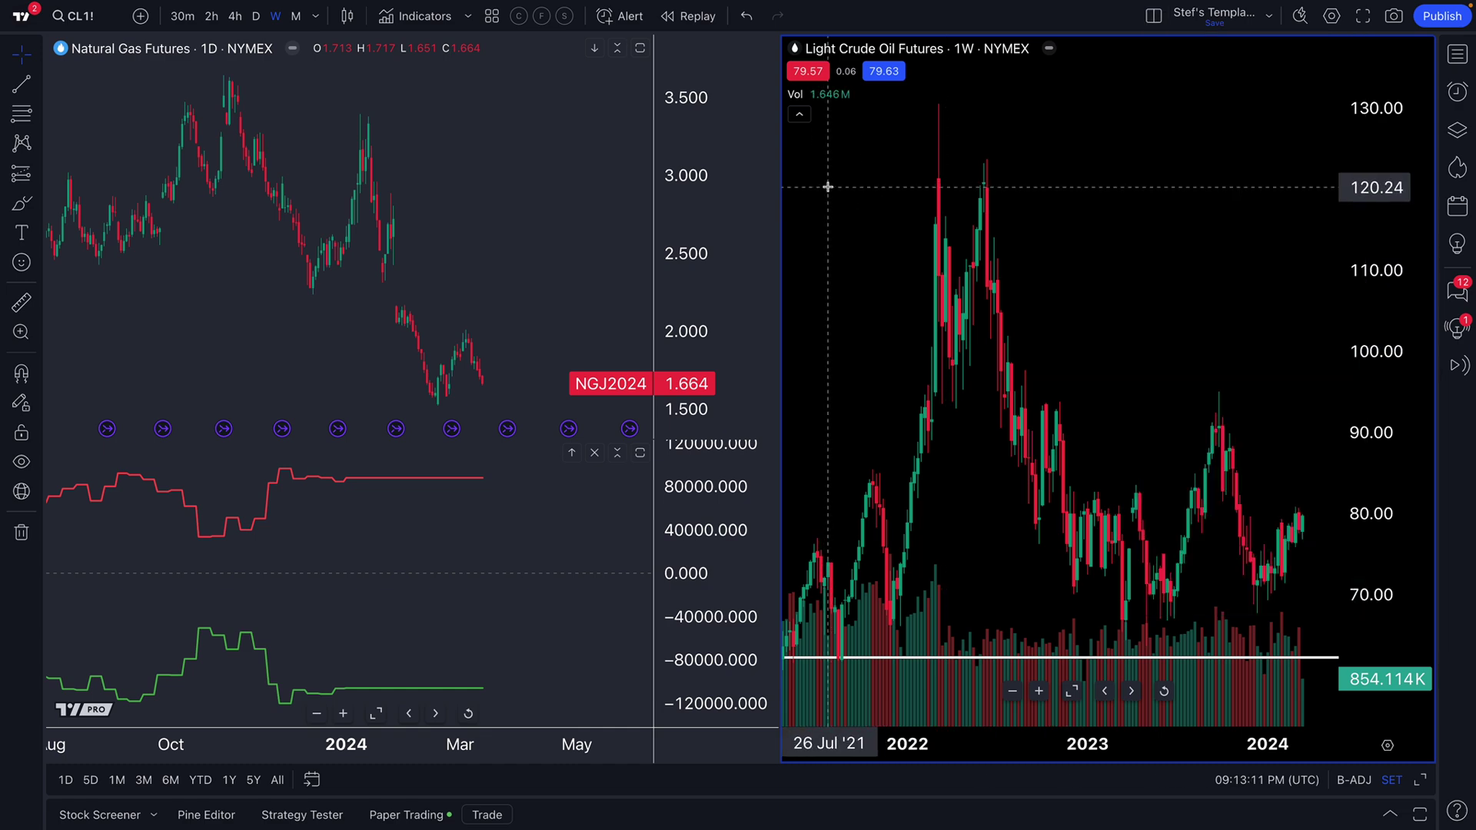
scroll(876, 264, "down", 3)
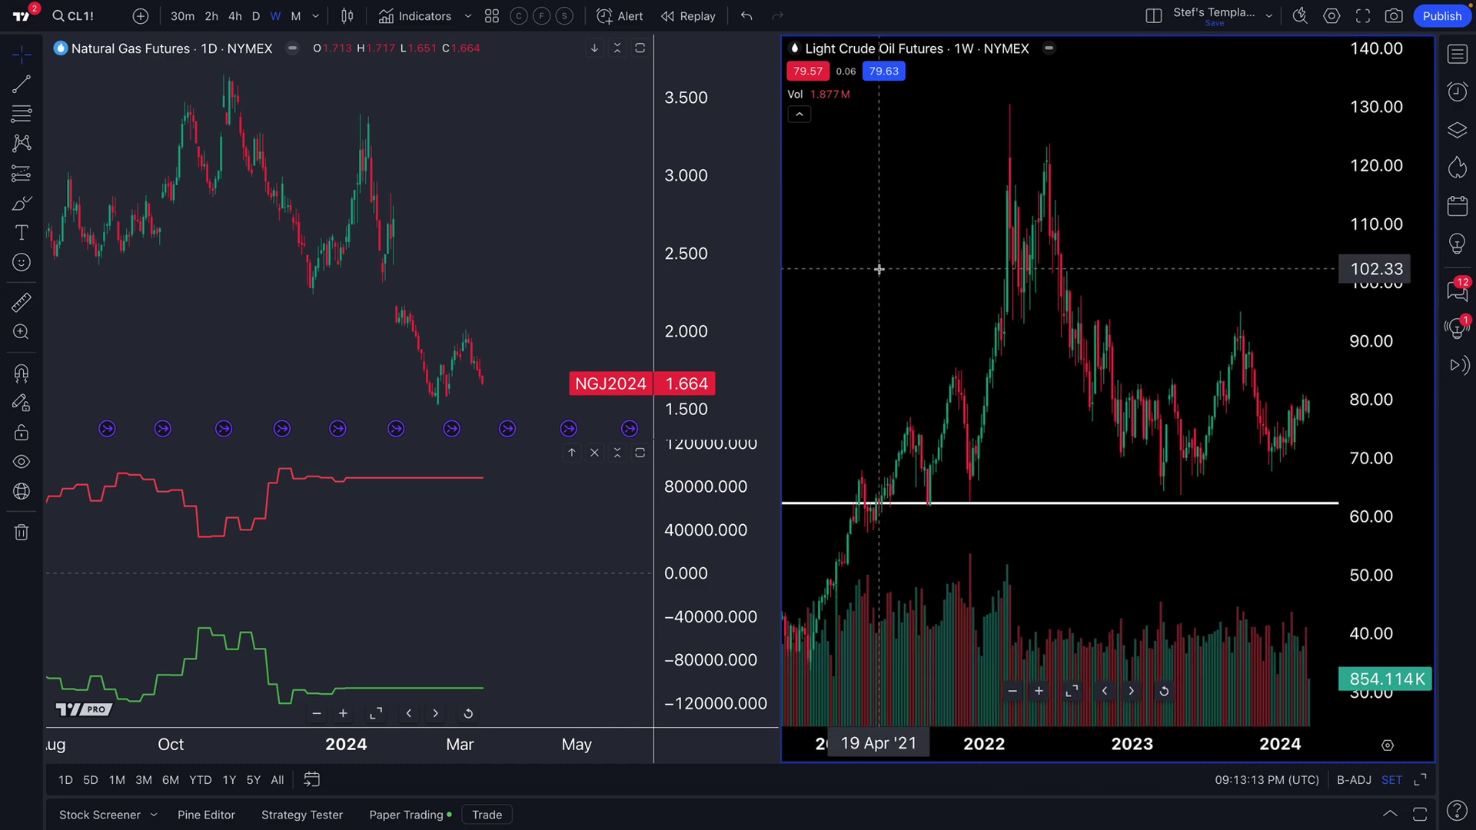
scroll(879, 269, "down", 2)
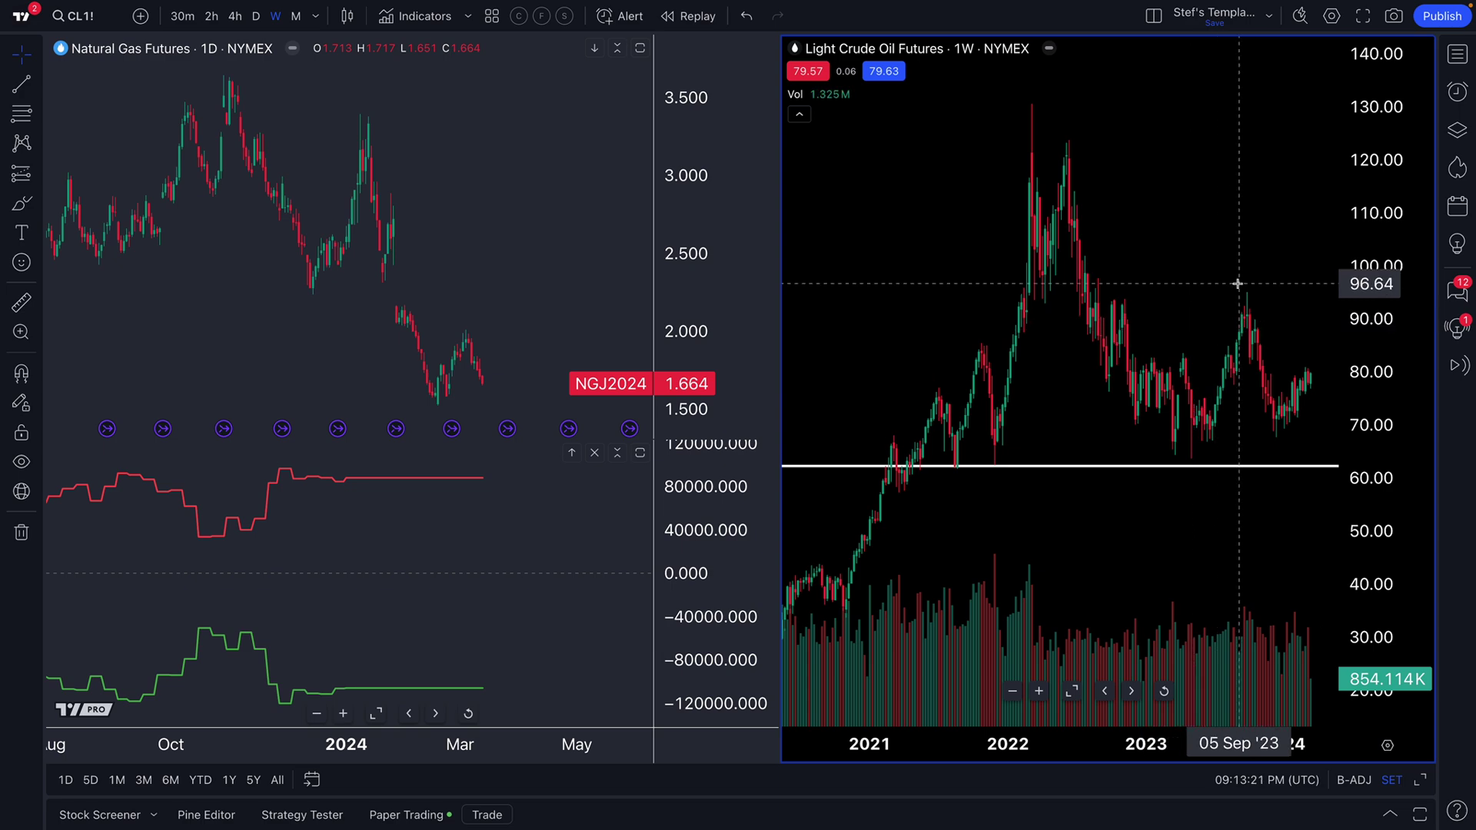
left_click(1152, 16)
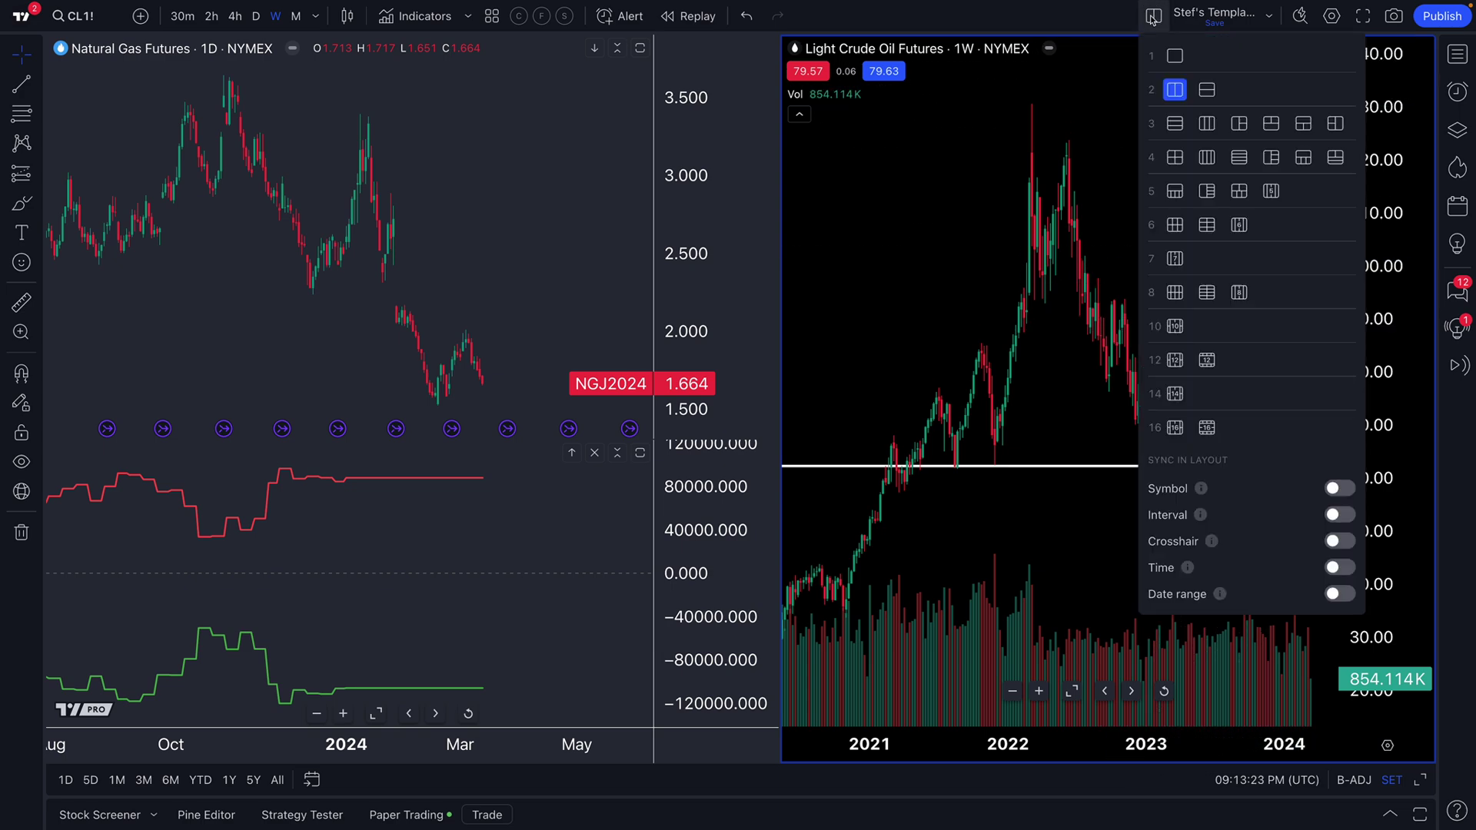
left_click(1175, 56)
Step: Adjust the natural gas chart range and choose Home from the TradingView logo menu
scroll(604, 340, "down", 3)
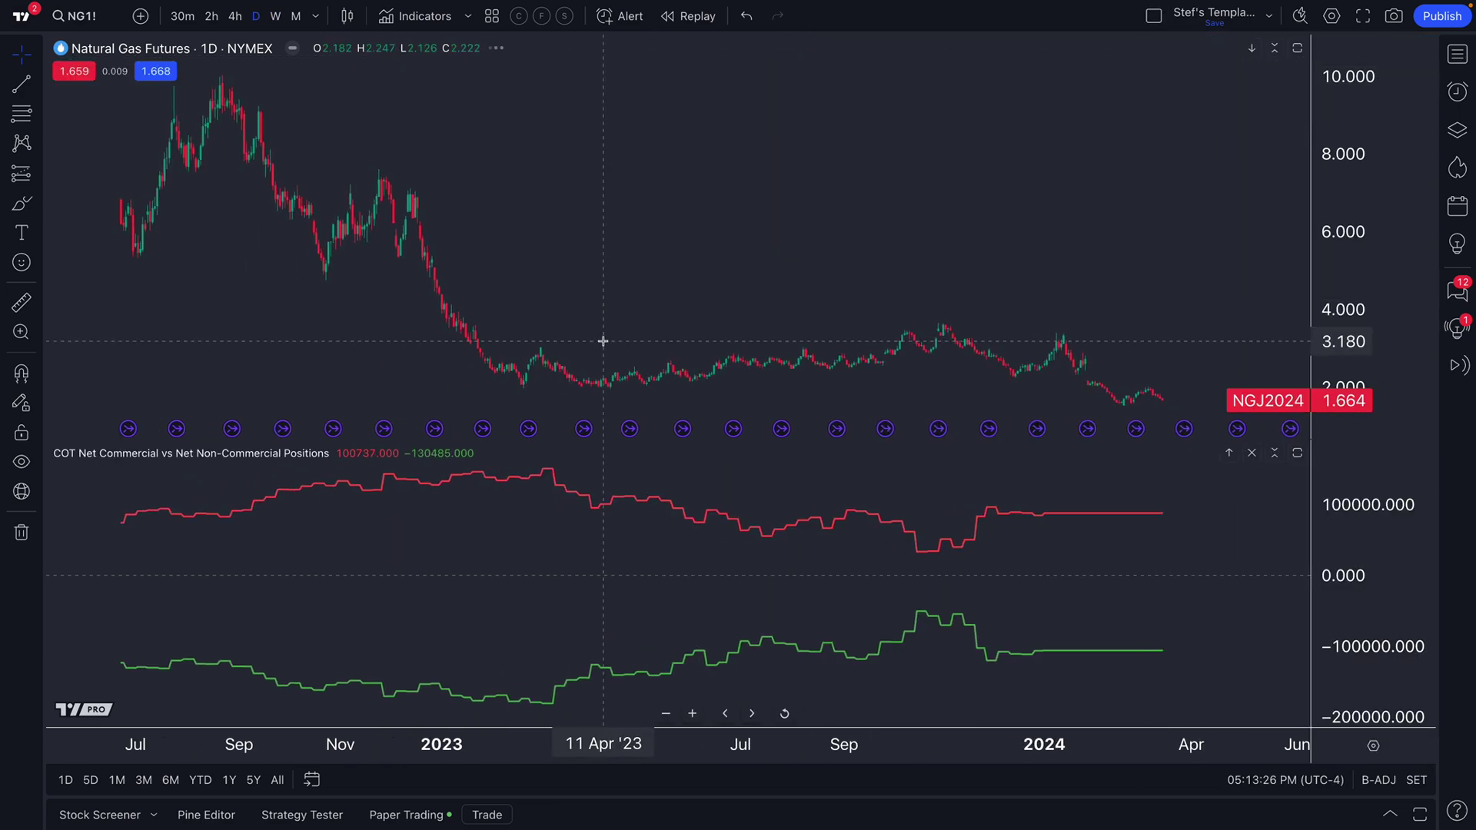
scroll(610, 341, "right", 10)
scroll(610, 341, "up", 3)
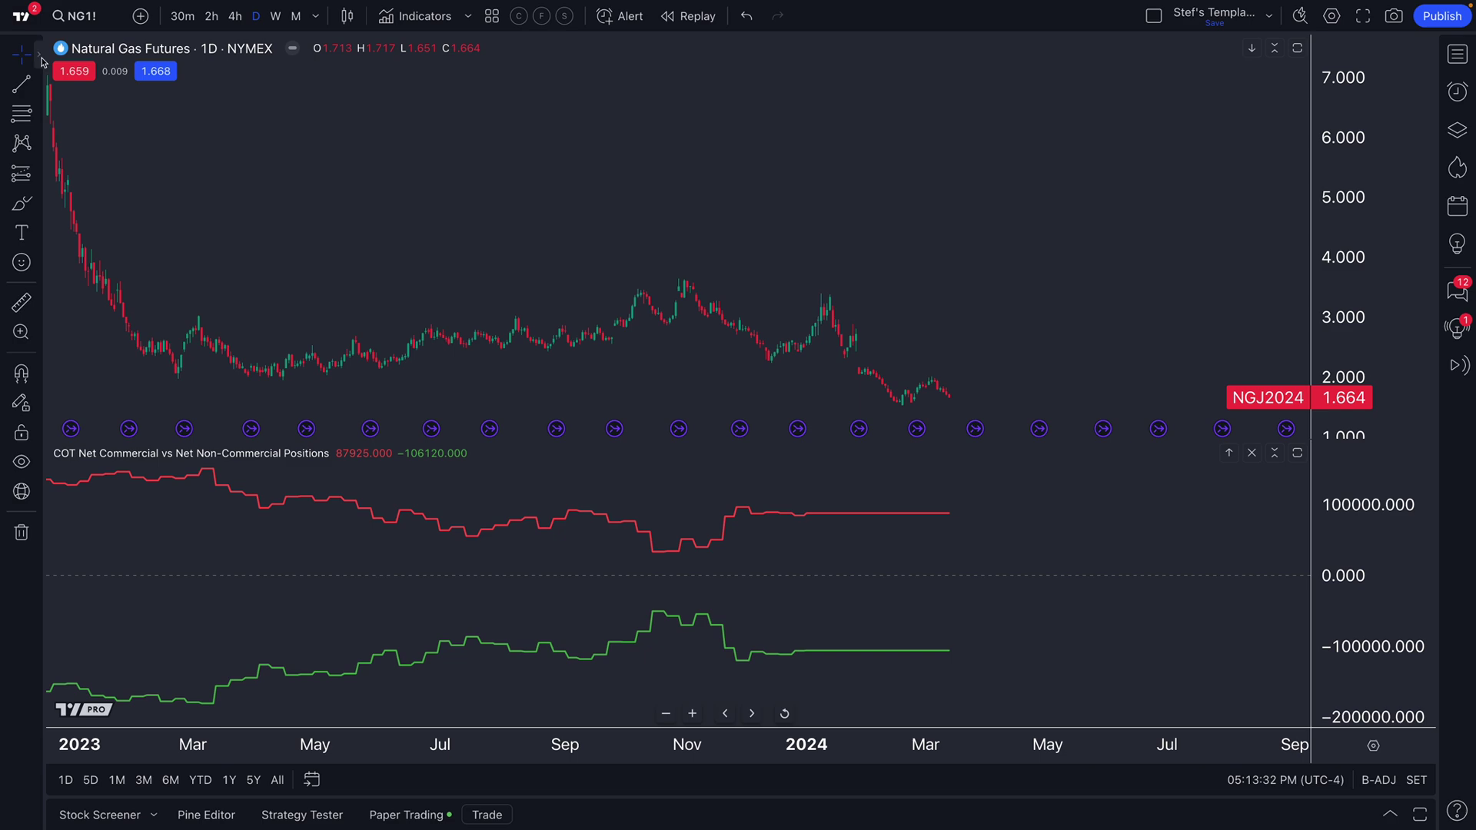
left_click(23, 19)
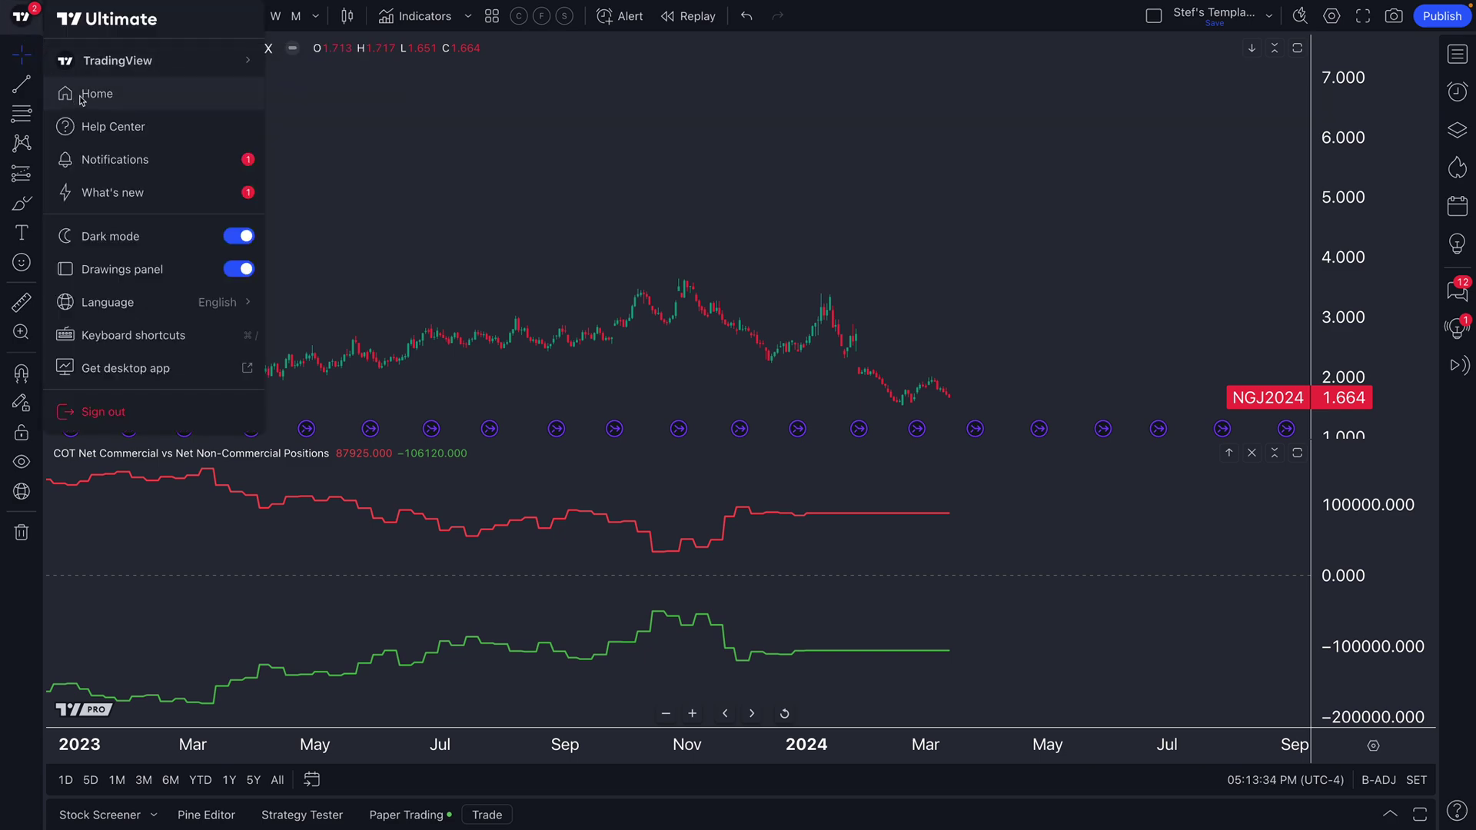
left_click(128, 98)
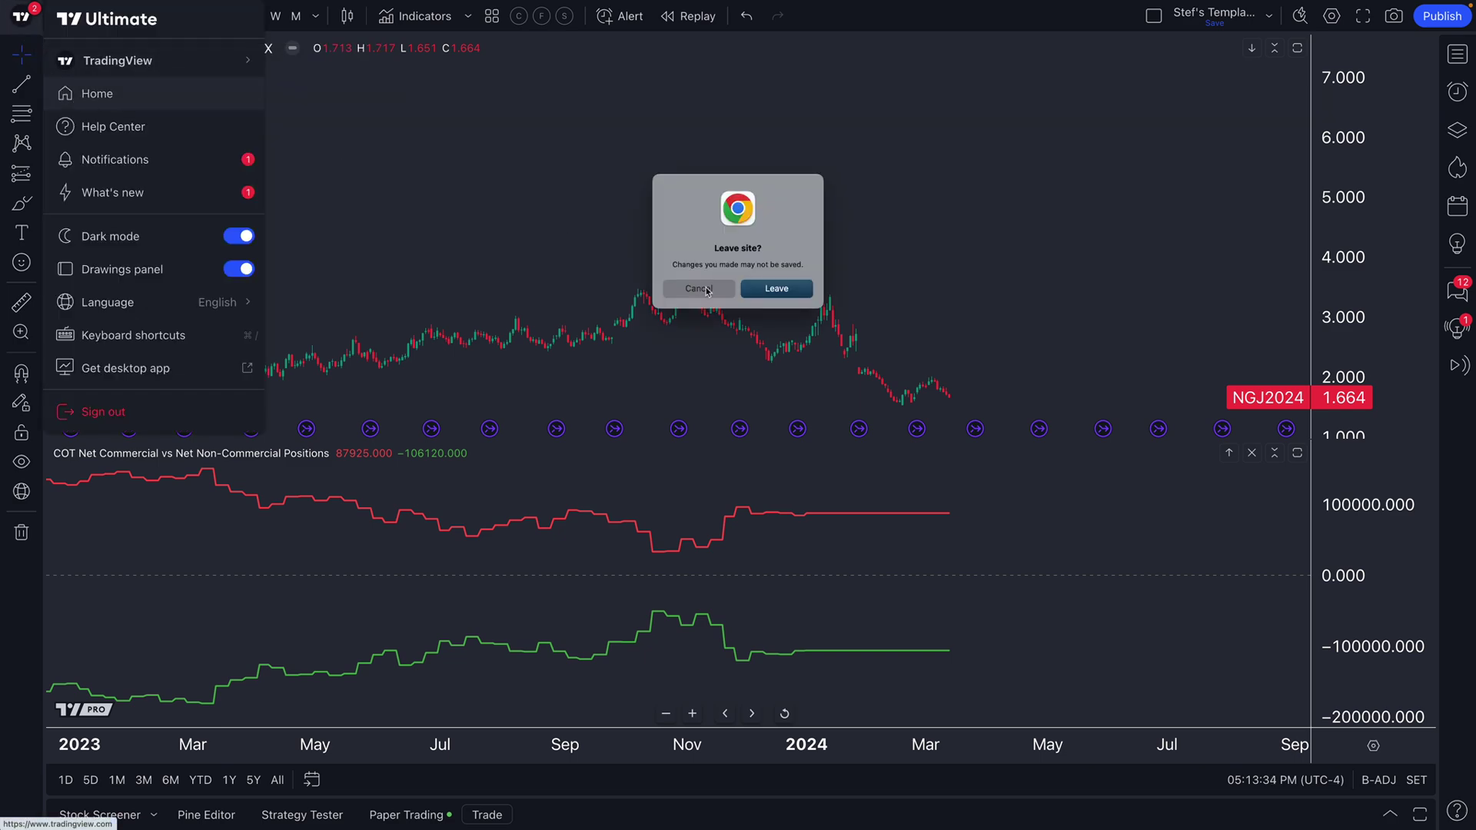
Step: Confirm leaving the chart page, then go to the Energy futures prices page from Markets
left_click(790, 289)
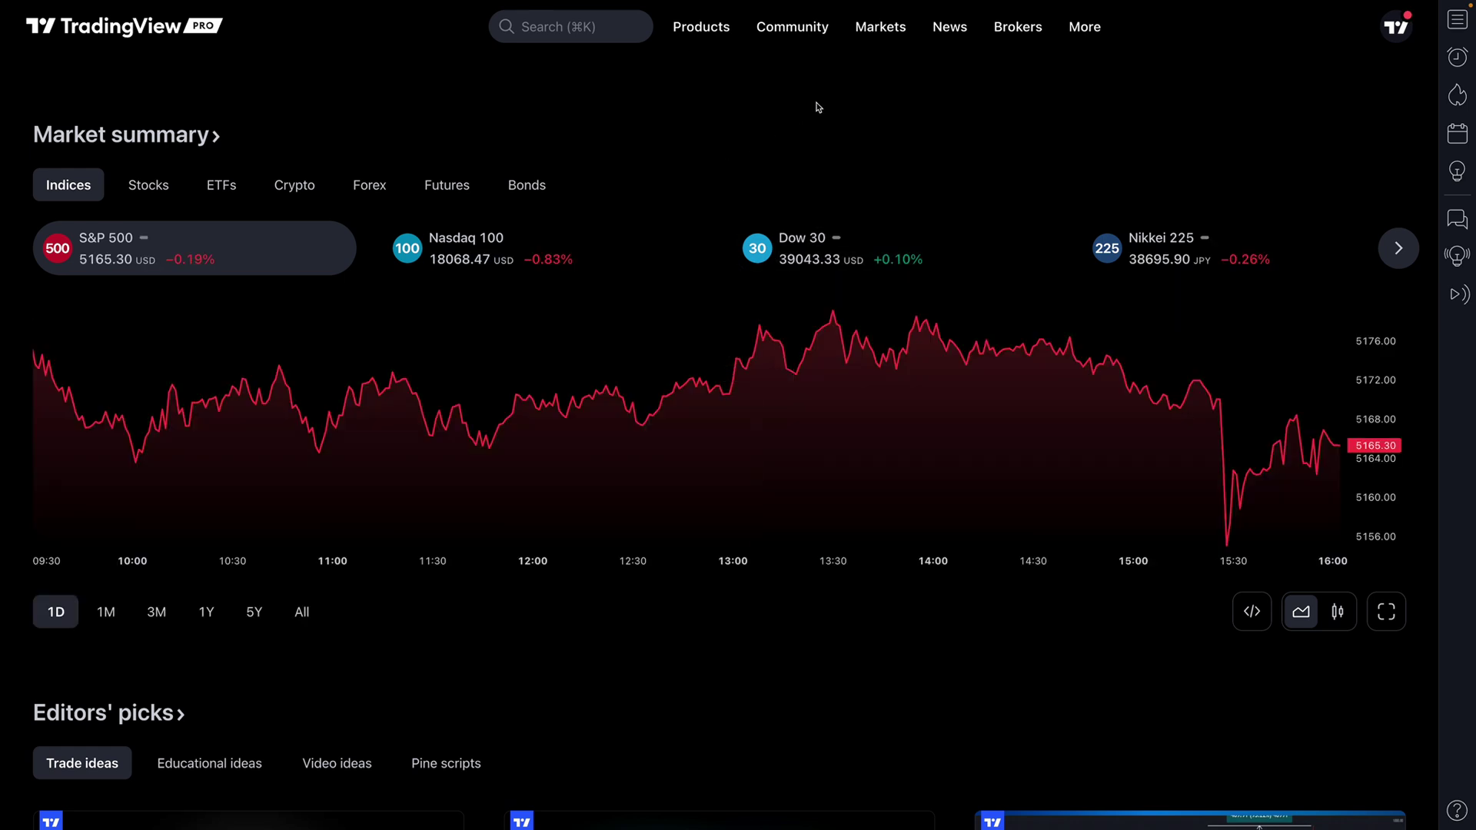
mouse_move(876, 34)
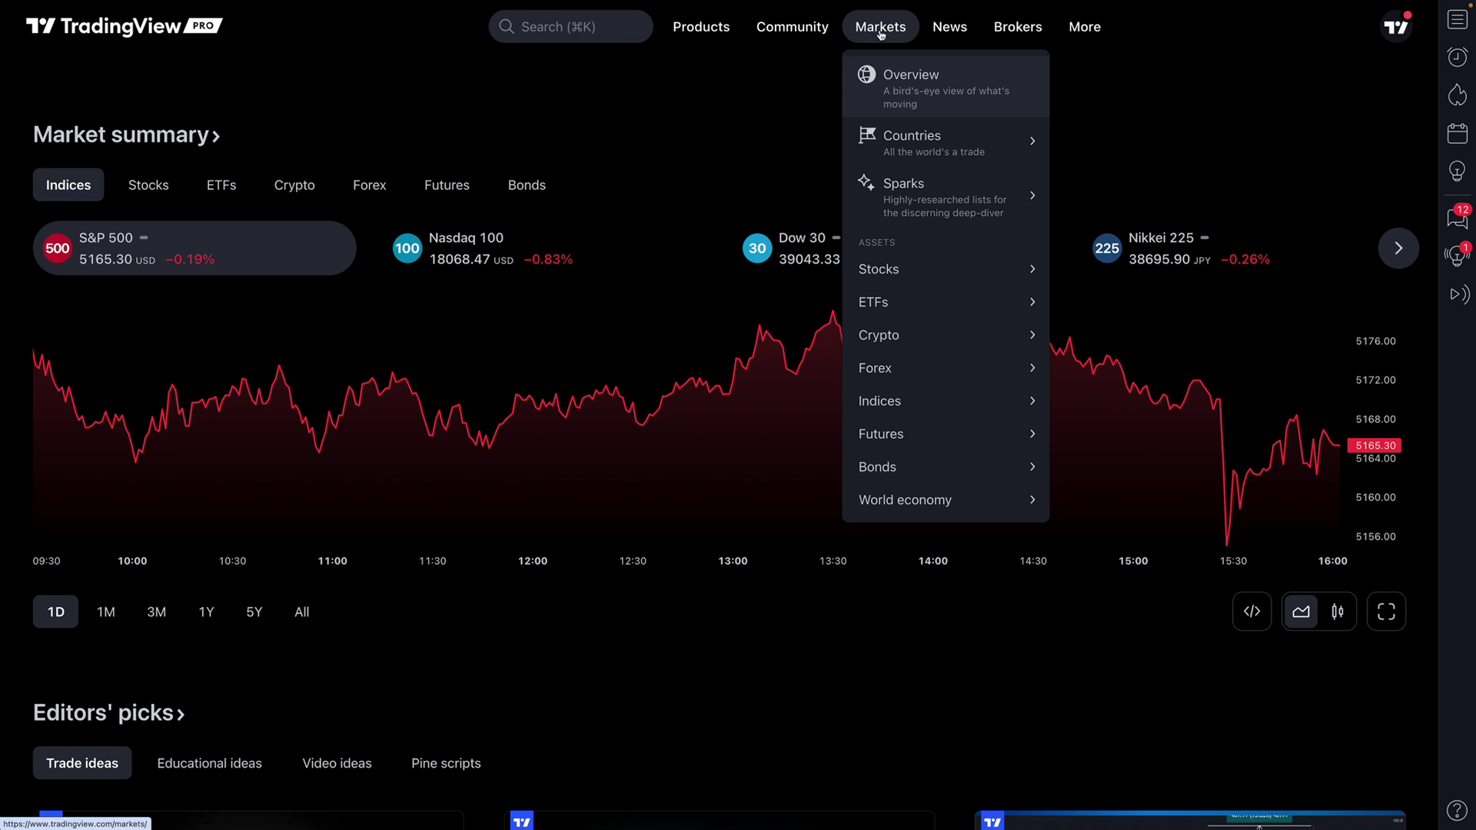
mouse_move(911, 436)
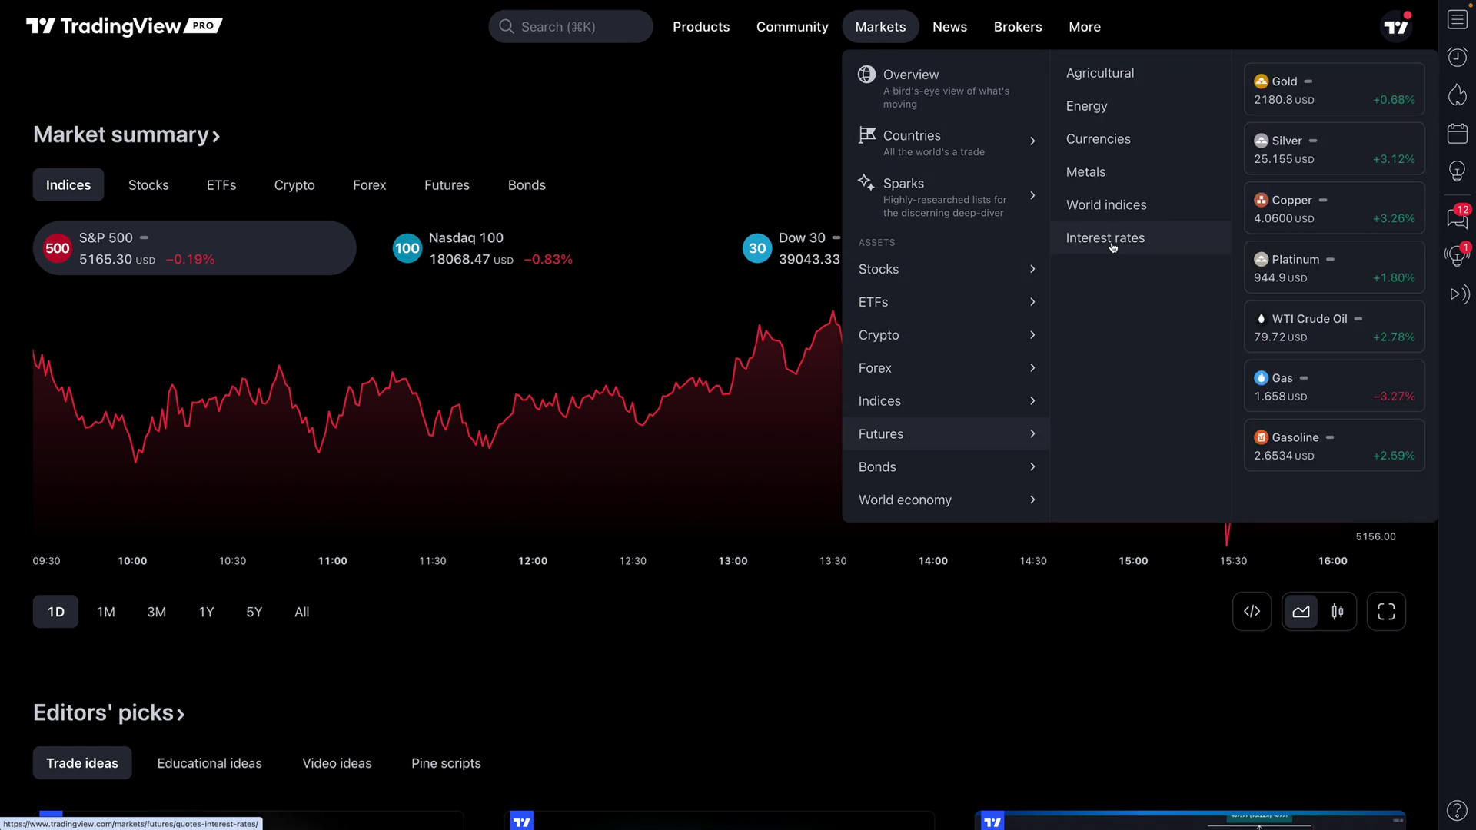
left_click(1103, 106)
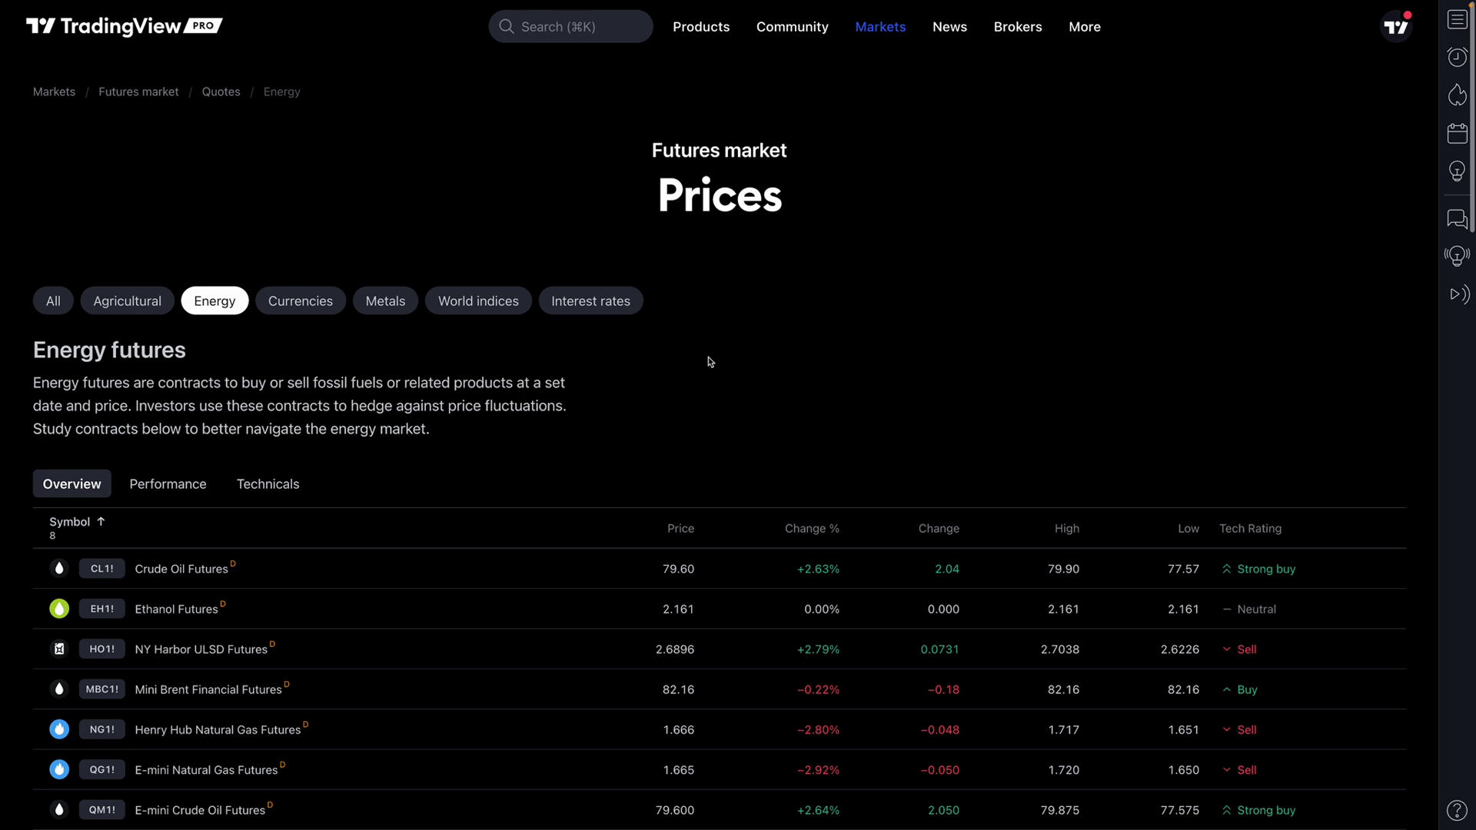
Step: View the energy futures' Performance and Technicals figures, then switch to agricultural futures
scroll(460, 461, "down", 2)
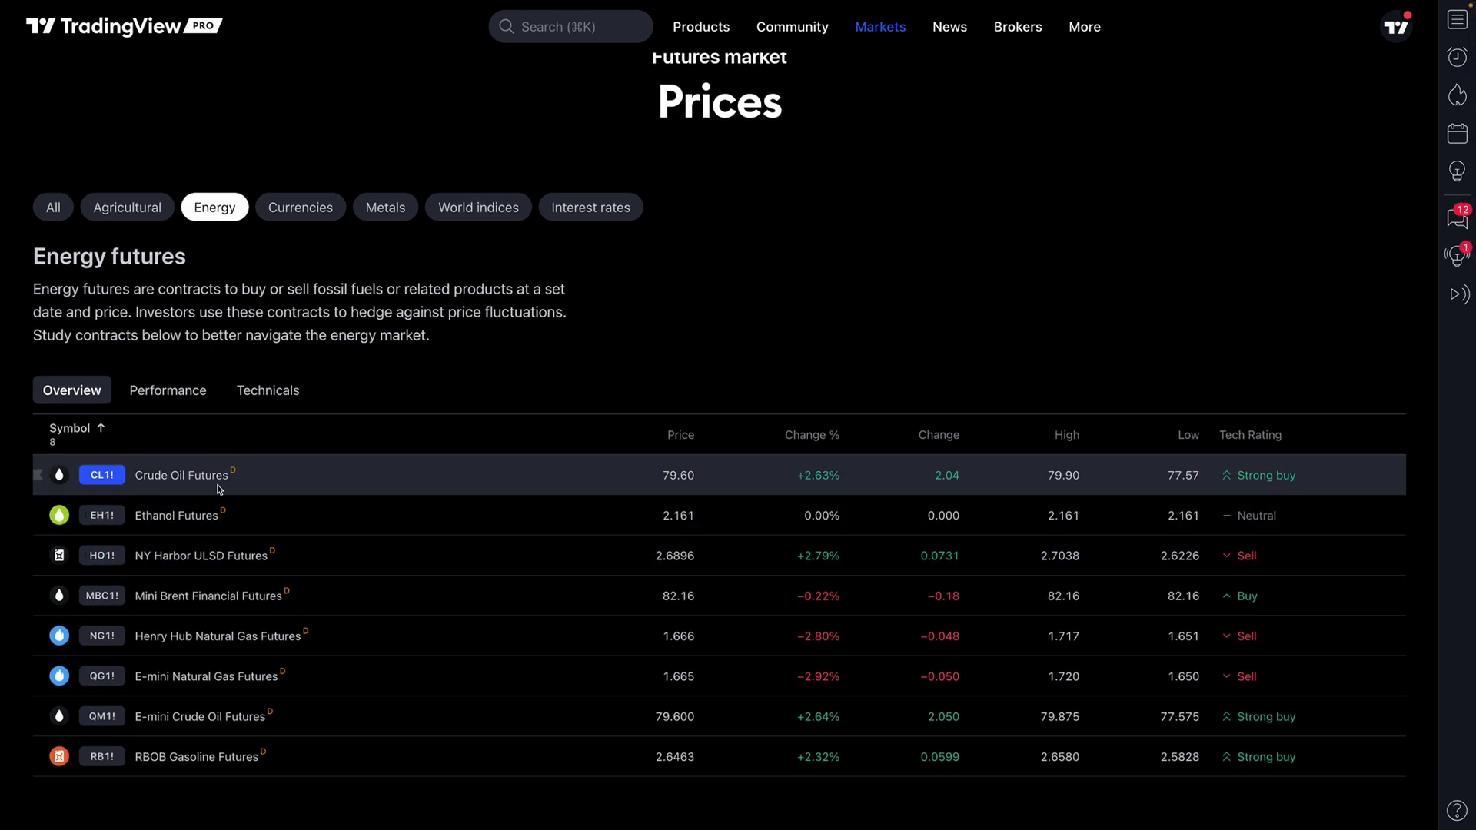
left_click(186, 383)
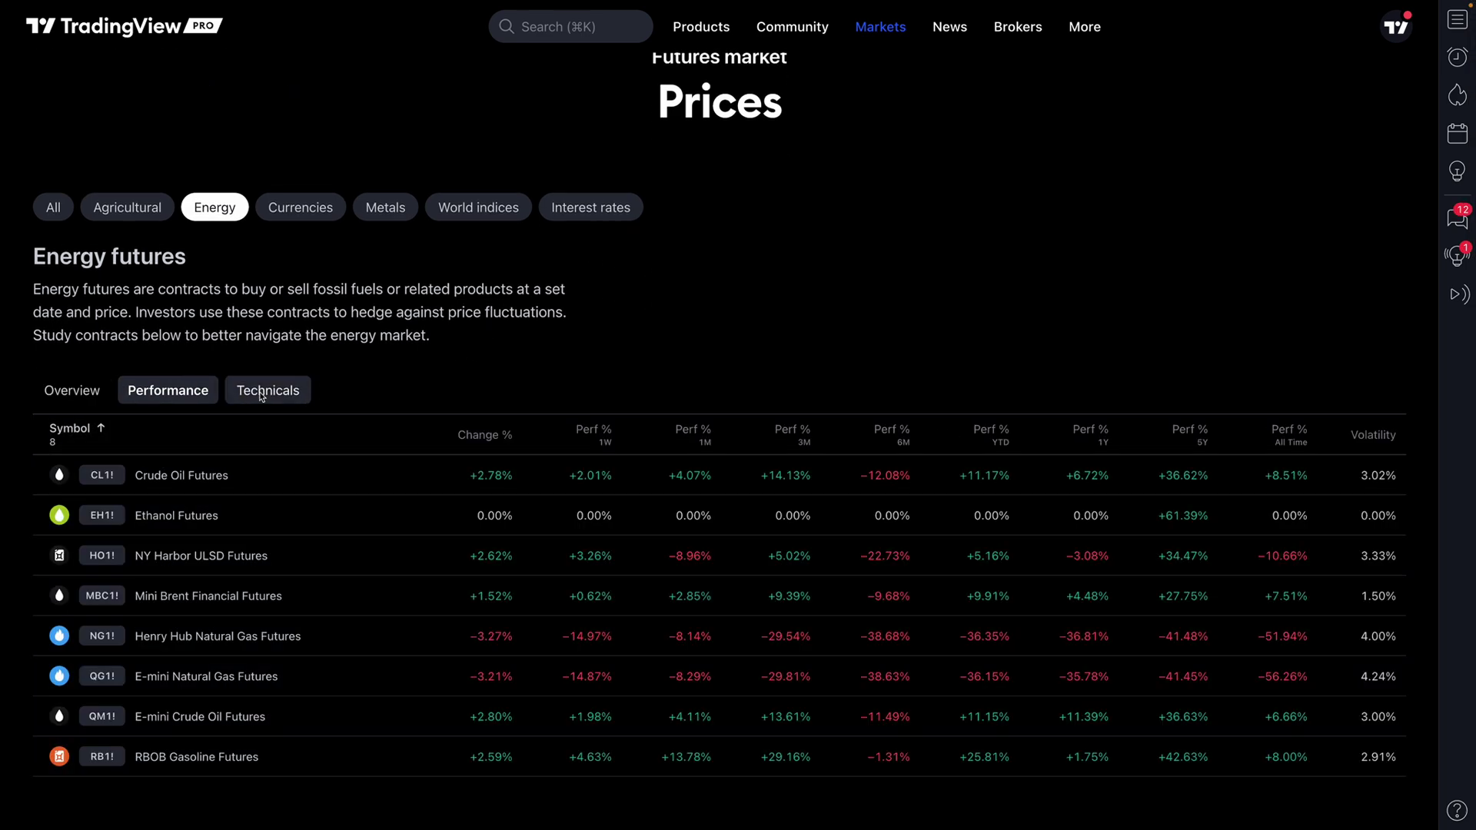
left_click(260, 393)
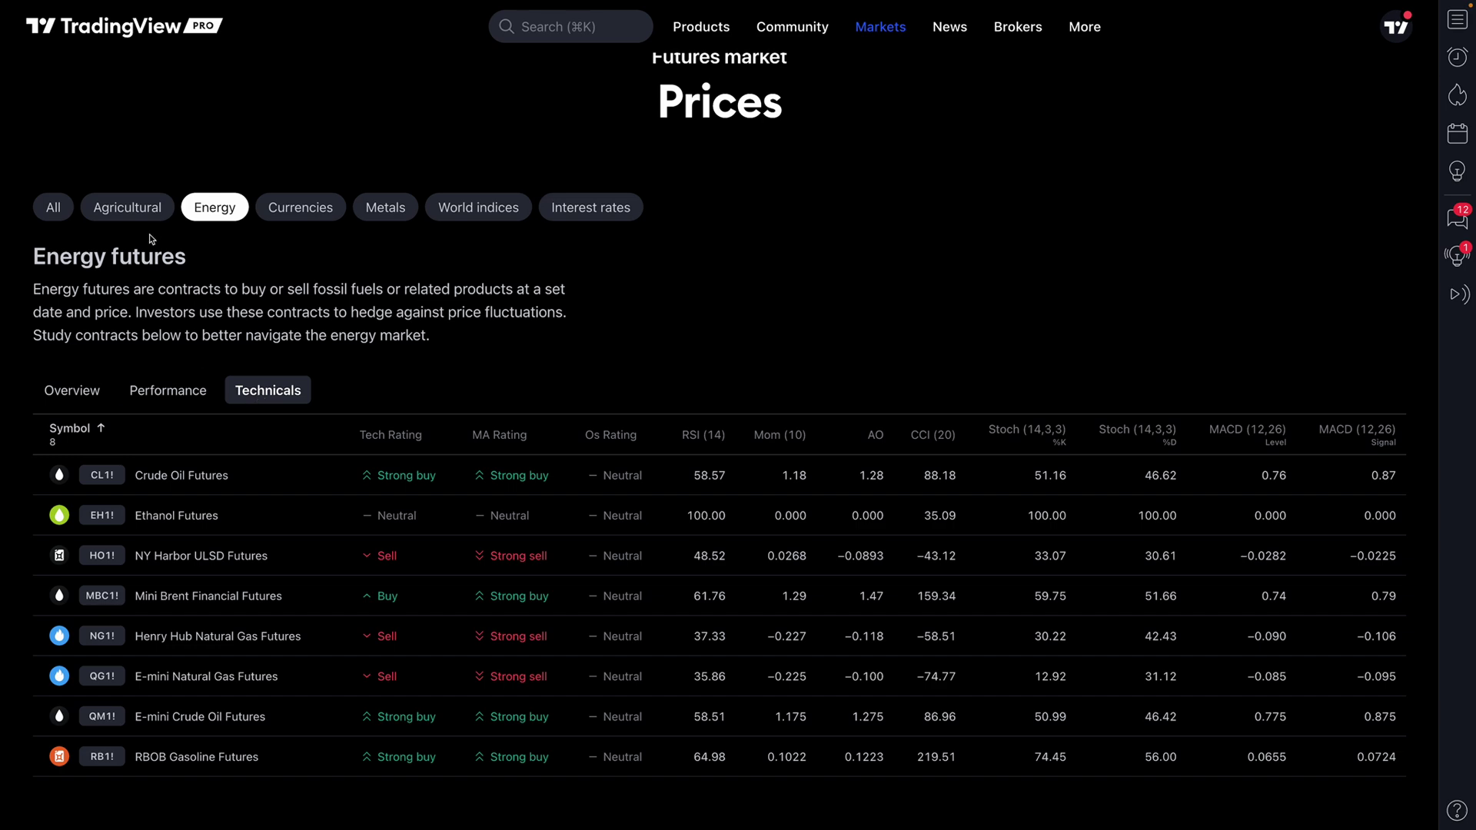
left_click(133, 214)
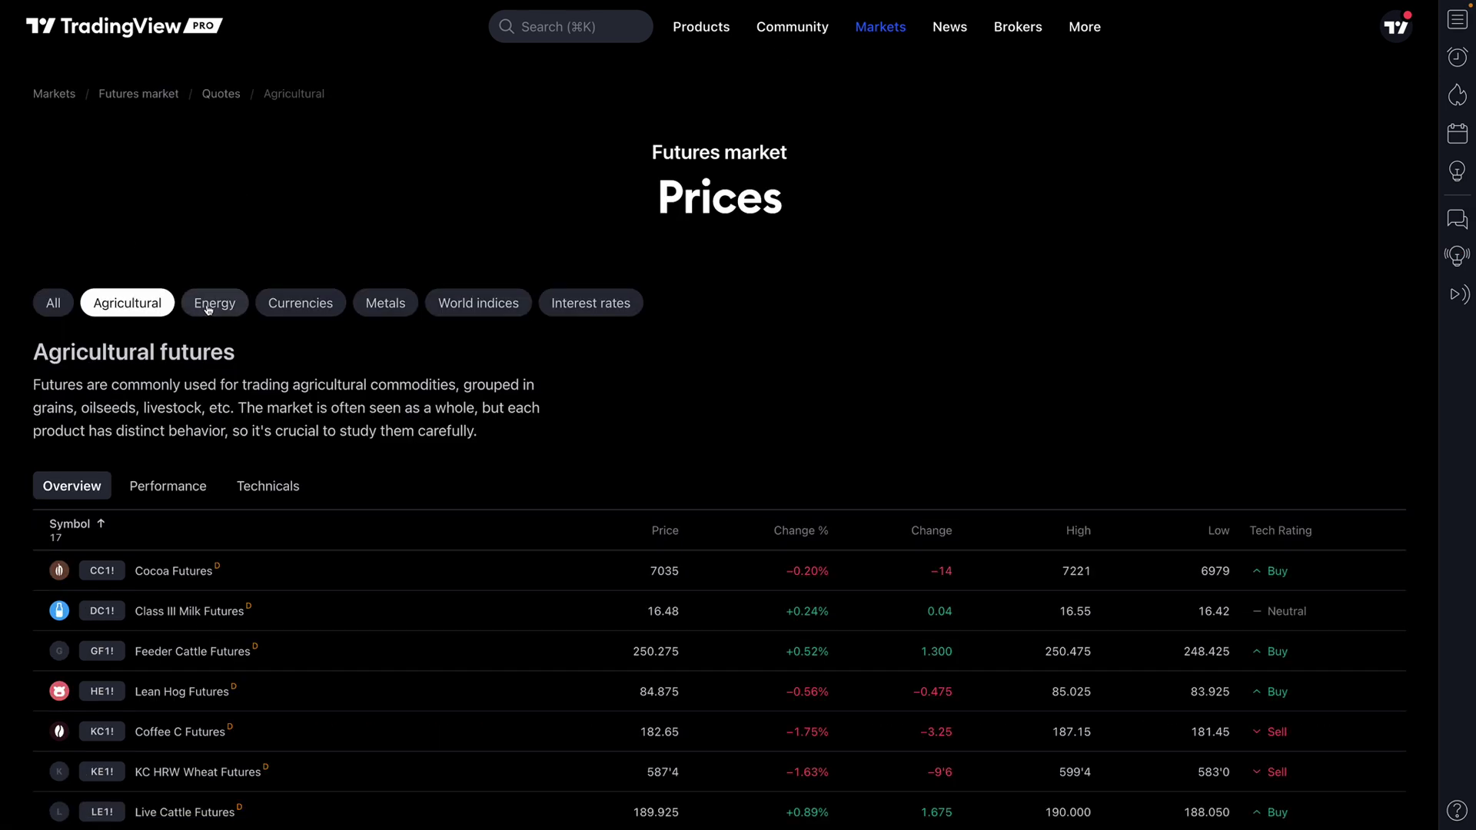
Step: Flip through Currencies, Metals, World indices, Interest rates and Energy futures, ending on Metals
left_click(286, 309)
left_click(393, 307)
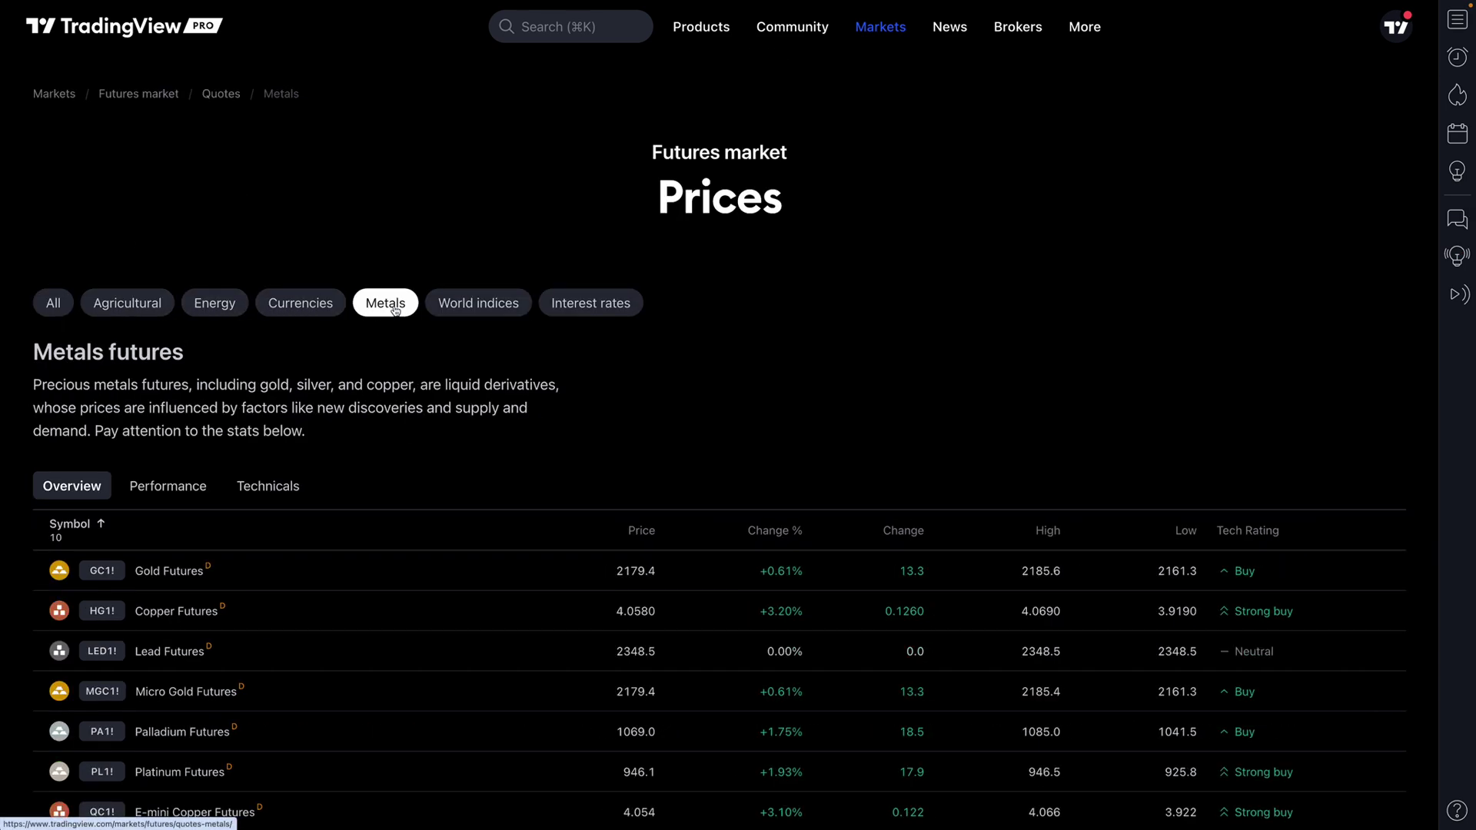
left_click(481, 303)
left_click(572, 312)
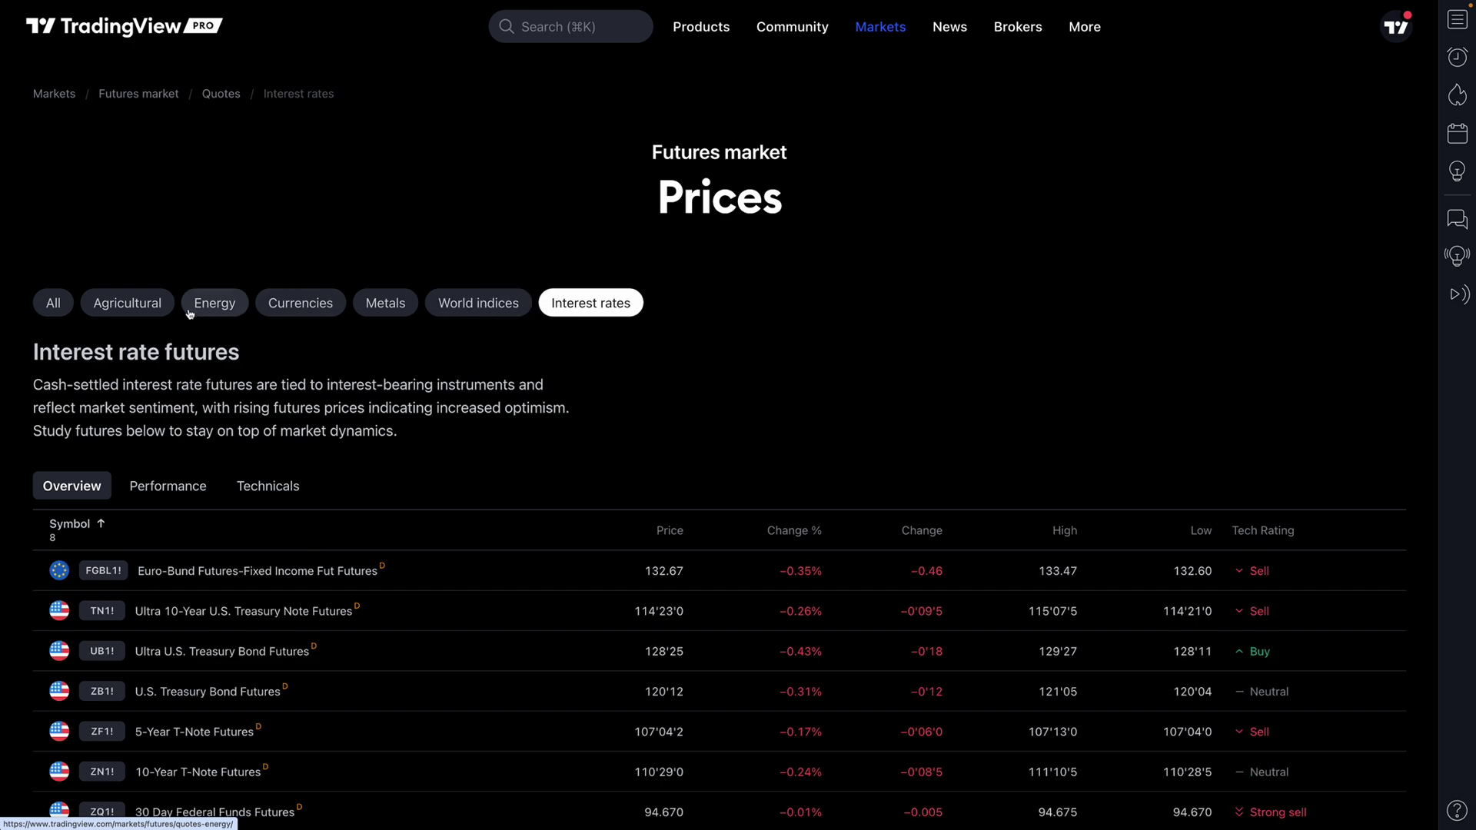
left_click(210, 309)
left_click(388, 321)
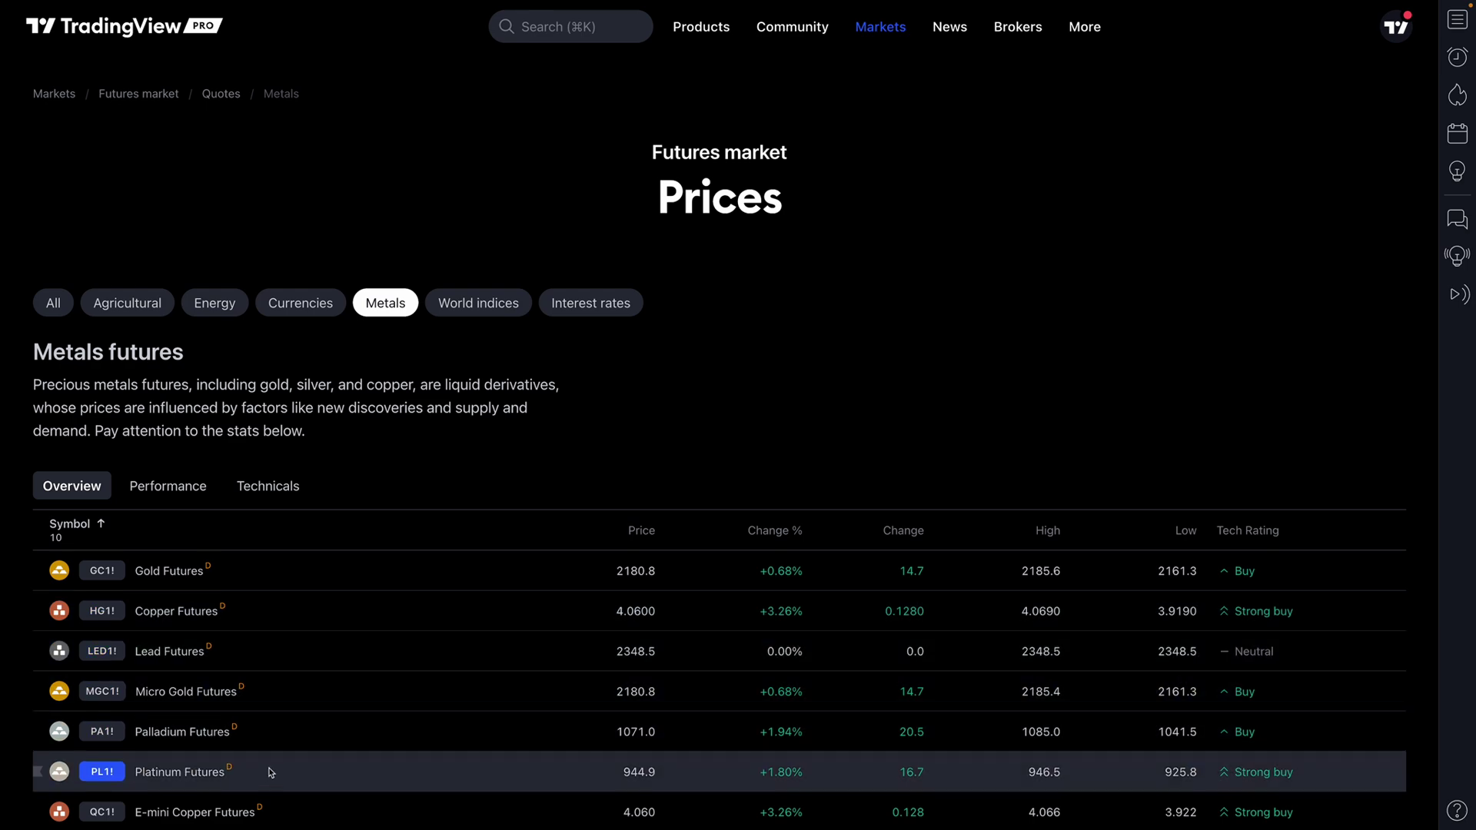
scroll(991, 184, "down", 1)
mouse_move(1071, 46)
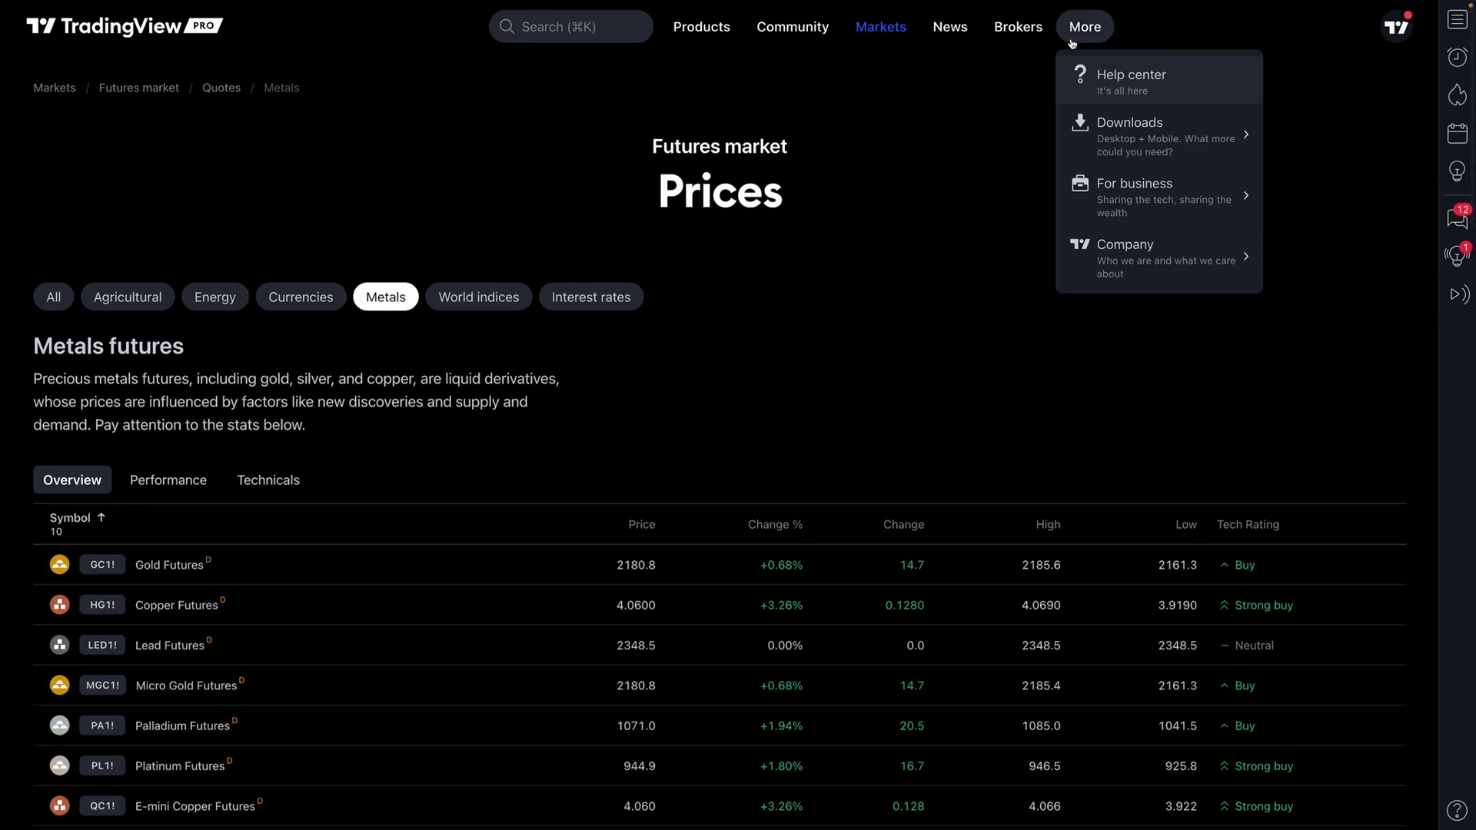
Step: Open the News Flow page and filter its Markets news to Futures stories
mouse_move(947, 29)
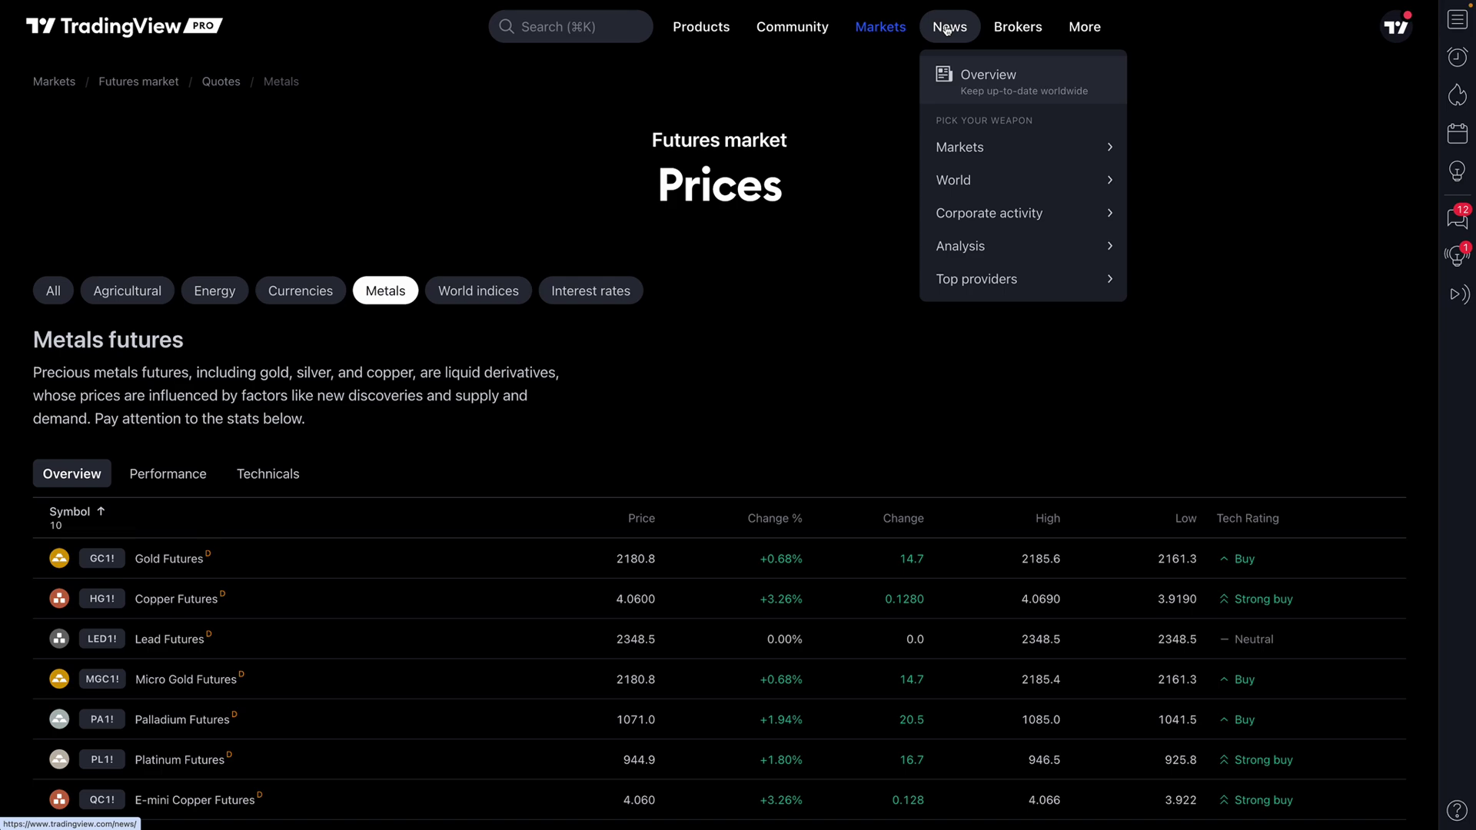
left_click(947, 29)
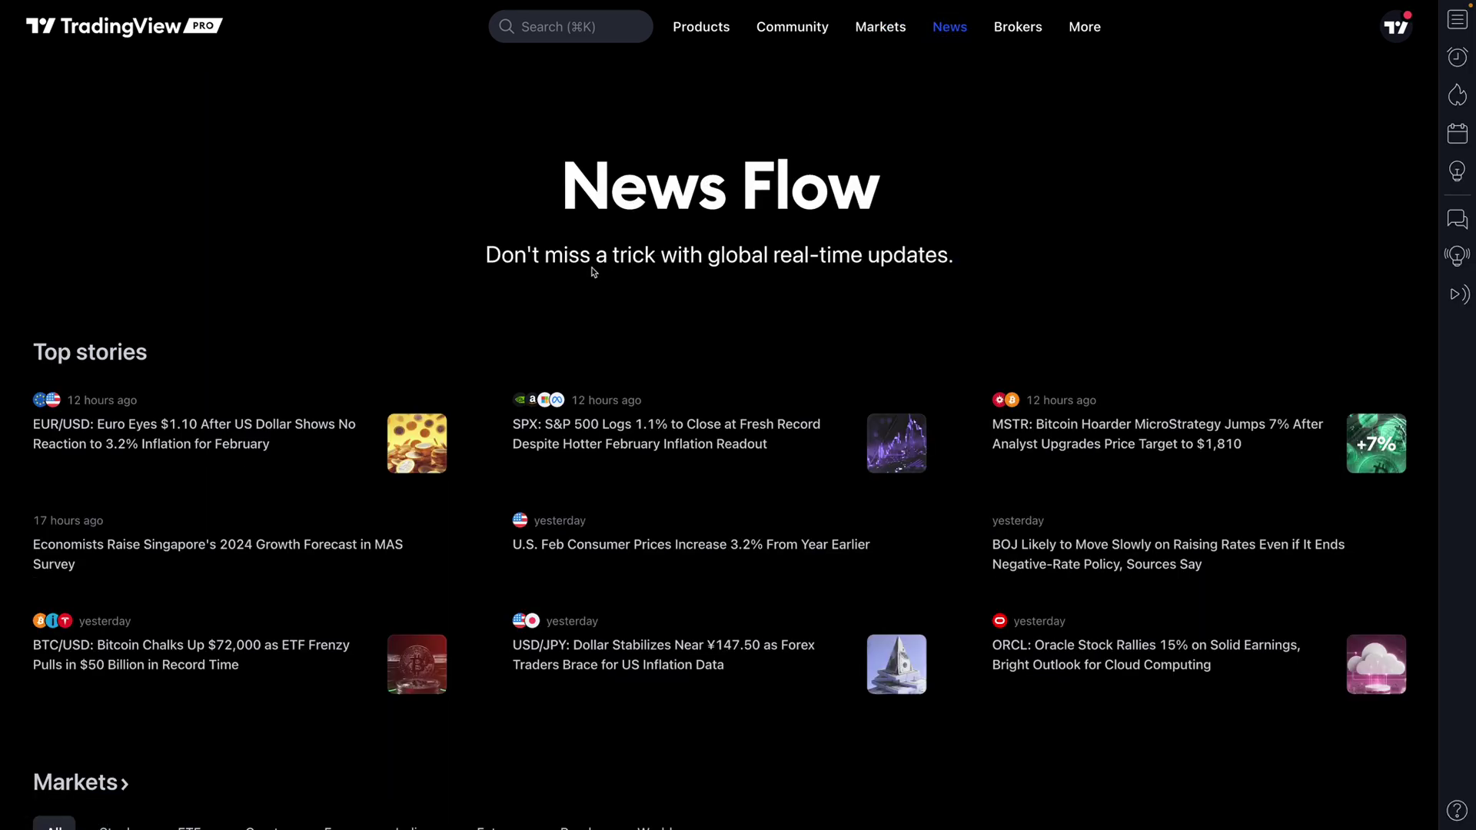
scroll(589, 335, "down", 7)
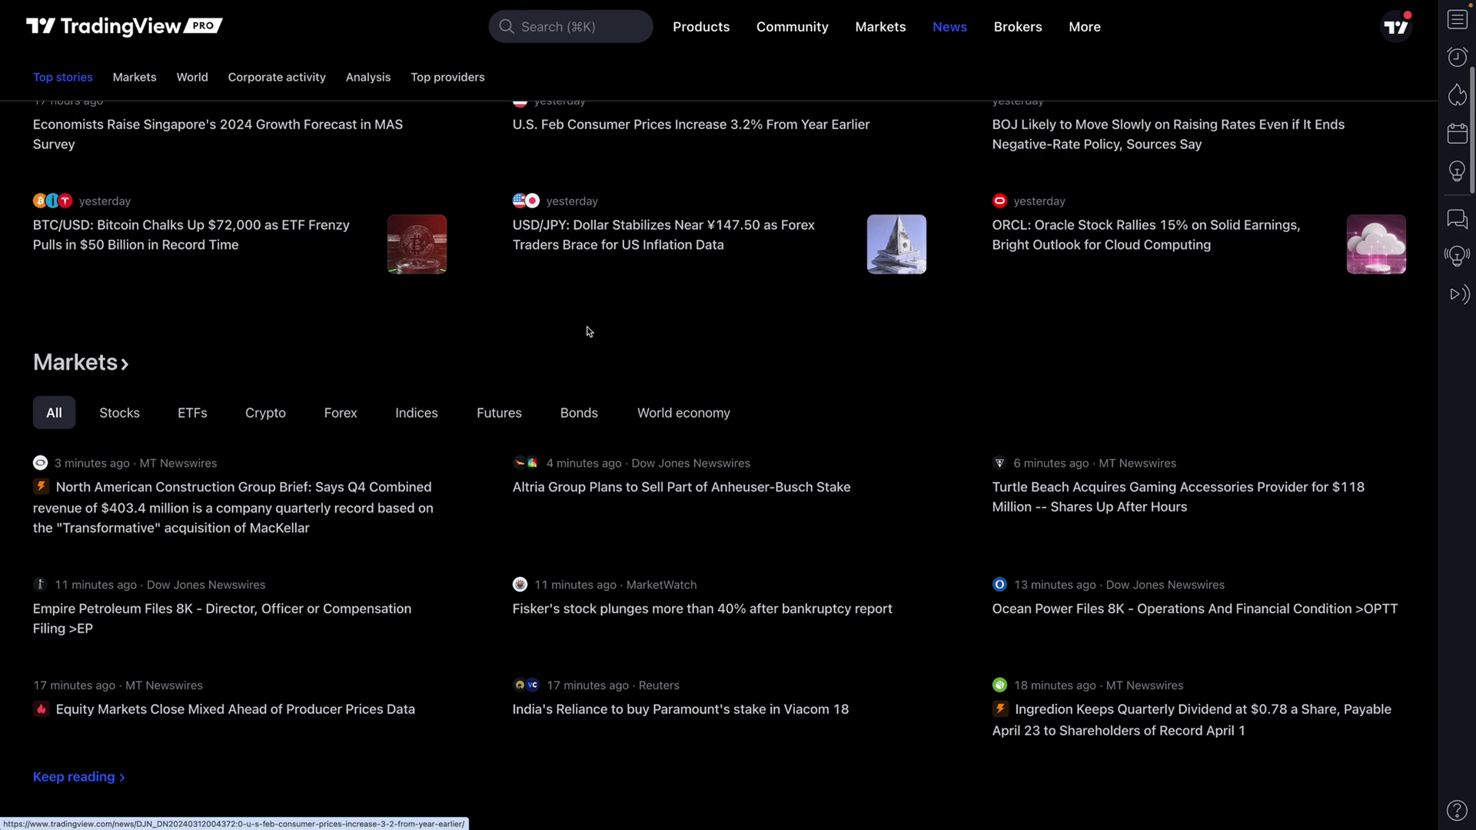
left_click(492, 334)
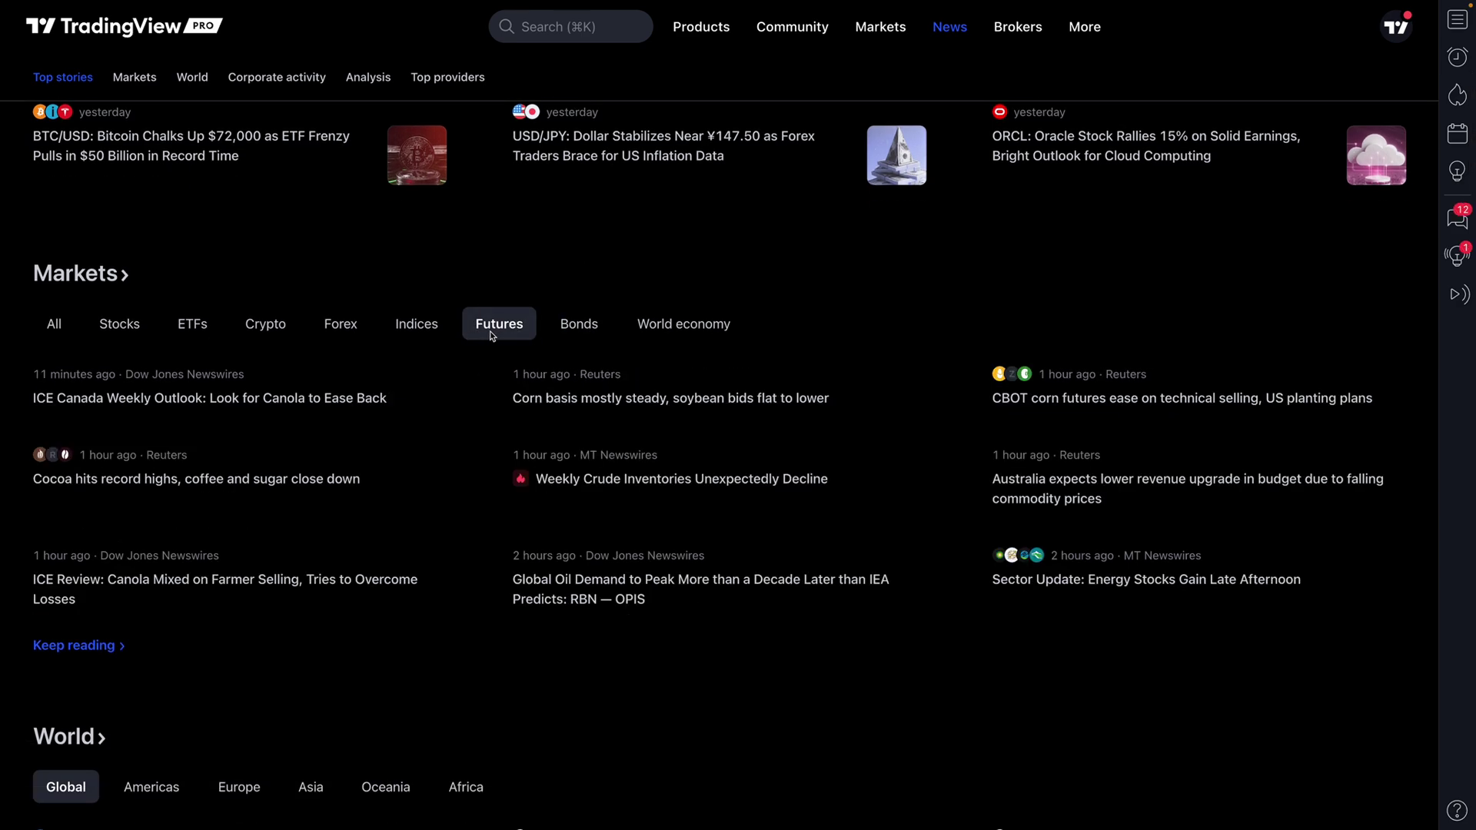
scroll(492, 335, "up", 1)
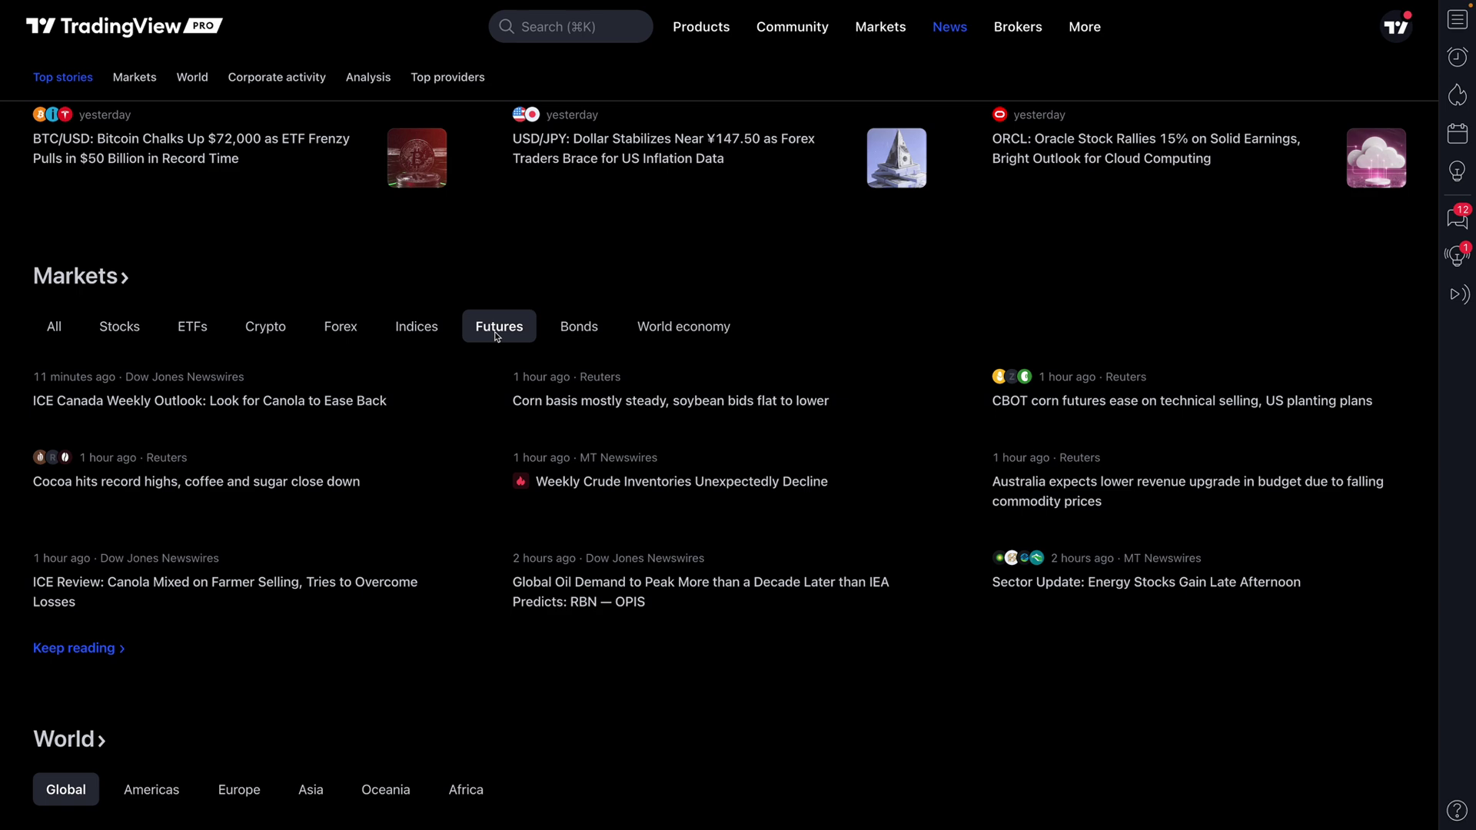
Step: Show Europe stories in the World news section, then return to the Palladium chart
mouse_move(952, 29)
scroll(980, 78, "down", 1)
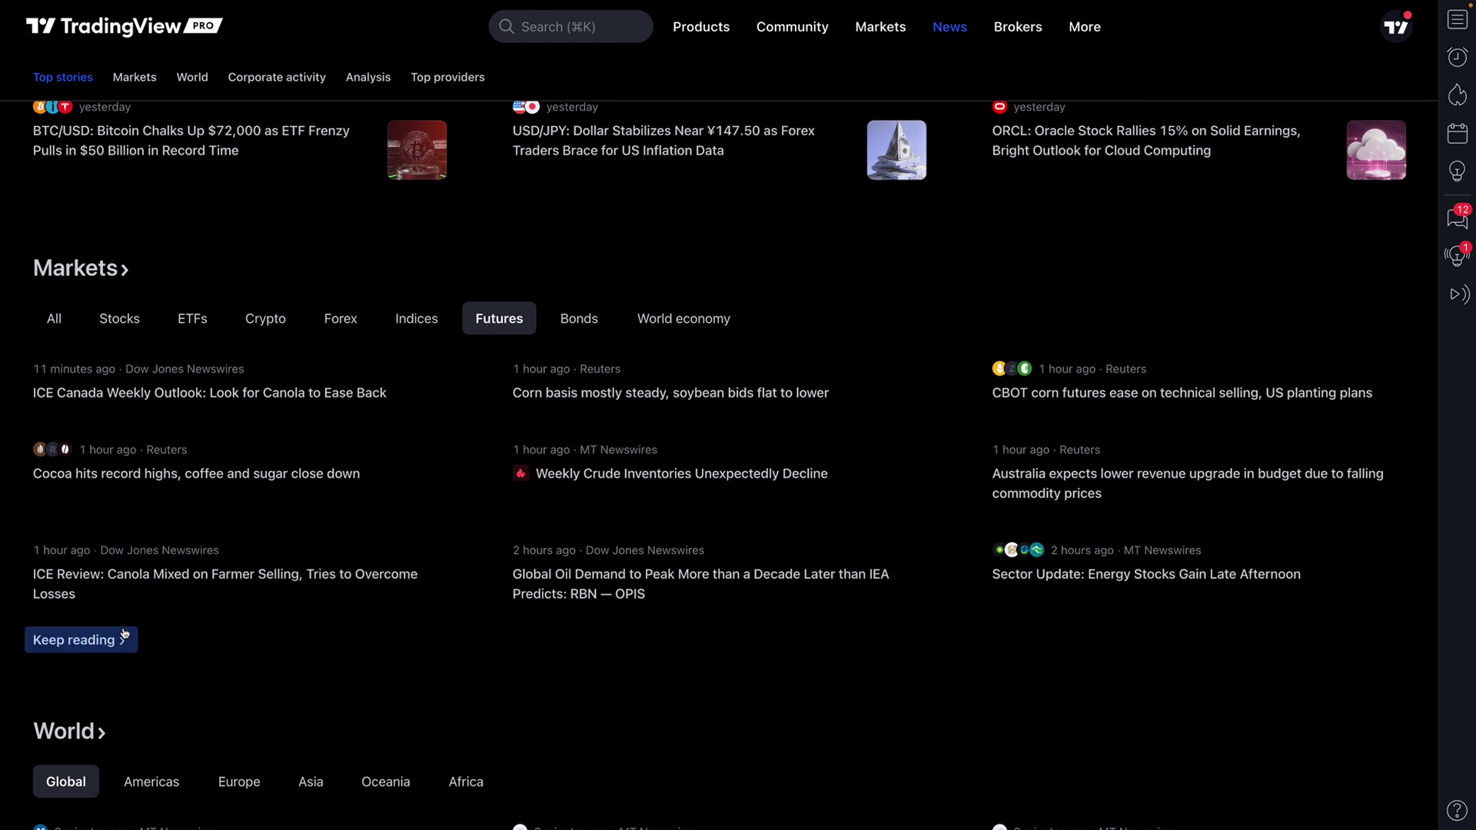
scroll(146, 623, "down", 3)
scroll(170, 596, "down", 7)
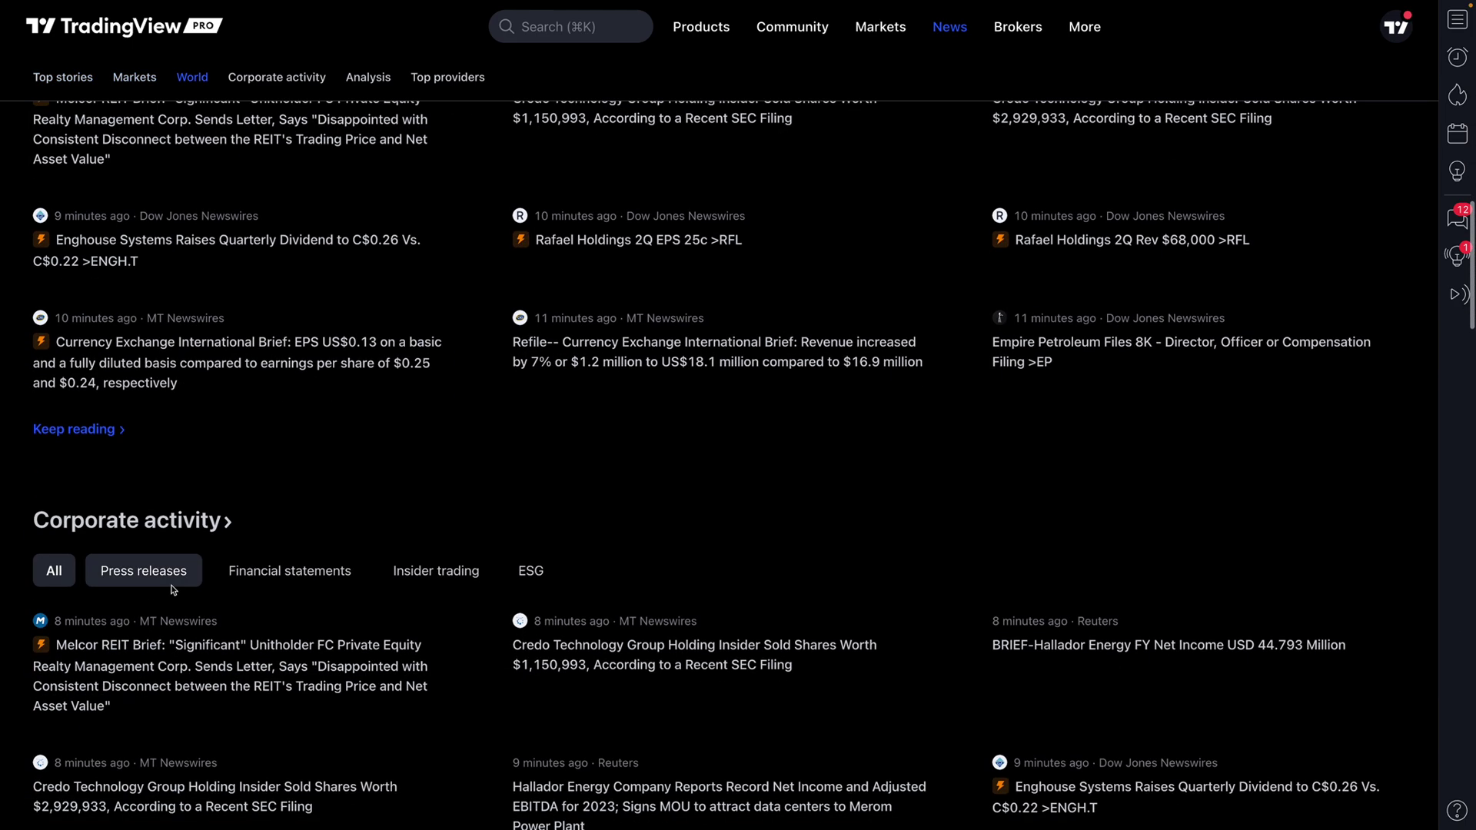
scroll(172, 589, "down", 7)
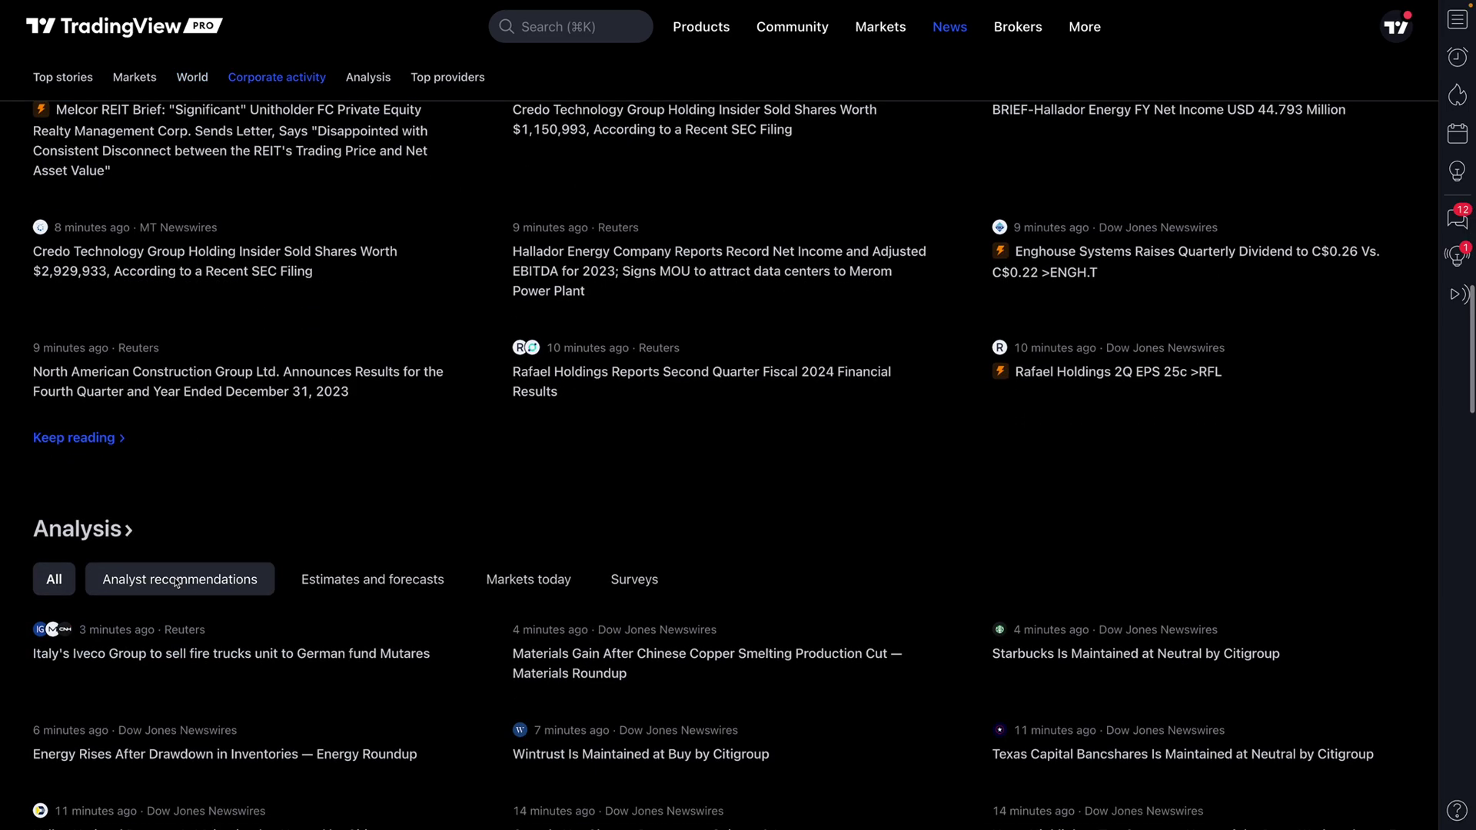
scroll(175, 582, "down", 8)
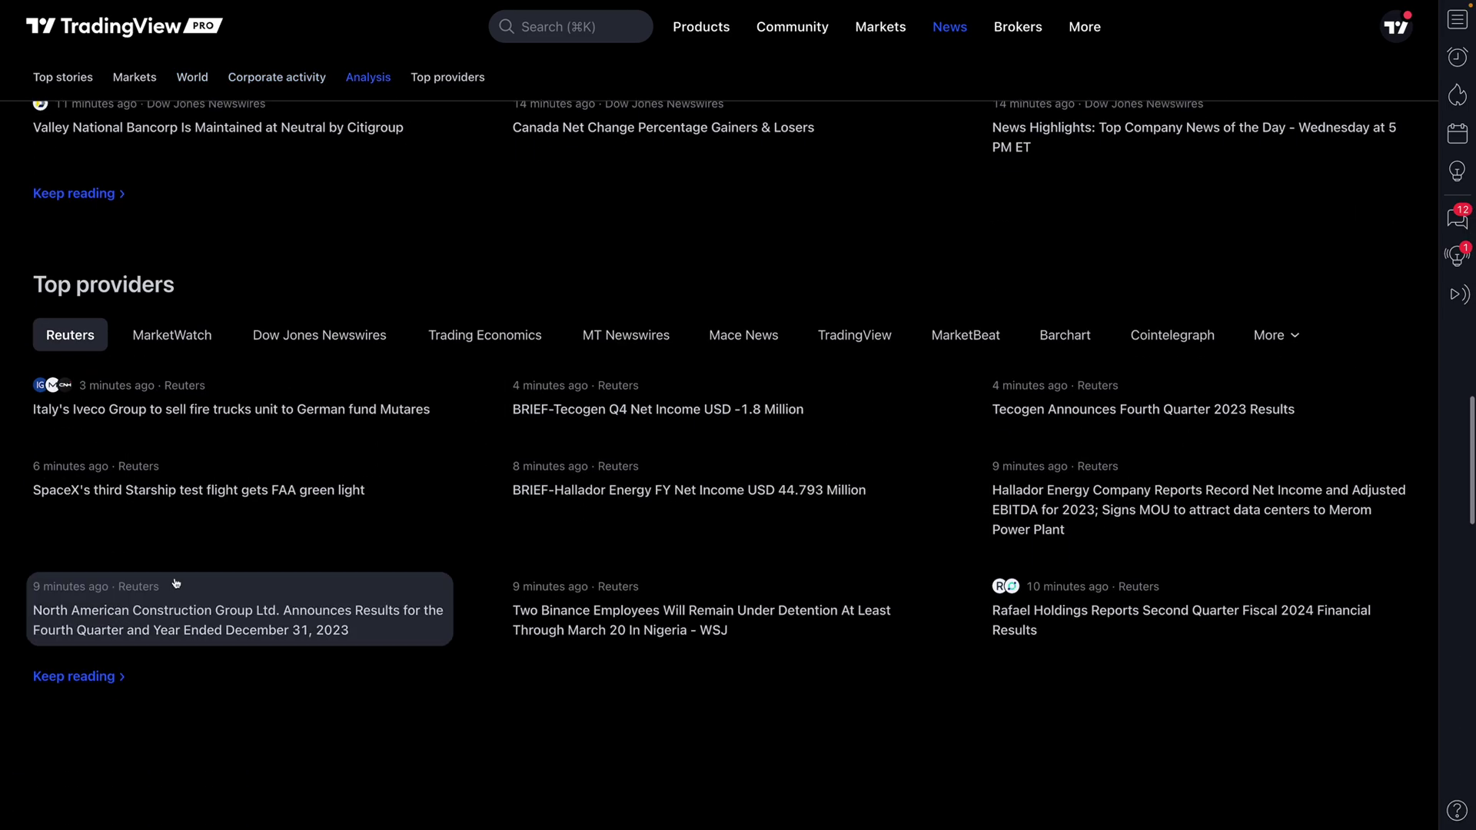
scroll(175, 582, "down", 2)
scroll(177, 582, "up", 11)
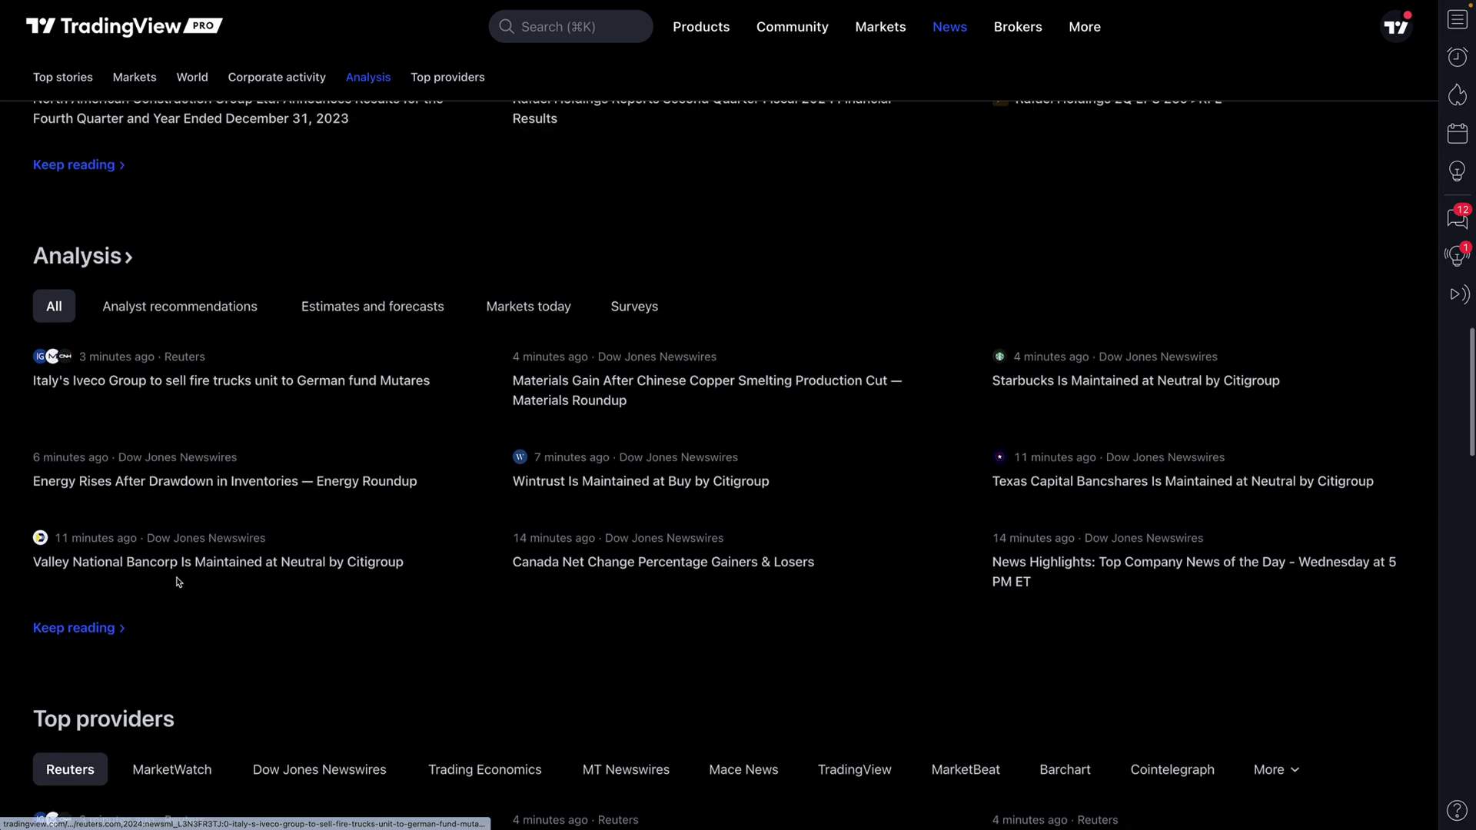
scroll(178, 582, "up", 12)
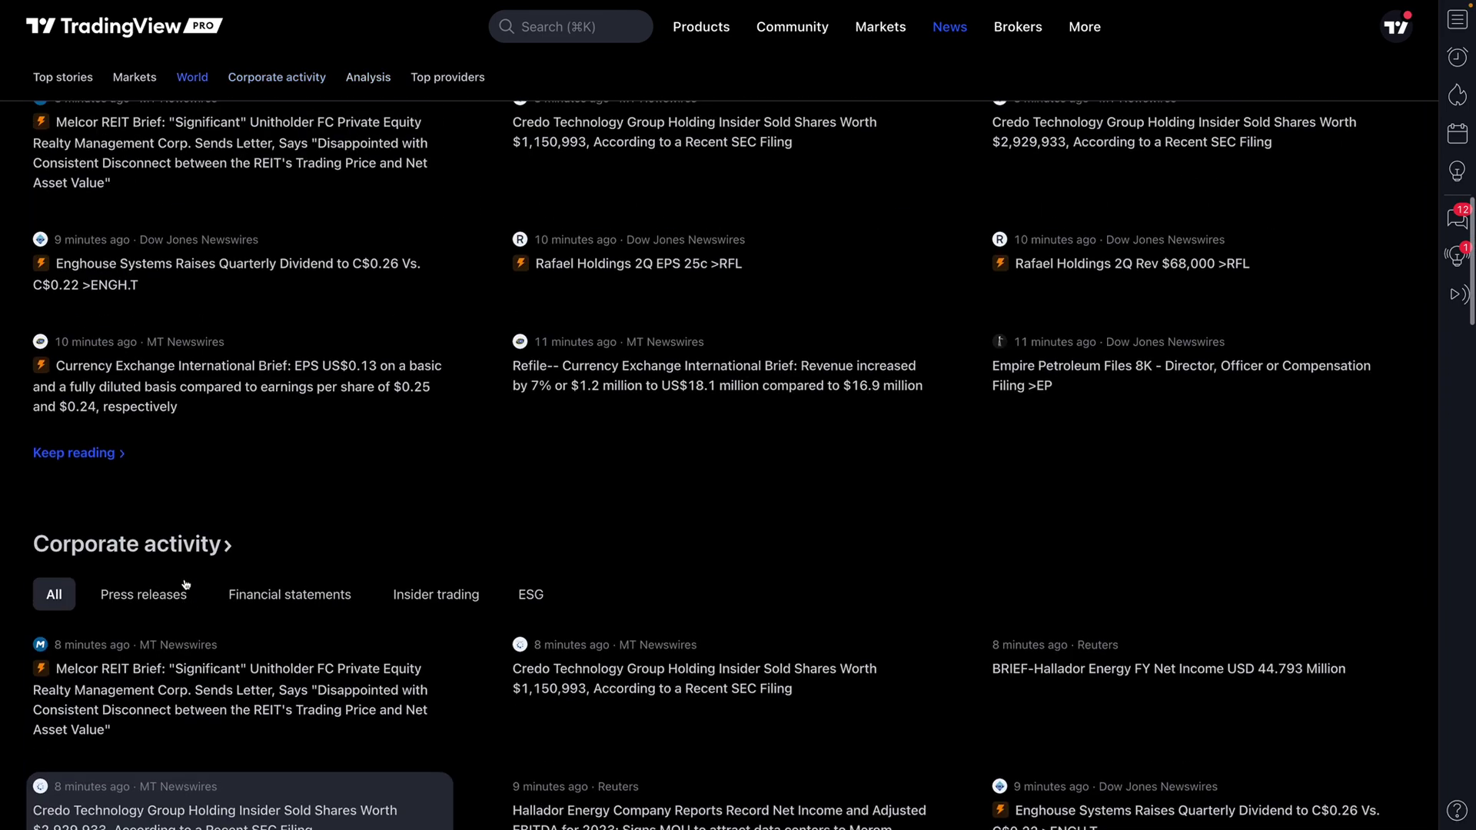
scroll(185, 585, "up", 7)
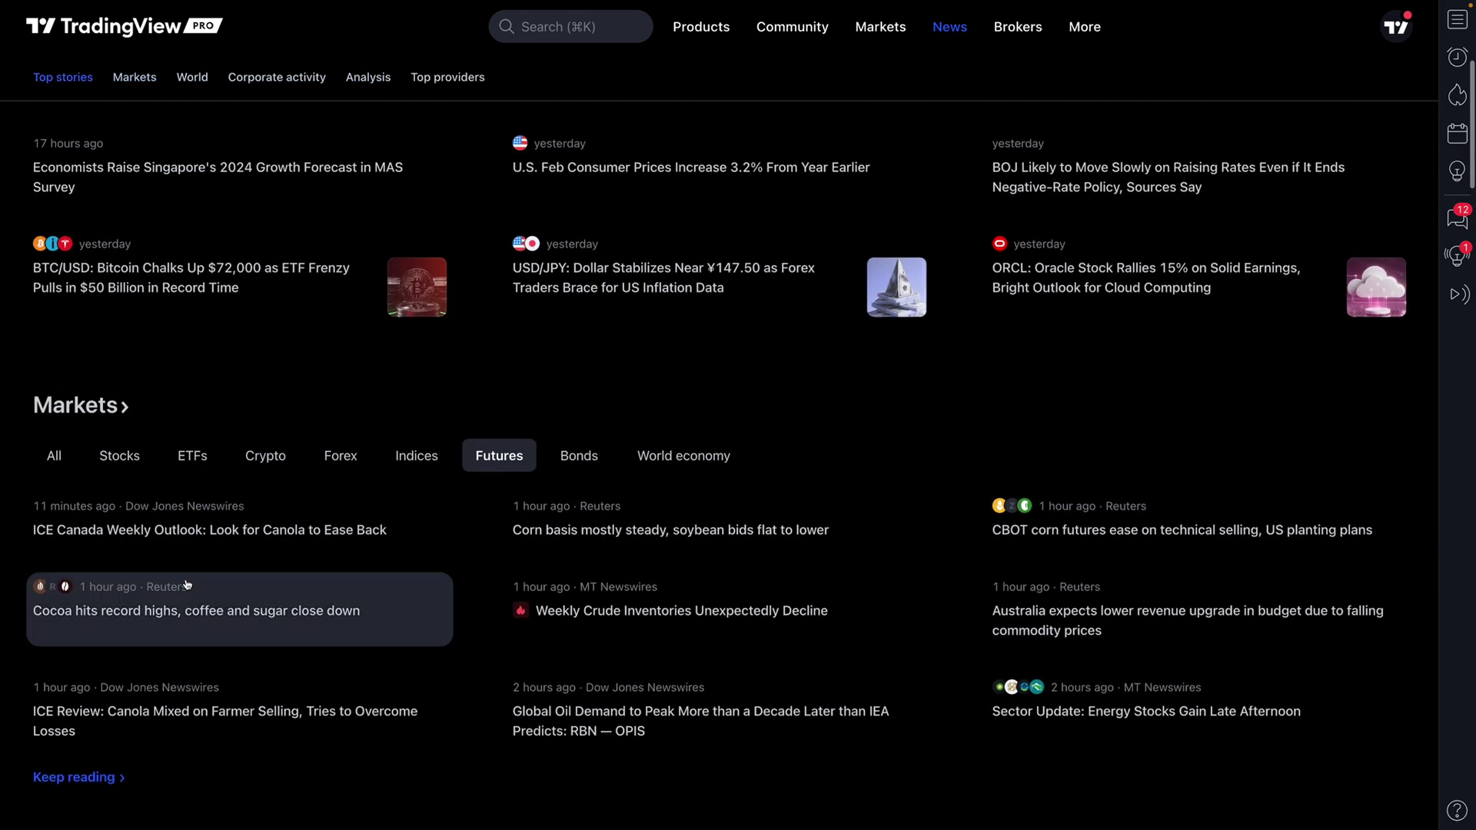
scroll(188, 584, "down", 6)
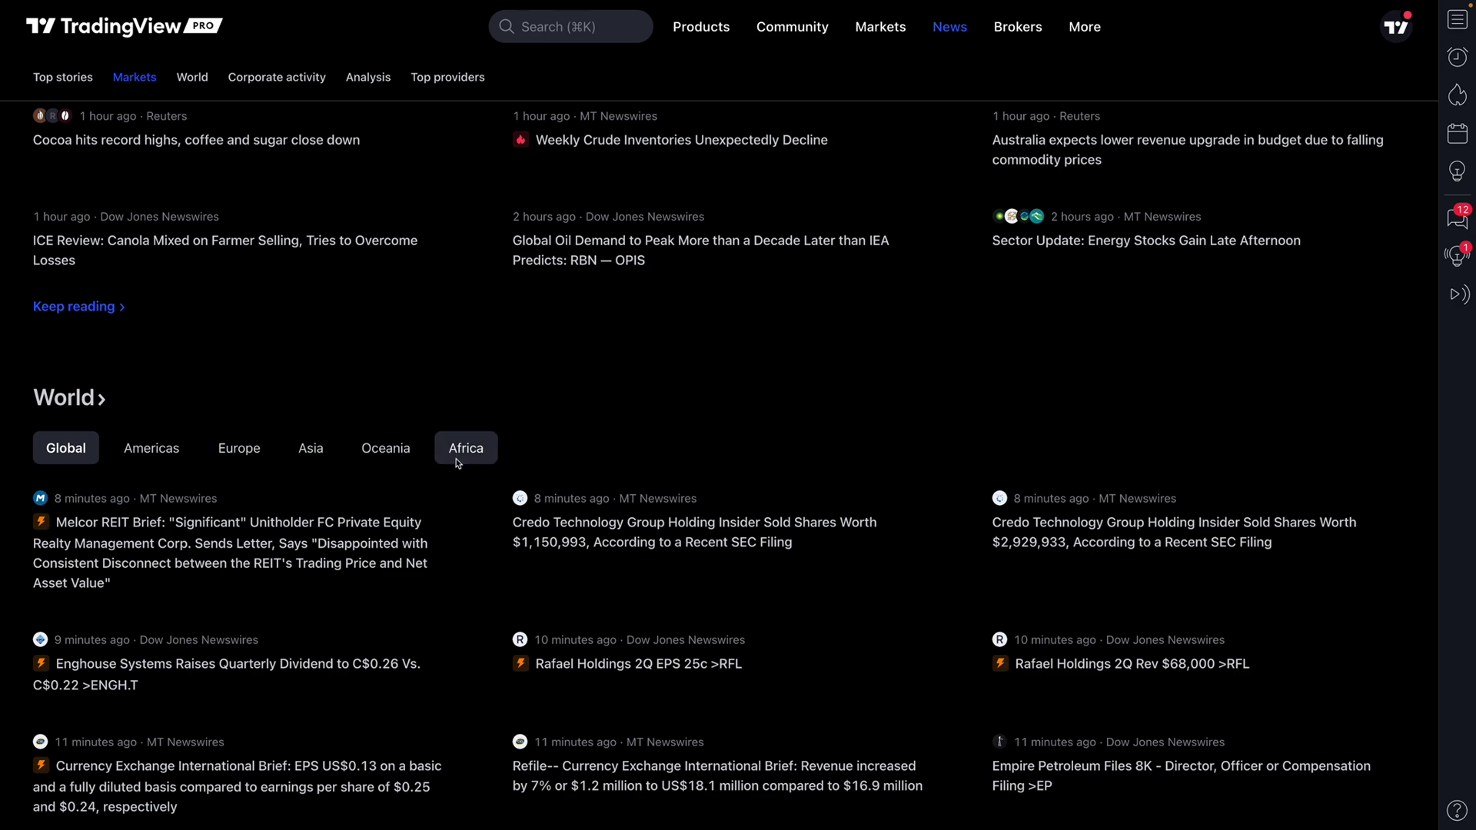
left_click(246, 453)
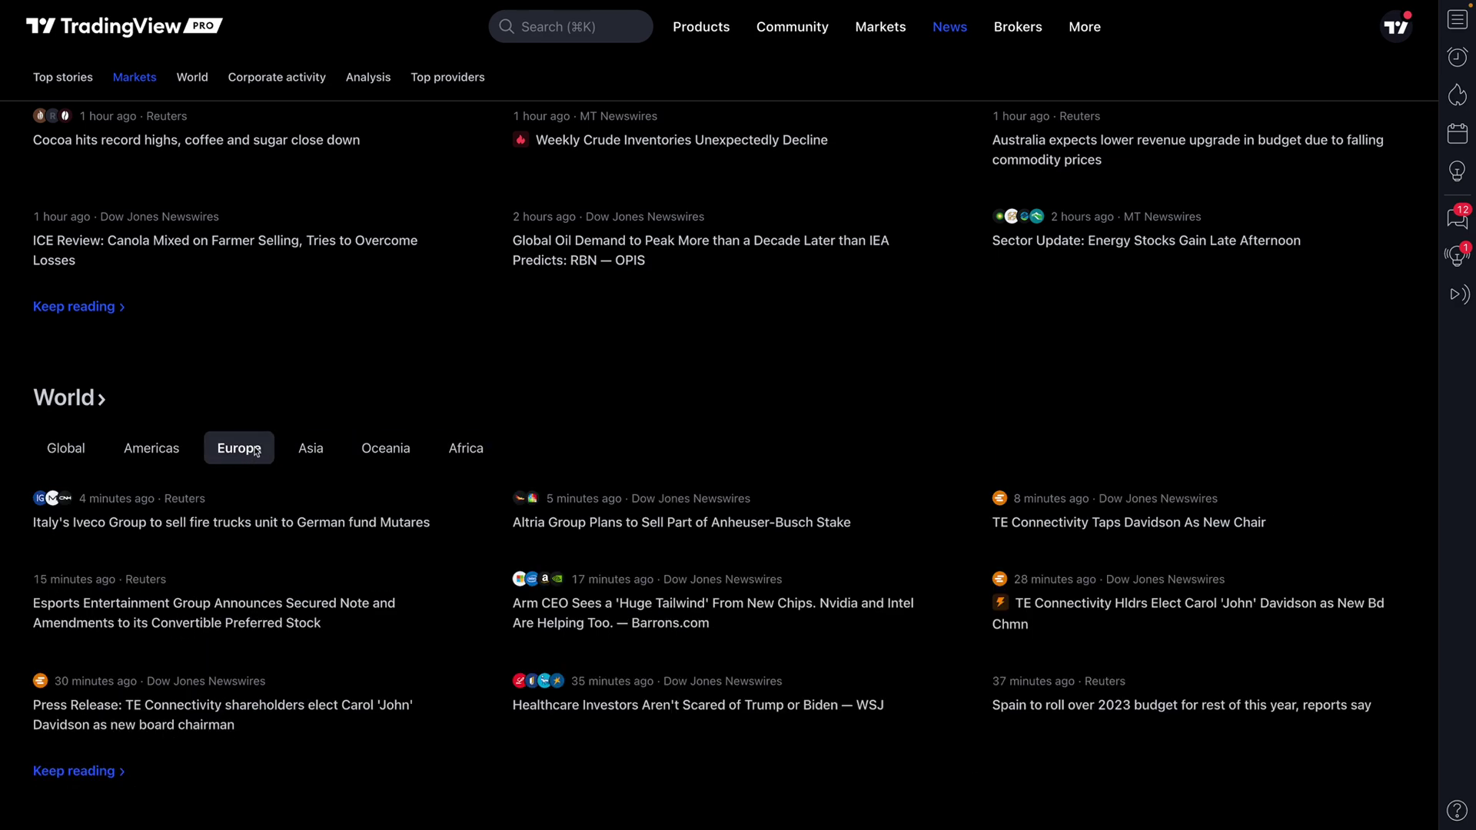
scroll(270, 426, "up", 10)
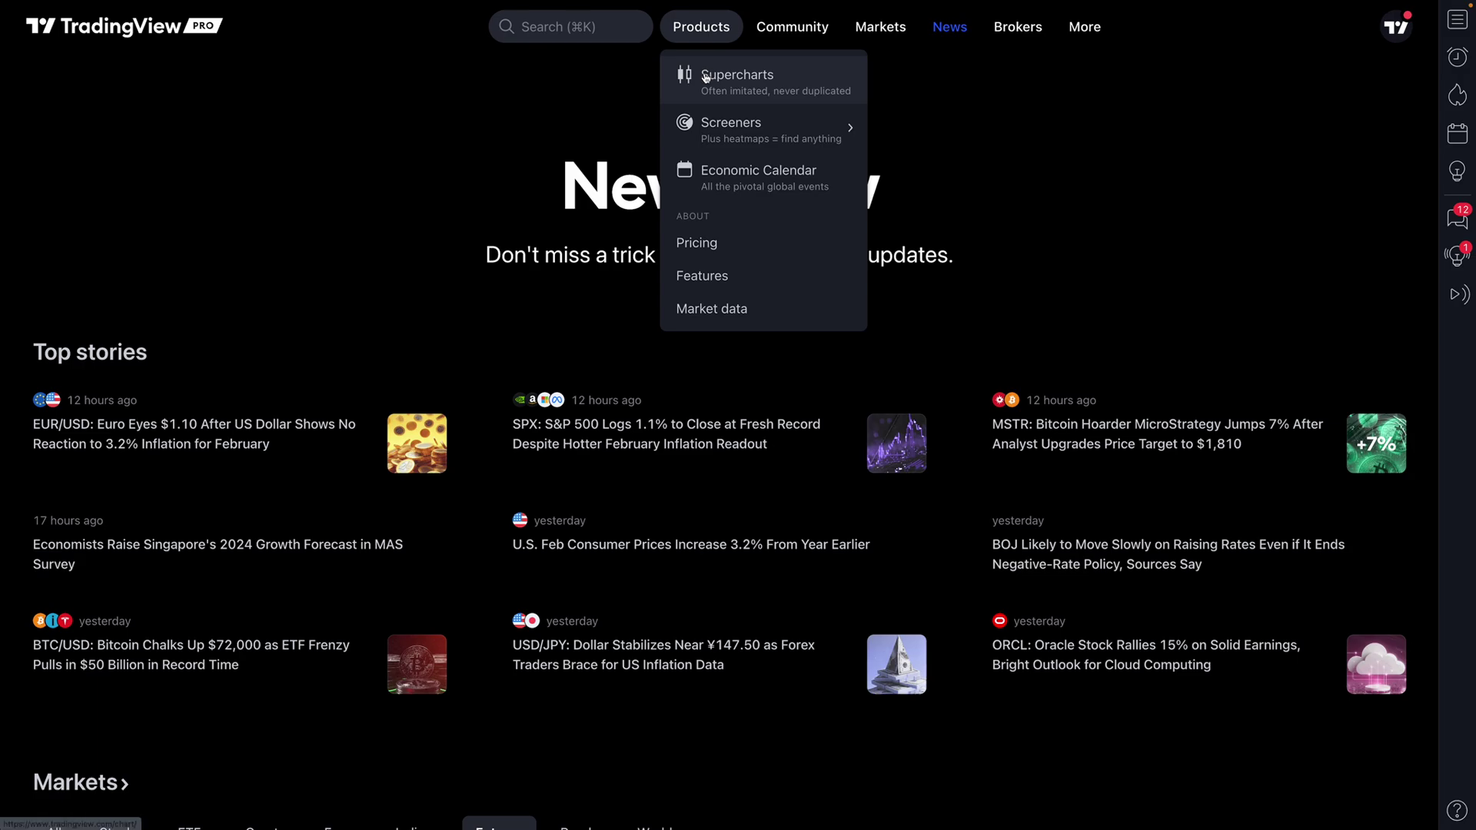
left_click(704, 76)
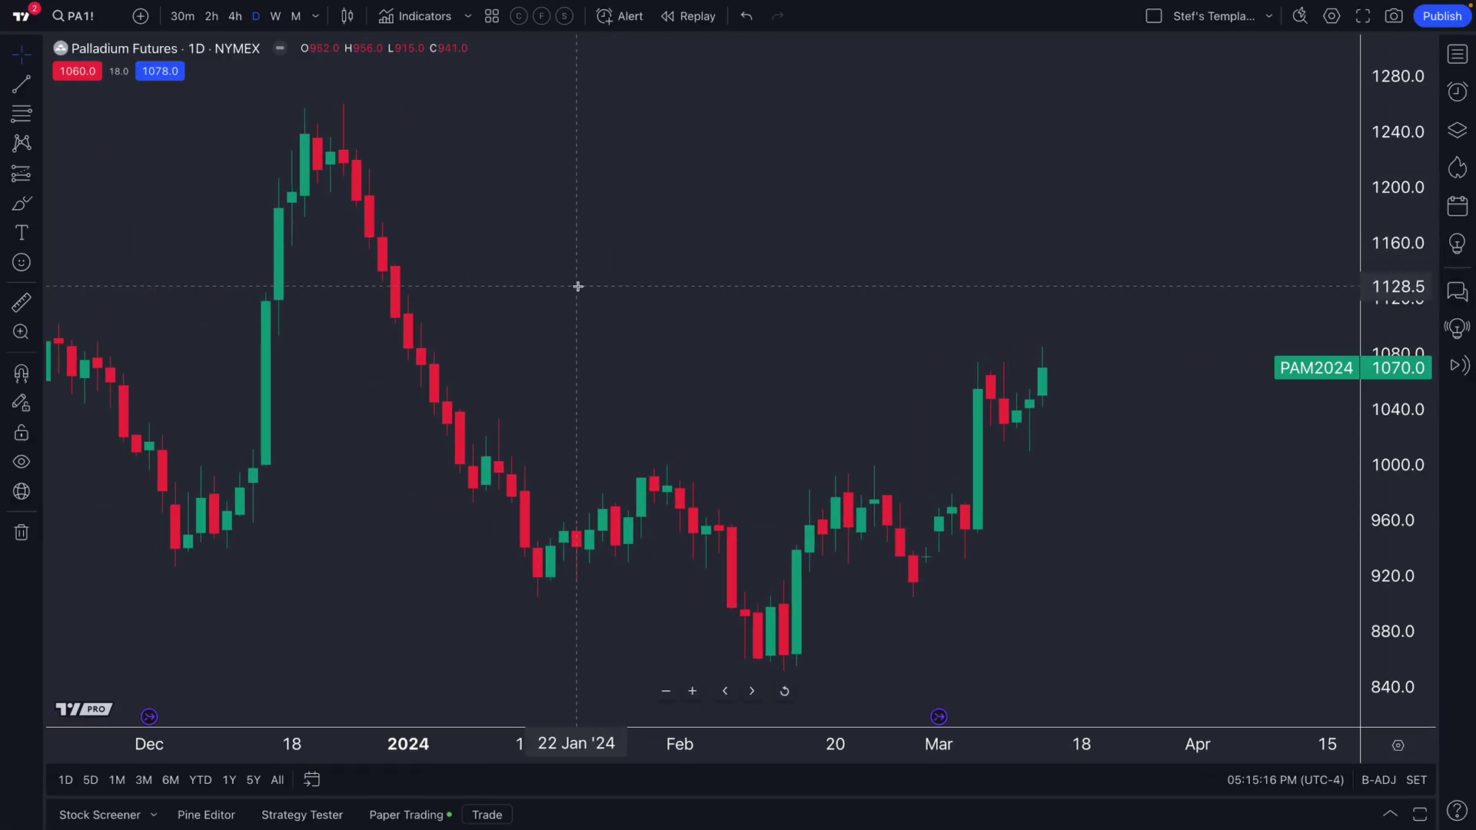
Step: Pan the Palladium chart toward recent dates and view the Pine Editor, Strategy Tester and Paper Trading tabs
left_click_drag(576, 290, 504, 290)
left_click(206, 814)
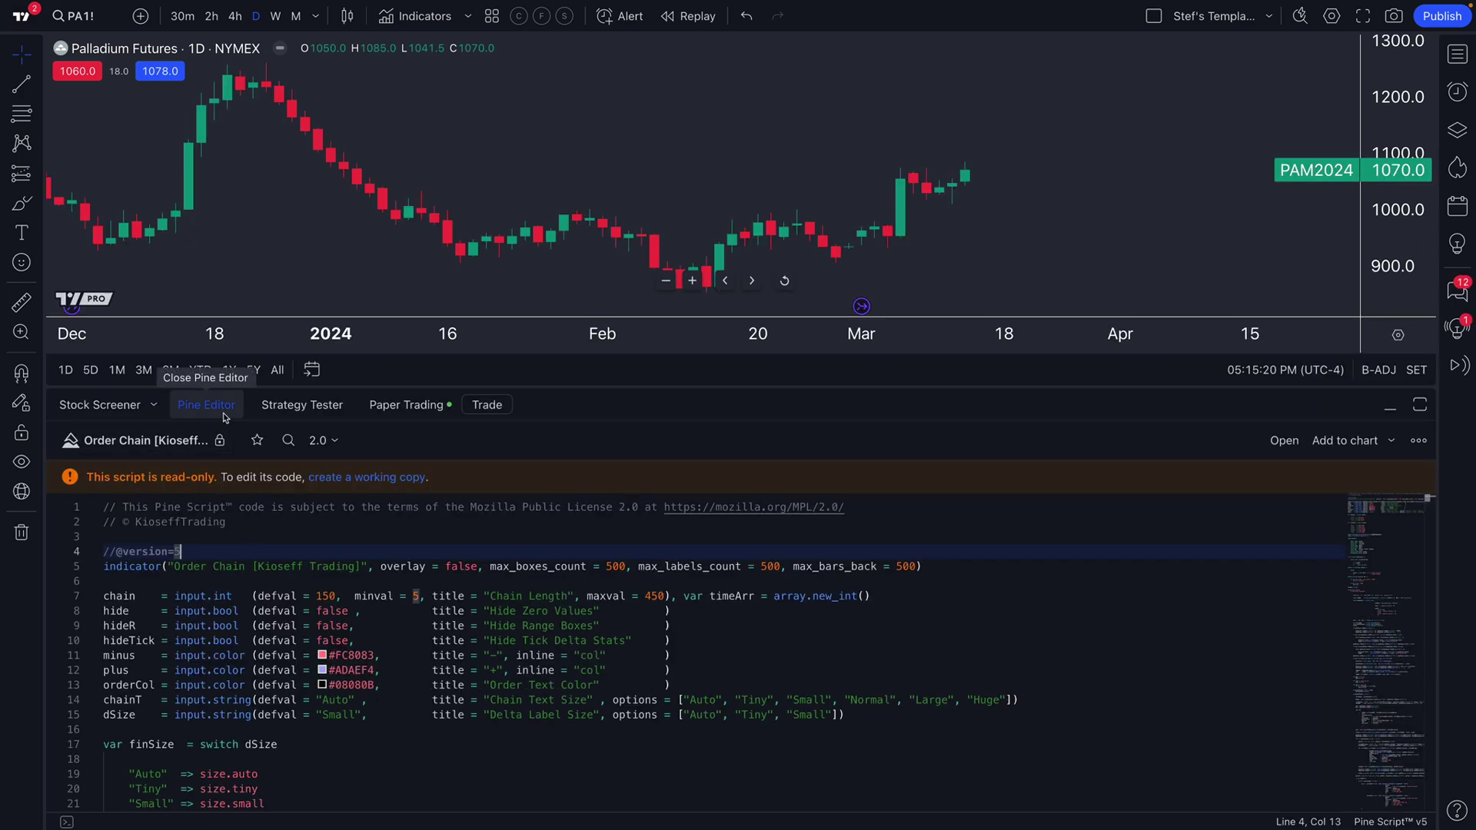
left_click(269, 415)
left_click(373, 413)
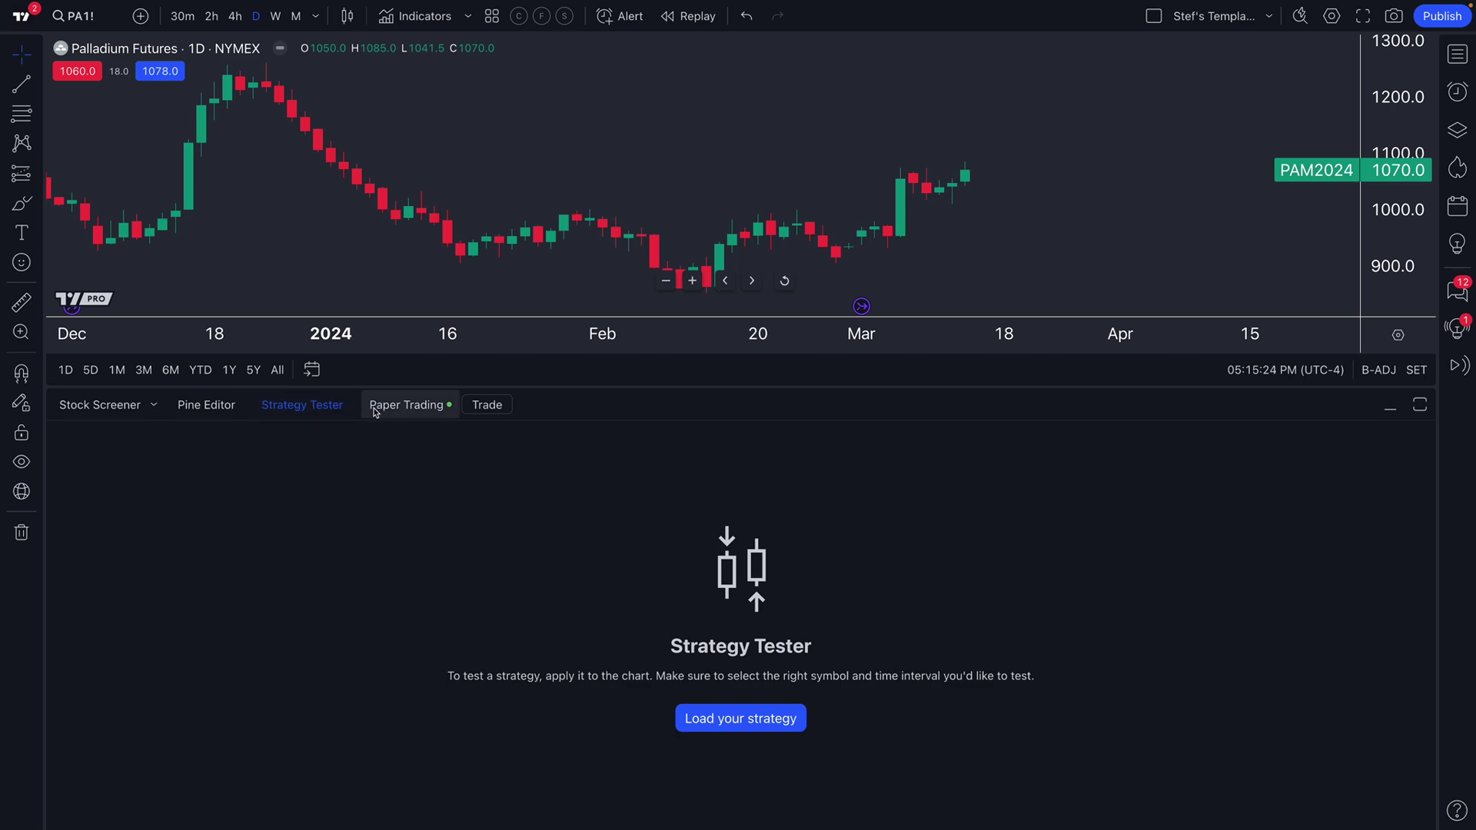
Step: Collapse the bottom panel so the Palladium chart fills the screen, then scroll the chart
left_click(374, 413)
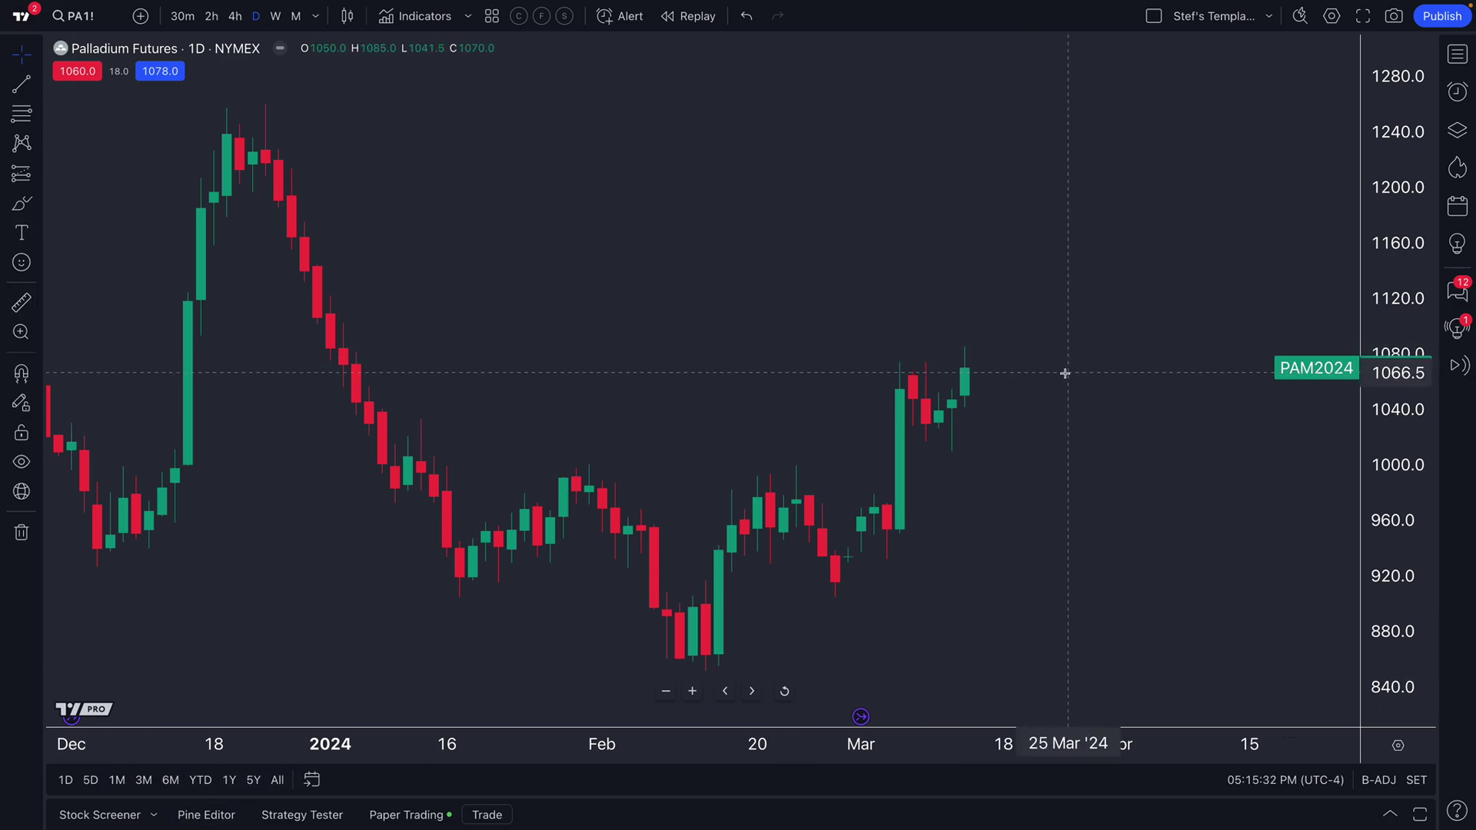
scroll(1065, 374, "left", 10)
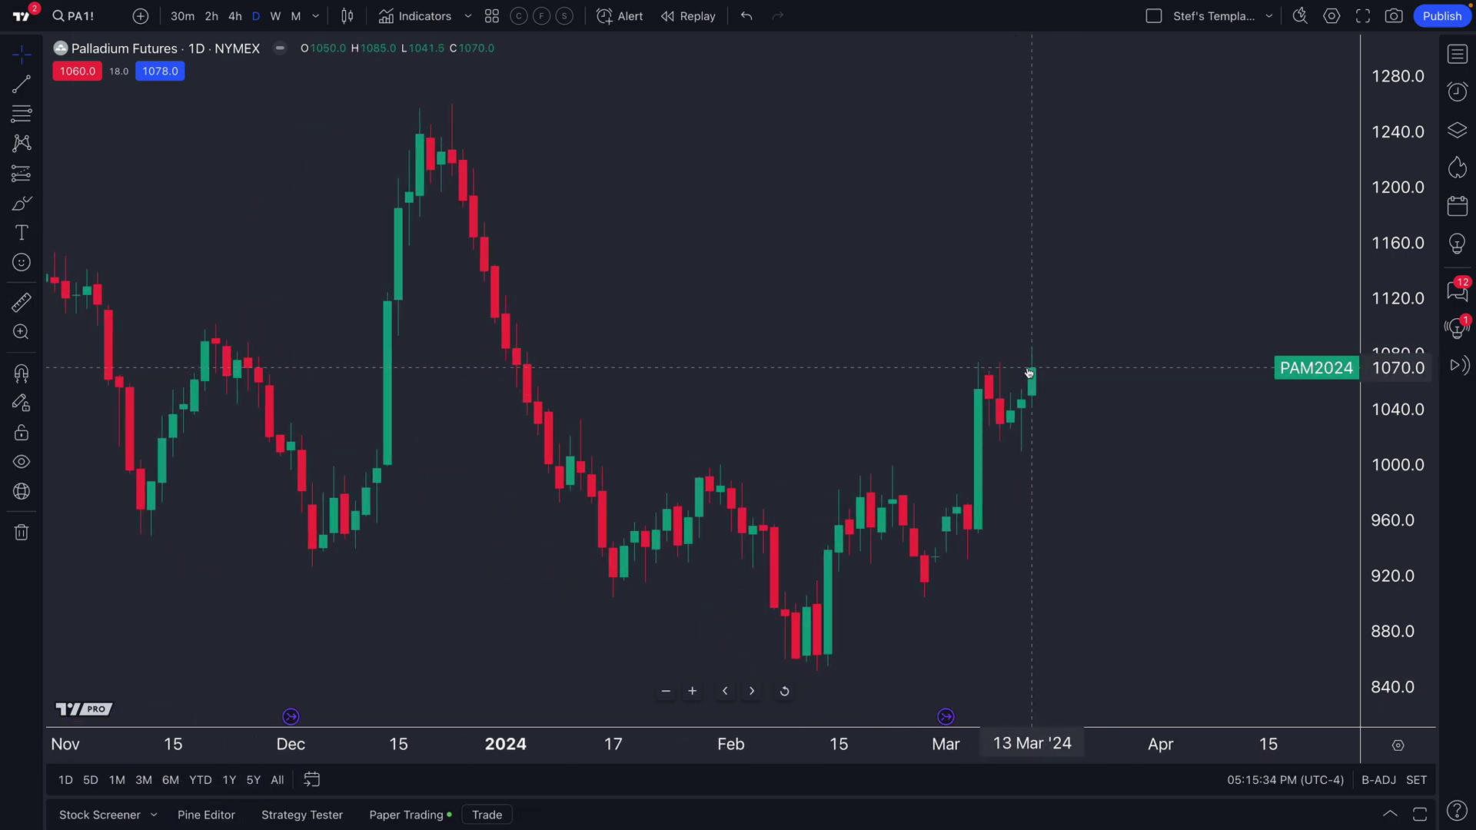
scroll(865, 368, "down", 2)
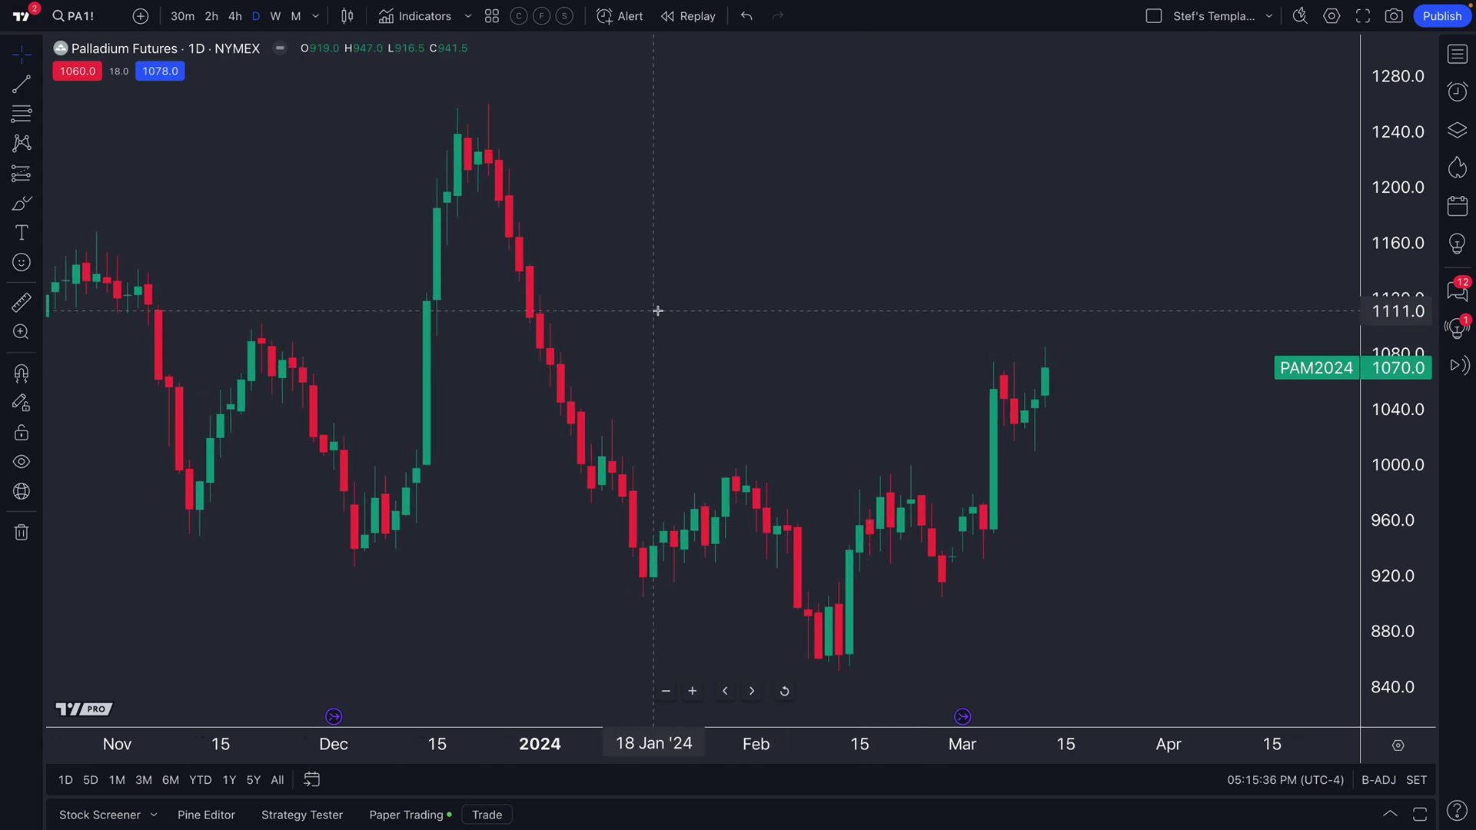